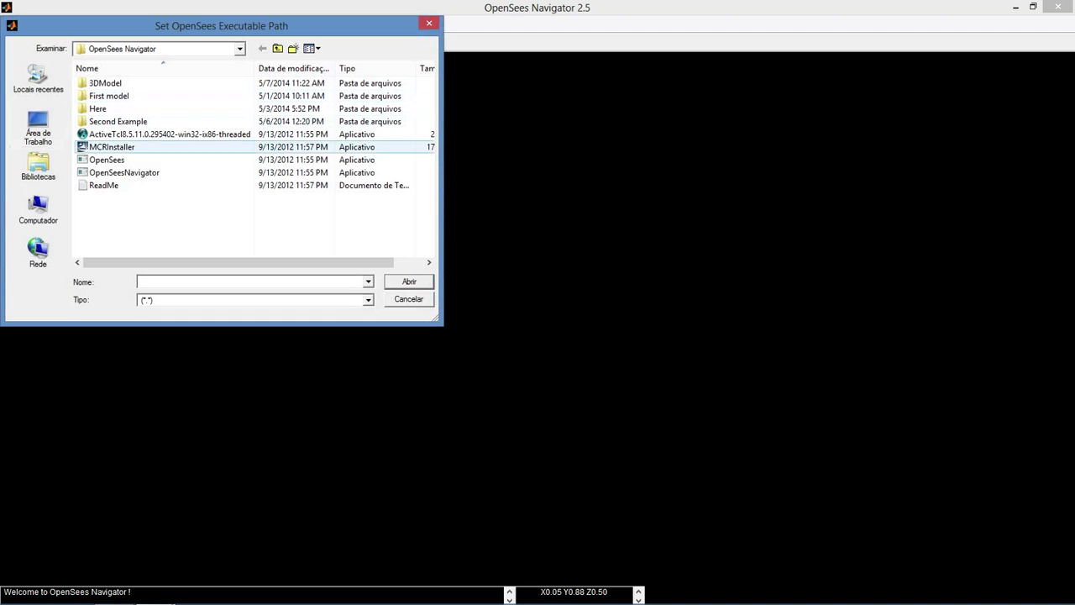
- Set the OpenSees executable path to the OpenSees application in the OpenSees Navigator folder
{"action": "left_click", "coordinate": [107, 160]}
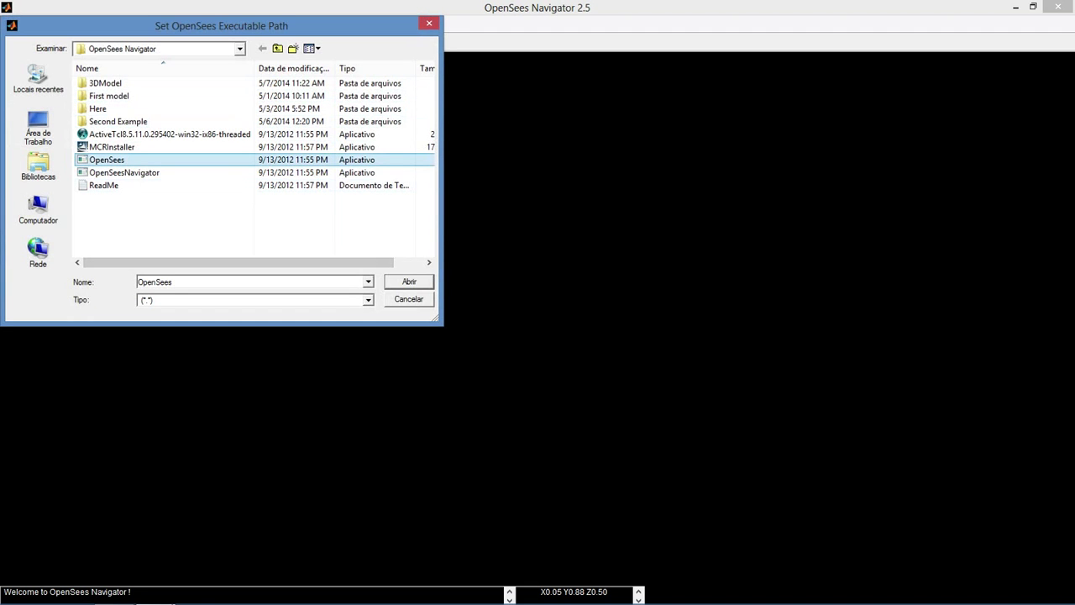
{"action": "left_click", "coordinate": [409, 281]}
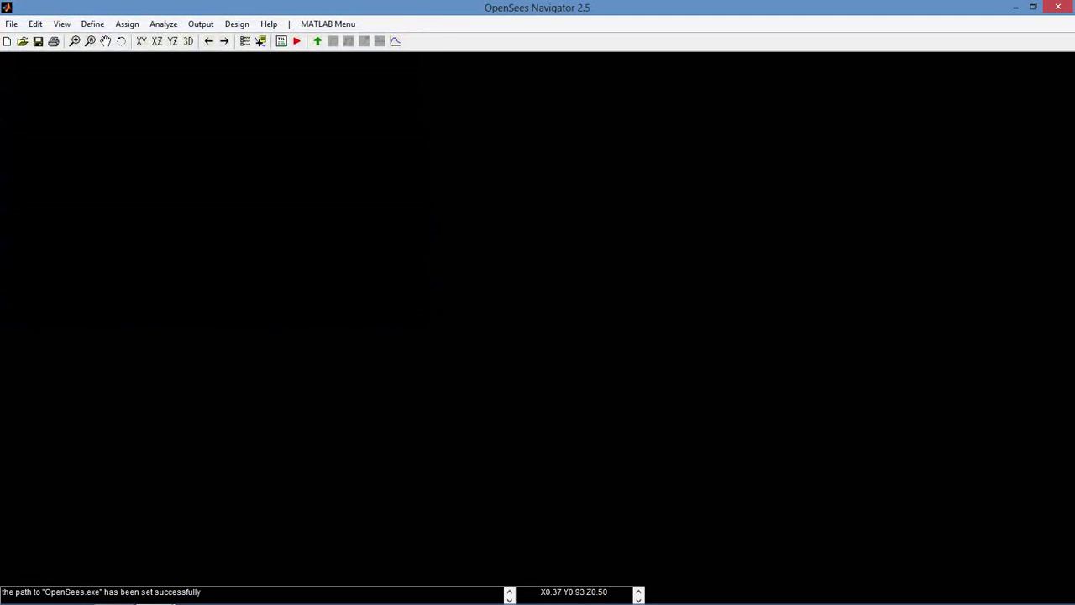
- Start adding nodes, defining the model with ndm 3 and 6 degrees of freedom per node
{"action": "left_click", "coordinate": [35, 24]}
{"action": "mouse_move", "coordinate": [55, 42]}
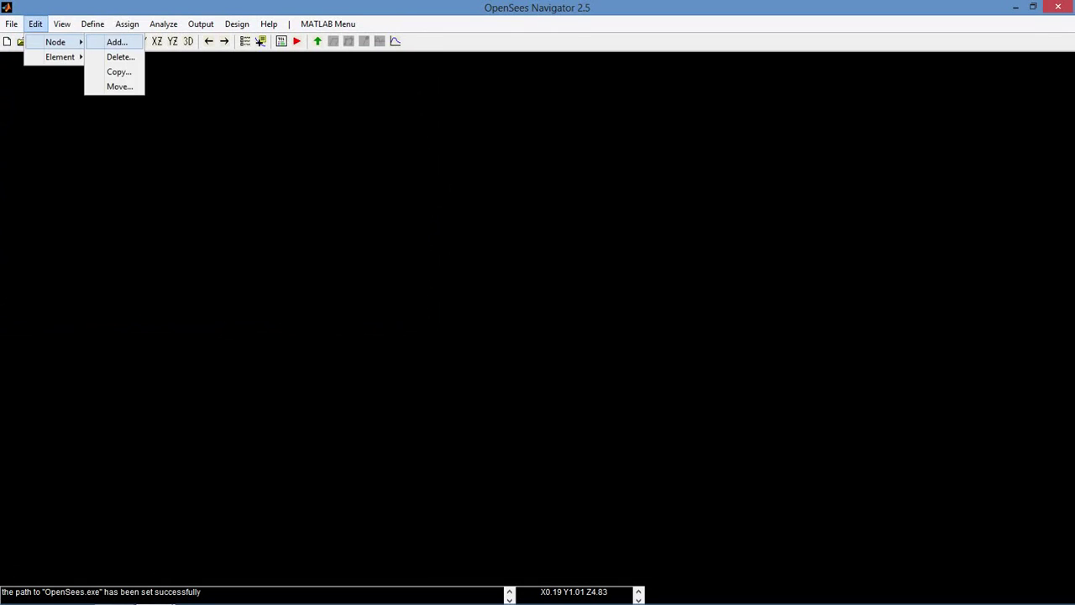
{"action": "left_click", "coordinate": [116, 42]}
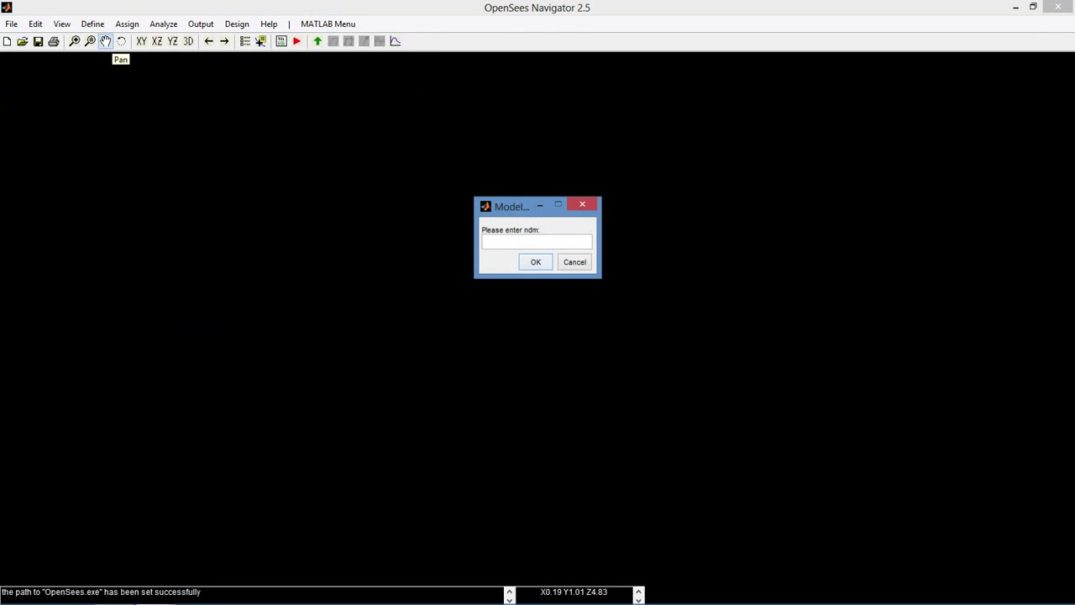
{"action": "type", "text": "3"}
{"action": "key", "text": "Return"}
{"action": "type", "text": "6"}
{"action": "key", "text": "Return"}
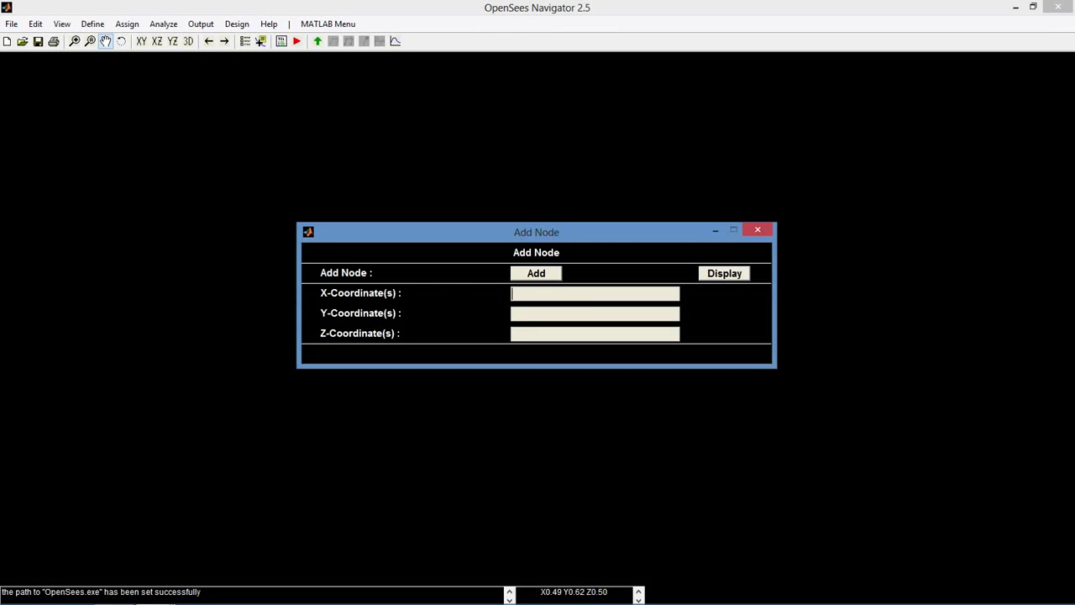
- Add a node at the origin with X 0, Y 0 and Z 0
{"action": "type", "text": "0"}
{"action": "key", "text": "Tab"}
{"action": "type", "text": "0"}
{"action": "key", "text": "Tab"}
{"action": "type", "text": "0"}
{"action": "left_click", "coordinate": [536, 273]}
- Add a base node at X 30*12, Y 0, Z 0
{"action": "left_click", "coordinate": [538, 294]}
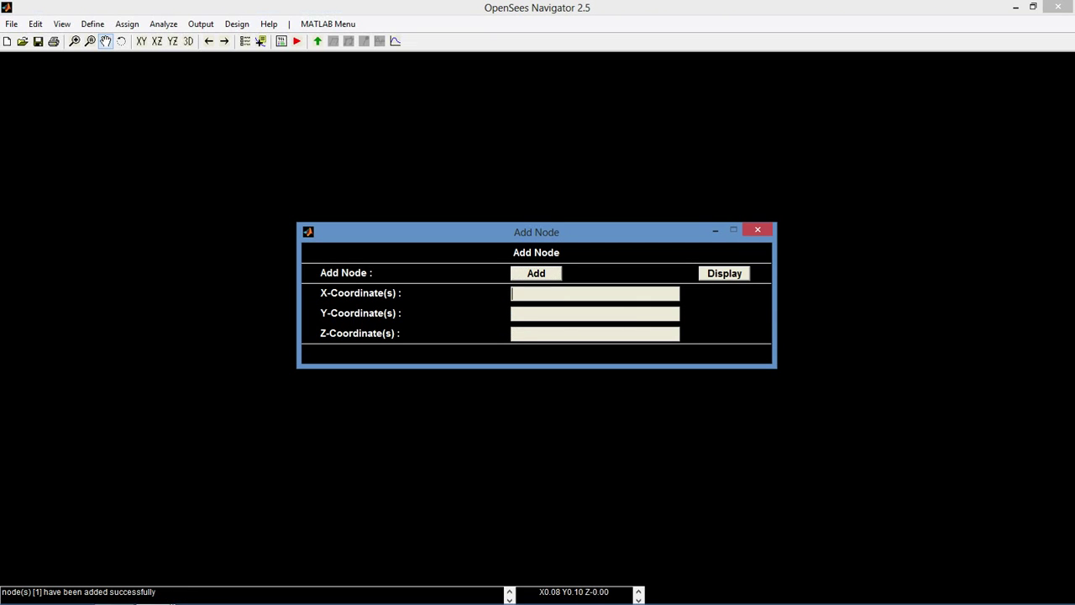
{"action": "type", "text": "30*12"}
{"action": "key", "text": "Tab"}
{"action": "type", "text": "0"}
{"action": "key", "text": "Tab"}
{"action": "type", "text": "0"}
{"action": "key", "text": "Tab"}
{"action": "key", "text": "space"}
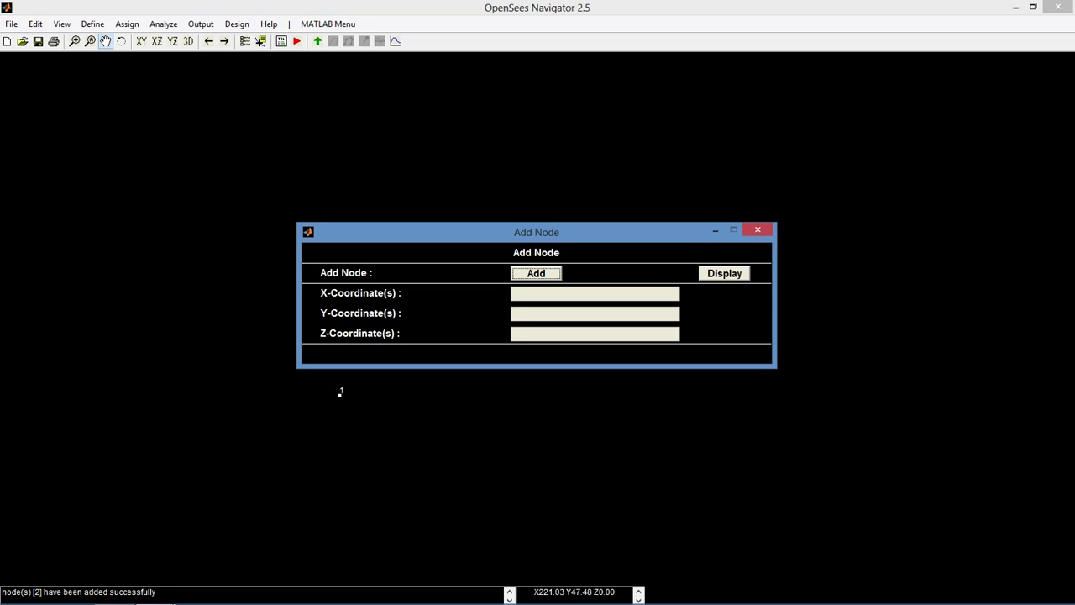
- Add a base node at X 30*12, Y 30*12, Z 0
{"action": "key", "text": "Tab"}
{"action": "type", "text": "30*12"}
{"action": "key", "text": "Tab"}
{"action": "type", "text": "30*12"}
{"action": "key", "text": "Tab"}
{"action": "type", "text": "0"}
{"action": "left_click", "coordinate": [535, 273]}
- Add the fourth base node at X 0, Y 30*12, Z 0
{"action": "left_click", "coordinate": [546, 293]}
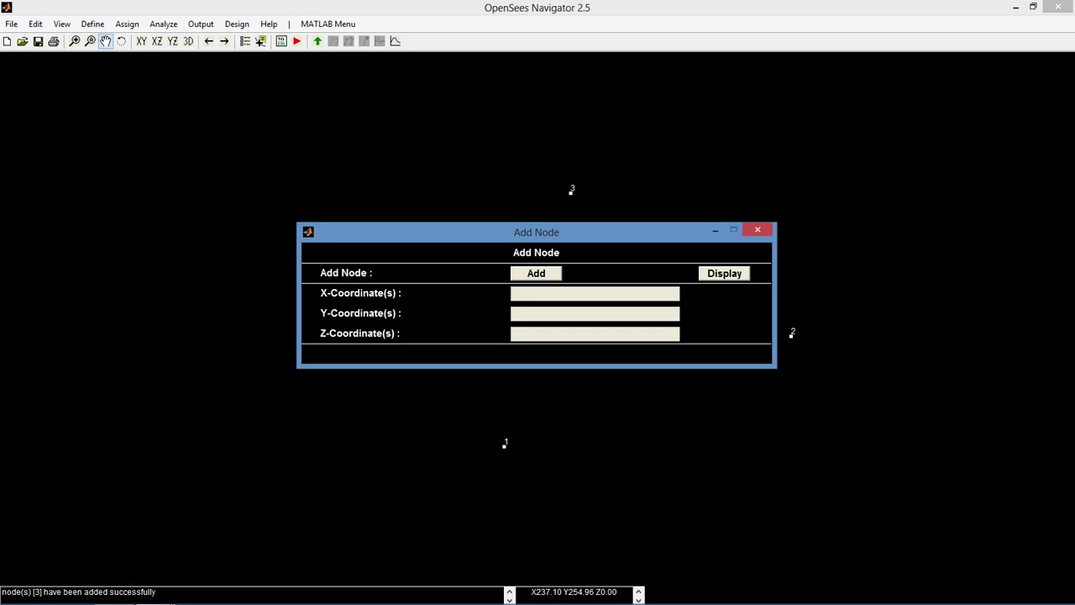
{"action": "type", "text": "0"}
{"action": "left_click", "coordinate": [537, 313]}
{"action": "type", "text": "30*12"}
{"action": "left_click", "coordinate": [537, 333]}
{"action": "type", "text": "0"}
{"action": "left_click", "coordinate": [536, 273]}
- Add a first-floor node at X 0, Y 0, Z 13*12
{"action": "type", "text": "0"}
{"action": "key", "text": "Tab"}
{"action": "type", "text": "0"}
{"action": "key", "text": "Tab"}
{"action": "type", "text": "13*12"}
{"action": "left_click", "coordinate": [536, 273]}
- Add a first-floor node at X 30*12, Y 0, Z 13*12
{"action": "left_click", "coordinate": [538, 293]}
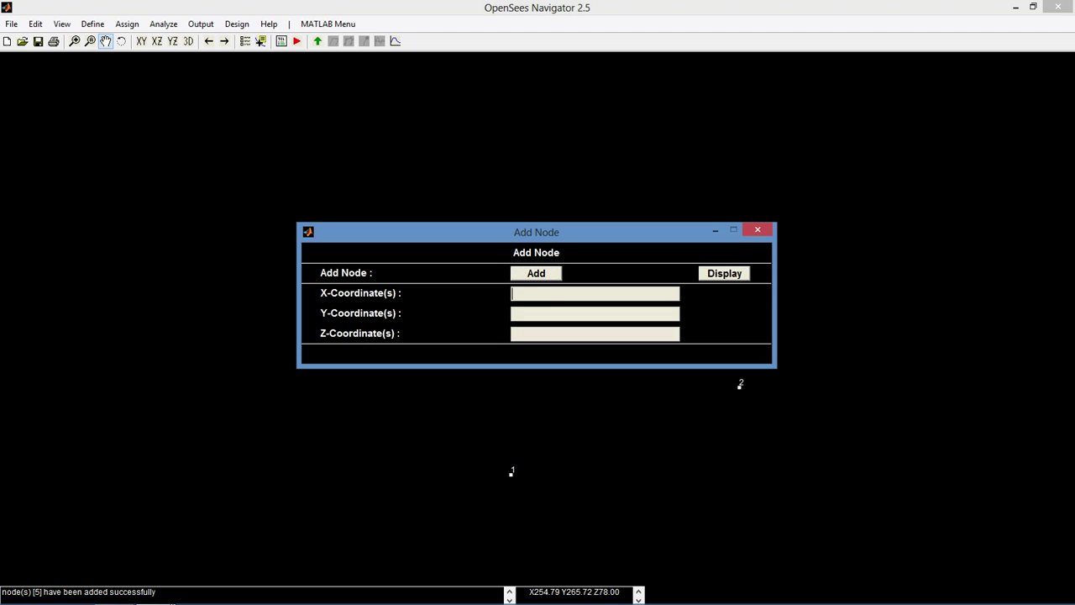
{"action": "type", "text": "30*12"}
{"action": "key", "text": "Tab"}
{"action": "type", "text": "0"}
{"action": "key", "text": "Tab"}
{"action": "type", "text": "13*12"}
{"action": "left_click", "coordinate": [536, 273]}
- Add a first-floor node at X 30*12, Y 30*12, Z 13*12
{"action": "left_click", "coordinate": [537, 293]}
{"action": "type", "text": "30*12"}
{"action": "left_click", "coordinate": [538, 313]}
{"action": "type", "text": "30*12"}
{"action": "left_click", "coordinate": [538, 333]}
{"action": "type", "text": "13*12"}
{"action": "left_click", "coordinate": [536, 273]}
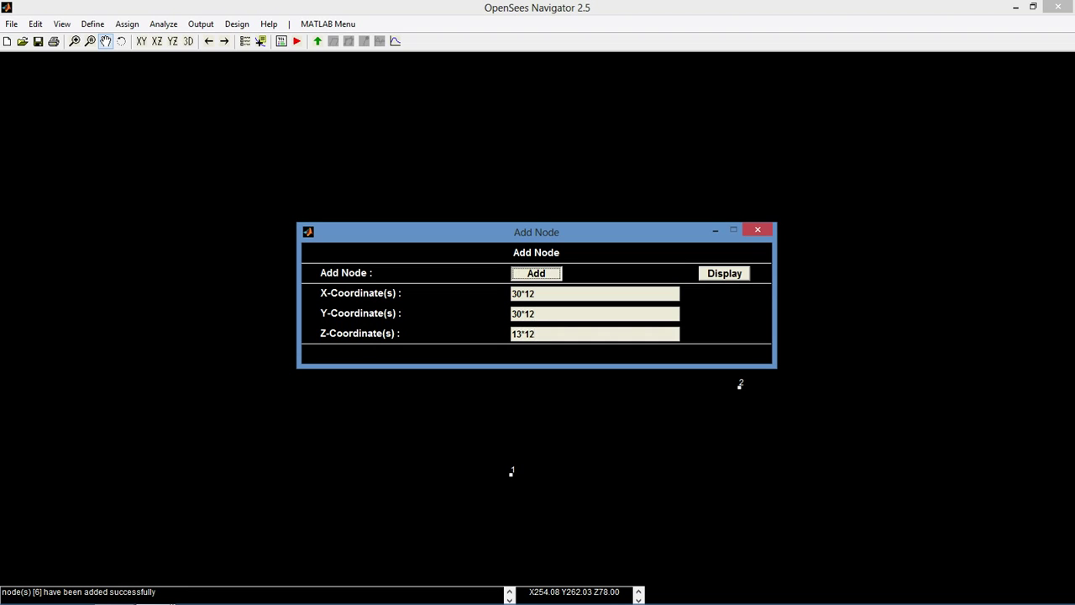
- Add the fourth first-floor corner node at X 0, Y 30*12, Z 13*12
{"action": "left_click", "coordinate": [538, 293]}
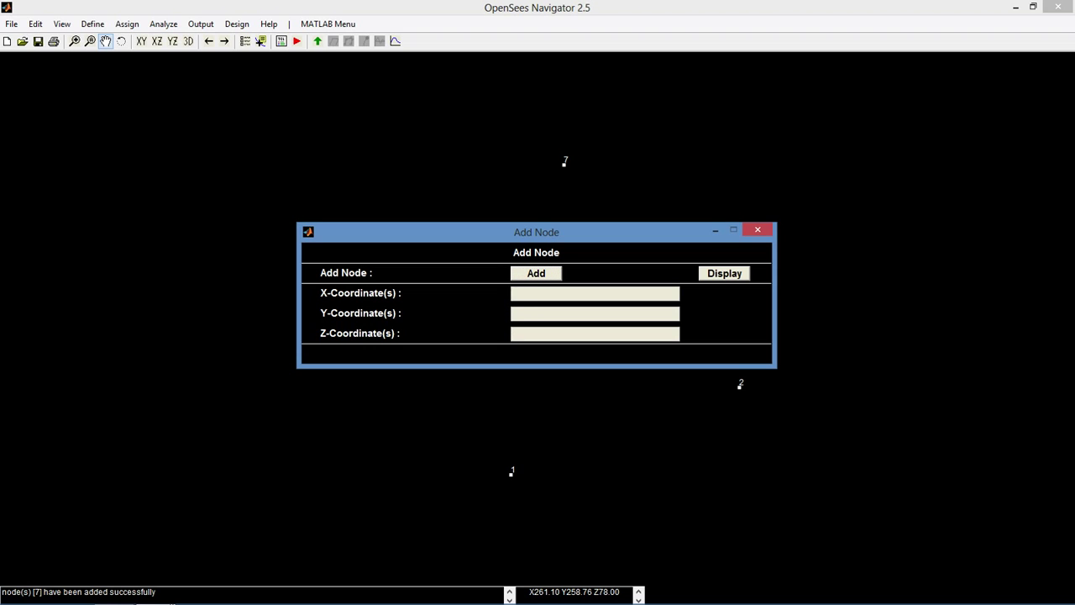
{"action": "type", "text": "0"}
{"action": "left_click", "coordinate": [537, 314]}
{"action": "type", "text": "30*12"}
{"action": "left_click", "coordinate": [537, 333]}
{"action": "type", "text": "13*12"}
{"action": "left_click", "coordinate": [536, 273]}
- Add a second-floor node at X 0, Y 0, Z 26*12
{"action": "left_click", "coordinate": [538, 293]}
{"action": "type", "text": "0"}
{"action": "left_click", "coordinate": [537, 314]}
{"action": "type", "text": "0"}
{"action": "left_click", "coordinate": [537, 333]}
{"action": "type", "text": "26*12"}
{"action": "key", "text": "Return"}
- Add a second-floor node at X 30*12, Y 0, Z 26*12
{"action": "type", "text": "3"}
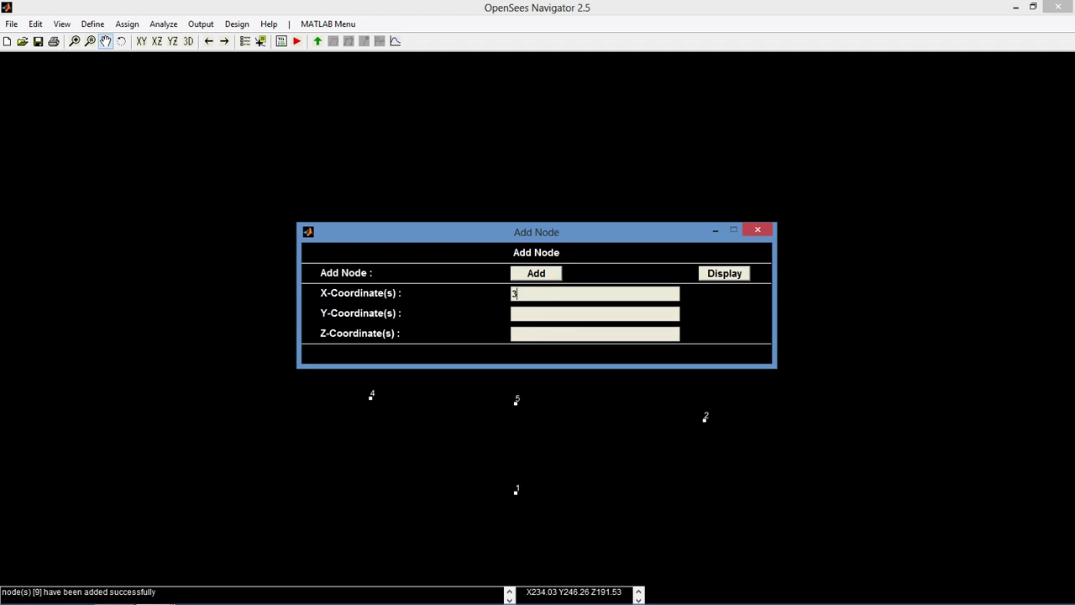
{"action": "type", "text": "0*12"}
{"action": "key", "text": "Tab"}
{"action": "type", "text": "0"}
{"action": "key", "text": "Tab"}
{"action": "type", "text": "26*12"}
{"action": "left_click", "coordinate": [536, 273]}
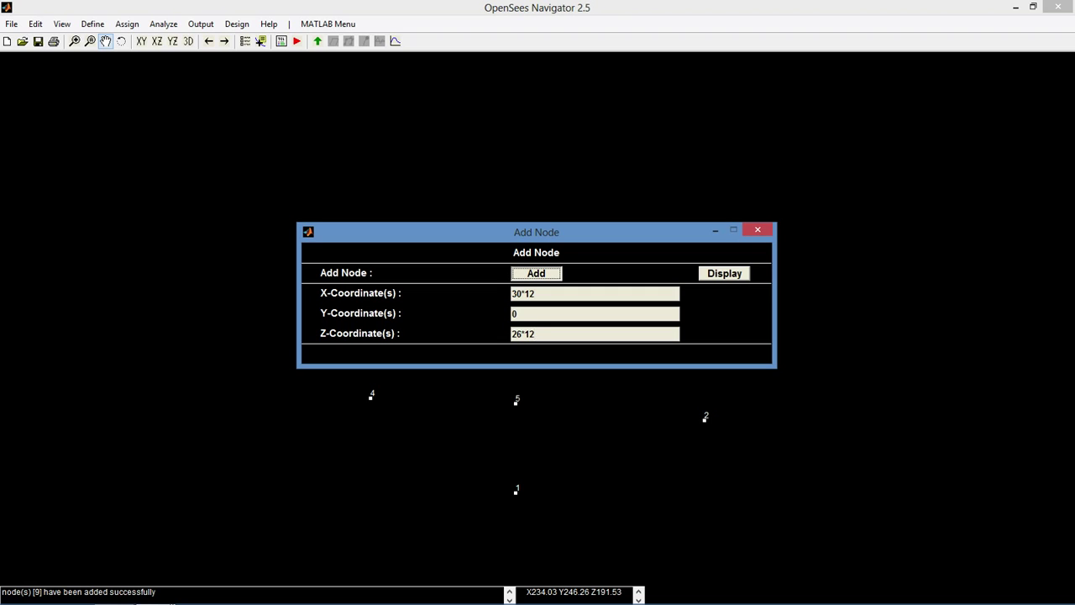
- Add a second-floor node at X 30*12, Y 30*12, Z 26*12
{"action": "left_click", "coordinate": [538, 293]}
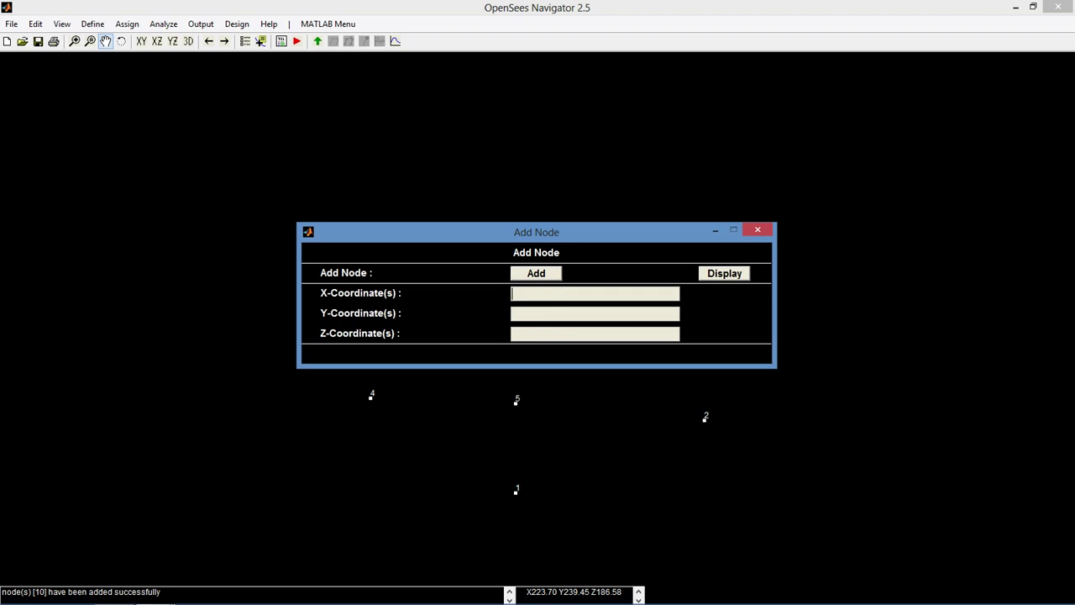
{"action": "type", "text": "30*12"}
{"action": "key", "text": "Tab"}
{"action": "type", "text": "30*12"}
{"action": "key", "text": "Tab"}
{"action": "type", "text": "26*12"}
{"action": "left_click", "coordinate": [536, 273]}
- Add the fourth second-floor corner node at X 0, Y 30*12, Z 26*12
{"action": "key", "text": "Tab"}
{"action": "type", "text": "0"}
{"action": "key", "text": "Tab"}
{"action": "type", "text": "30*12"}
{"action": "key", "text": "Tab"}
{"action": "type", "text": "26*12"}
{"action": "left_click", "coordinate": [536, 273]}
- Add a roof-level node at X 0, Y 0, Z 39*12
{"action": "left_click", "coordinate": [595, 293]}
{"action": "type", "text": "0"}
{"action": "key", "text": "Tab"}
{"action": "type", "text": "0"}
{"action": "key", "text": "Tab"}
{"action": "type", "text": "39*12"}
{"action": "left_click", "coordinate": [536, 273]}
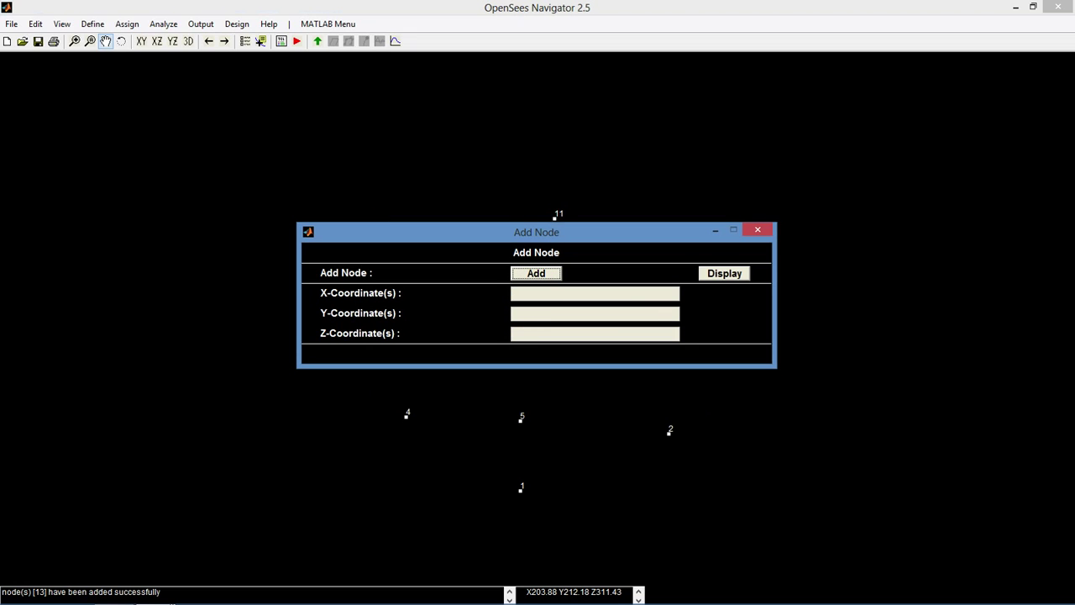
- Add a roof-level node at X 30*12, Y 0, Z 39*12
{"action": "left_click", "coordinate": [537, 293]}
{"action": "type", "text": "30*12"}
{"action": "key", "text": "Tab"}
{"action": "type", "text": "0"}
{"action": "key", "text": "Tab"}
{"action": "type", "text": "39*12"}
{"action": "left_click", "coordinate": [536, 273]}
- Add a roof-level node at X 30*12, Y 30*12, Z 39*12
{"action": "left_click", "coordinate": [535, 294]}
{"action": "type", "text": "30*12"}
{"action": "key", "text": "Tab"}
{"action": "type", "text": "30*12"}
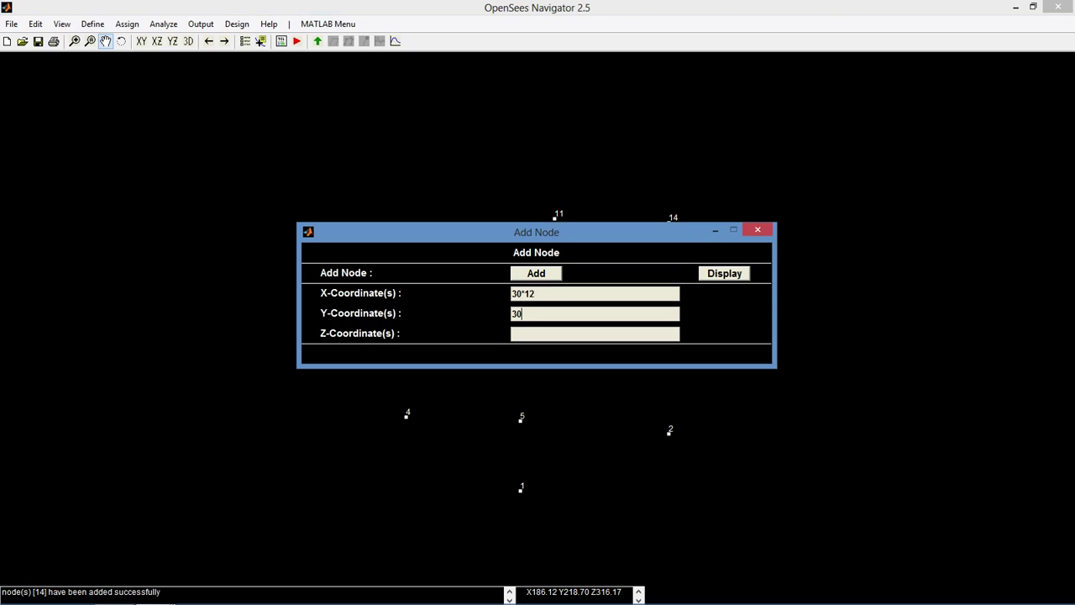
{"action": "key", "text": "Tab"}
{"action": "type", "text": "39*12"}
{"action": "key", "text": "Tab"}
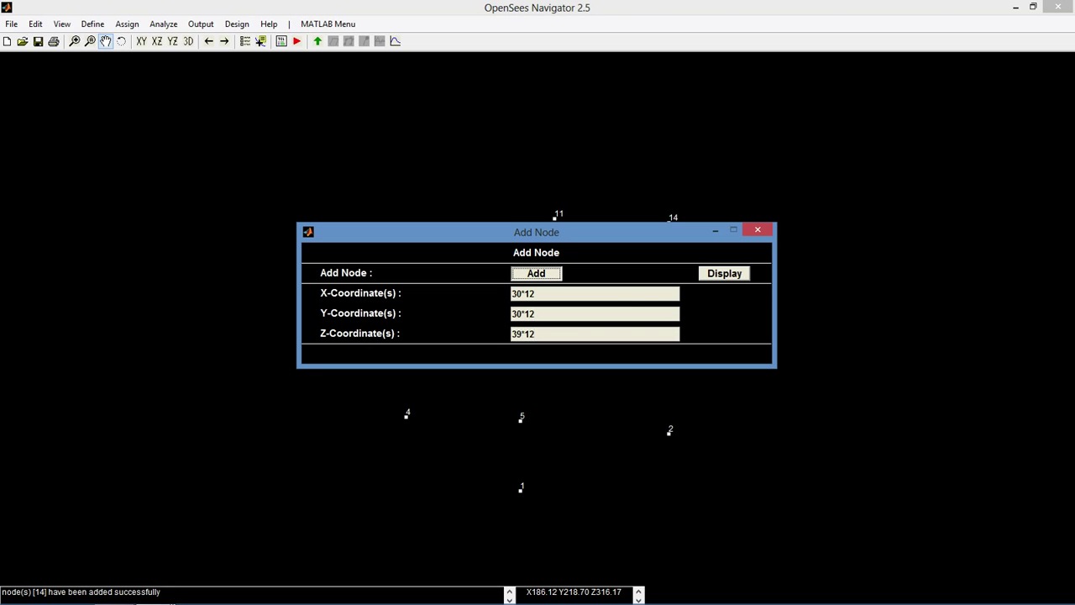
{"action": "key", "text": "space"}
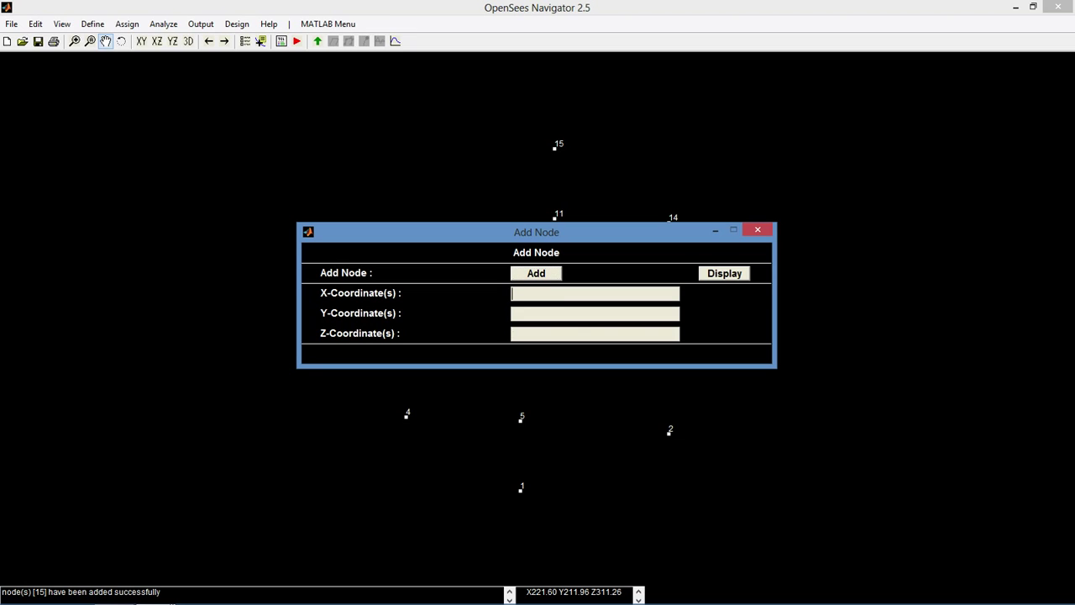
- Add the fourth roof-level corner node at X 0, Y 30*12, Z 39*12 and display the model
{"action": "type", "text": "0"}
{"action": "key", "text": "Tab"}
{"action": "type", "text": "30*12"}
{"action": "key", "text": "Tab"}
{"action": "type", "text": "39*12"}
{"action": "left_click", "coordinate": [541, 273]}
{"action": "left_click", "coordinate": [724, 273]}
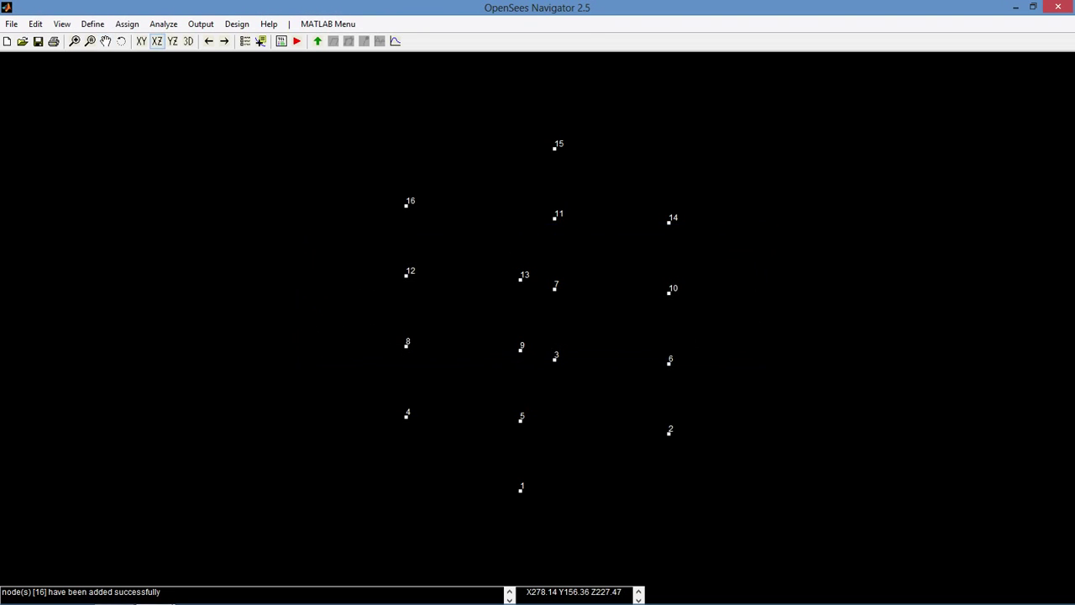
- Add a node at the centre of the first floor at X 15*12, Y 15*12, Z 13*12
{"action": "left_click", "coordinate": [35, 23]}
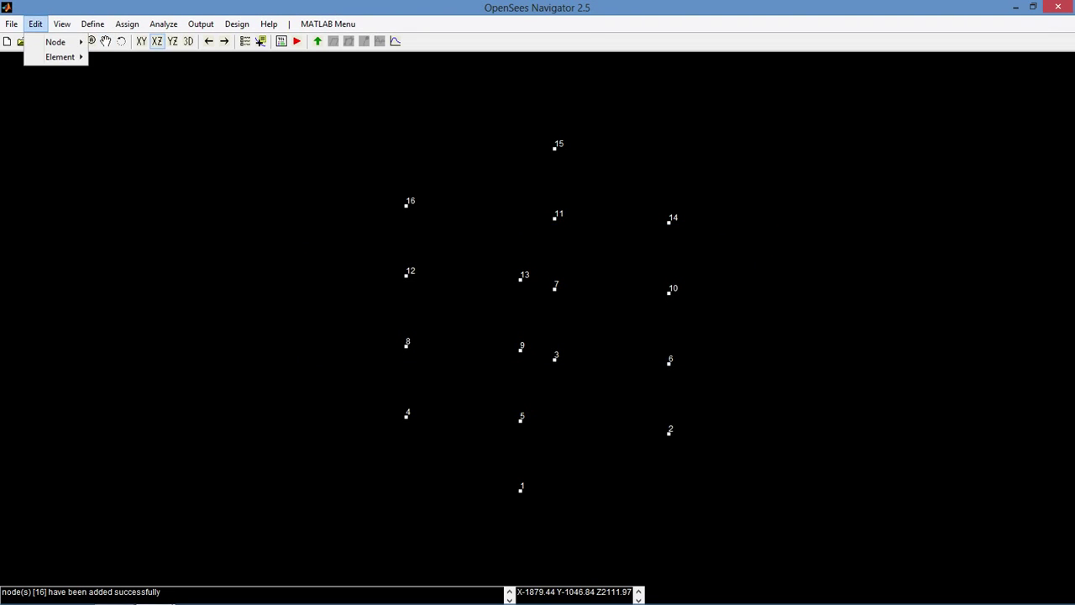
{"action": "mouse_move", "coordinate": [55, 42]}
{"action": "left_click", "coordinate": [117, 42]}
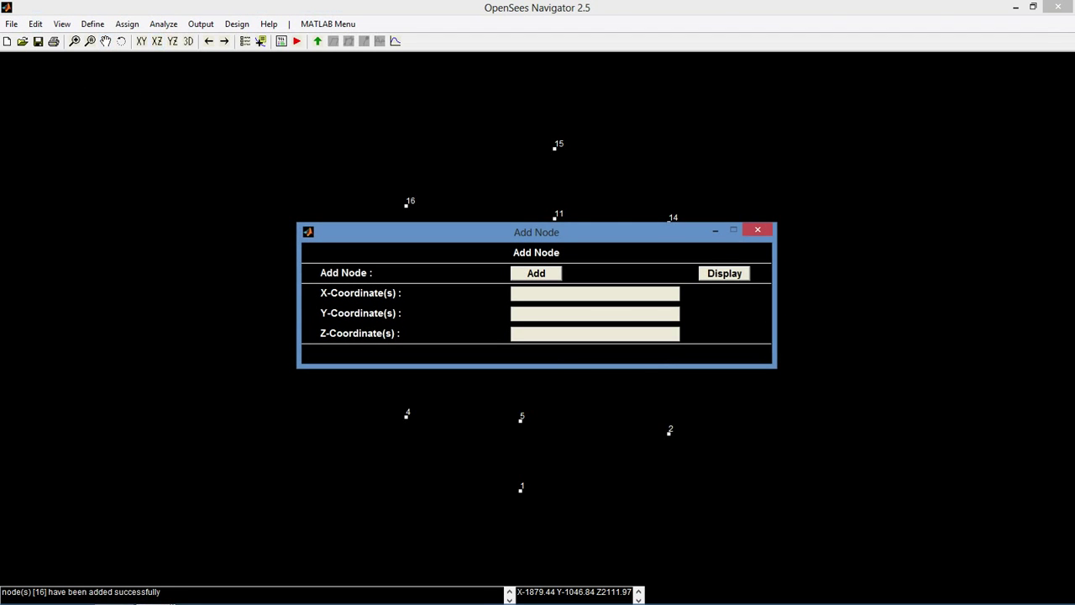
{"action": "type", "text": "15*12"}
{"action": "key", "text": "Tab"}
{"action": "type", "text": "15*12"}
{"action": "key", "text": "Tab"}
{"action": "type", "text": "13*12"}
{"action": "key", "text": "Tab"}
{"action": "key", "text": "space"}
- Add a node at the centre of the second floor at X 15*12, Y 15*12, Z 26*12
{"action": "left_click", "coordinate": [514, 293]}
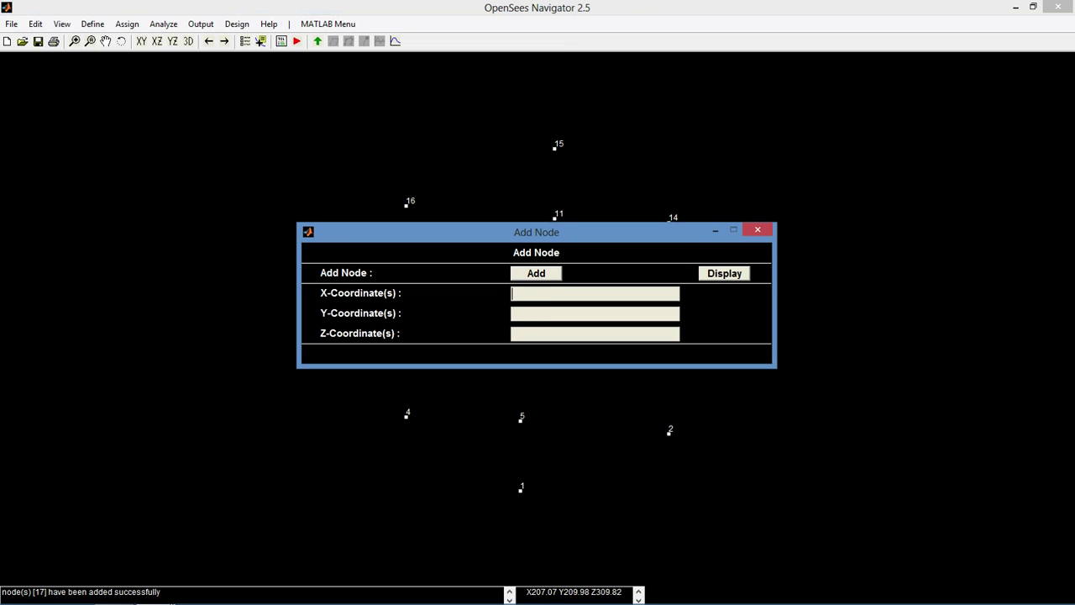
{"action": "type", "text": "15*12"}
{"action": "key", "text": "Tab"}
{"action": "type", "text": "15*12"}
{"action": "key", "text": "Tab"}
{"action": "type", "text": "26*12"}
{"action": "key", "text": "Tab"}
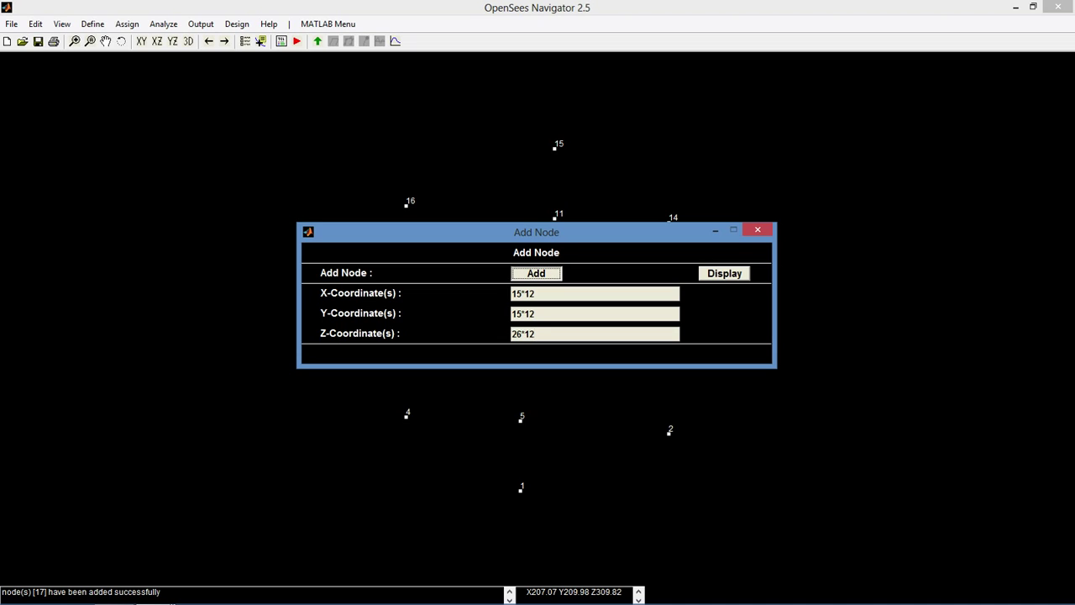
{"action": "key", "text": "space"}
- Add a node at the centre of the roof at X 15*12, Y 15*12, Z 39*12 and display the model
{"action": "key", "text": "Tab"}
{"action": "type", "text": "*12"}
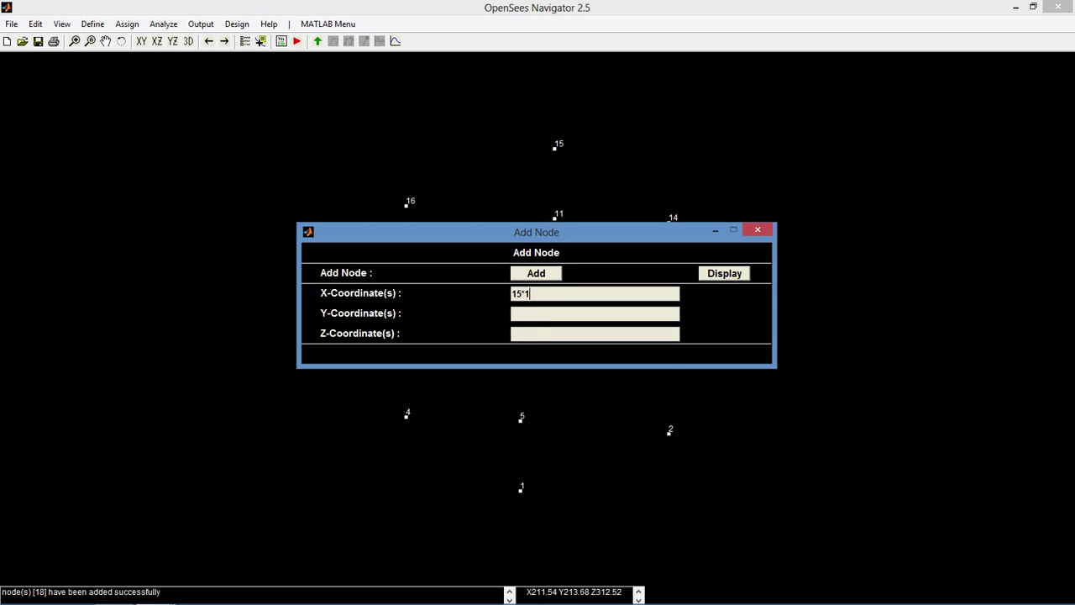
{"action": "key", "text": "Tab"}
{"action": "type", "text": "15*12"}
{"action": "key", "text": "Tab"}
{"action": "type", "text": "39*12"}
{"action": "left_click", "coordinate": [536, 273]}
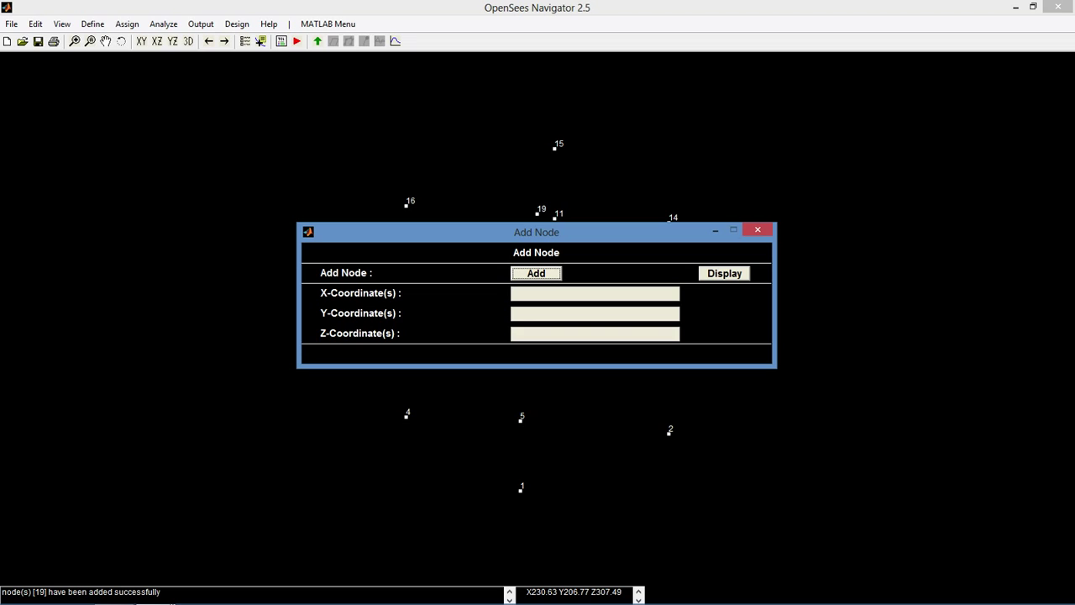
{"action": "left_click", "coordinate": [724, 273]}
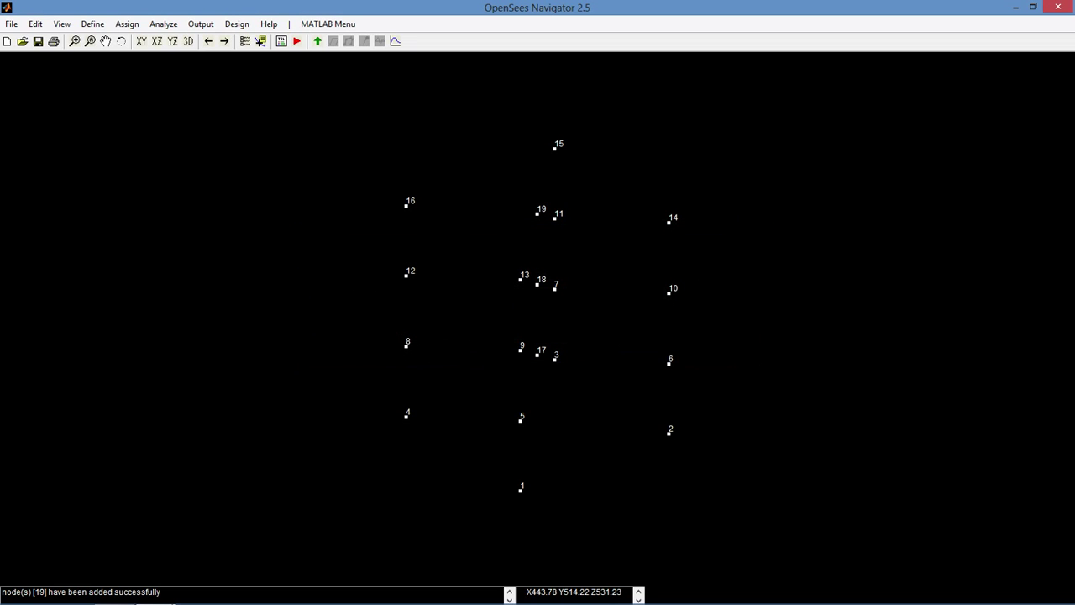
{"action": "key", "text": "XF86AudioLowerVolume"}
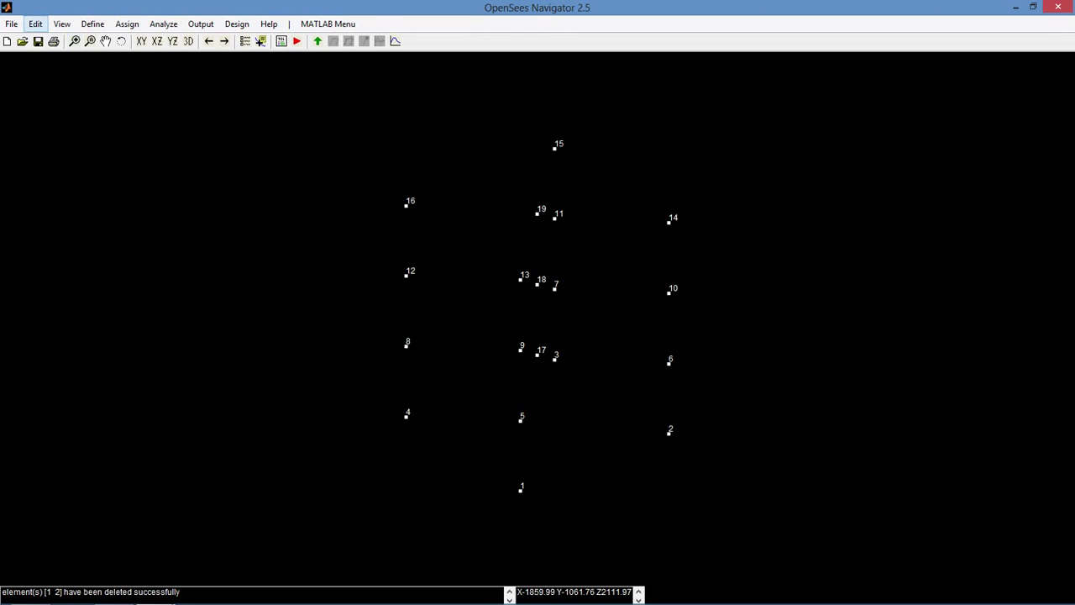
- Add a column element connecting nodes 4 and 8
{"action": "left_click", "coordinate": [36, 25]}
{"action": "mouse_move", "coordinate": [56, 42]}
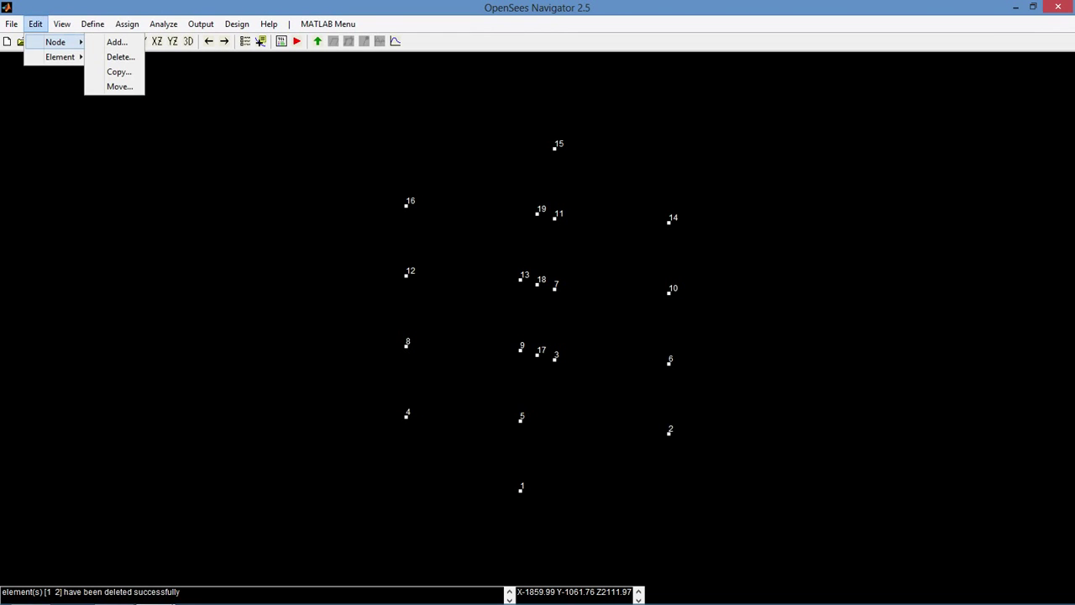
{"action": "left_click", "coordinate": [114, 56]}
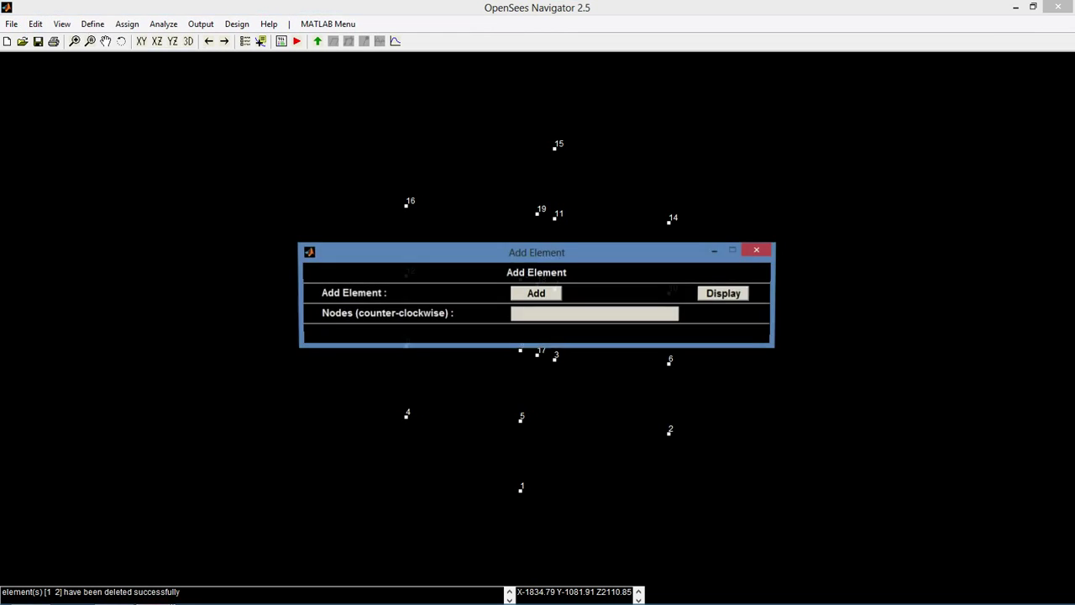
{"action": "type", "text": "4 8"}
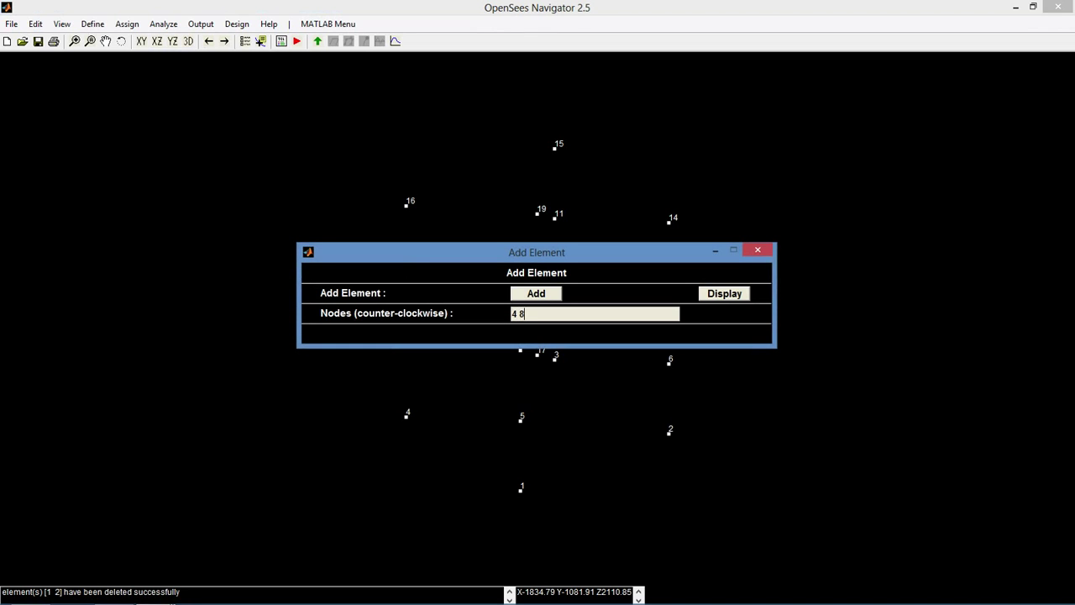
{"action": "left_click", "coordinate": [537, 295]}
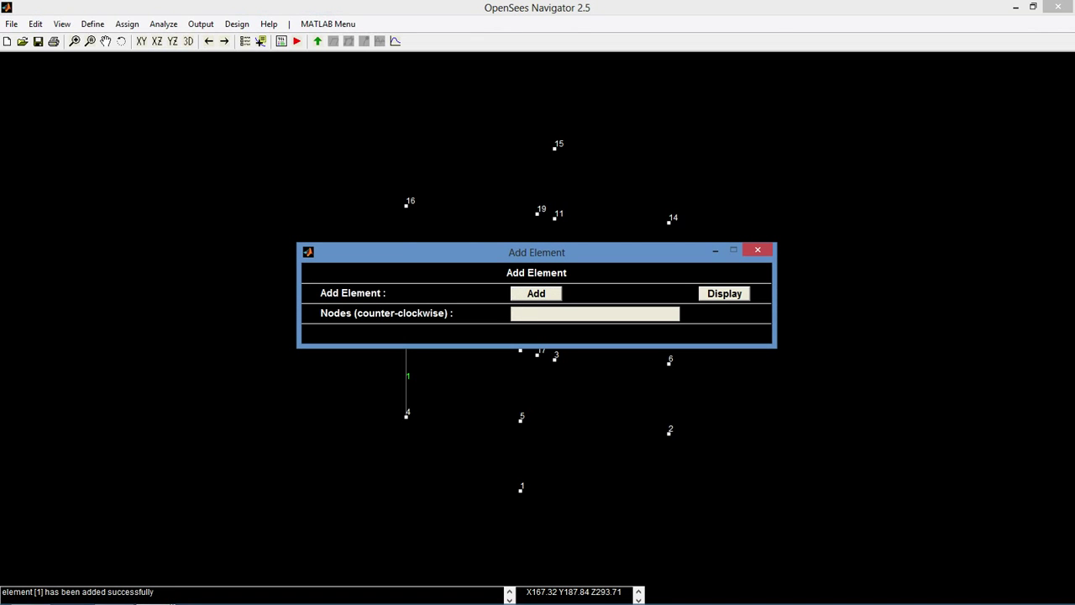
- Add column elements connecting nodes 8 and 12, and nodes 12 and 16
{"action": "type", "text": "8 12"}
{"action": "key", "text": "Return"}
{"action": "type", "text": "12 16"}
{"action": "key", "text": "Return"}
- Add the column elements above node 1, connecting nodes 1–5, 5–9 and 9–13
{"action": "type", "text": "1 5"}
{"action": "key", "text": "Return"}
{"action": "type", "text": "5 9"}
{"action": "key", "text": "Return"}
{"action": "key", "text": "Return"}
- Add the column elements above node 3, connecting nodes 3–7, 7–11 and 11–15
{"action": "type", "text": "3 7"}
{"action": "key", "text": "Return"}
{"action": "key", "text": "Return"}
{"action": "key", "text": "Return"}
- Add the column elements above node 2, connecting nodes 2–6, 6–10 and 10–14
{"action": "key", "text": "Return"}
{"action": "left_click", "coordinate": [546, 313]}
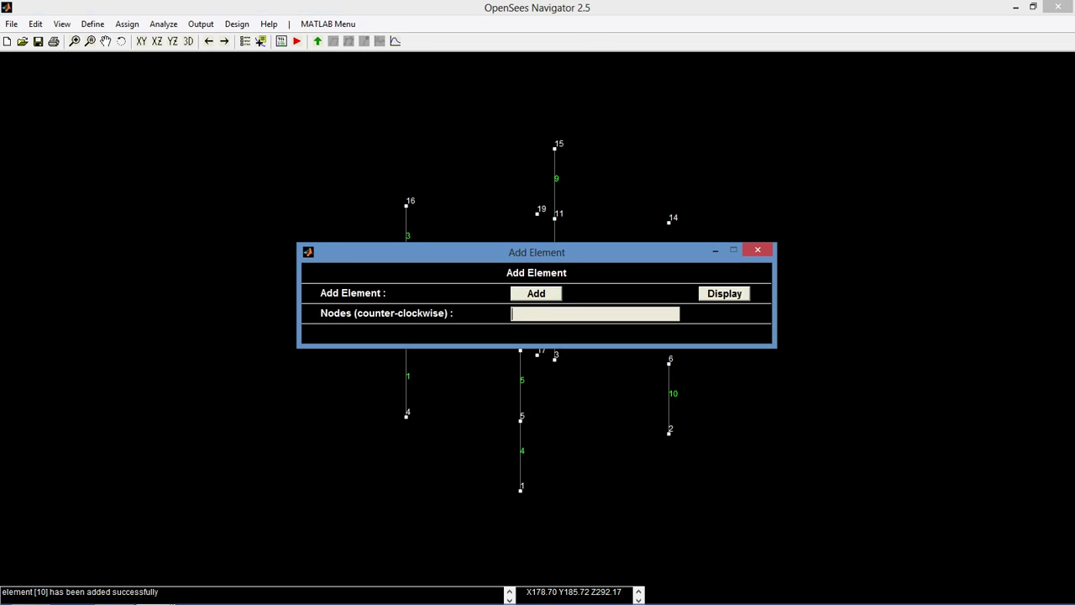
{"action": "key", "text": "Return"}
{"action": "key", "text": "Return"}
- Add the first-floor beam elements connecting nodes 5–6, 6–7, 7–8 and 8–5
{"action": "type", "text": "5 6"}
{"action": "key", "text": "Return"}
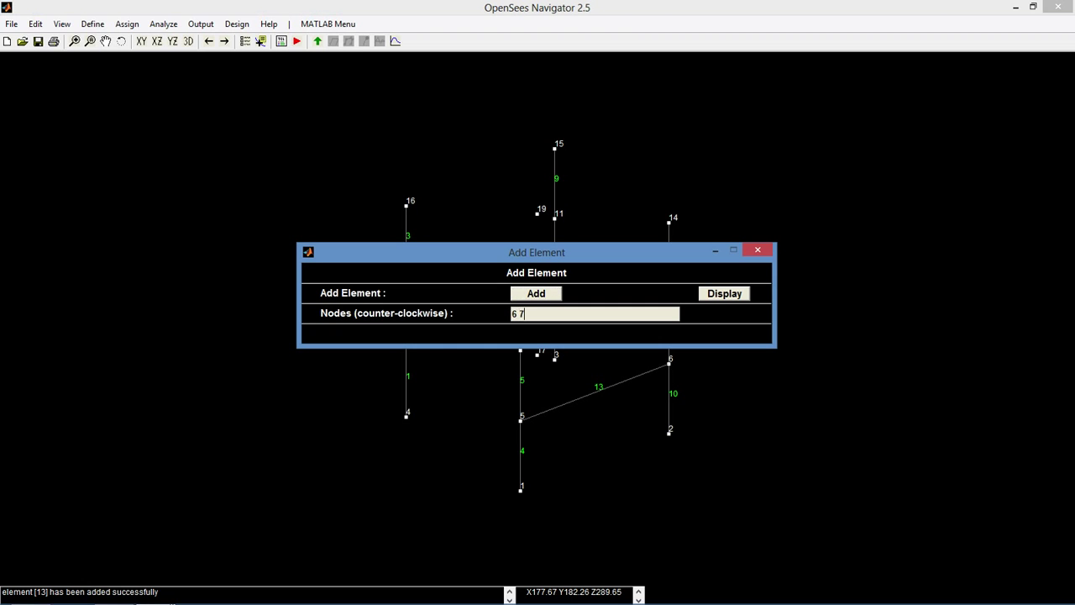
{"action": "type", "text": "6 7"}
{"action": "key", "text": "Return"}
{"action": "type", "text": "7 8"}
{"action": "key", "text": "Return"}
{"action": "key", "text": "Return"}
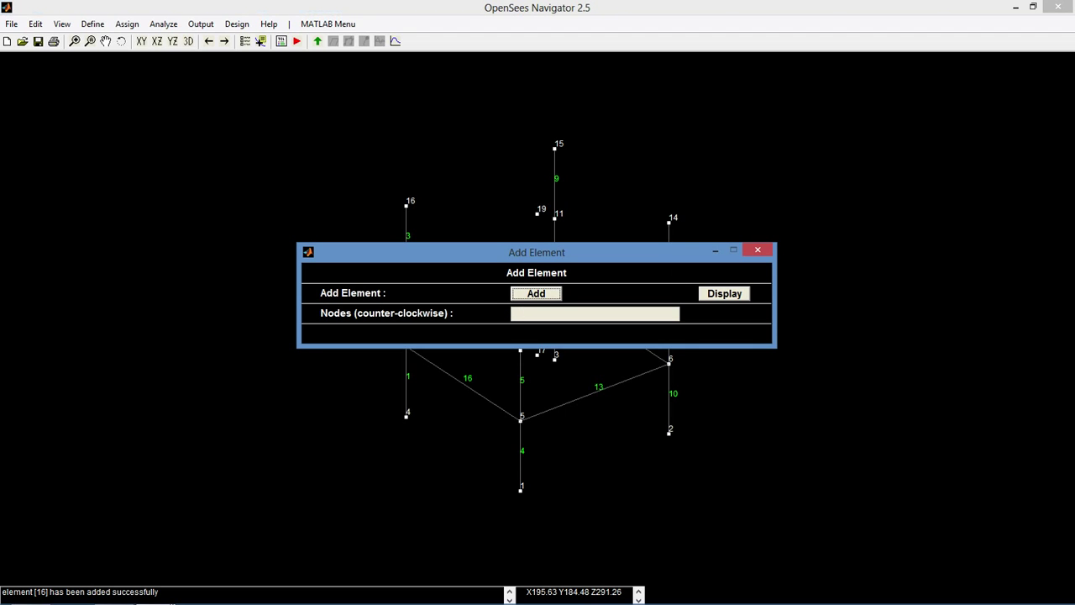
- Add the second-floor beam elements connecting nodes 9–10, 10–11, 11–12 and 12–9
{"action": "left_click", "coordinate": [537, 313]}
{"action": "type", "text": "9 10"}
{"action": "key", "text": "Return"}
{"action": "type", "text": "10 11"}
{"action": "key", "text": "Return"}
{"action": "type", "text": "11 12"}
{"action": "key", "text": "Return"}
{"action": "type", "text": "12 9"}
{"action": "key", "text": "Return"}
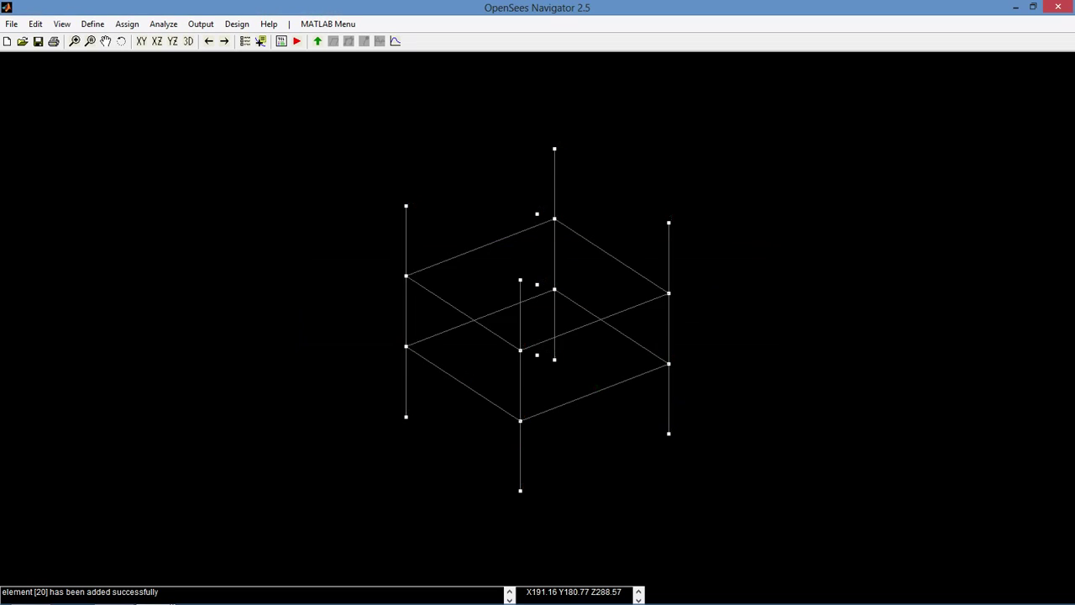
- Add the roof beam elements connecting nodes 13–14, 14–15, 15–16 and 16–13, and display the elements
{"action": "type", "text": "13 1"}
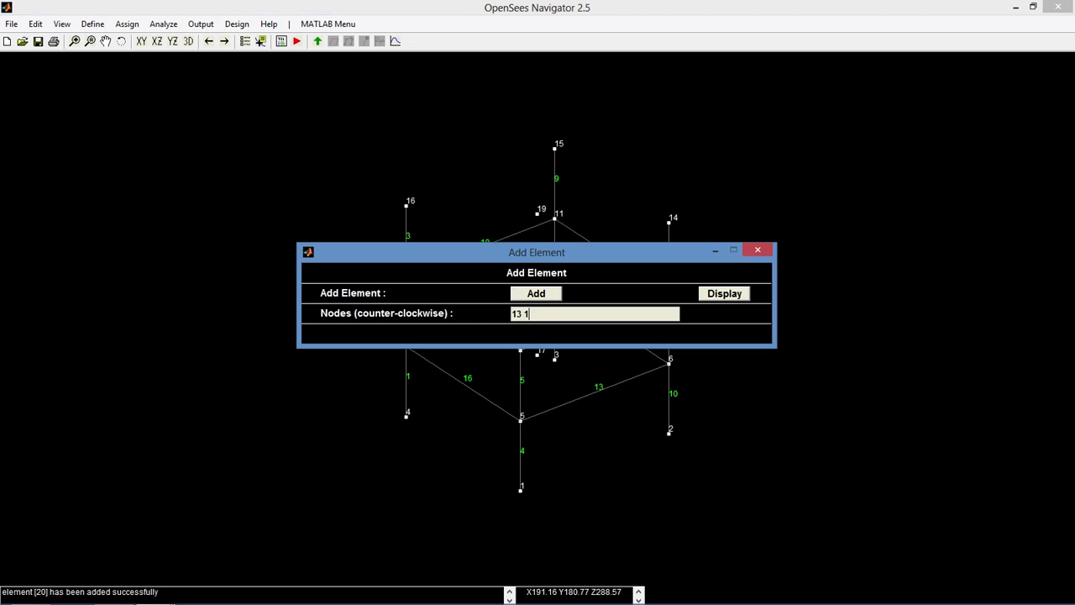
{"action": "type", "text": "4"}
{"action": "key", "text": "Return"}
{"action": "type", "text": "14 15"}
{"action": "key", "text": "Return"}
{"action": "type", "text": "15 "}
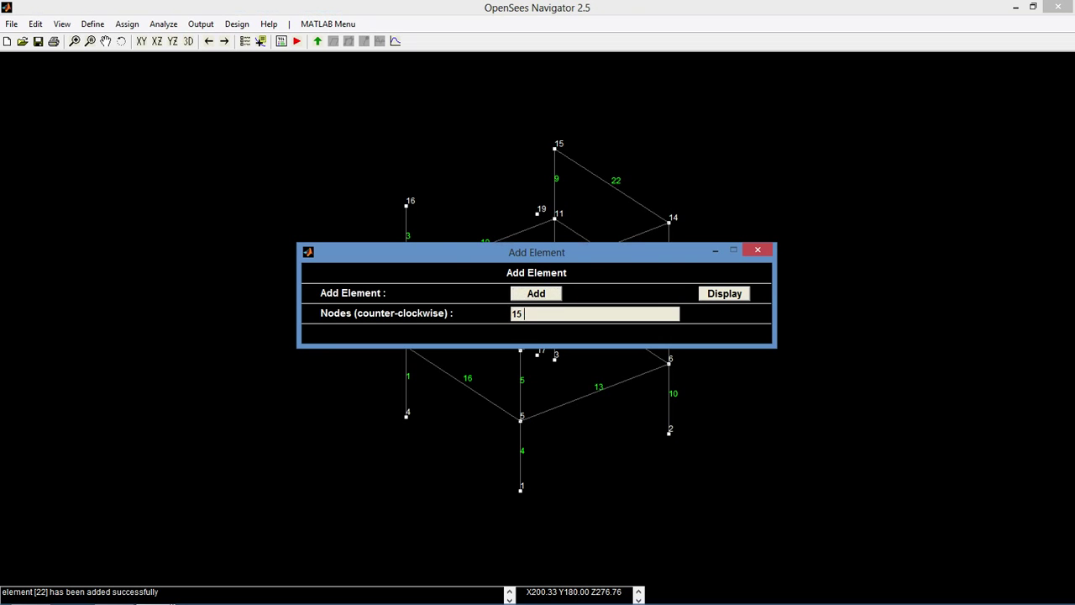
{"action": "type", "text": "16"}
{"action": "key", "text": "Return"}
{"action": "type", "text": "16 14"}
{"action": "key", "text": "BackSpace"}
{"action": "type", "text": "3"}
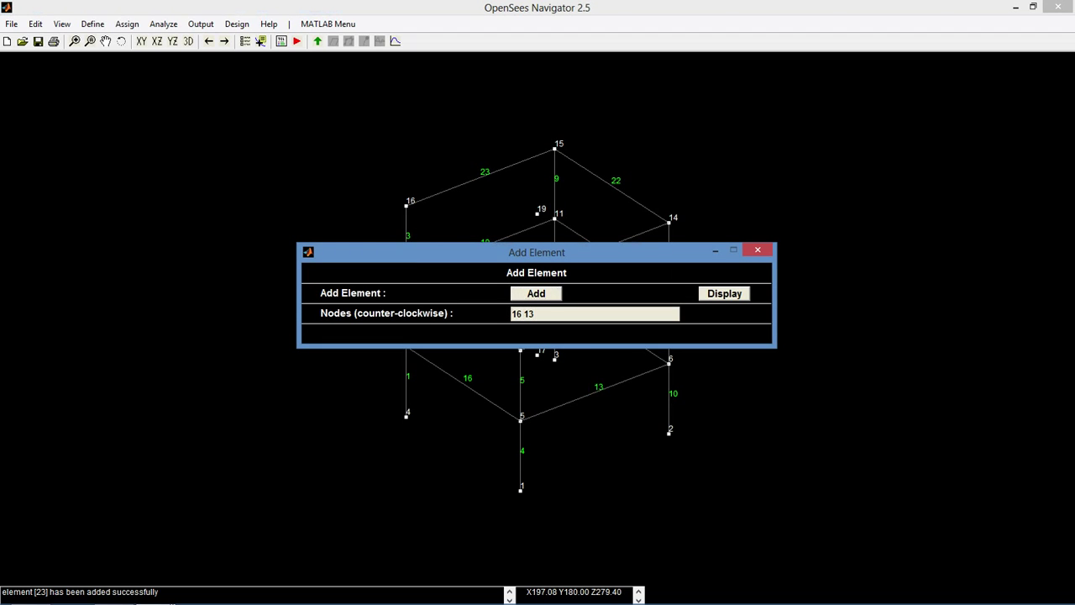
{"action": "key", "text": "Return"}
{"action": "left_click", "coordinate": [724, 293]}
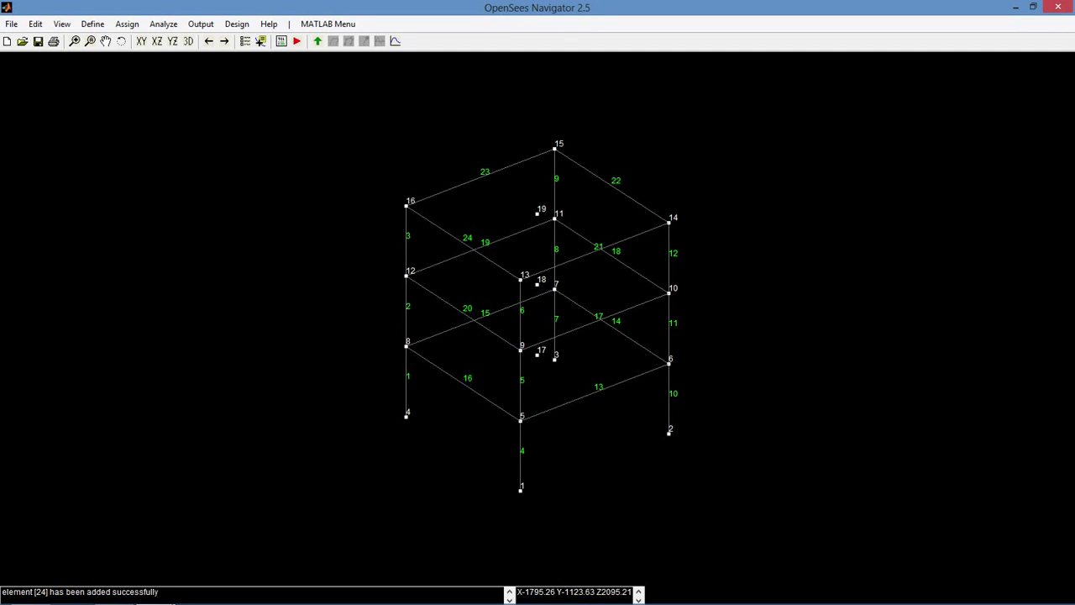
- Add single-point constraints to the base nodes 1, 2, 3 and 4
{"action": "left_click", "coordinate": [127, 24]}
{"action": "mouse_move", "coordinate": [142, 41]}
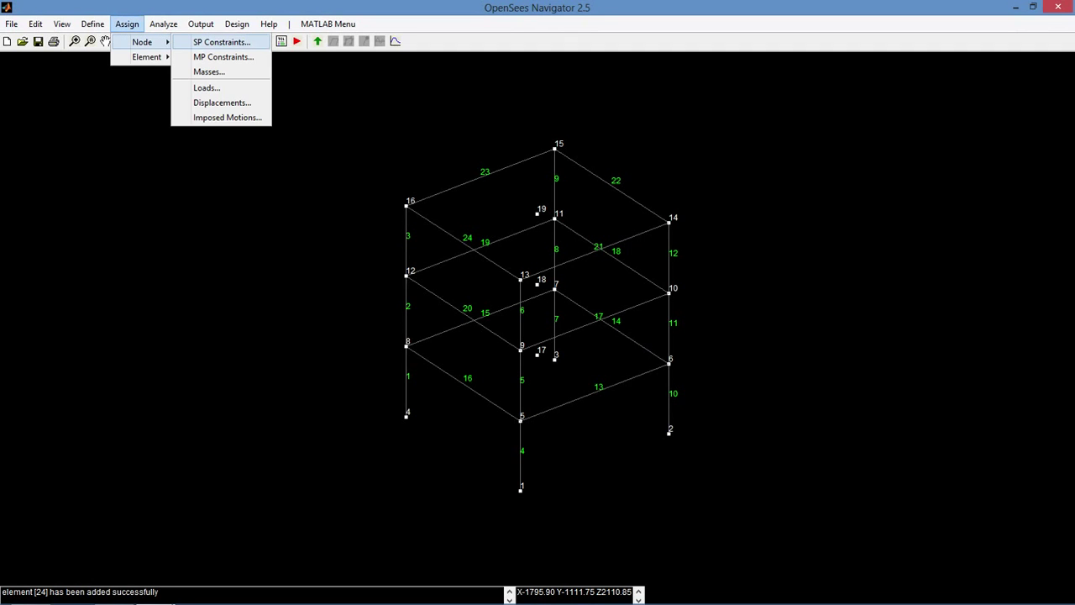
{"action": "left_click", "coordinate": [220, 42]}
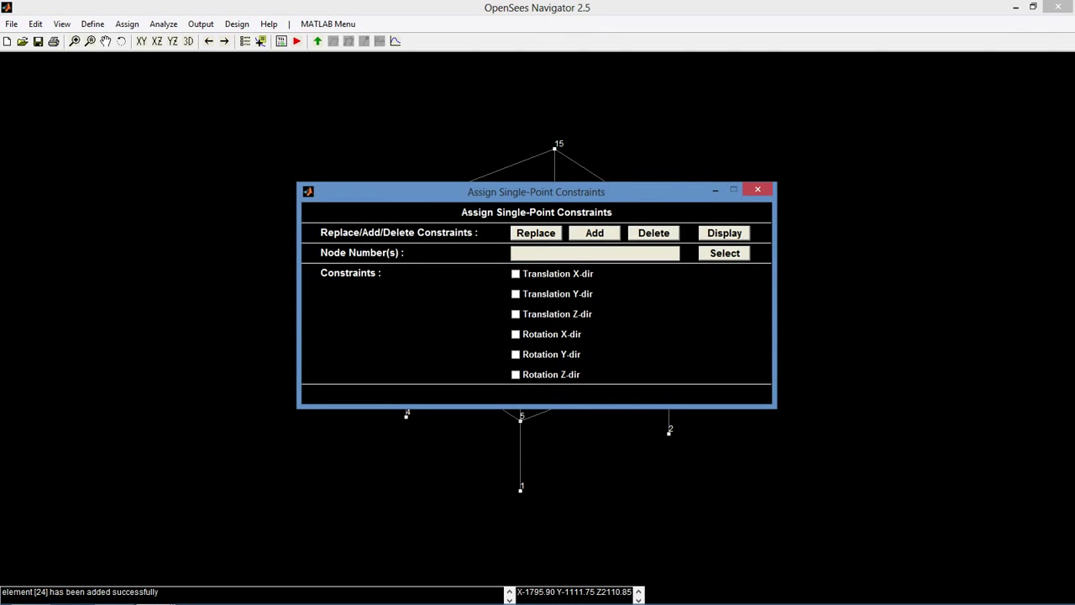
{"action": "type", "text": "1 2 3 4"}
{"action": "key", "text": "Tab"}
{"action": "key", "text": "space"}
{"action": "key", "text": "Tab"}
{"action": "key", "text": "space"}
{"action": "key", "text": "Tab"}
{"action": "key", "text": "space"}
{"action": "left_click", "coordinate": [595, 233]}
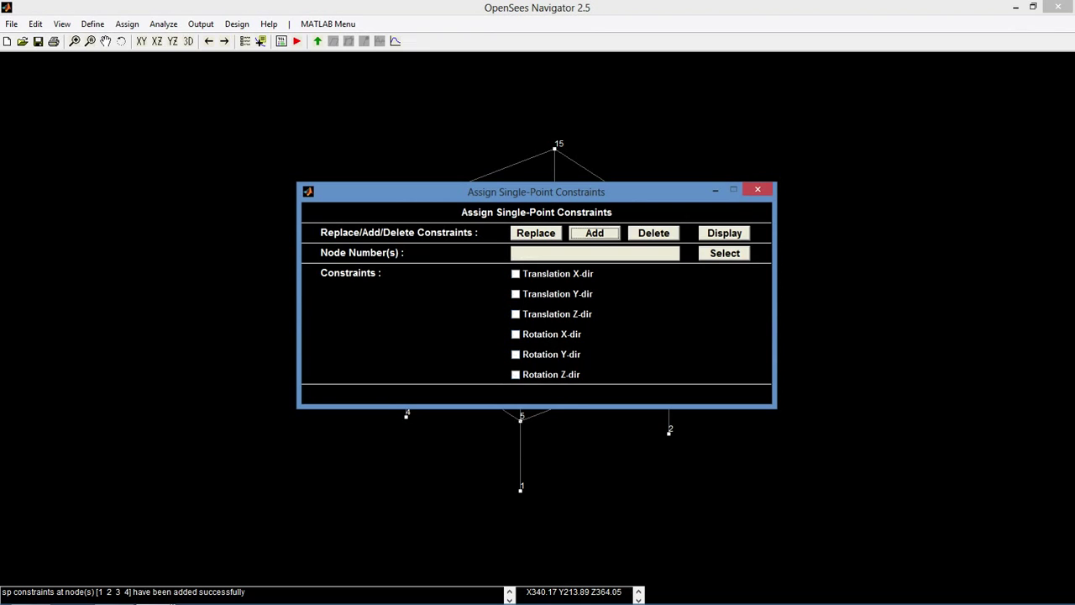
- Add single-point constraints, including Rotation Y-dir, to floor-centre nodes 17:19 and display the constraints
{"action": "left_click", "coordinate": [595, 253]}
{"action": "type", "text": "17:19"}
{"action": "left_click", "coordinate": [515, 354]}
{"action": "left_click", "coordinate": [595, 232]}
{"action": "left_click", "coordinate": [724, 233]}
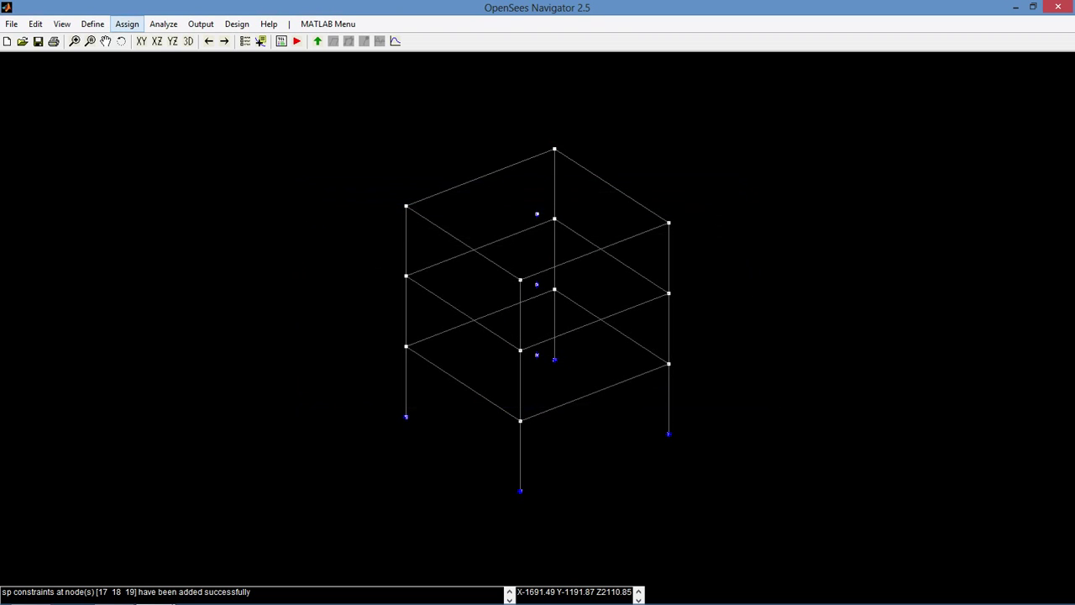
- Assign a rigid diaphragm constraint named RigidDiaphragm1 with master node 17 and slave nodes 5 6 7 8
{"action": "left_click", "coordinate": [127, 23]}
{"action": "mouse_move", "coordinate": [141, 42]}
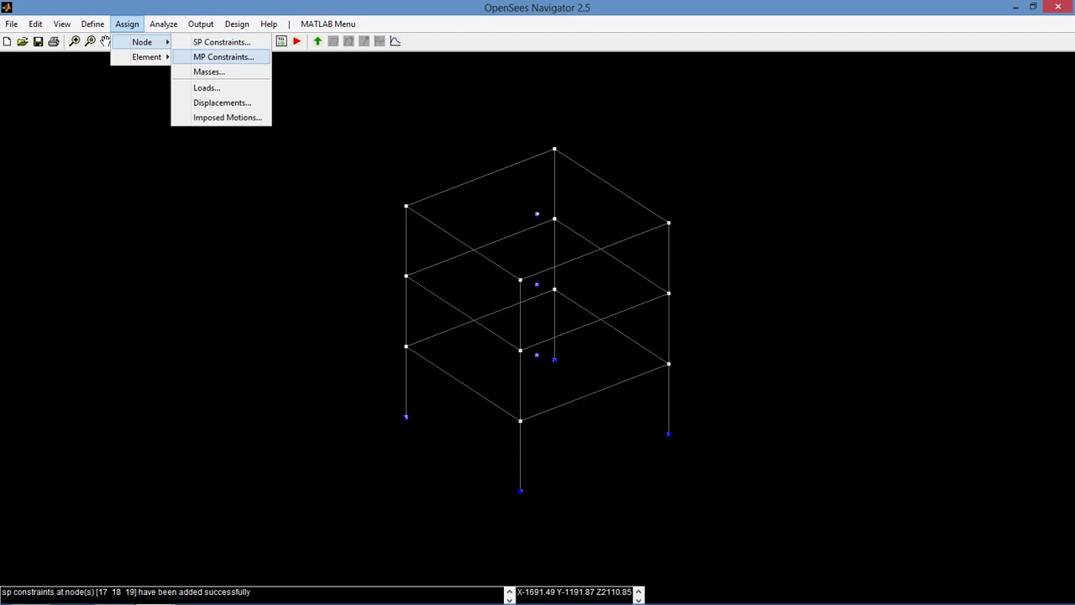
{"action": "left_click", "coordinate": [220, 56]}
{"action": "left_click", "coordinate": [605, 284]}
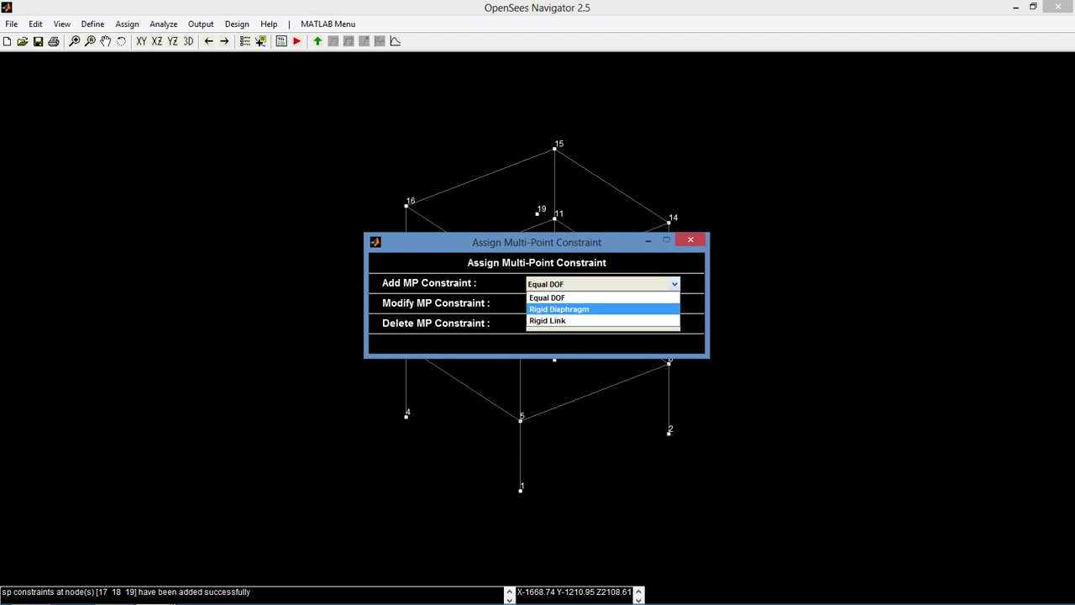
{"action": "left_click", "coordinate": [559, 309]}
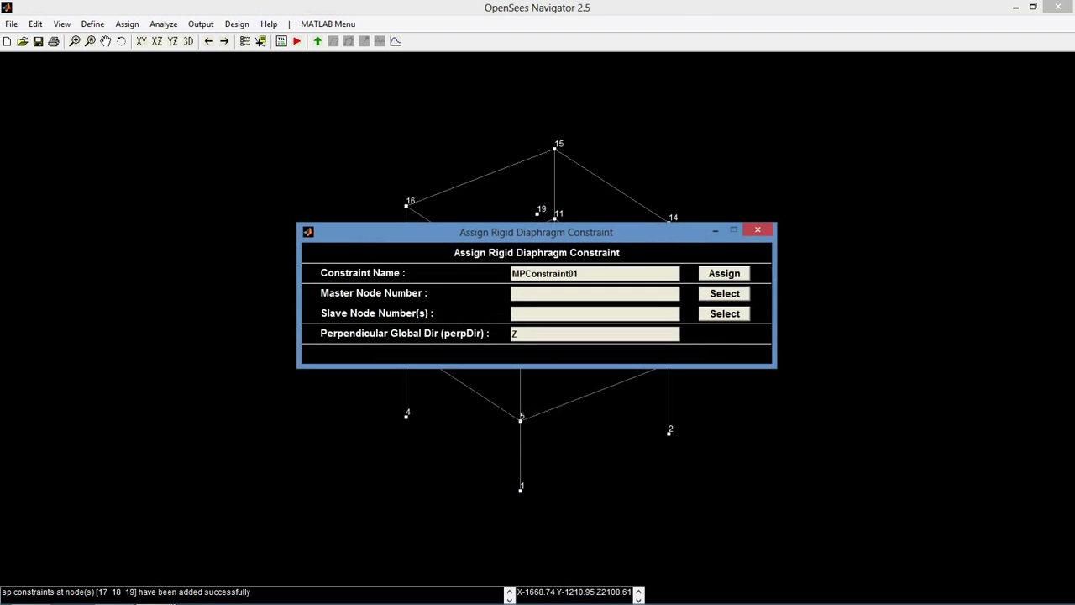
{"action": "key", "text": "ctrl+a"}
{"action": "type", "text": "RigidDiaphragm1"}
{"action": "left_click", "coordinate": [514, 294]}
{"action": "type", "text": "17"}
{"action": "left_click", "coordinate": [514, 314]}
{"action": "type", "text": "5 6 7 8"}
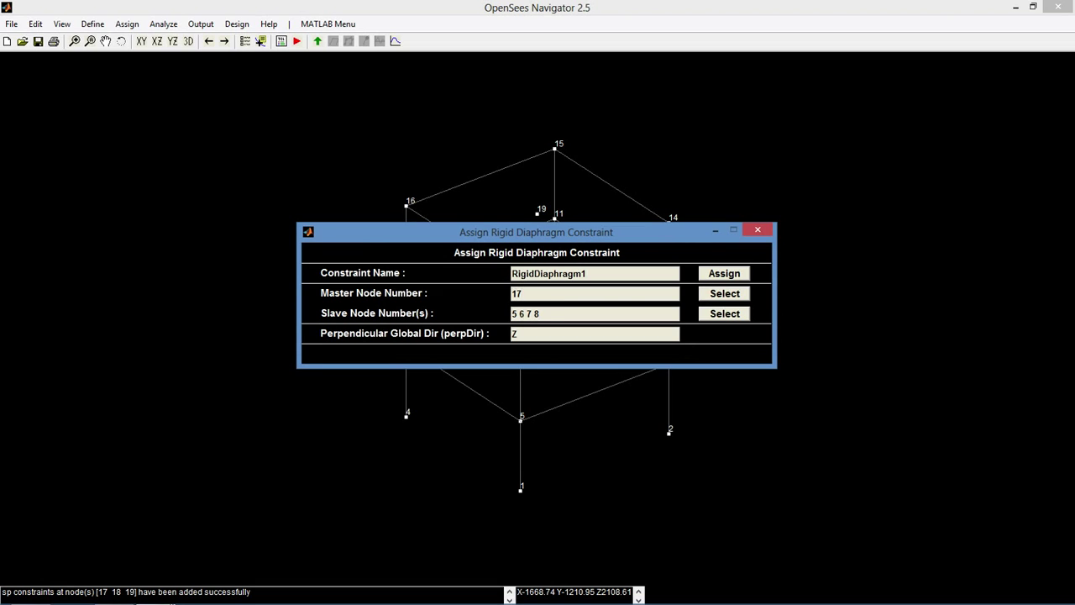
{"action": "left_click", "coordinate": [725, 273]}
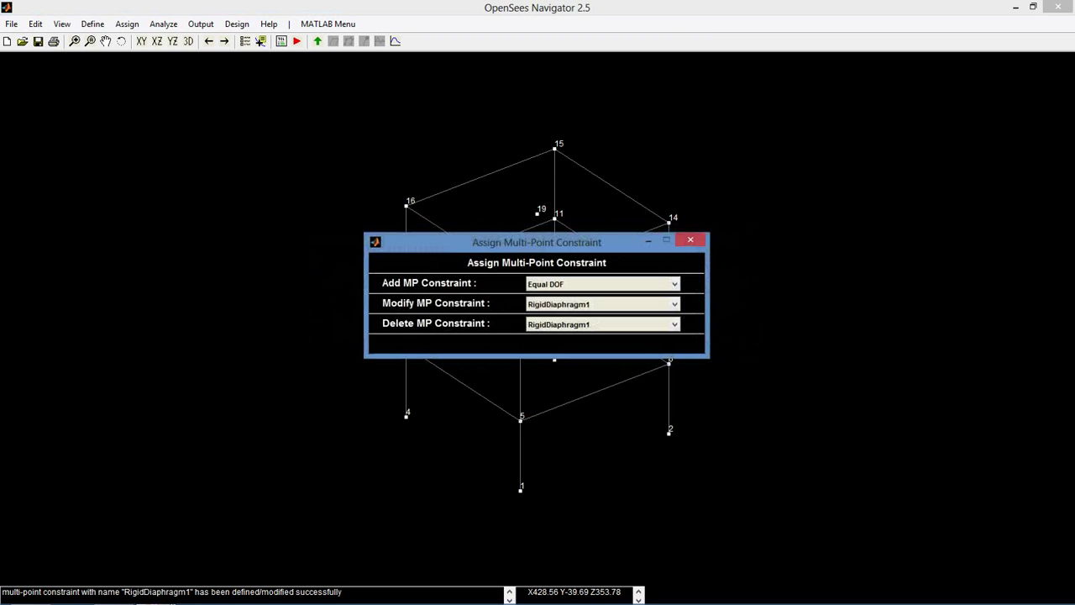
- Assign a rigid diaphragm constraint named RigidDiaphram2 with master node 18 and slave nodes 9 10 11 12
{"action": "left_click", "coordinate": [674, 284]}
{"action": "left_click", "coordinate": [560, 308]}
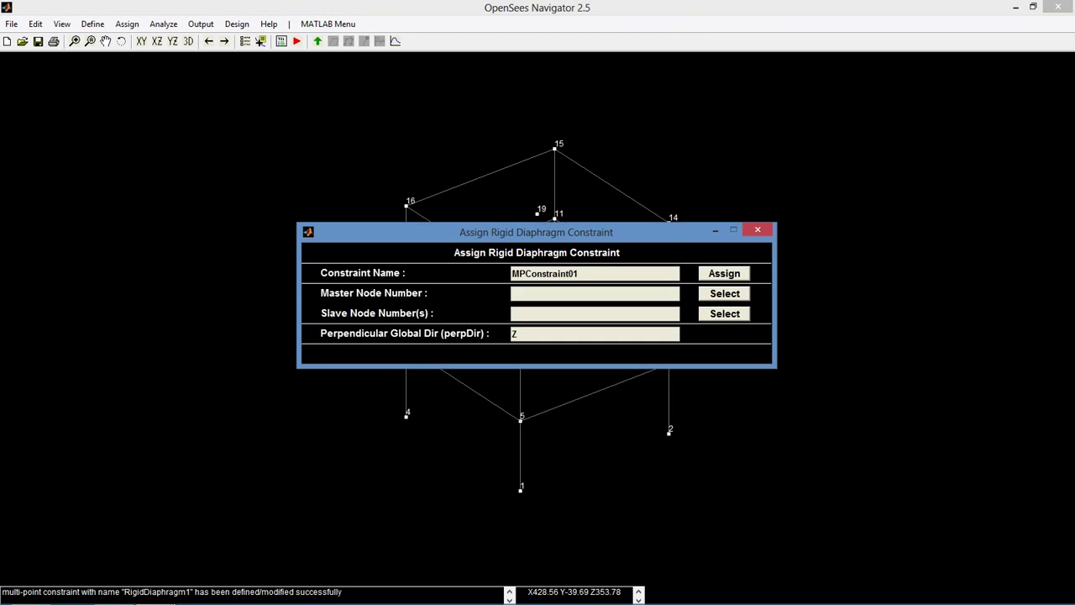
{"action": "double_click", "coordinate": [546, 274]}
{"action": "type", "text": "RigidDiaphram2"}
{"action": "left_click", "coordinate": [537, 294]}
{"action": "type", "text": "18"}
{"action": "key", "text": "Tab"}
{"action": "type", "text": "9 10 11 12"}
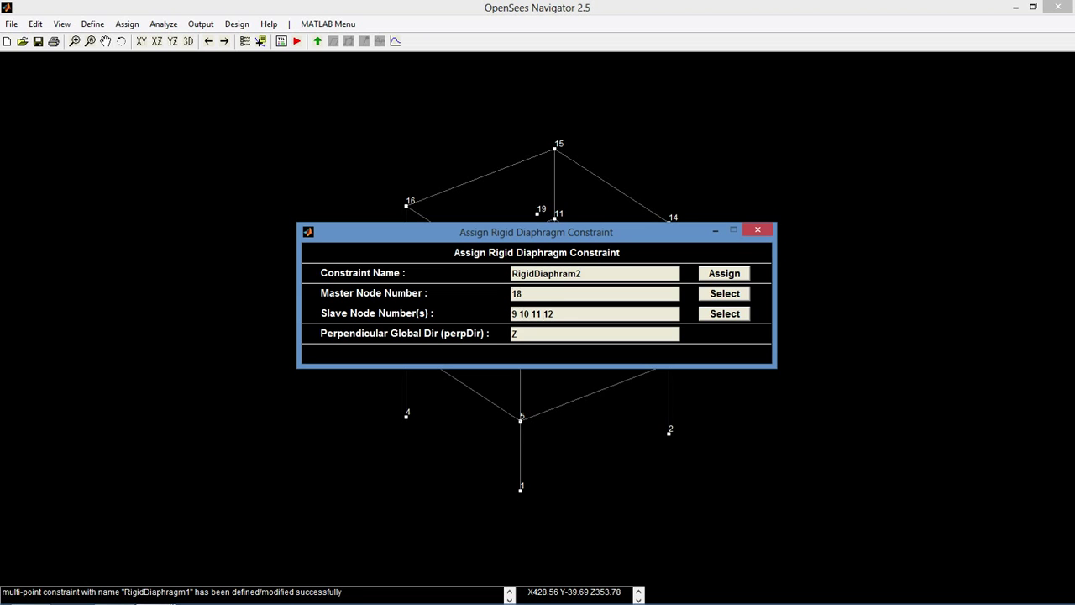
{"action": "left_click", "coordinate": [724, 274]}
- Assign a rigid diaphragm constraint named RigidDiaphragm3 with master node 19 and slave nodes 13 14 15 16, and finish the multi-point constraints
{"action": "left_click", "coordinate": [602, 284]}
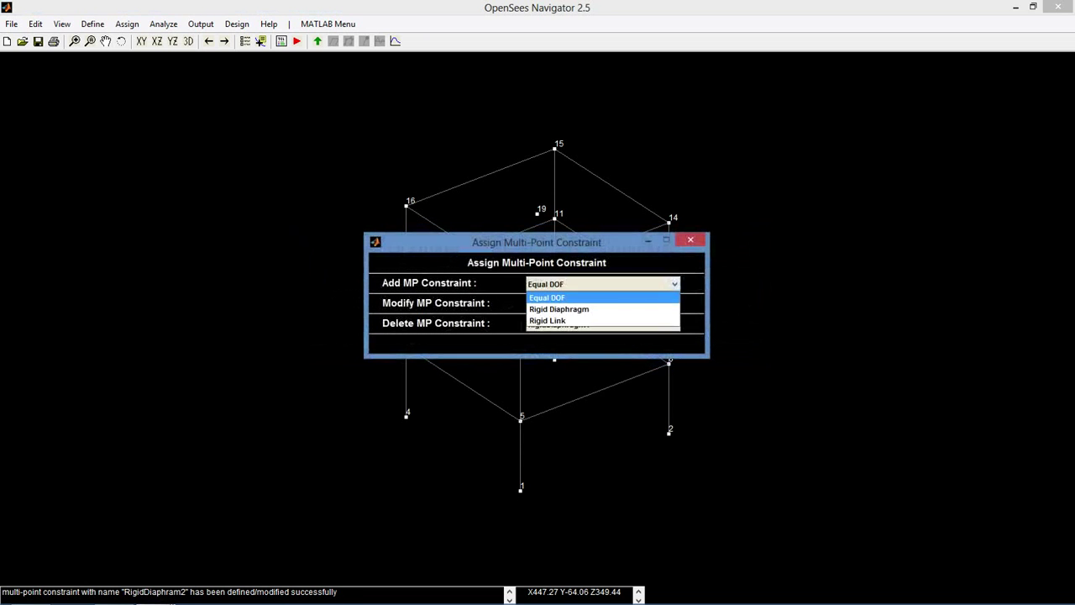
{"action": "left_click", "coordinate": [558, 307]}
{"action": "left_click_drag", "start_coordinate": [598, 274], "coordinate": [511, 274]}
{"action": "type", "text": "Rigid"}
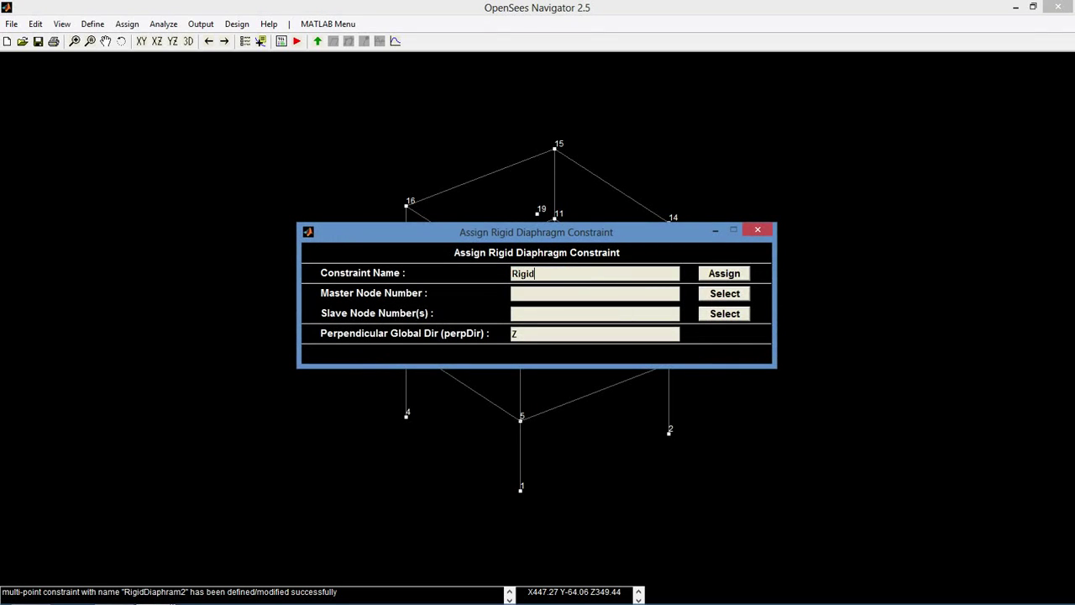
{"action": "type", "text": "Dia"}
{"action": "type", "text": "phr"}
{"action": "type", "text": "agm2"}
{"action": "key", "text": "Tab"}
{"action": "key", "text": "Tab"}
{"action": "type", "text": "19"}
{"action": "key", "text": "Tab"}
{"action": "key", "text": "Tab"}
{"action": "type", "text": "13 14 15 16"}
{"action": "key", "text": "Return"}
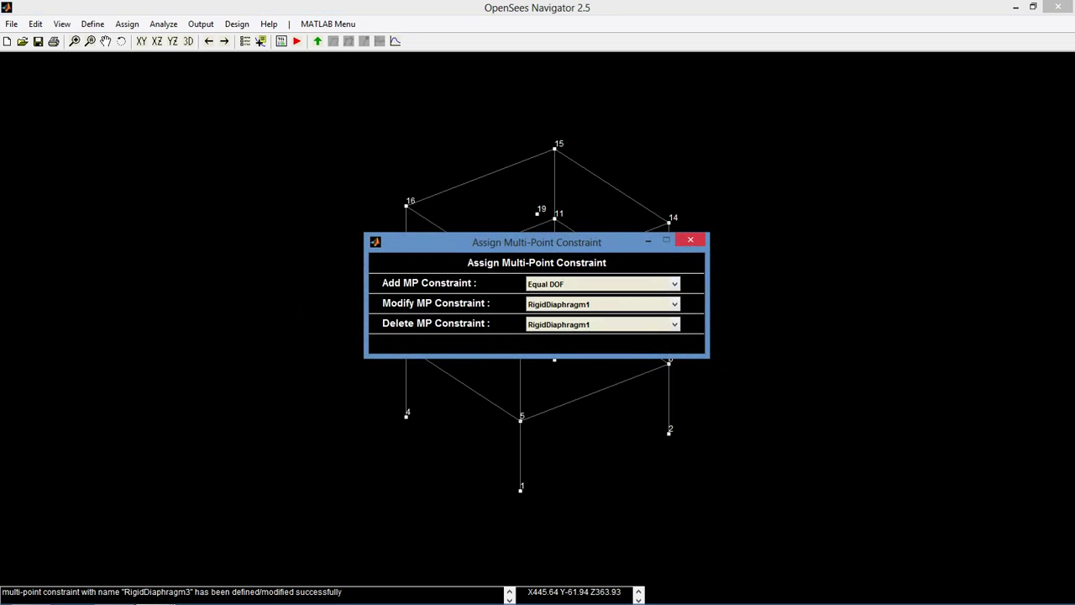
{"action": "left_click", "coordinate": [691, 240]}
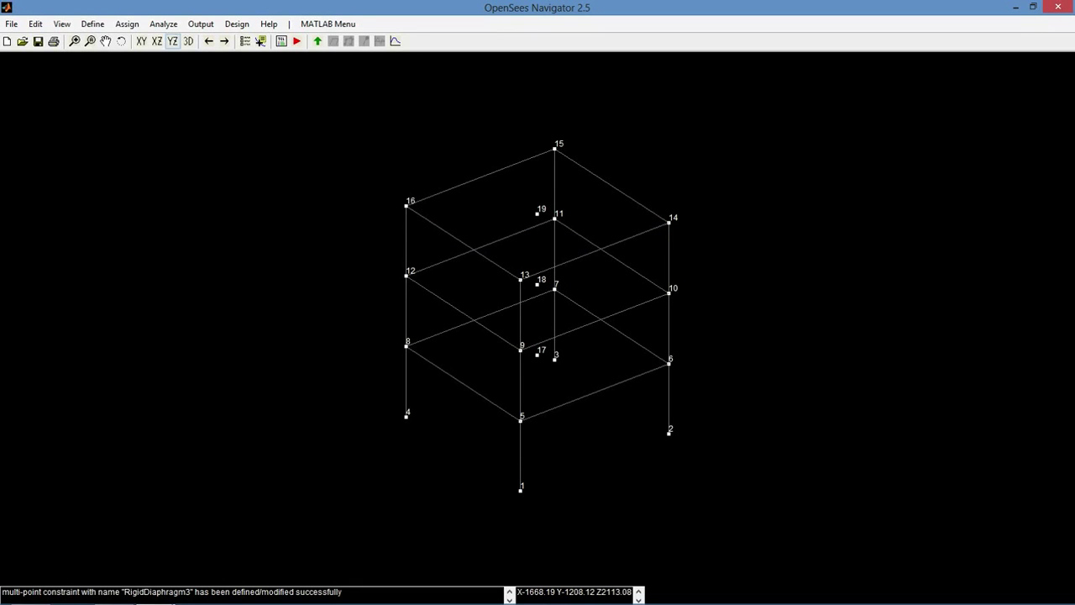
- Add nodal masses at node 17: -1 in X and Y, and a Z-direction mass moment of inertia of 852000
{"action": "left_click", "coordinate": [127, 23]}
{"action": "mouse_move", "coordinate": [143, 42]}
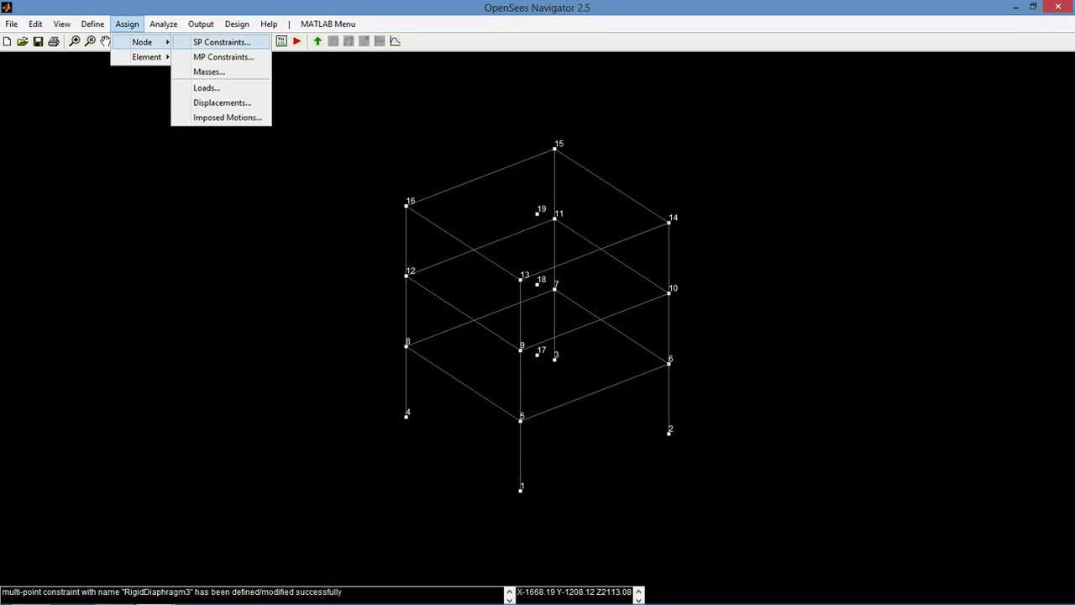
{"action": "left_click", "coordinate": [209, 72]}
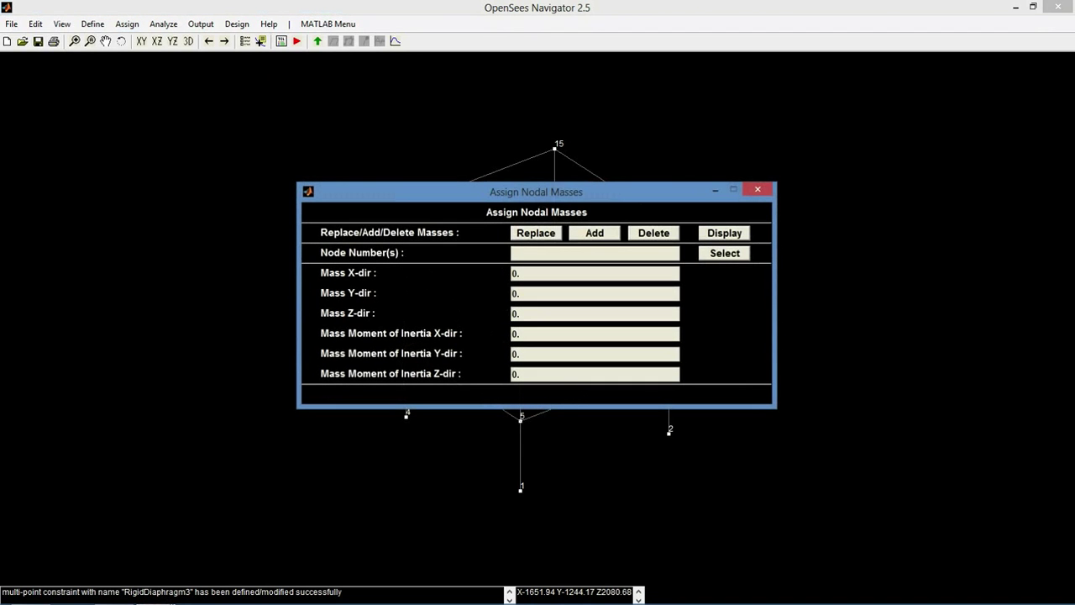
{"action": "type", "text": "17"}
{"action": "type", "text": "1"}
{"action": "key", "text": "Tab"}
{"action": "type", "text": "-1"}
{"action": "left_click_drag", "start_coordinate": [530, 375], "coordinate": [510, 375]}
{"action": "type", "text": "852000"}
{"action": "left_click", "coordinate": [595, 233]}
- Add nodal masses at node 18: -1 in X and Y, and a Z-direction mass moment of inertia of 852000
{"action": "left_click", "coordinate": [580, 254]}
{"action": "type", "text": "18"}
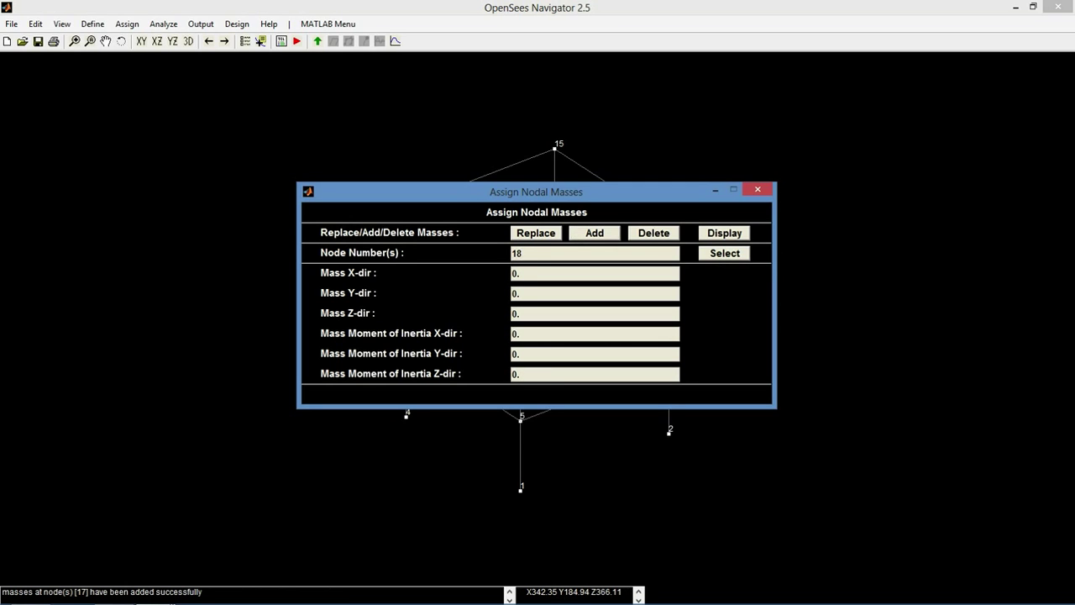
{"action": "key", "text": "Tab"}
{"action": "type", "text": ".1"}
{"action": "key", "text": "Tab"}
{"action": "type", "text": "-1"}
{"action": "key", "text": "Tab"}
{"action": "key", "text": "Tab"}
{"action": "key", "text": "Tab"}
{"action": "key", "text": "Tab"}
{"action": "type", "text": "852000"}
{"action": "left_click", "coordinate": [595, 234]}
- Add nodal masses at node 19 of -1 in X and Y and 852000 for the Z-direction moment of inertia, and display the masses
{"action": "left_click", "coordinate": [595, 253]}
{"action": "type", "text": "19"}
{"action": "key", "text": "Tab"}
{"action": "type", "text": "-1"}
{"action": "key", "text": "Tab"}
{"action": "type", "text": "-1"}
{"action": "left_click", "coordinate": [522, 375]}
{"action": "left_click_drag", "start_coordinate": [523, 375], "coordinate": [511, 375]}
{"action": "type", "text": "852000"}
{"action": "left_click", "coordinate": [595, 233]}
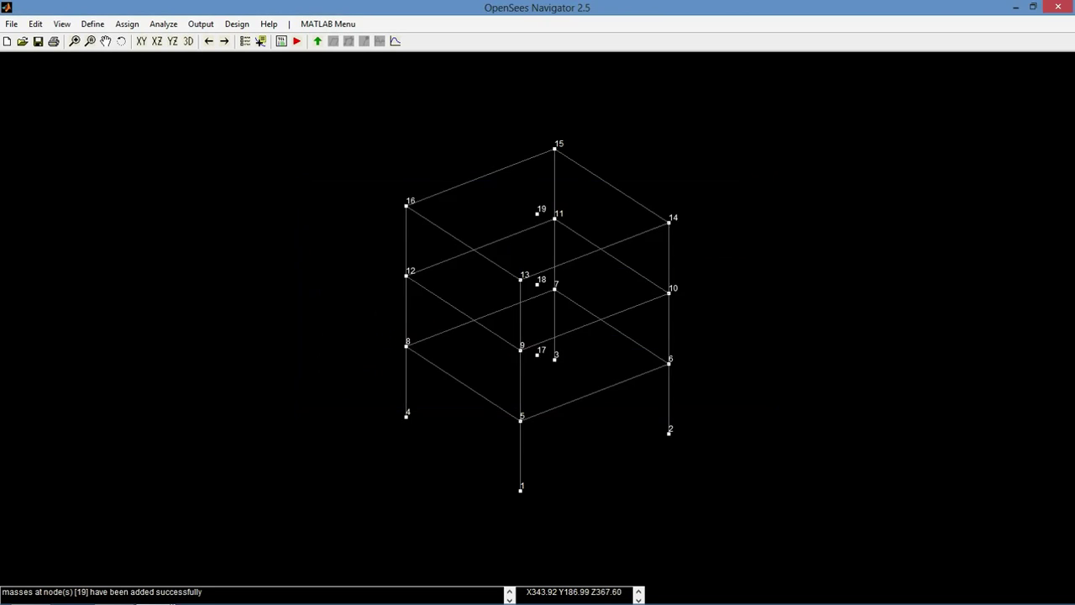
{"action": "left_click", "coordinate": [724, 234]}
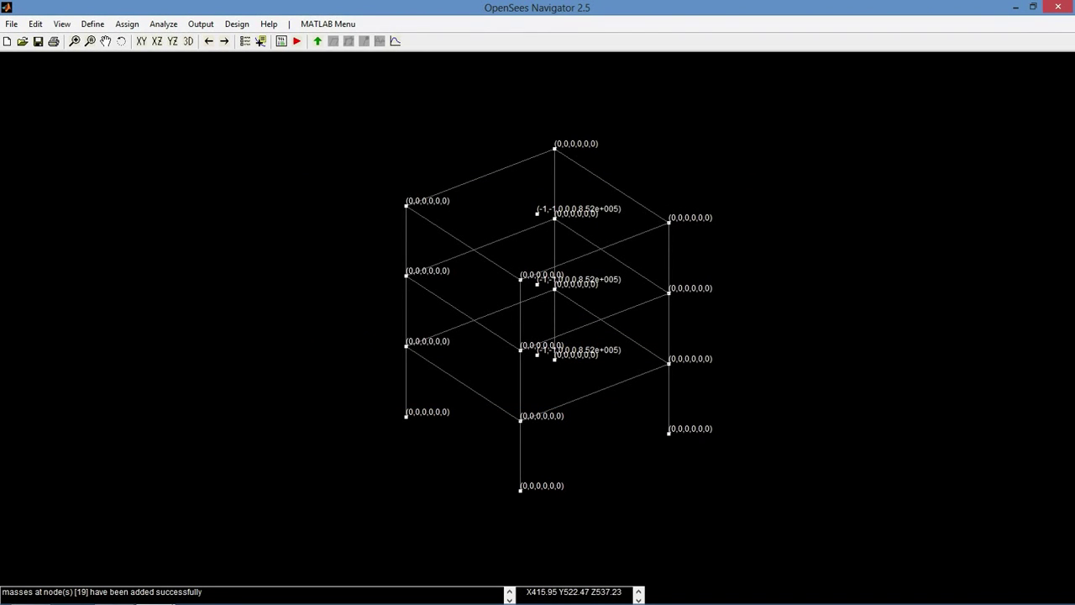
- Create a Concrete01 uniaxial material named CoreConcrete with a compressive strength of -5
{"action": "left_click", "coordinate": [92, 24]}
{"action": "mouse_move", "coordinate": [126, 42]}
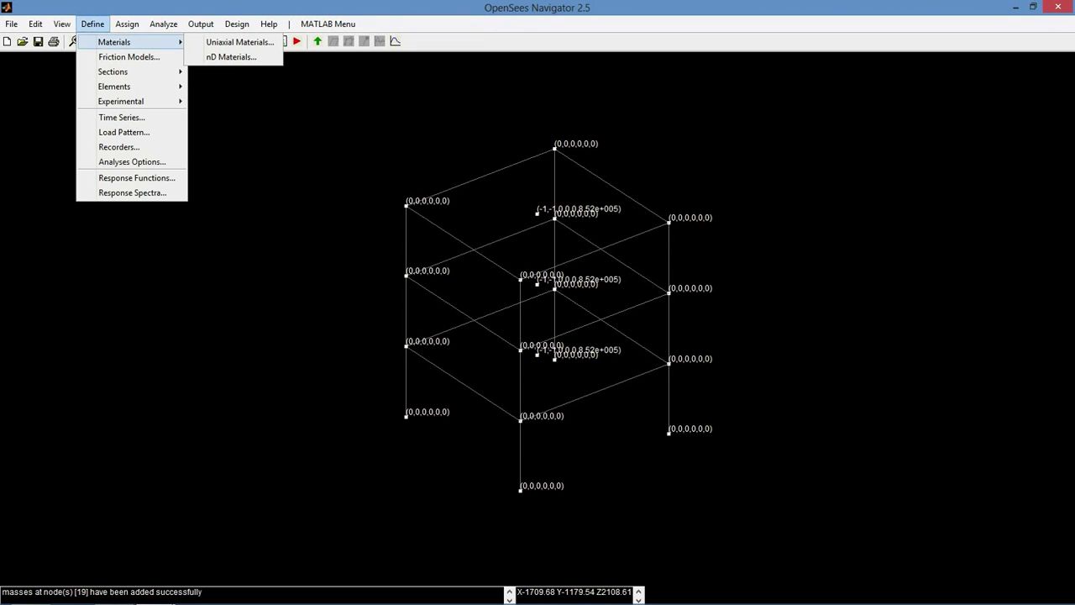
{"action": "left_click", "coordinate": [240, 42]}
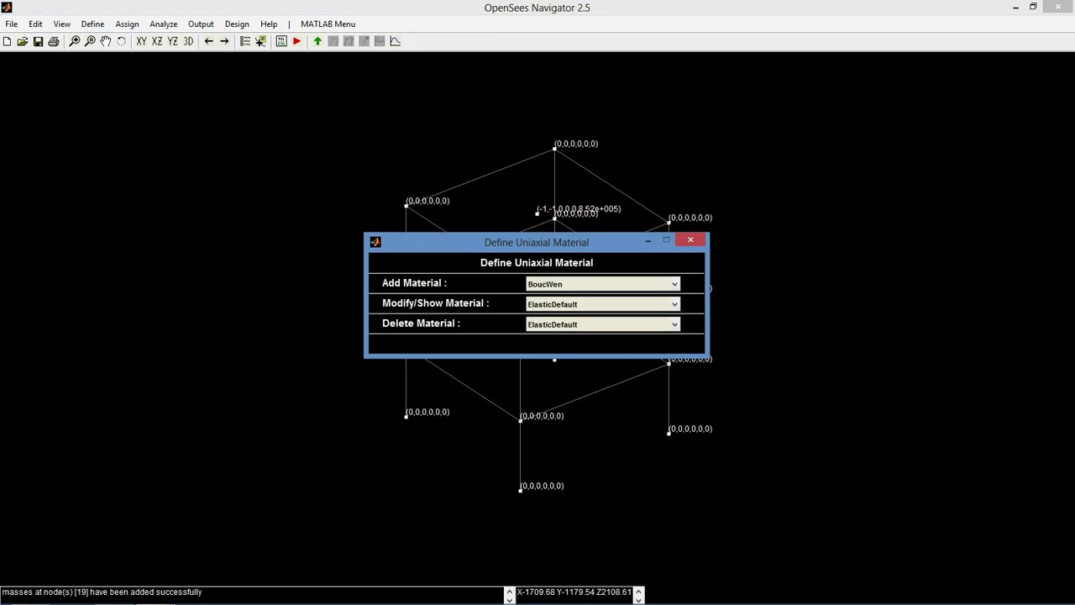
{"action": "left_click", "coordinate": [673, 284]}
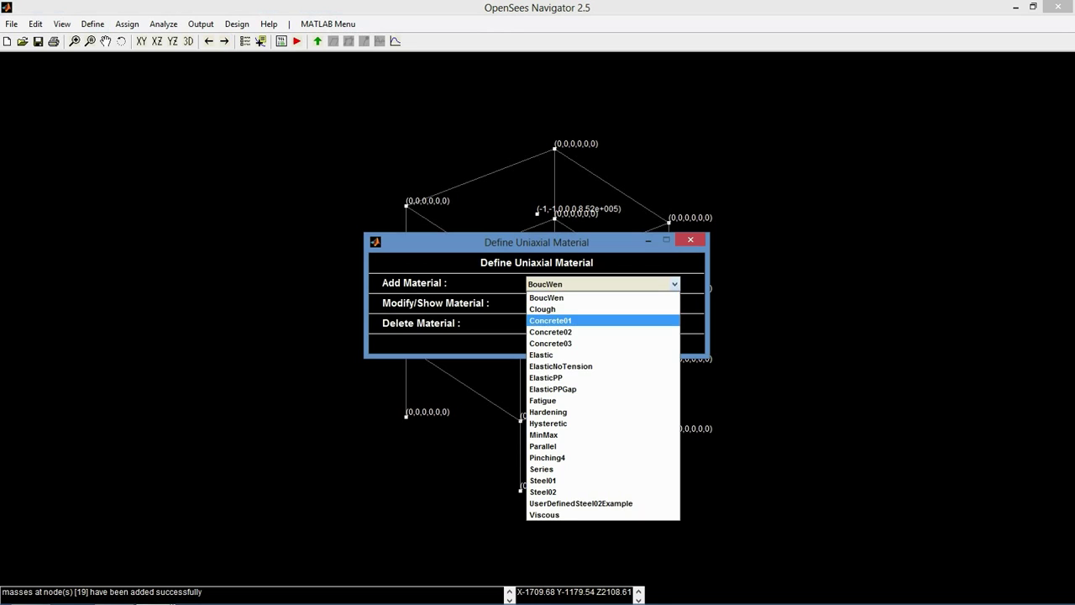
{"action": "left_click", "coordinate": [550, 320]}
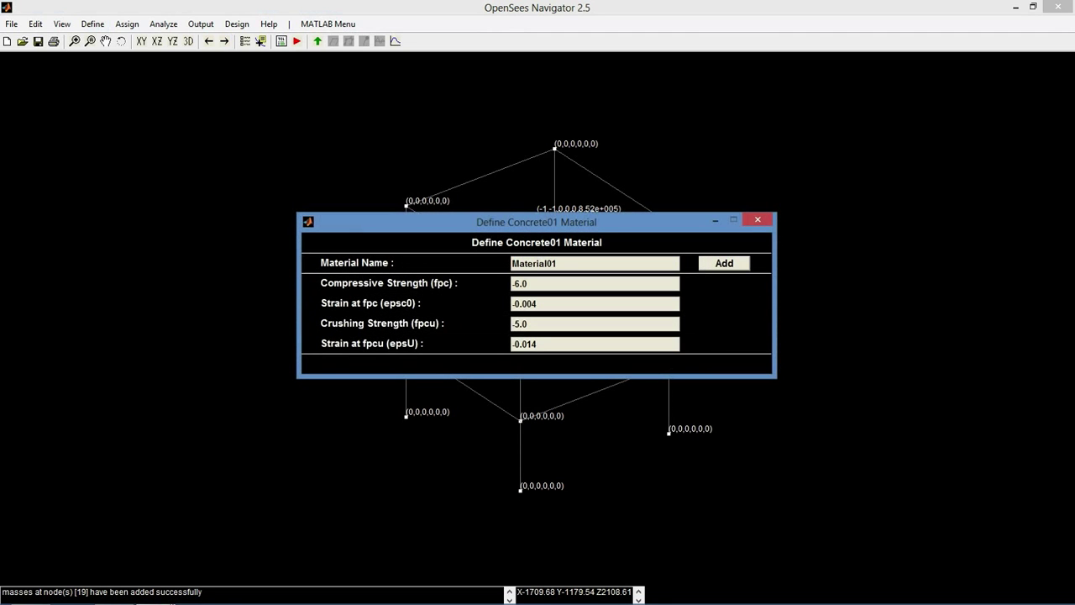
{"action": "key", "text": "Tab"}
{"action": "type", "text": "CoreConcrete"}
{"action": "key", "text": "Tab"}
{"action": "type", "text": "-5"}
{"action": "key", "text": "Tab"}
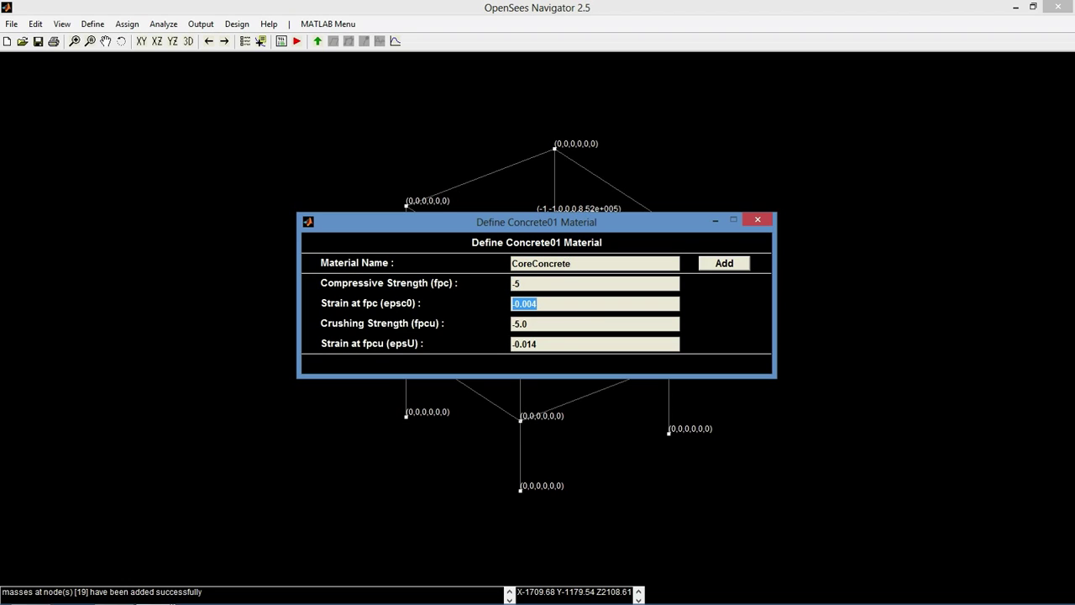
- Set CoreConcrete's strain at fpc to -0.005, crushing strength to -3.5 and strain at fpcu to -0.02, and add the material
{"action": "type", "text": "-0.005"}
{"action": "key", "text": "Tab"}
{"action": "type", "text": "-3.5"}
{"action": "key", "text": "Tab"}
{"action": "type", "text": "-0.02"}
{"action": "key", "text": "Tab"}
{"action": "key", "text": "space"}
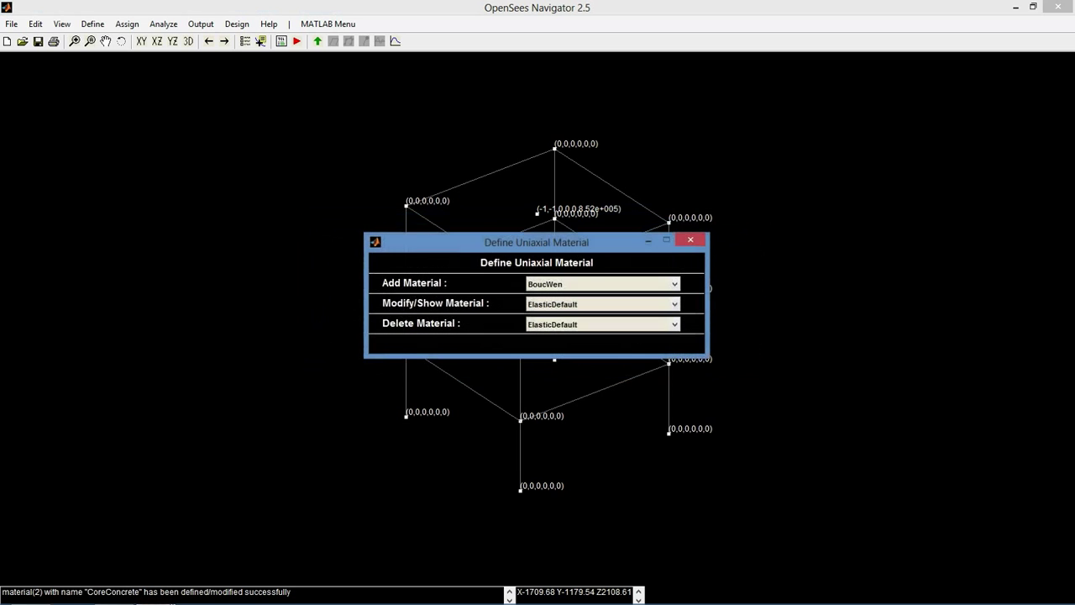
- Create a Concrete01 uniaxial material named CoverConcrete with a compressive strength of -5
{"action": "key", "text": "alt+Down"}
{"action": "key", "text": "Down"}
{"action": "key", "text": "Down"}
{"action": "key", "text": "Return"}
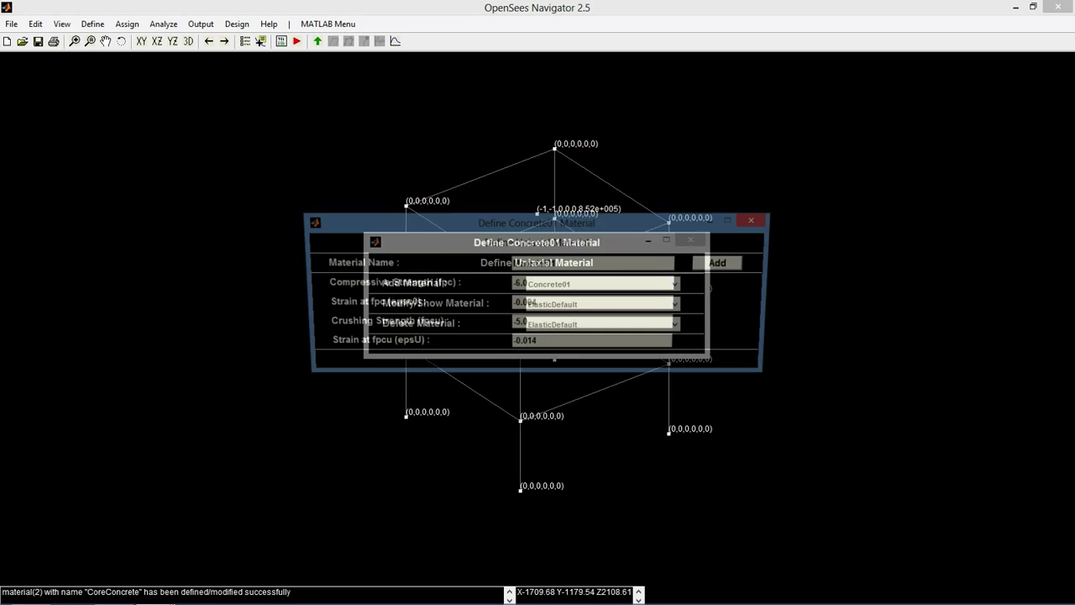
{"action": "key", "text": "shift+Home"}
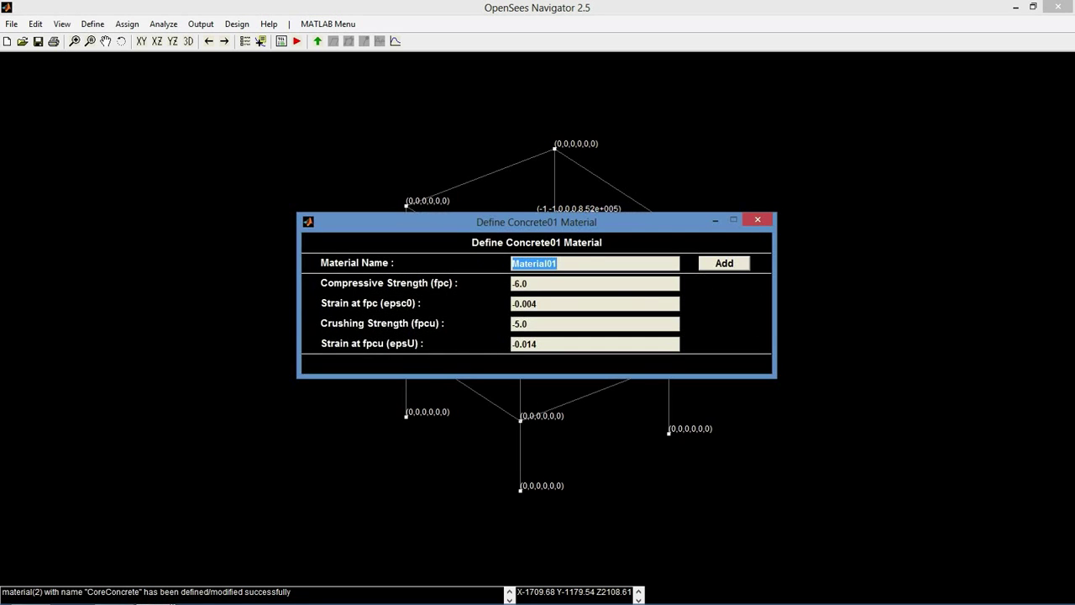
{"action": "type", "text": "CoverConcrete"}
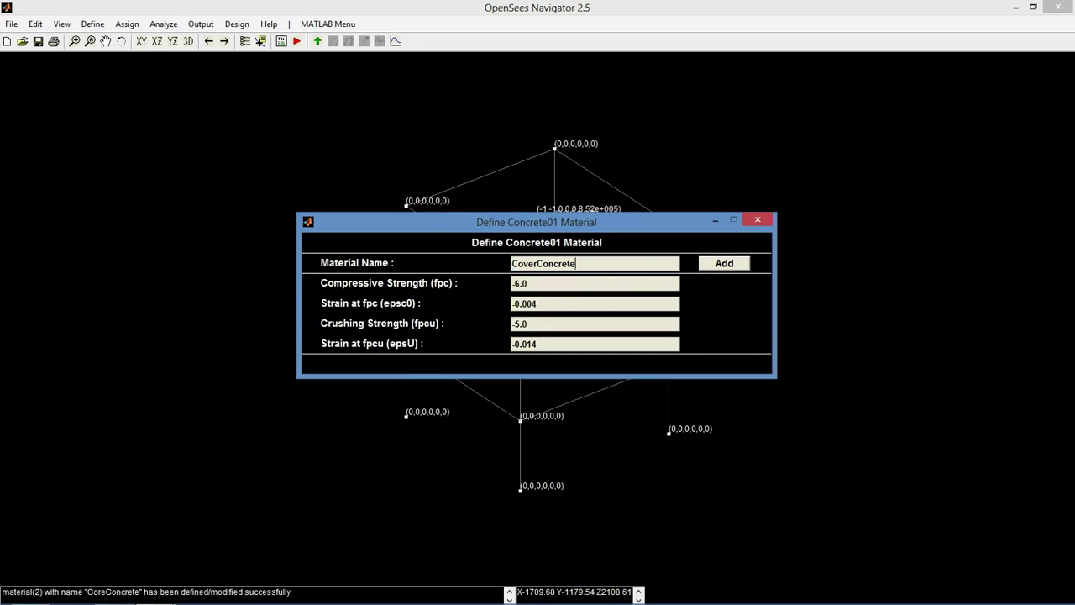
{"action": "key", "text": "shift+Home"}
{"action": "type", "text": "-5"}
- Set CoverConcrete's strain at fpc to -0.002, crushing strength to 0 and strain at fpcu to -0.006, and add the material
{"action": "key", "text": "Tab"}
{"action": "type", "text": "-0.002"}
{"action": "key", "text": "shift+Home"}
{"action": "type", "text": "0"}
{"action": "key", "text": "shift+Home"}
{"action": "type", "text": "-0.006"}
{"action": "left_click", "coordinate": [725, 264]}
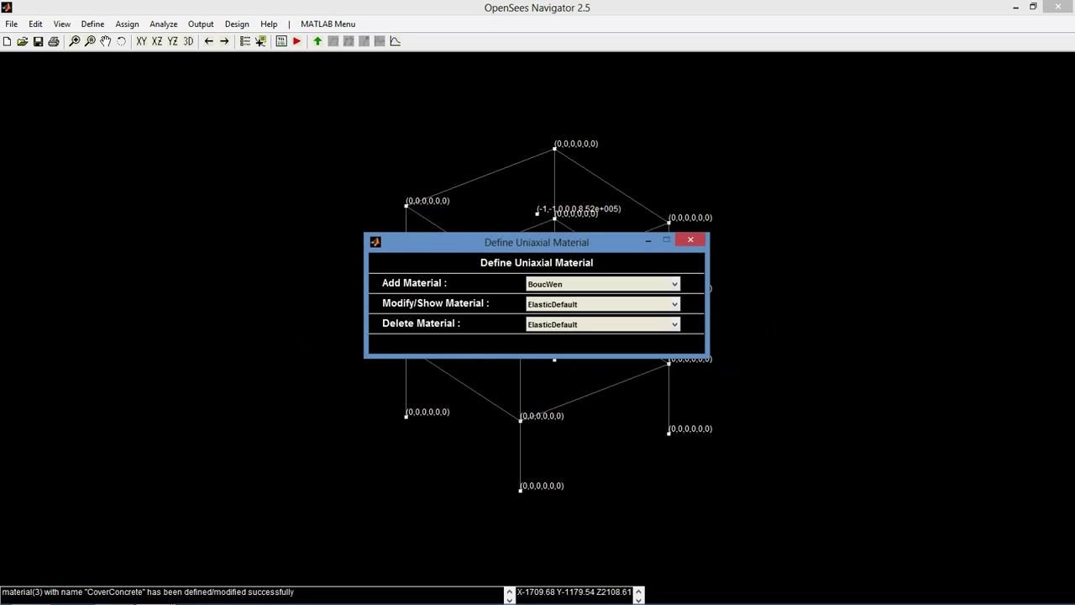
- Create a Steel01 uniaxial material named Rebar with a yield stress of 60
{"action": "left_click", "coordinate": [632, 284]}
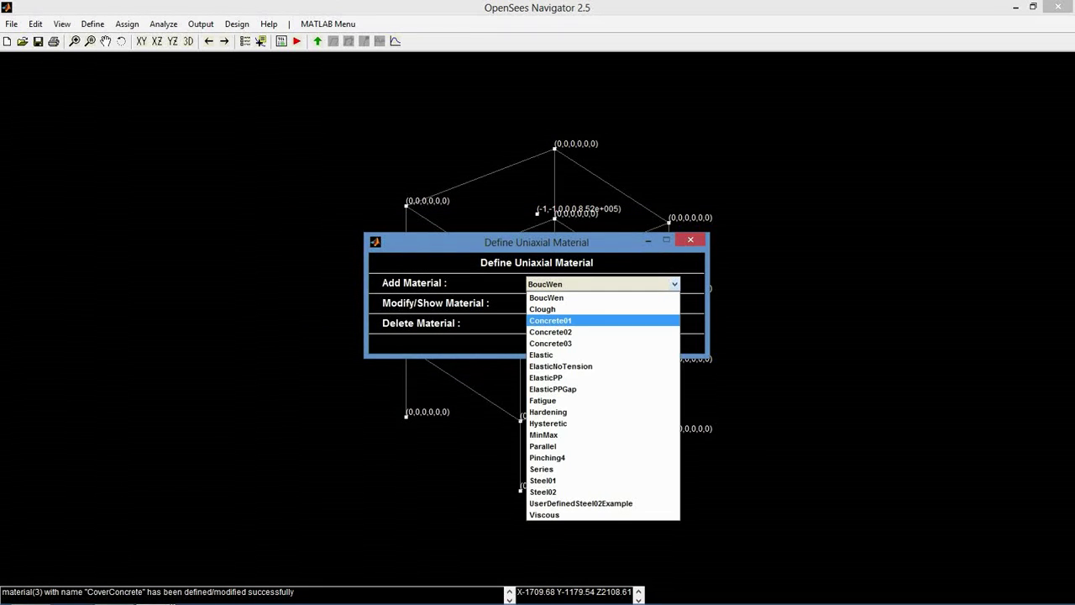
{"action": "left_click", "coordinate": [544, 481]}
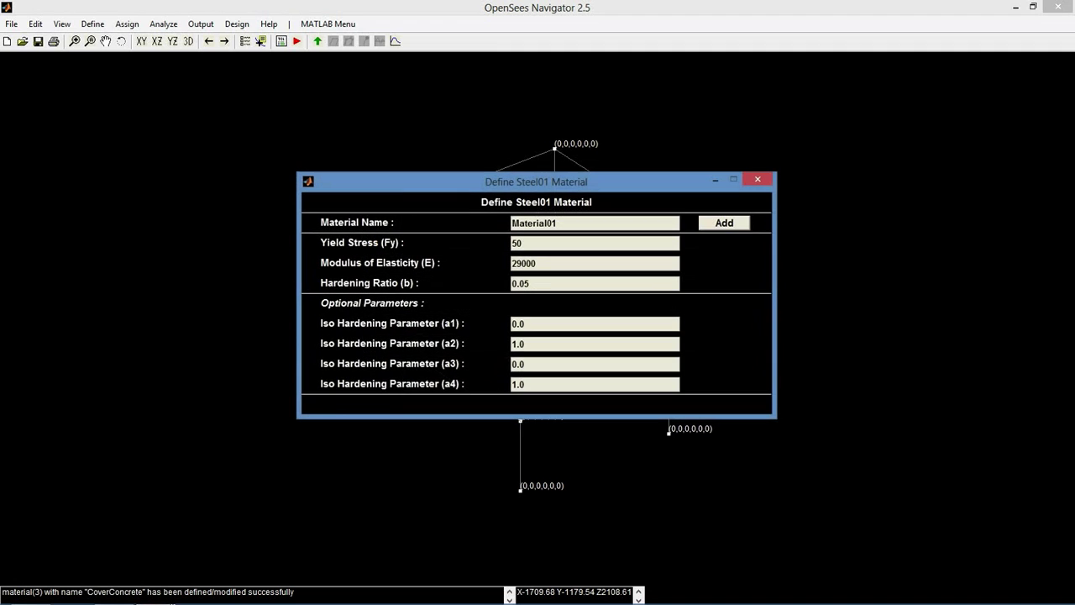
{"action": "key", "text": "Tab"}
{"action": "type", "text": "Rebar"}
{"action": "key", "text": "Tab"}
{"action": "type", "text": "60"}
- Set Rebar's modulus of elasticity to 30000 and hardening ratio to 0.02, and add the material
{"action": "key", "text": "Tab"}
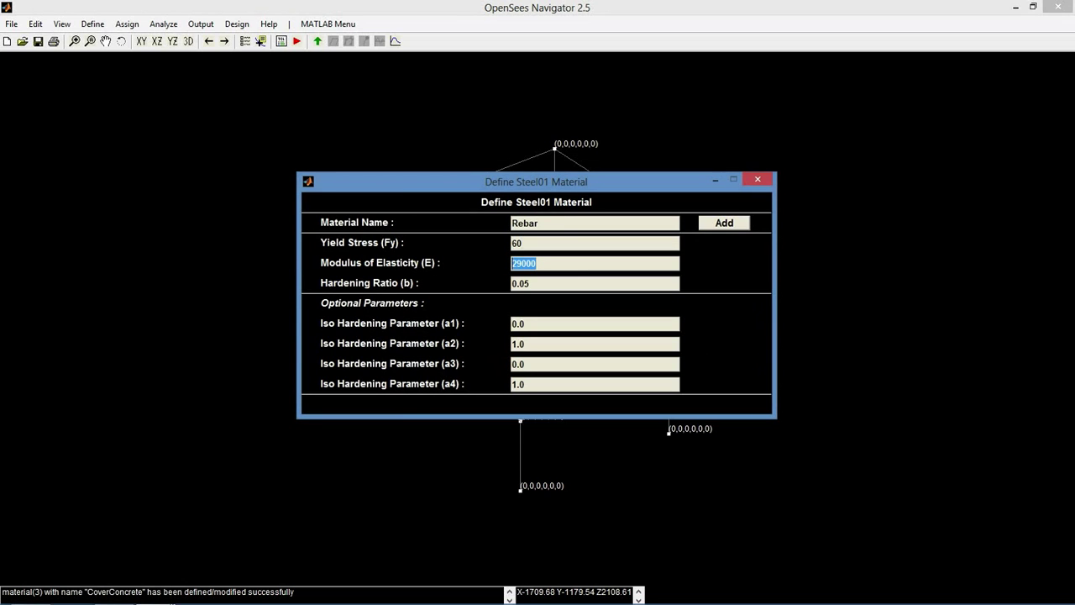
{"action": "type", "text": "30000"}
{"action": "key", "text": "Tab"}
{"action": "type", "text": "0.02"}
{"action": "left_click", "coordinate": [724, 223]}
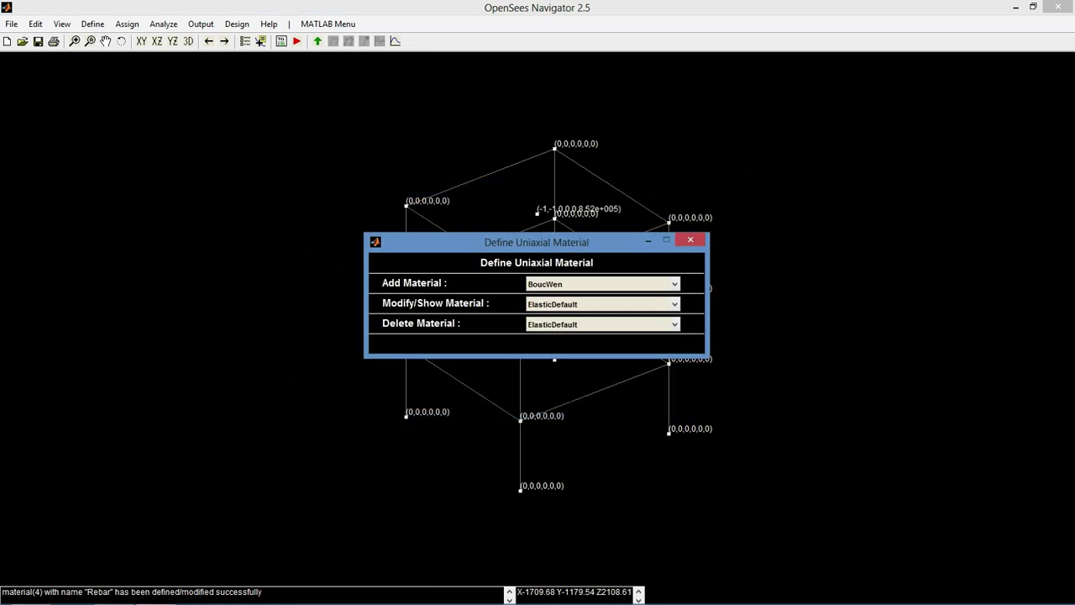
{"action": "left_click", "coordinate": [674, 283]}
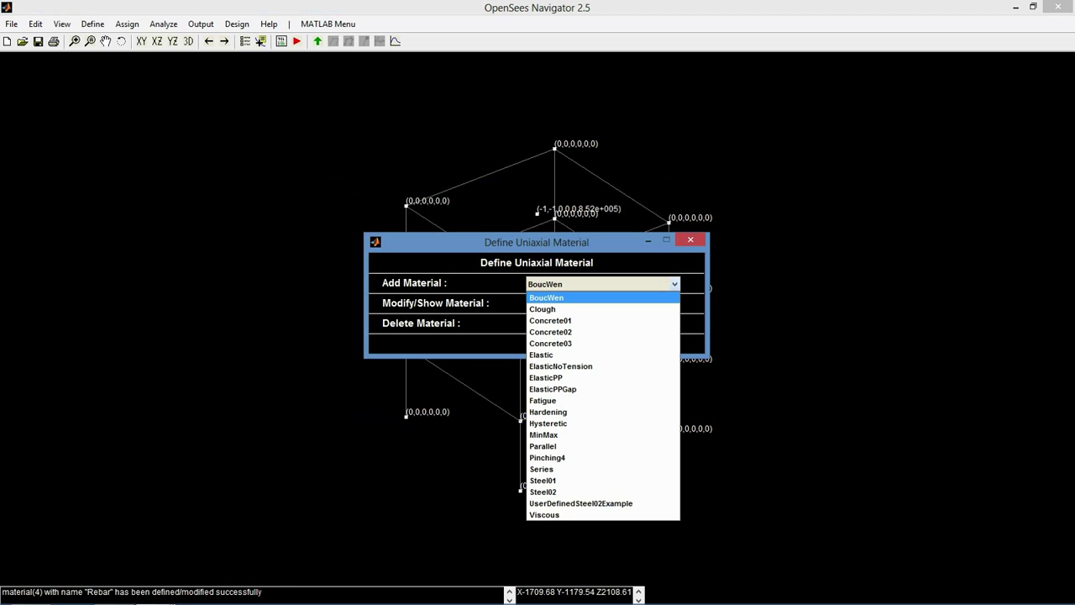
{"action": "left_click", "coordinate": [554, 355]}
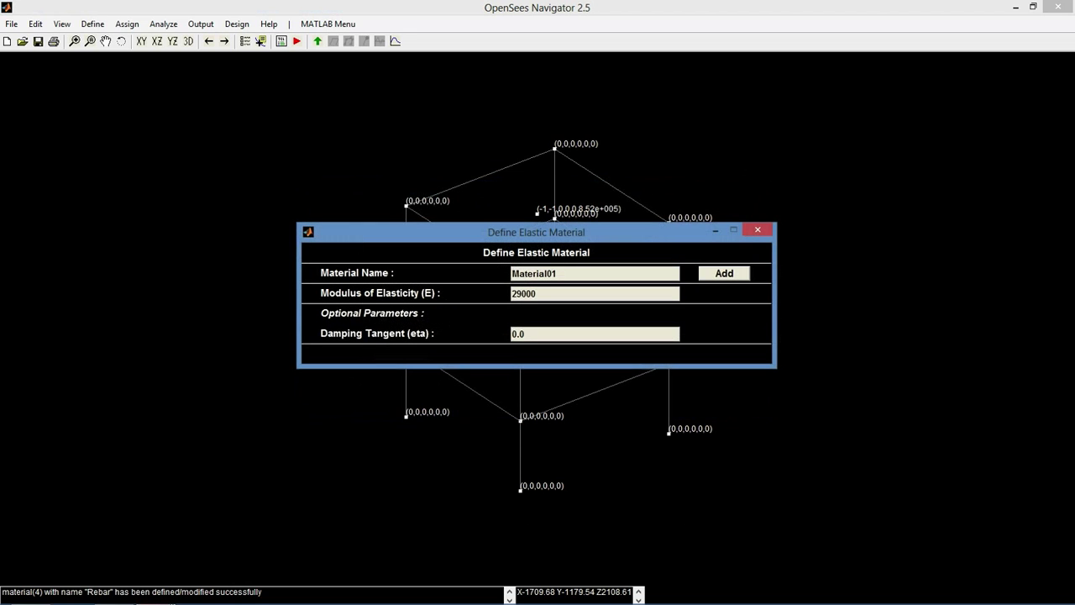
{"action": "type", "text": "ElasticTortion"}
{"action": "key", "text": "Tab"}
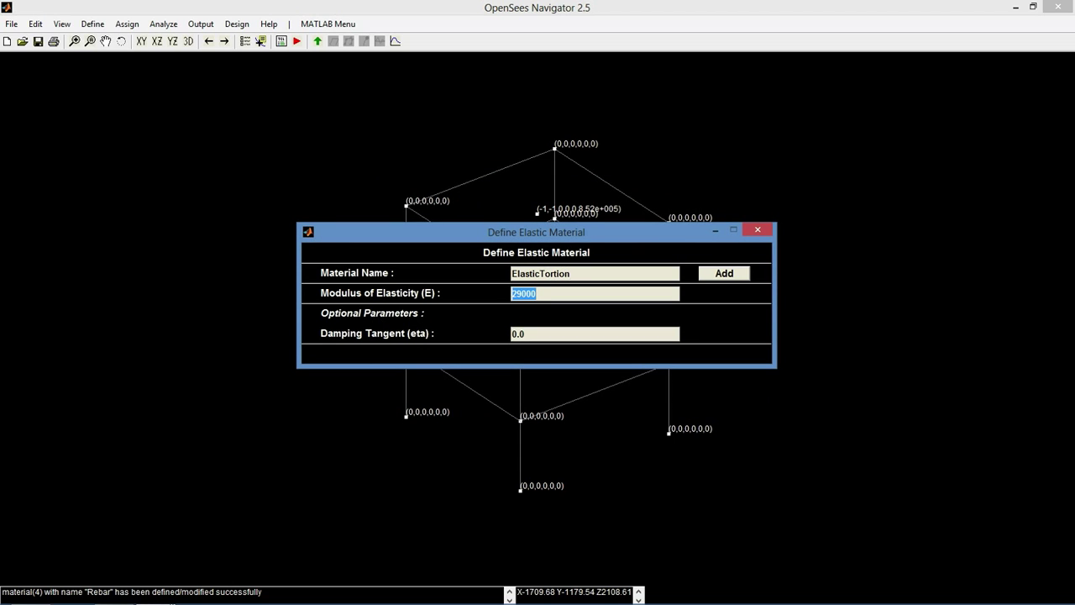
{"action": "type", "text": "10000000000"}
{"action": "left_click", "coordinate": [724, 273]}
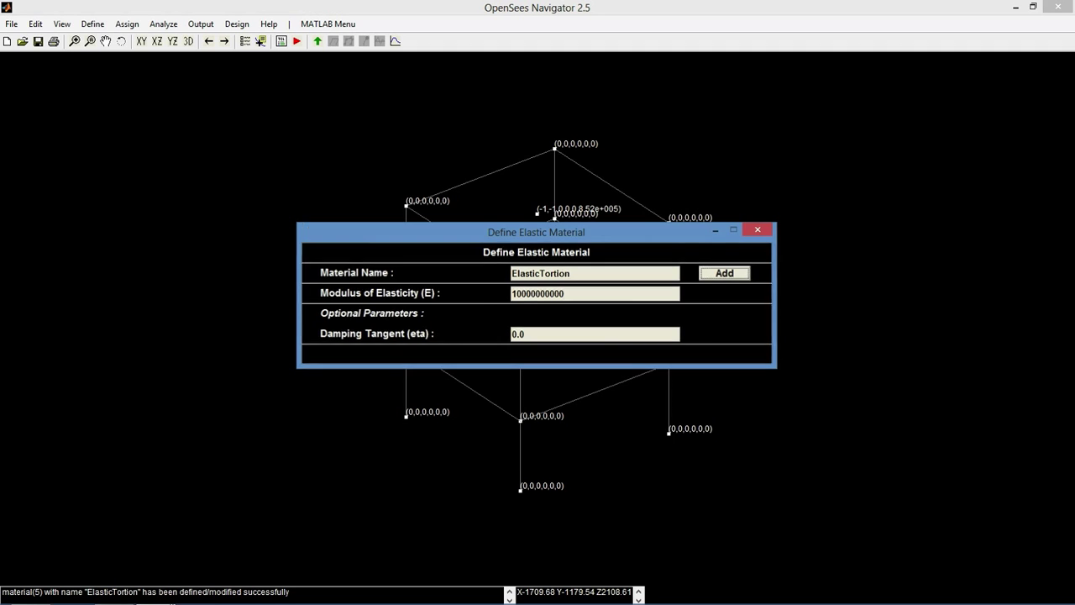
{"action": "left_click", "coordinate": [690, 239]}
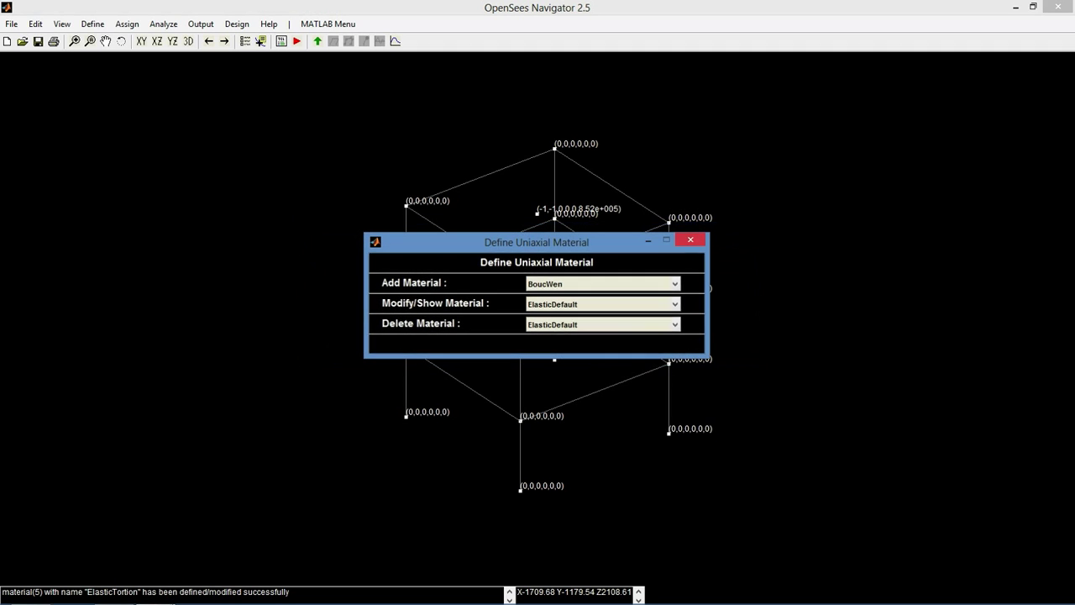
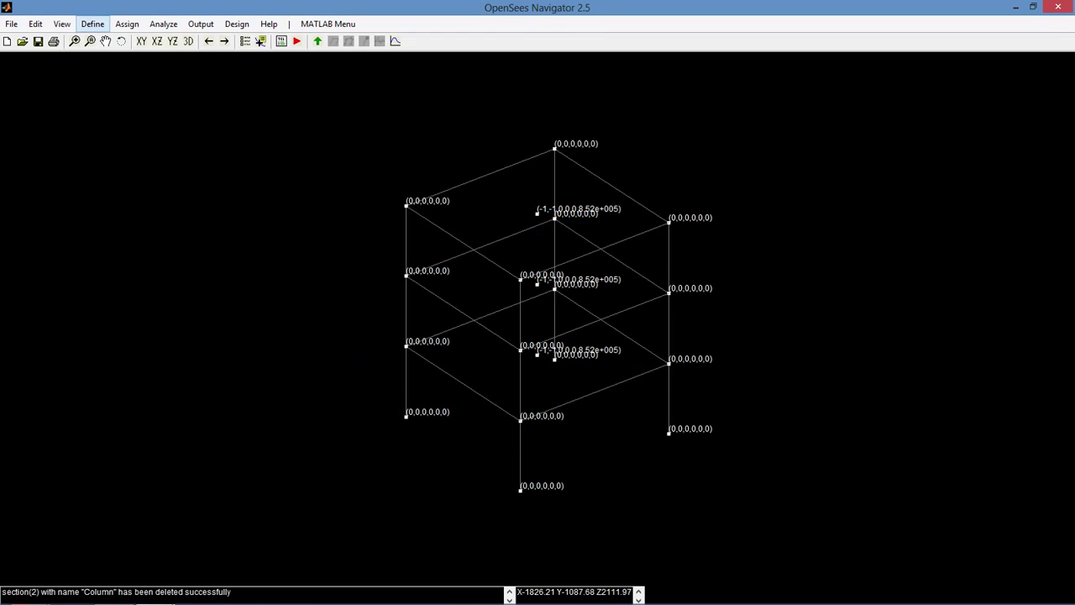
- Start a new Fiber line section named Column
{"action": "left_click", "coordinate": [92, 24]}
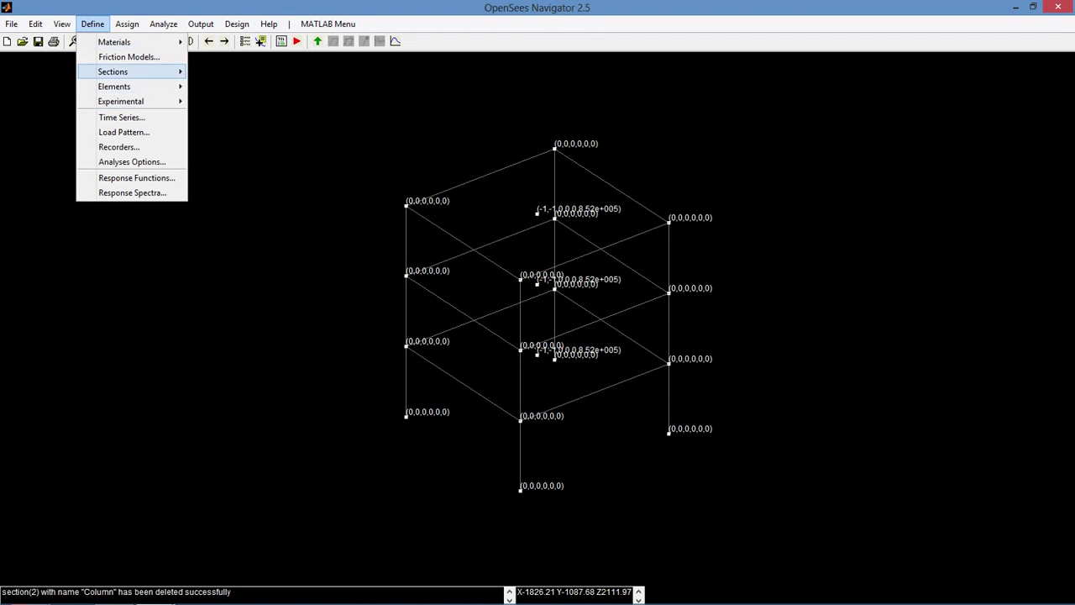
{"action": "mouse_move", "coordinate": [113, 71]}
{"action": "left_click", "coordinate": [220, 72]}
{"action": "left_click", "coordinate": [675, 284]}
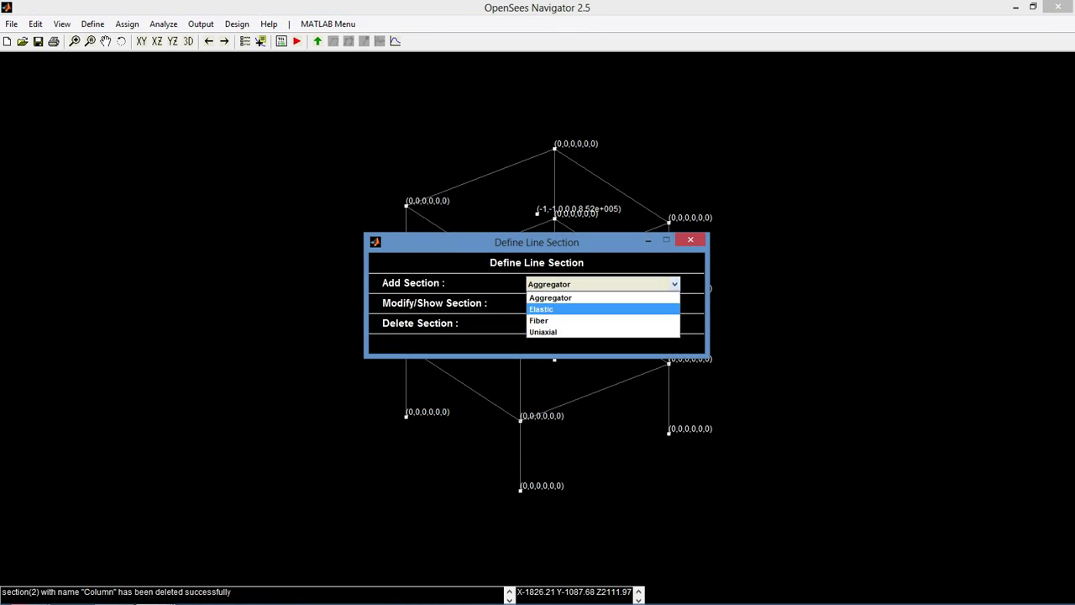
{"action": "left_click", "coordinate": [539, 321]}
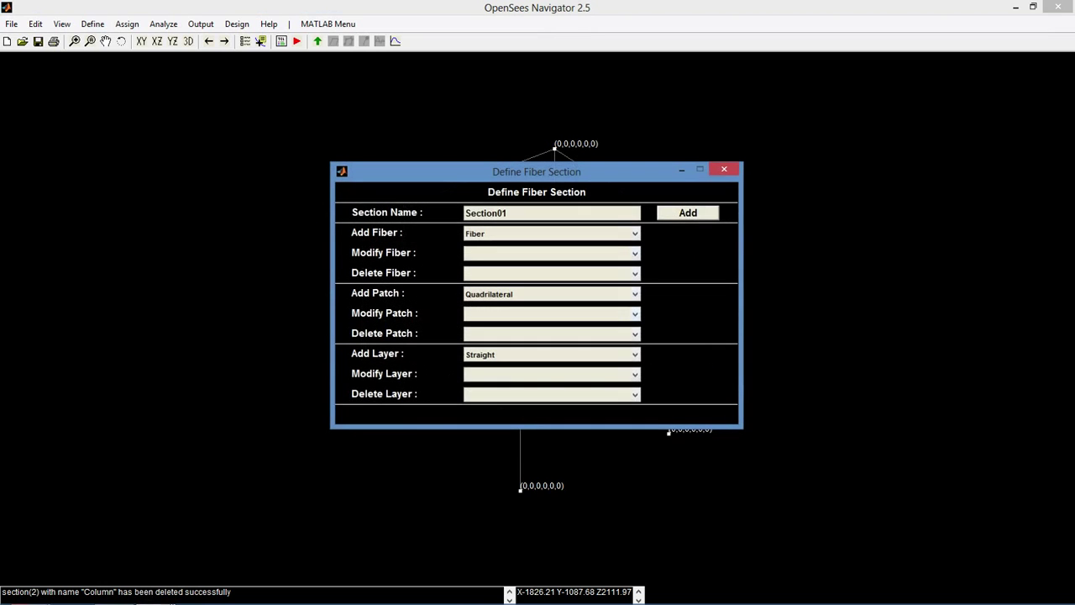
{"action": "left_click_drag", "start_coordinate": [509, 214], "coordinate": [463, 213]}
{"action": "type", "text": "Column"}
- Create a quadrilateral patch named TopCoverConcrete in the Column section using the CoverConcrete material
{"action": "left_click", "coordinate": [635, 294]}
{"action": "left_click", "coordinate": [491, 307]}
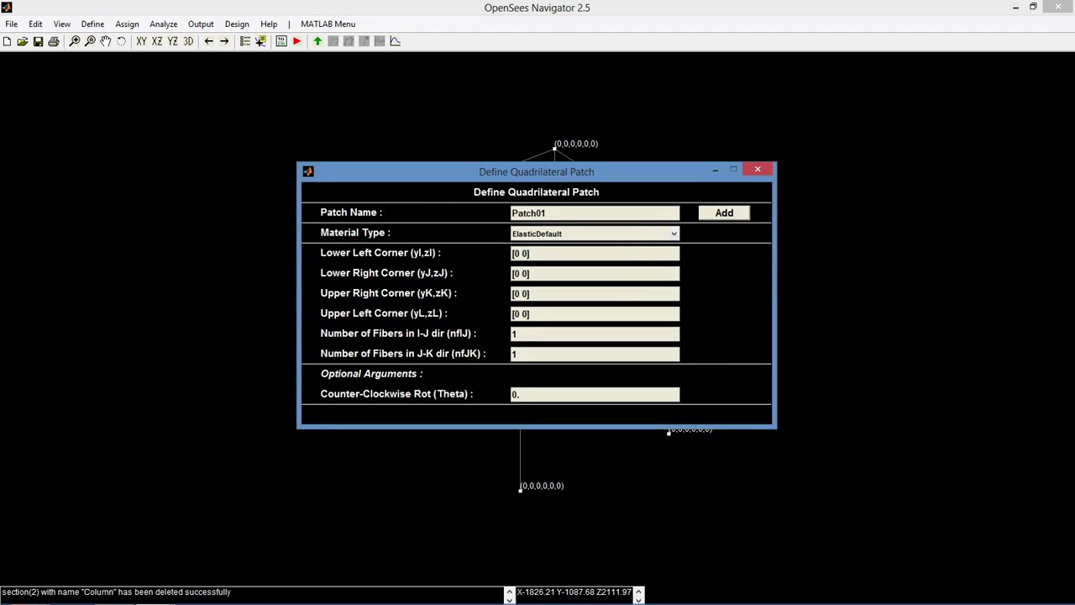
{"action": "left_click_drag", "start_coordinate": [548, 213], "coordinate": [510, 213]}
{"action": "type", "text": "TopCoverConcrete"}
{"action": "left_click", "coordinate": [674, 234]}
{"action": "left_click", "coordinate": [588, 270]}
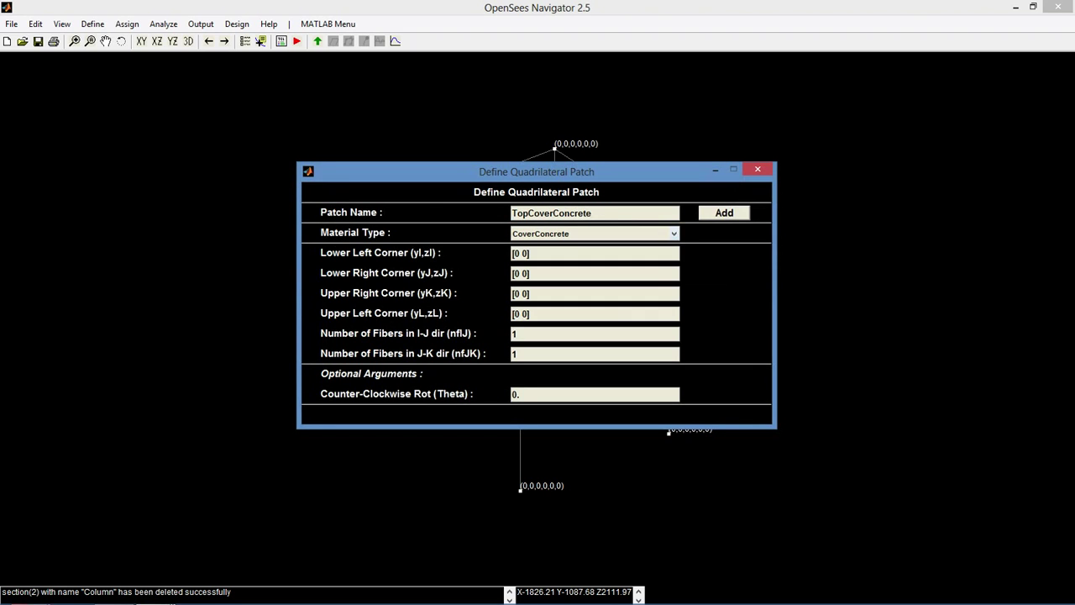
- Set TopCoverConcrete's lower left corner to [6.5 9] and lower right corner to [6.5 -9]
{"action": "left_click_drag", "start_coordinate": [515, 253], "coordinate": [528, 253]}
{"action": "type", "text": "[6.5 9]"}
{"action": "left_click_drag", "start_coordinate": [514, 273], "coordinate": [530, 273]}
{"action": "type", "text": "[6.5 -9]"}
- Set TopCoverConcrete's upper right corner to [9 -9], upper left corner to [9 9] and I-J fiber count to 10, and add the patch
{"action": "left_click_drag", "start_coordinate": [514, 293], "coordinate": [530, 293]}
{"action": "type", "text": "[9 -9"}
{"action": "left_click_drag", "start_coordinate": [514, 313], "coordinate": [528, 313]}
{"action": "type", "text": "[9 9"}
{"action": "type", "text": "0"}
{"action": "left_click", "coordinate": [724, 214]}
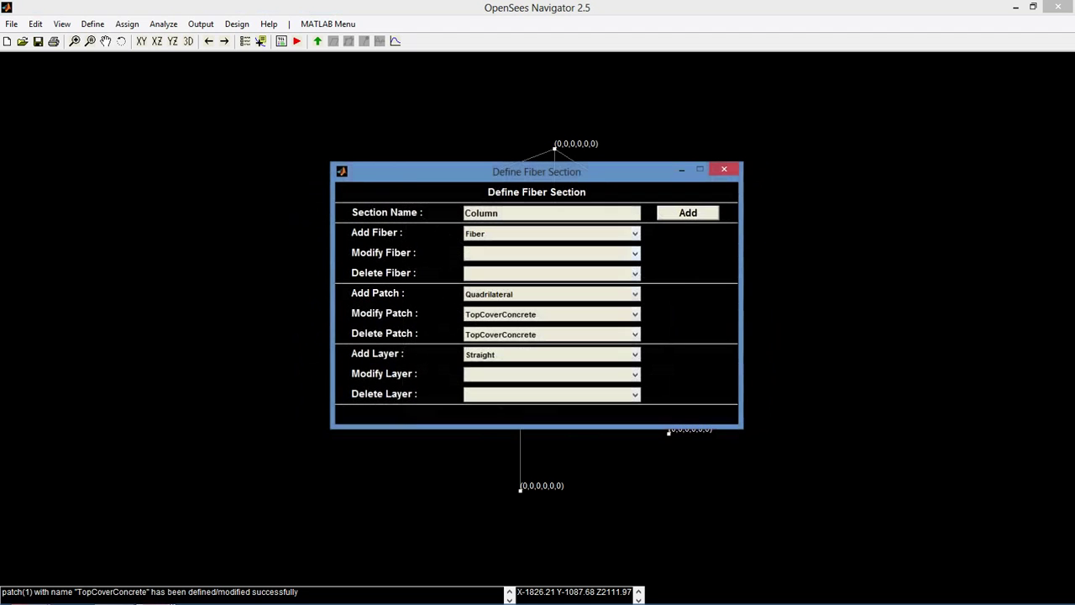
- Create a quadrilateral patch named BottomCoverConcrete in the Column section using the CoverConcrete material
{"action": "left_click", "coordinate": [635, 294]}
{"action": "key", "text": "Return"}
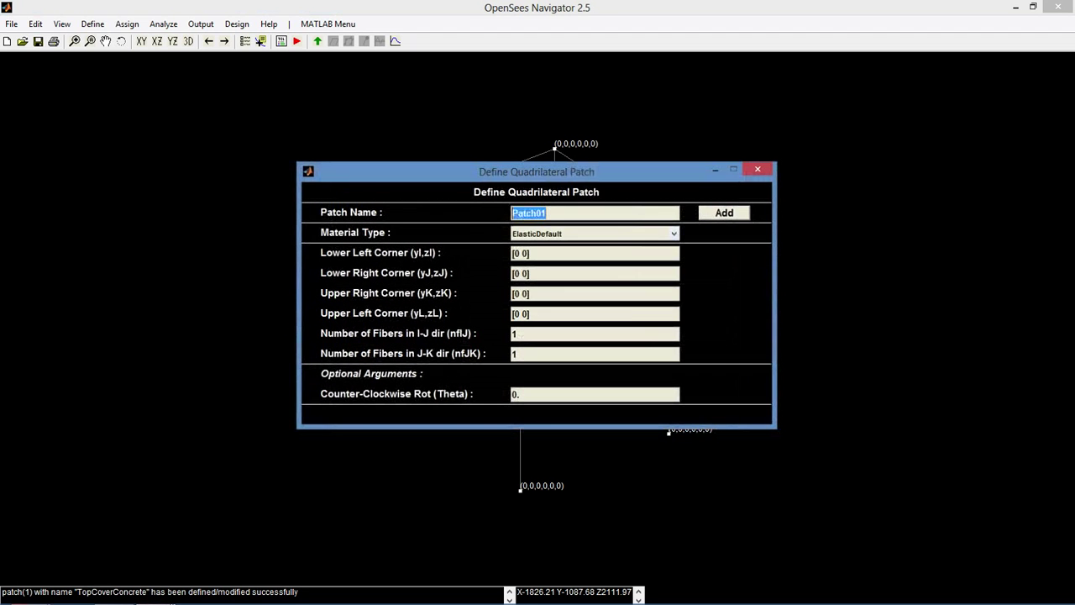
{"action": "type", "text": "BottomCoverConcrete"}
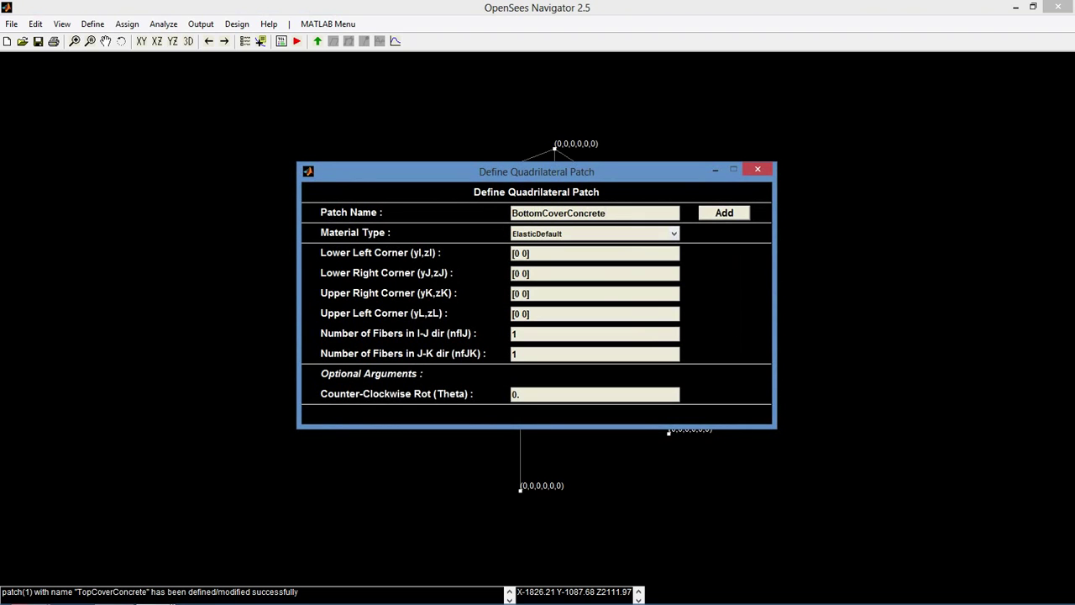
{"action": "left_click", "coordinate": [673, 234]}
{"action": "left_click", "coordinate": [605, 270]}
- Set BottomCoverConcrete's lower left corner to [-9 9] and lower right corner to [-9 -9]
{"action": "double_click", "coordinate": [519, 254]}
{"action": "left_click_drag", "start_coordinate": [523, 254], "coordinate": [528, 254]}
{"action": "type", "text": "9"}
{"action": "key", "text": "Tab"}
{"action": "key", "text": "Right"}
{"action": "key", "text": "shift+Right"}
{"action": "key", "text": "shift+Right"}
{"action": "key", "text": "shift+Right"}
{"action": "type", "text": "-9 -9"}
- Set BottomCoverConcrete's upper right corner to [-6.5 -9], upper left corner to [-6.5 9] and I-J fiber count to 10, and add the patch
{"action": "key", "text": "Tab"}
{"action": "key", "text": "Right"}
{"action": "key", "text": "shift+Right"}
{"action": "key", "text": "shift+Right"}
{"action": "key", "text": "shift+Right"}
{"action": "type", "text": "-6.5 "}
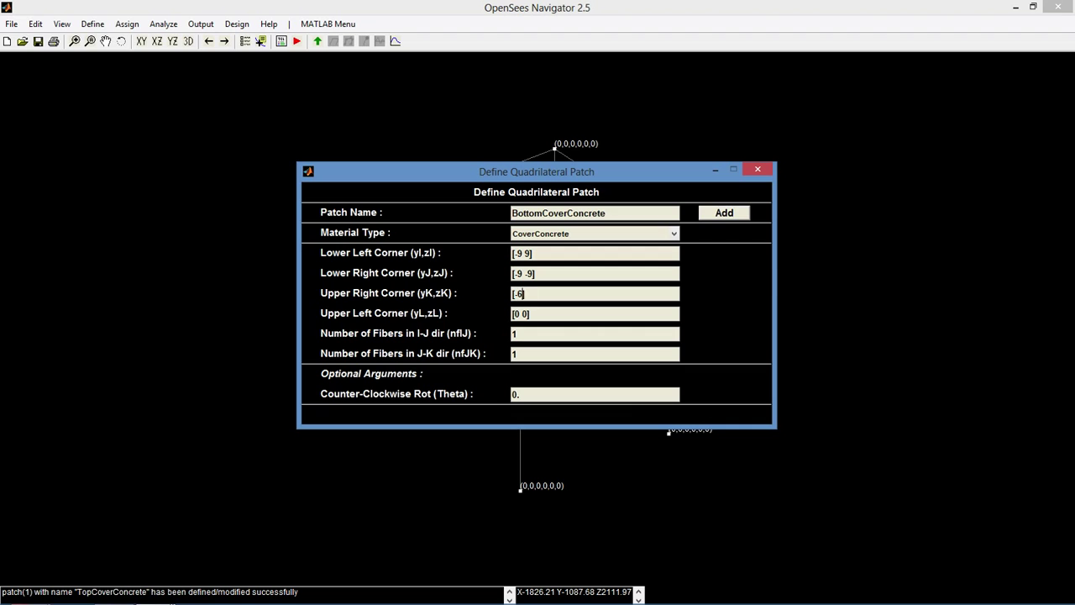
{"action": "type", "text": "-9"}
{"action": "key", "text": "shift+Right"}
{"action": "key", "text": "shift+Right"}
{"action": "key", "text": "shift+Right"}
{"action": "type", "text": "-6.5 9"}
{"action": "type", "text": "0"}
{"action": "left_click", "coordinate": [724, 212]}
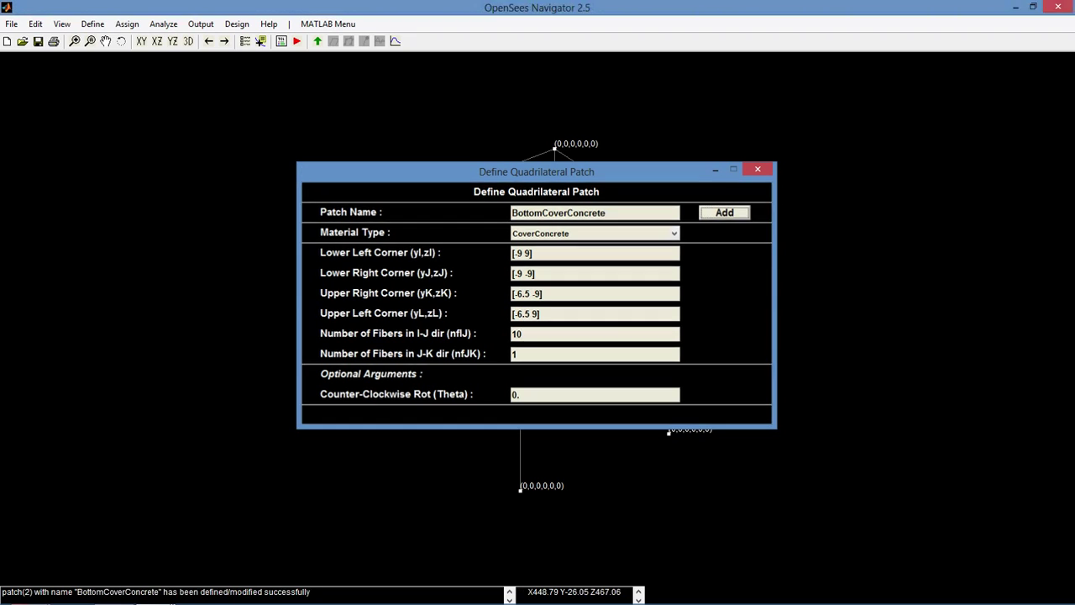
- Create a quadrilateral patch named LeftCoverConcrete in the Column section using the CoverConcrete material
{"action": "left_click", "coordinate": [635, 294]}
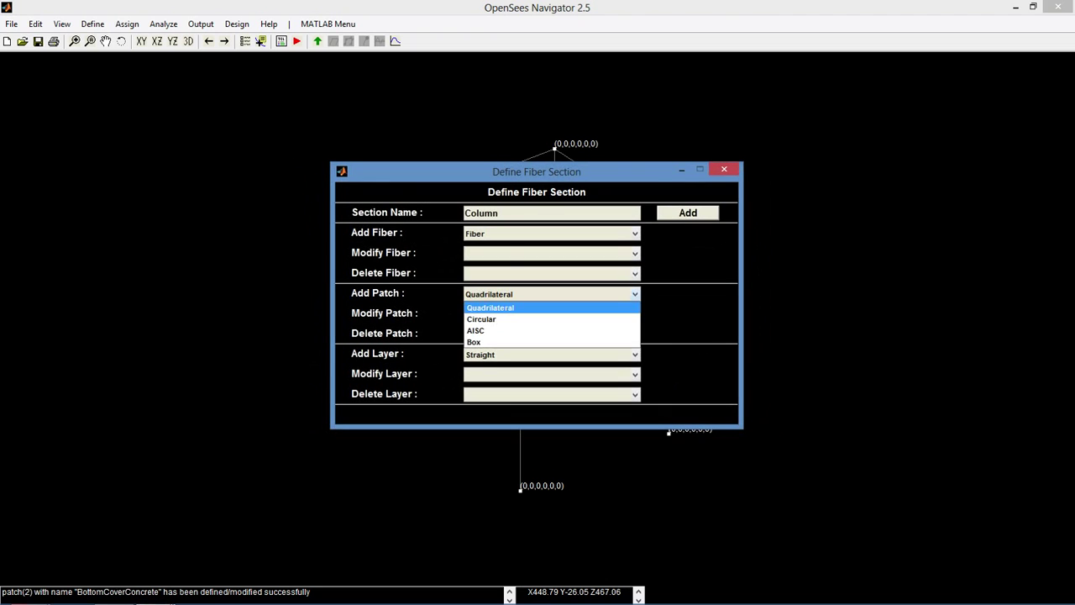
{"action": "left_click", "coordinate": [588, 308]}
{"action": "left_click_drag", "start_coordinate": [549, 213], "coordinate": [512, 213]}
{"action": "type", "text": "L"}
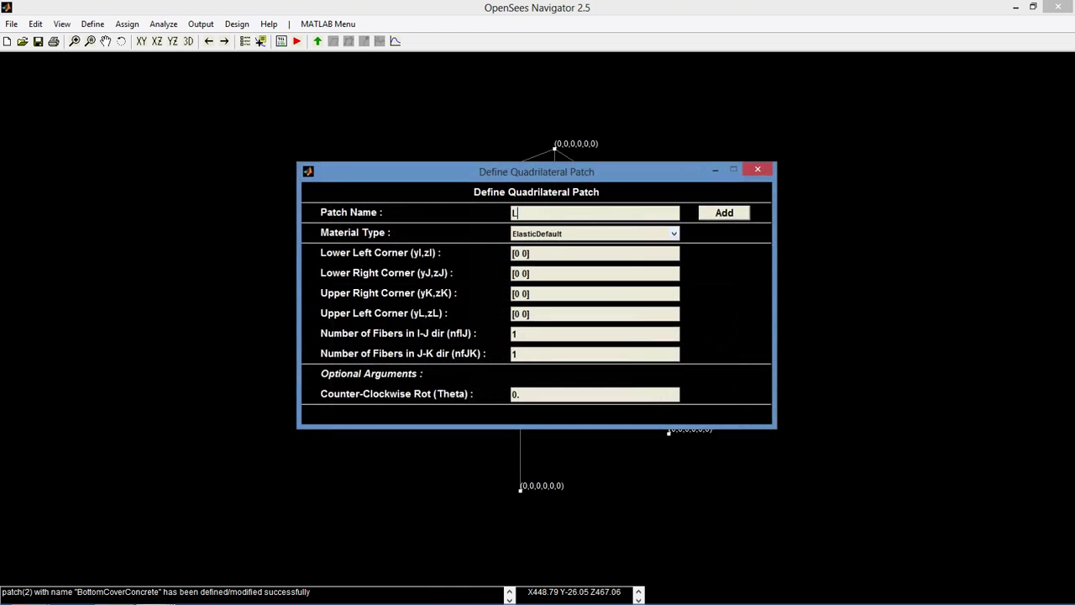
{"action": "type", "text": "eftCoverConcrete"}
{"action": "left_click", "coordinate": [672, 234]}
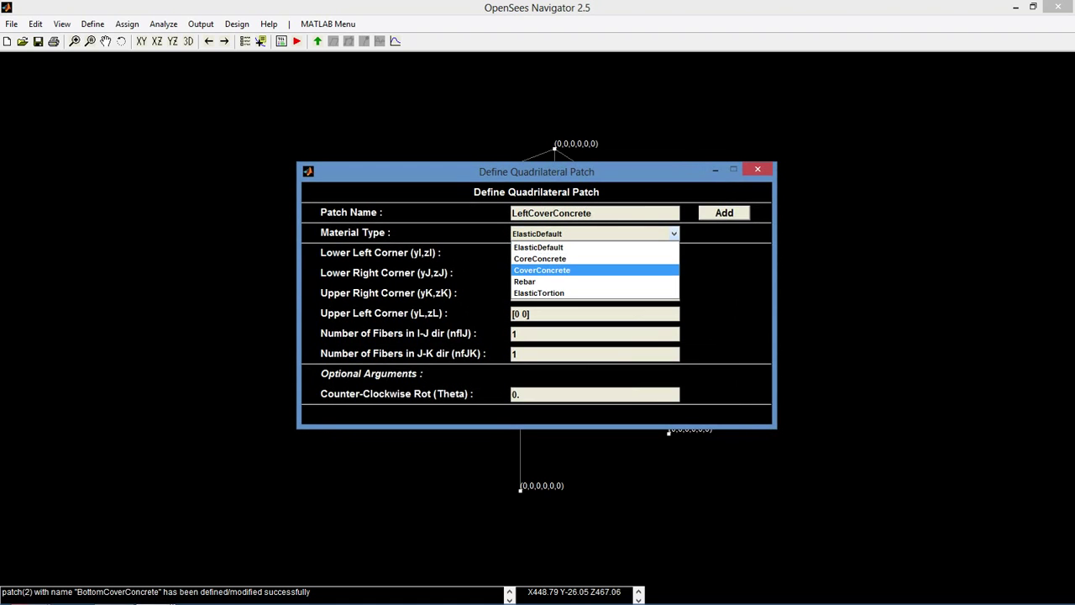
{"action": "left_click", "coordinate": [595, 270]}
- Set LeftCoverConcrete's lower left corner to [-6.5 9] and lower right corner to [-9 6.5]
{"action": "left_click_drag", "start_coordinate": [512, 254], "coordinate": [528, 254]}
{"action": "left_click", "coordinate": [523, 253]}
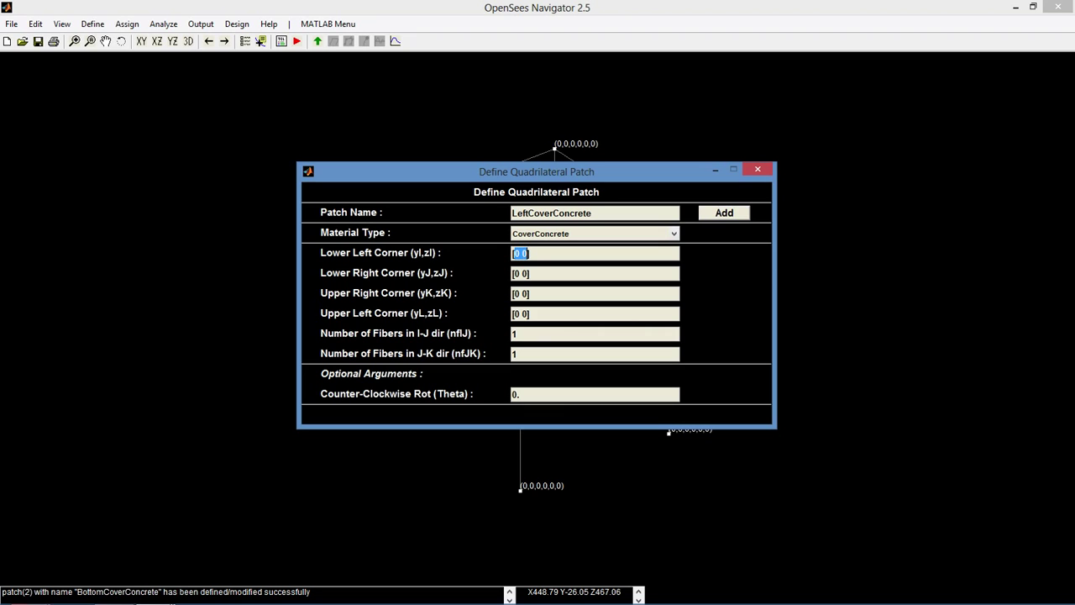
{"action": "type", "text": "-6.5 9"}
{"action": "left_click_drag", "start_coordinate": [514, 273], "coordinate": [529, 273]}
{"action": "type", "text": "-9 6.5"}
- Set LeftCoverConcrete's upper right corner to [6.5 6.5], upper left corner to [6.5 9] and J-K fiber count to 8, and add the patch
{"action": "left_click_drag", "start_coordinate": [511, 293], "coordinate": [530, 293]}
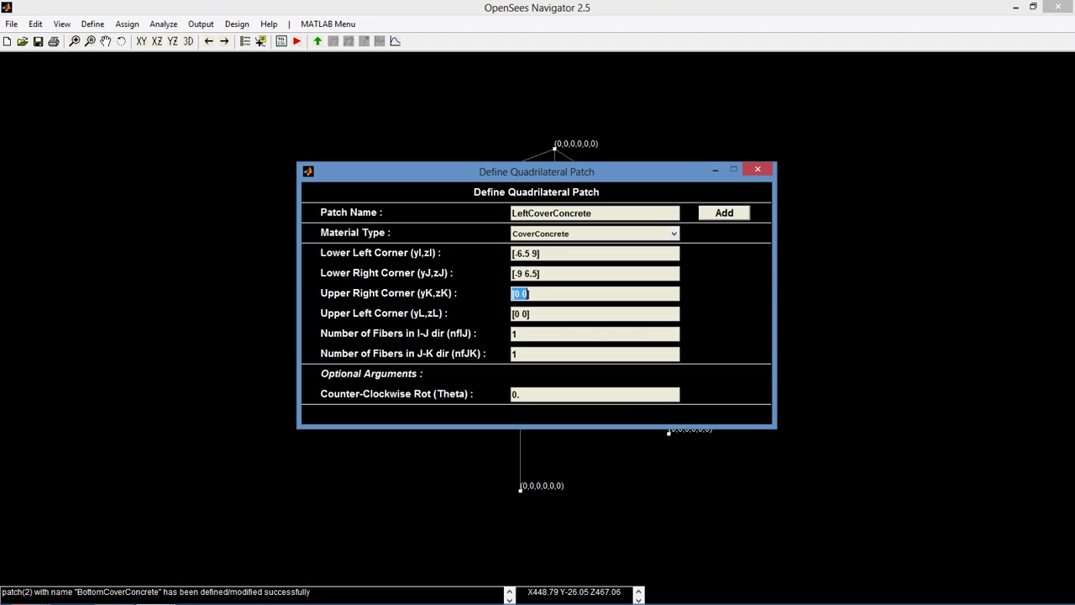
{"action": "type", "text": "6.5 6.5]"}
{"action": "key", "text": "Home"}
{"action": "type", "text": "["}
{"action": "left_click_drag", "start_coordinate": [511, 313], "coordinate": [529, 313]}
{"action": "type", "text": "[6.5 9]"}
{"action": "key", "text": "Tab"}
{"action": "key", "text": "Tab"}
{"action": "type", "text": "8"}
{"action": "left_click", "coordinate": [725, 213]}
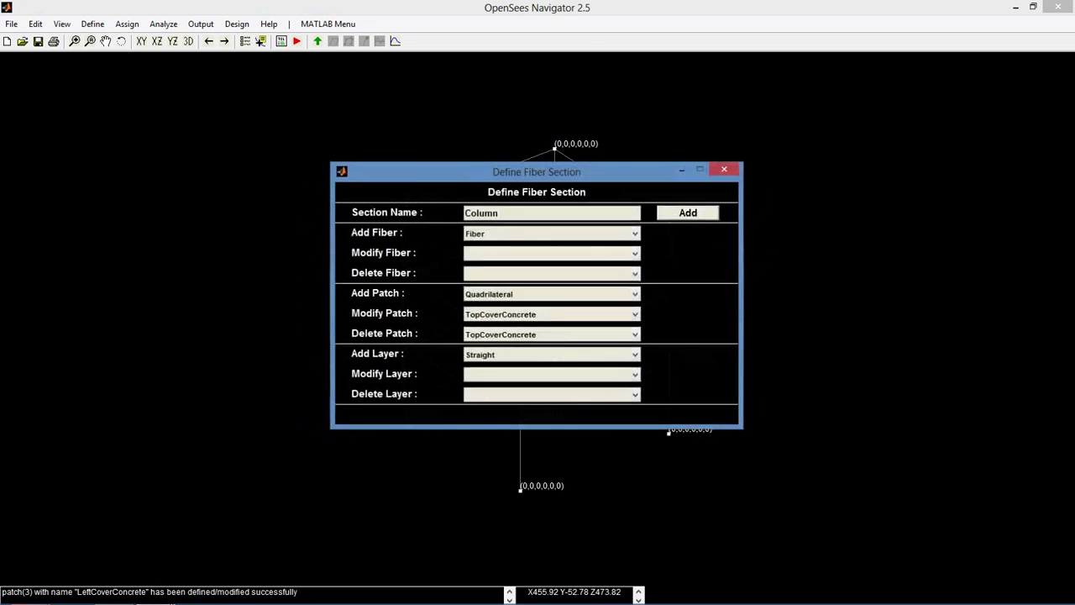
- Create a quadrilateral patch named RightCoverConcrete in the Column section using the CoverConcrete material
{"action": "left_click", "coordinate": [635, 294]}
{"action": "left_click", "coordinate": [551, 308]}
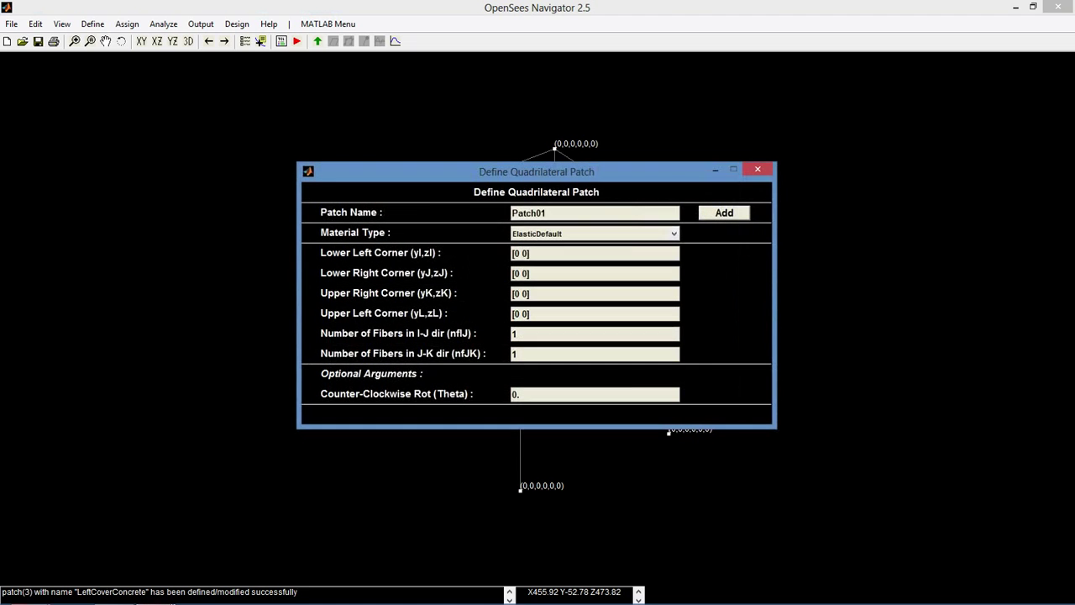
{"action": "key", "text": "Tab"}
{"action": "type", "text": "RightCoverConcrete"}
{"action": "left_click", "coordinate": [594, 234]}
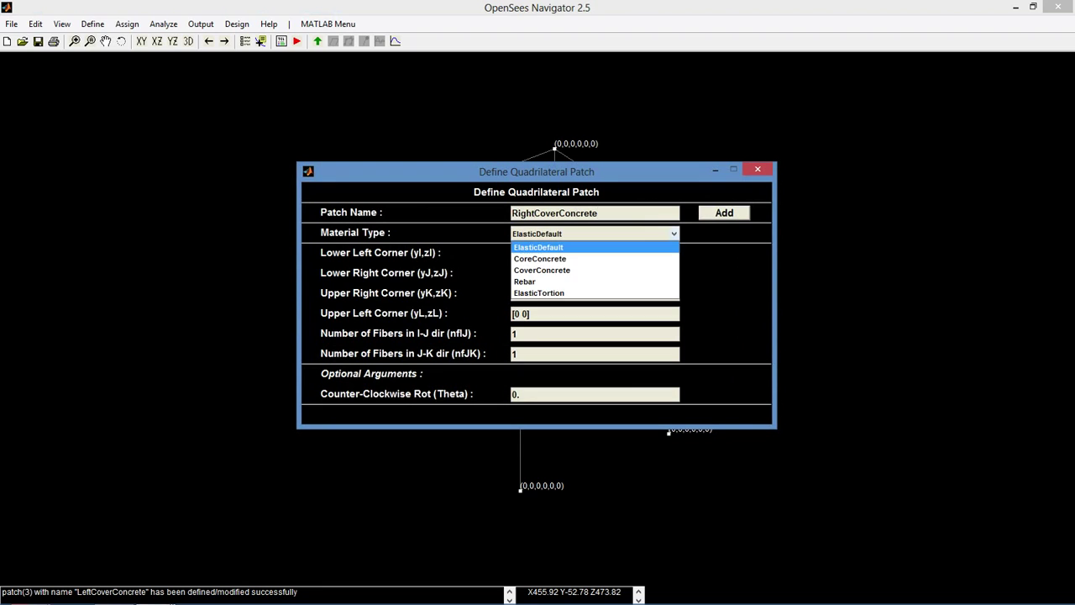
{"action": "left_click", "coordinate": [542, 271]}
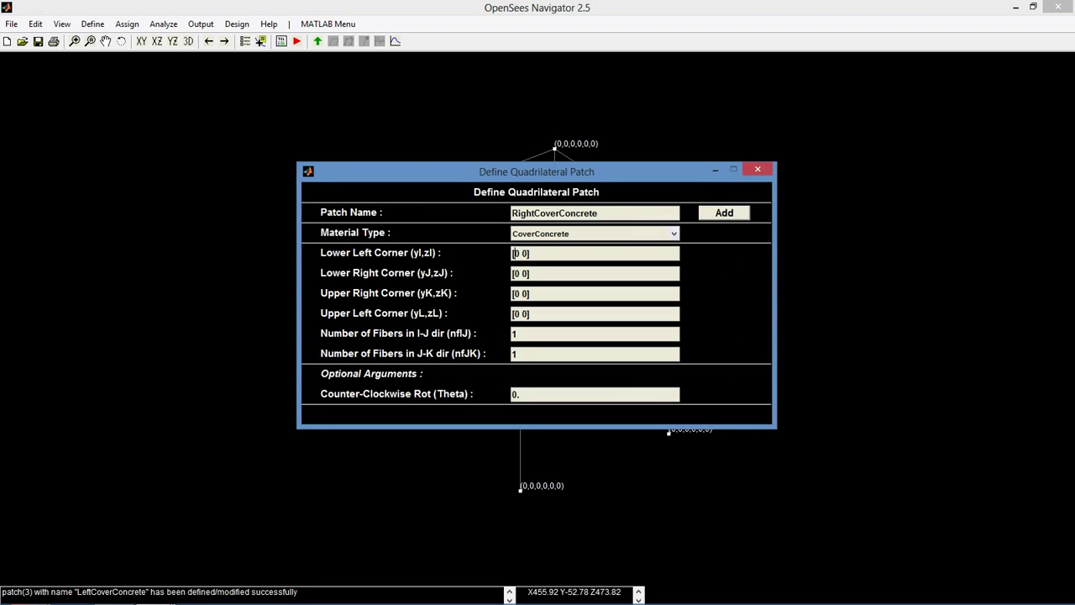
- Set RightCoverConcrete's lower left corner to [-6.5 -6.5] and lower right corner to [-6.5 -9]
{"action": "triple_click", "coordinate": [514, 253]}
{"action": "type", "text": "[-6.5 -6.5]"}
{"action": "key", "text": "Tab"}
{"action": "type", "text": "[-6.5 -9]"}
- Set RightCoverConcrete's upper right corner to [6.5 -9], upper left corner to [6.5 -6.5] and a fiber count to 8, and add the patch
{"action": "key", "text": "Tab"}
{"action": "type", "text": "[6.5 -9]"}
{"action": "key", "text": "Tab"}
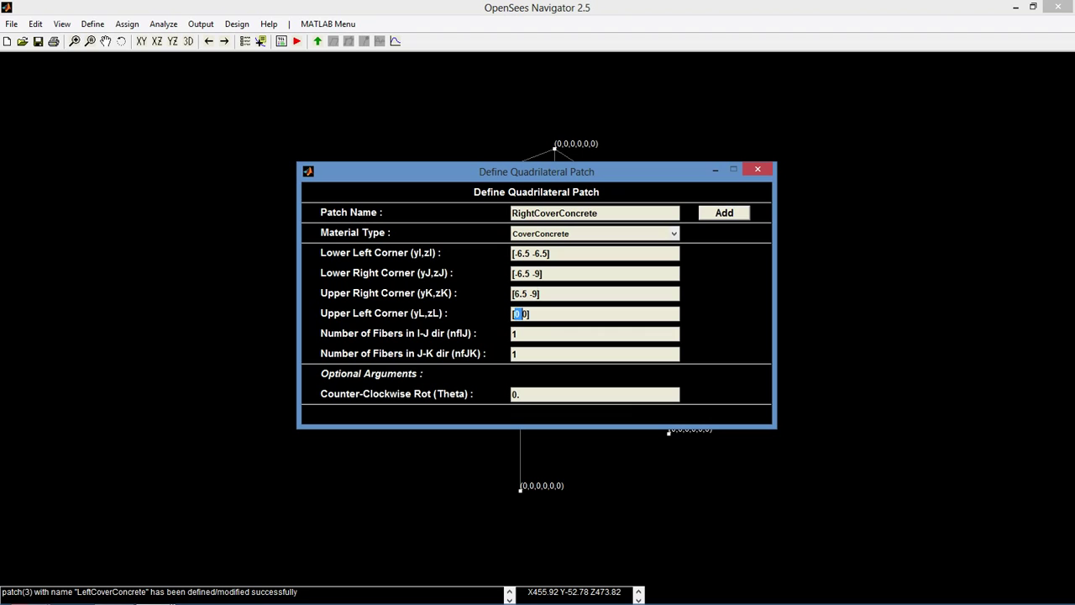
{"action": "type", "text": "[6.5 -6.5"}
{"action": "key", "text": "shift+Home"}
{"action": "type", "text": "8"}
{"action": "left_click", "coordinate": [724, 212]}
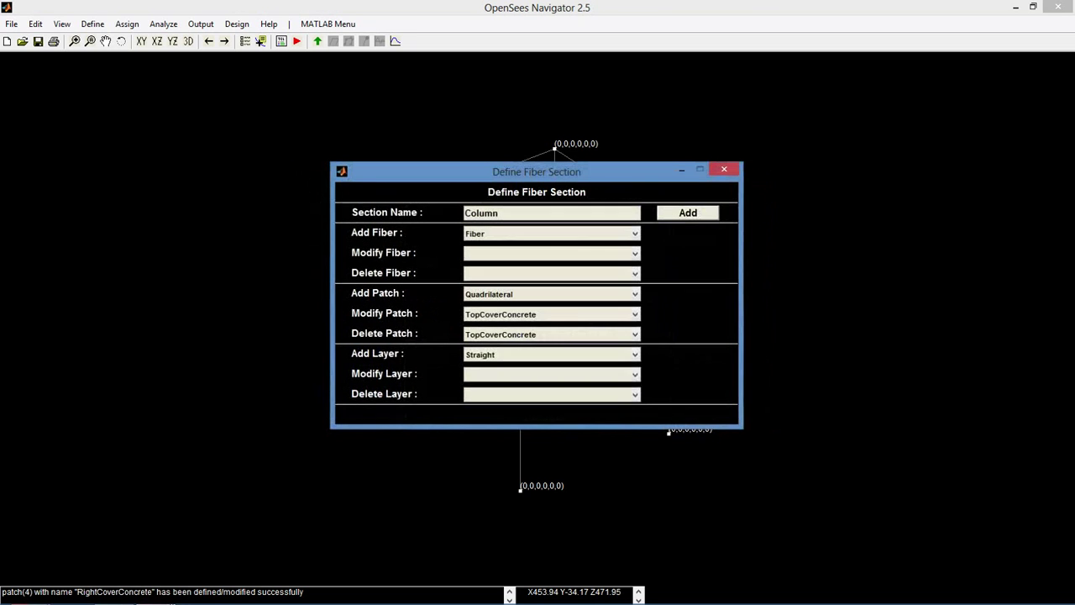
- Create a quadrilateral patch named CoreConcrete in the Column section using the CoreConcrete material
{"action": "left_click", "coordinate": [635, 355]}
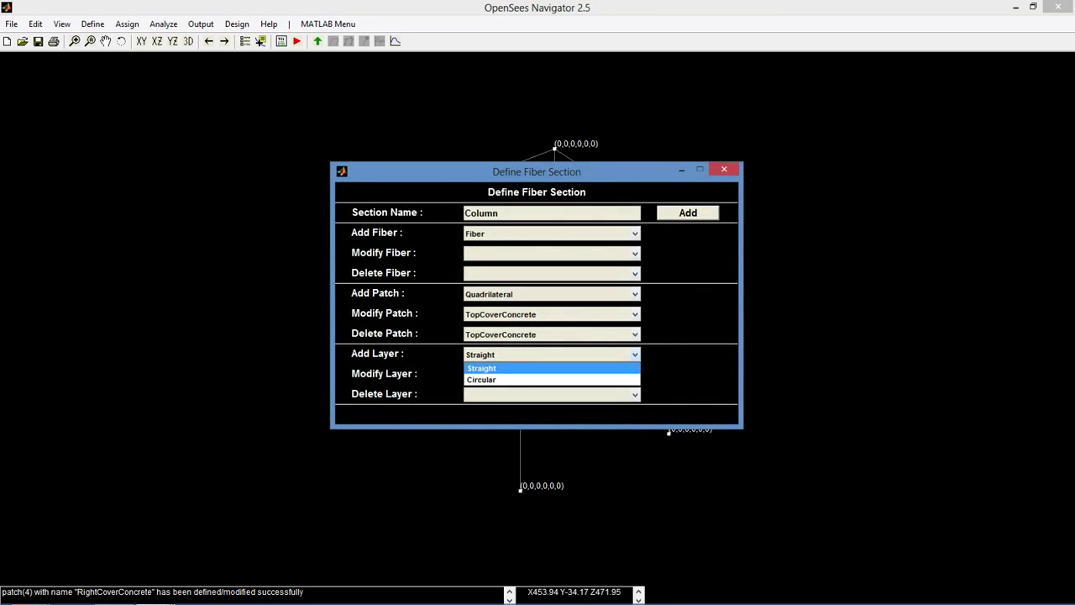
{"action": "left_click", "coordinate": [636, 294]}
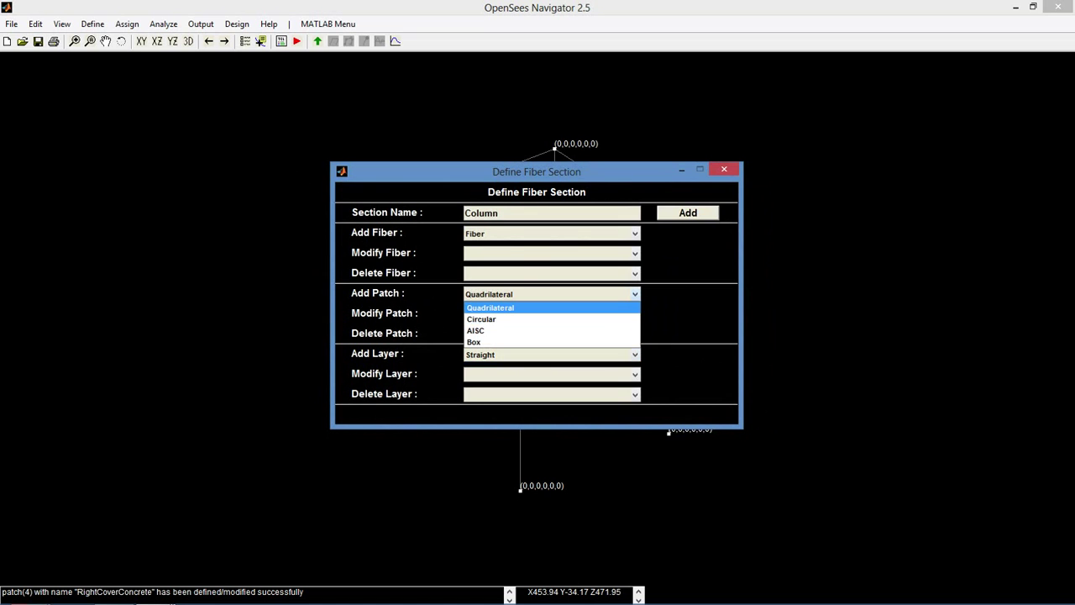
{"action": "left_click", "coordinate": [491, 307]}
{"action": "key", "text": "Tab"}
{"action": "type", "text": "CoreConcrete"}
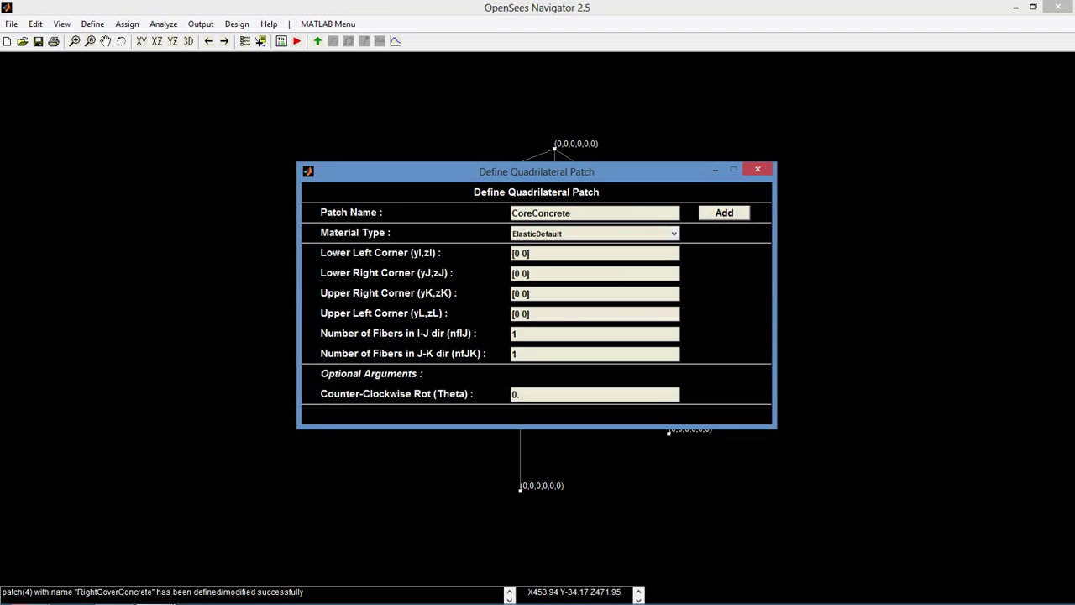
{"action": "left_click", "coordinate": [674, 233]}
{"action": "left_click", "coordinate": [571, 259]}
- Set CoreConcrete's lower left corner to [-6.5 6.5], lower right to [-6.5 -6.5], upper right to [6.5 -6.5] and upper left to [6.5 6.5]
{"action": "left_click_drag", "start_coordinate": [513, 254], "coordinate": [529, 253]}
{"action": "type", "text": "[-6.5 6.5]"}
{"action": "left_click_drag", "start_coordinate": [513, 273], "coordinate": [529, 273]}
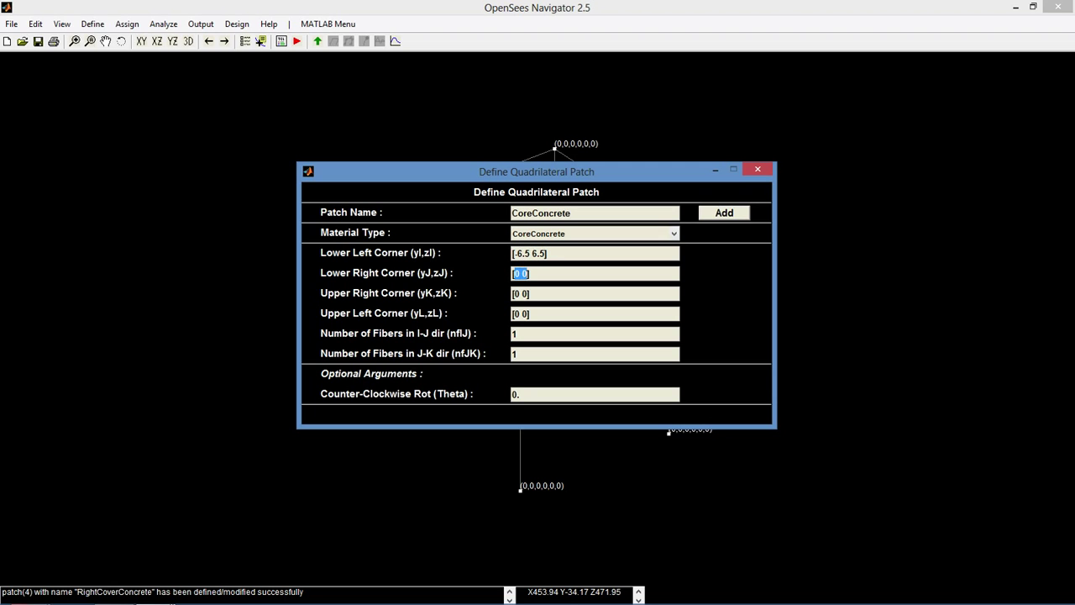
{"action": "type", "text": "[-6.5 -6.]5"}
{"action": "key", "text": "Tab"}
{"action": "type", "text": "[6.5 -6.5"}
{"action": "key", "text": "ctrl+shift+Right"}
{"action": "key", "text": "ctrl+shift+Right"}
{"action": "key", "text": "ctrl+shift+Left"}
{"action": "key", "text": "shift+Right"}
{"action": "type", "text": "6.5 6.5"}
- Set CoreConcrete's fiber counts to 10 in both the I-J and J-K directions, and add the patch
{"action": "key", "text": "Tab"}
{"action": "type", "text": "10"}
{"action": "key", "text": "Tab"}
{"action": "type", "text": "10"}
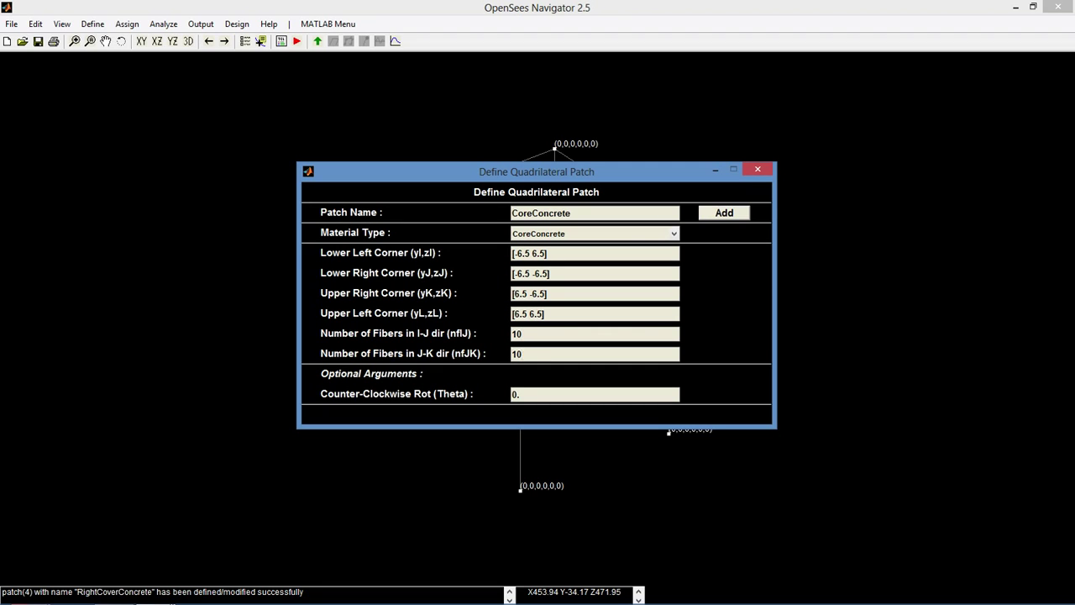
{"action": "left_click", "coordinate": [724, 213]}
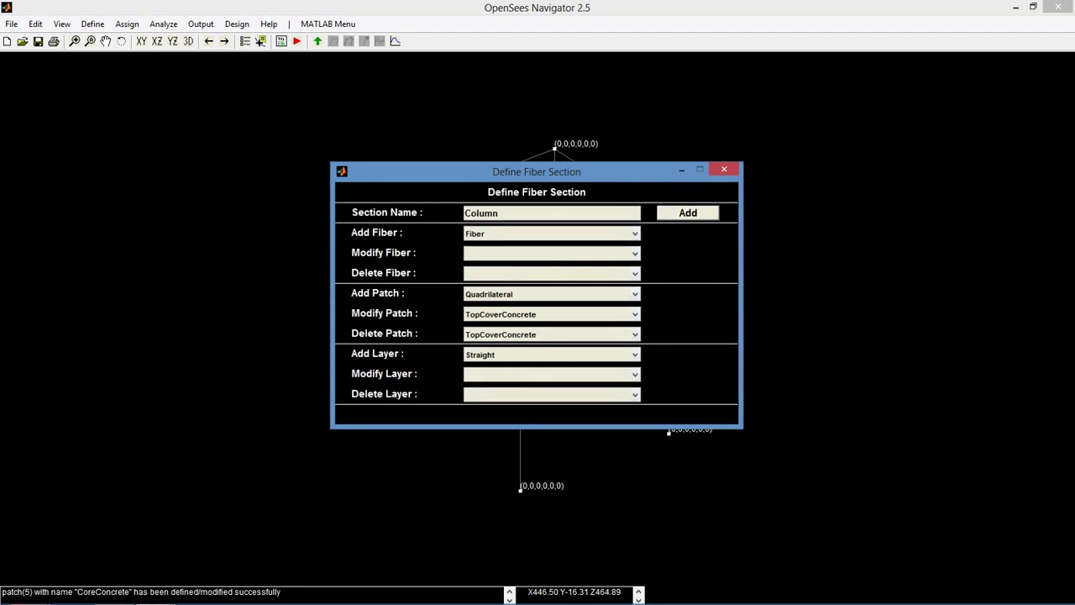
- Create a straight layer named LeftRebar in the Column section using the Rebar material
{"action": "left_click", "coordinate": [635, 355]}
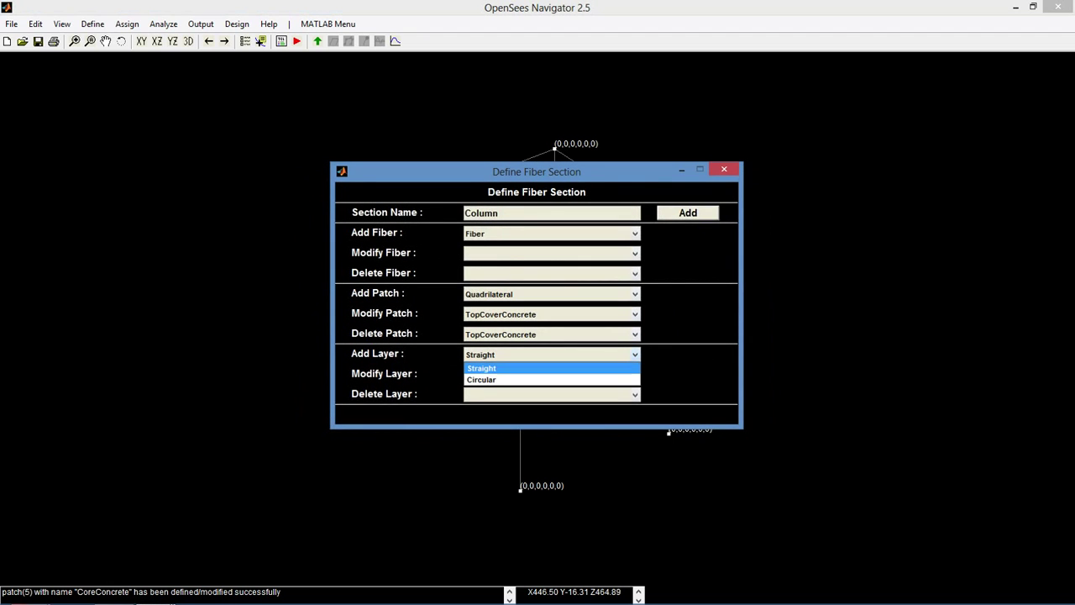
{"action": "key", "text": "Return"}
{"action": "key", "text": "Tab"}
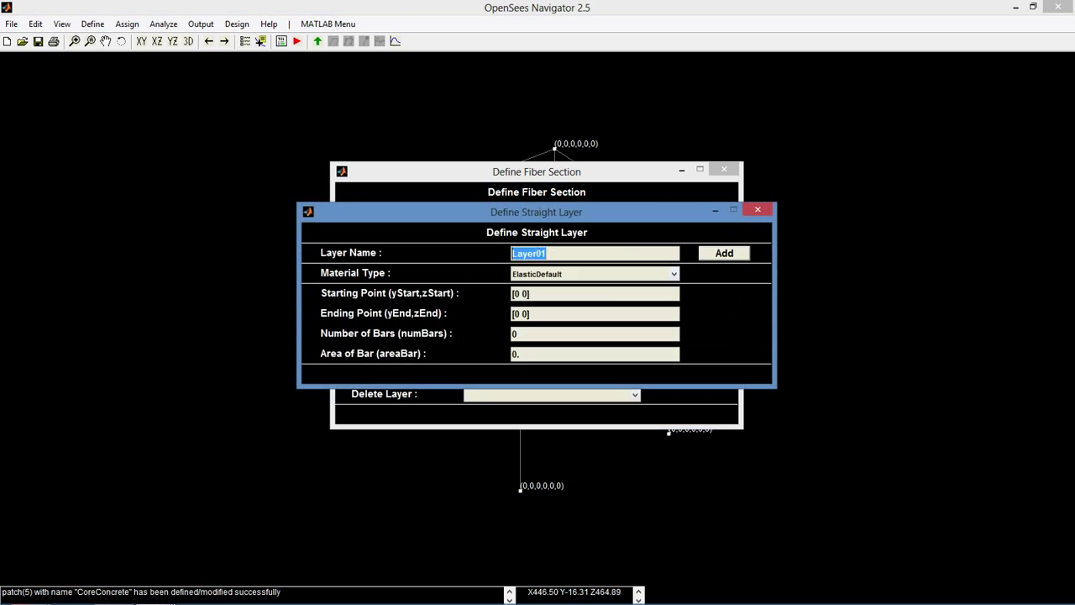
{"action": "type", "text": "LeftRebar"}
{"action": "left_click", "coordinate": [594, 274]}
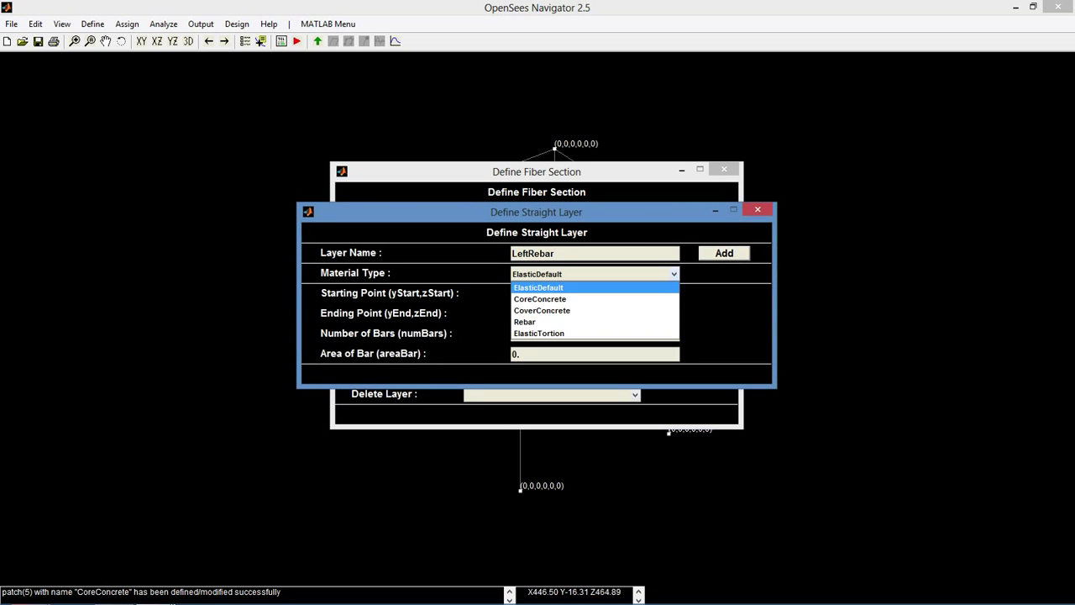
{"action": "left_click", "coordinate": [588, 322]}
- Set LeftRebar's starting point to [-6.5 6.5] and ending point to [6.5 6.5]
{"action": "key", "text": "Tab"}
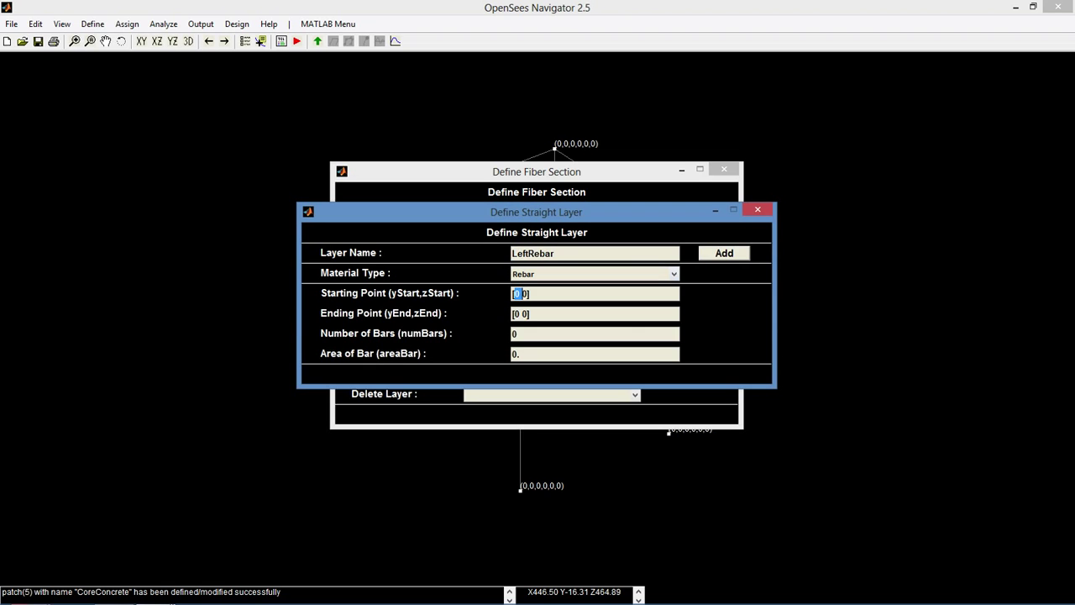
{"action": "type", "text": "[-6.5 6.5"}
{"action": "key", "text": "Tab"}
{"action": "key", "text": "shift+Right"}
{"action": "key", "text": "shift+Right"}
{"action": "key", "text": "shift+Right"}
{"action": "key", "text": "Right"}
{"action": "key", "text": "shift+Home"}
{"action": "type", "text": "[6.5 6.5"}
- Set LeftRebar's number of bars to 3 and its bar area to 0.79
{"action": "key", "text": "Tab"}
{"action": "type", "text": "3"}
{"action": "key", "text": "Tab"}
{"action": "type", "text": "0.79"}
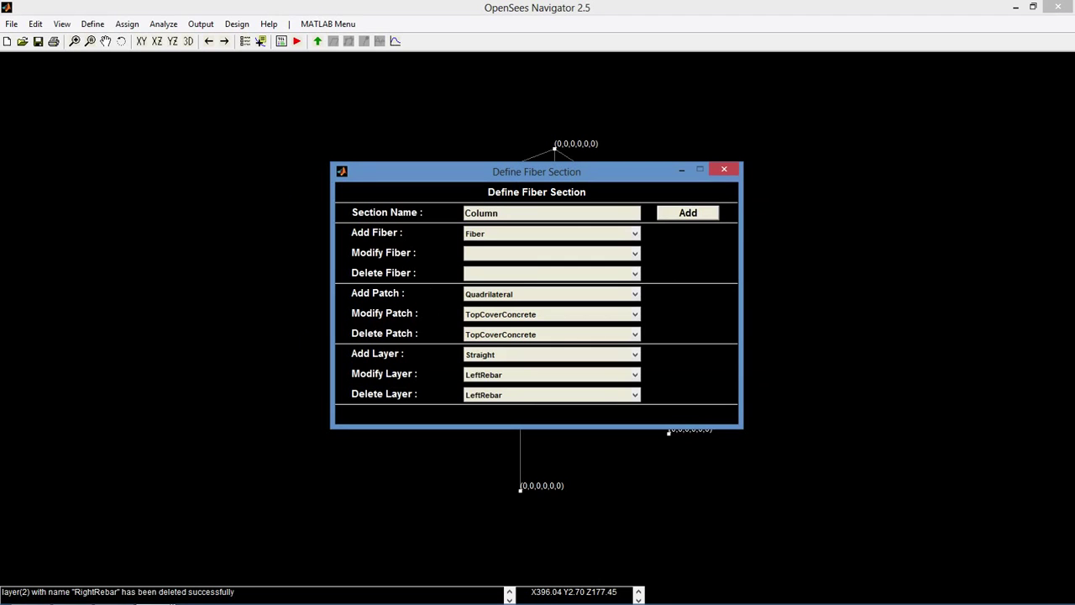
- Create a straight layer named MiddleRebar in the Column section using the Rebar material
{"action": "left_click", "coordinate": [634, 355]}
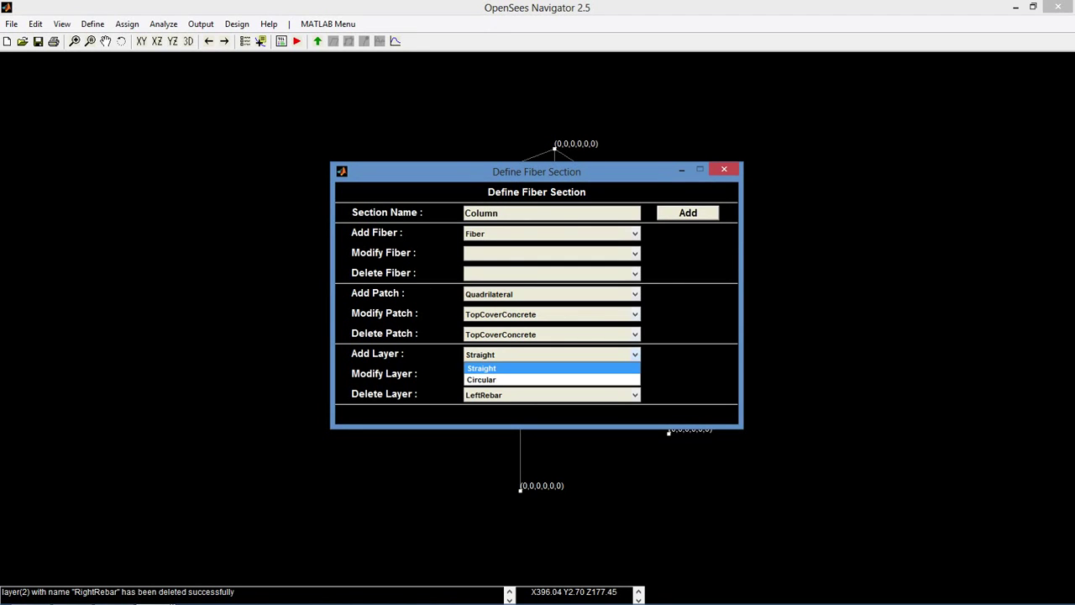
{"action": "left_click", "coordinate": [538, 367]}
{"action": "left_click_drag", "start_coordinate": [551, 254], "coordinate": [510, 253]}
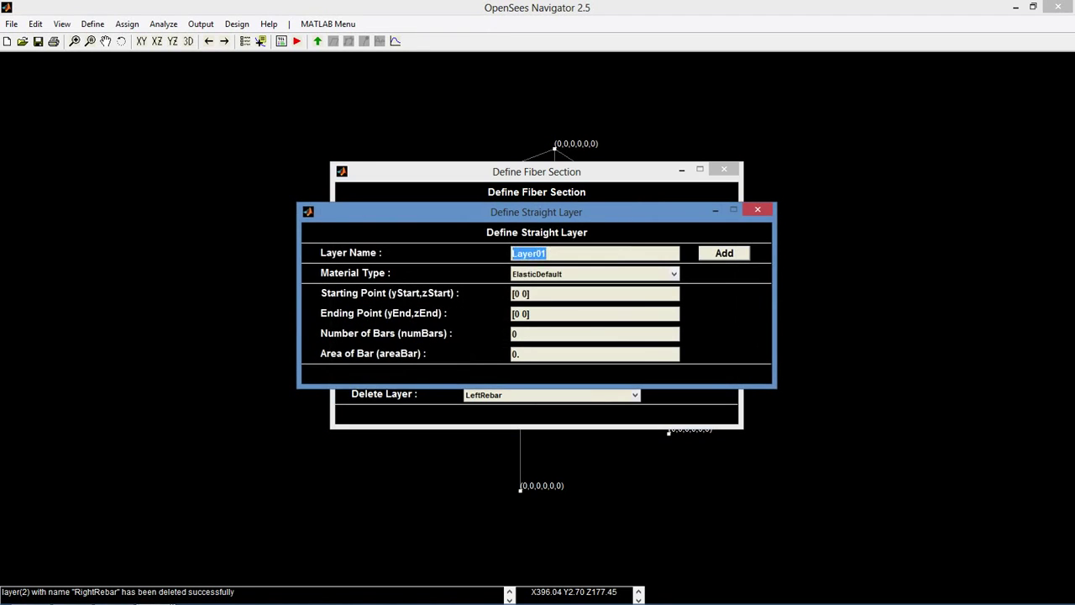
{"action": "type", "text": "MiddleRebar"}
{"action": "left_click", "coordinate": [674, 274]}
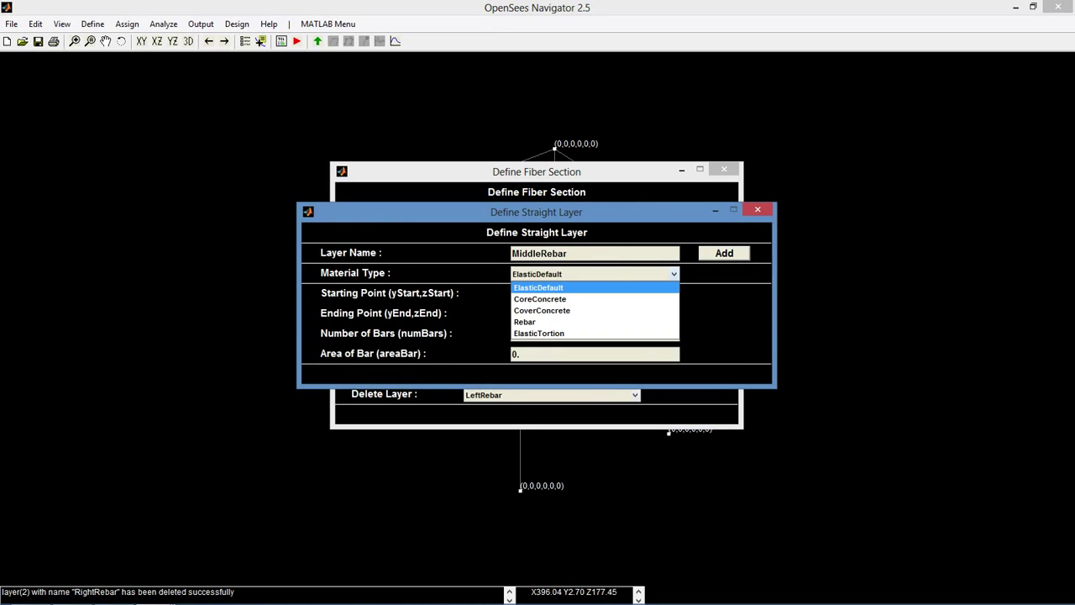
{"action": "left_click", "coordinate": [537, 323]}
- Set MiddleRebar's starting point to [-6.5 0] and ending point to [6.5 0]
{"action": "left_click_drag", "start_coordinate": [512, 293], "coordinate": [528, 293]}
{"action": "type", "text": "[-6.5 0"}
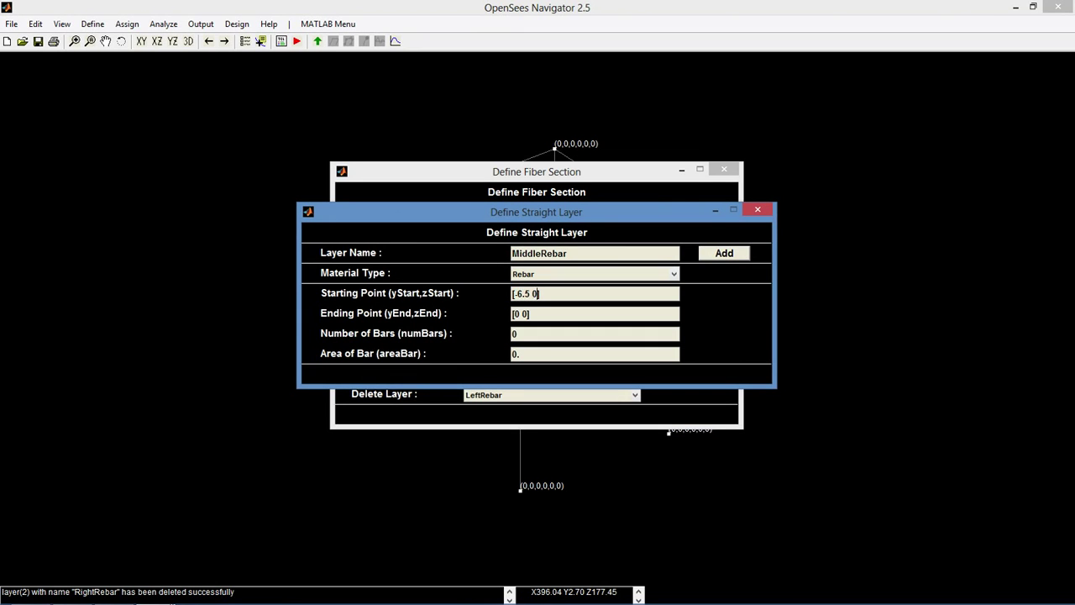
{"action": "left_click_drag", "start_coordinate": [512, 313], "coordinate": [529, 313]}
{"action": "type", "text": "[6.5 0]"}
- Set MiddleRebar's number of bars to 2 and bar area to 0.79, and add the layer
{"action": "key", "text": "Tab"}
{"action": "type", "text": "2"}
{"action": "key", "text": "Tab"}
{"action": "type", "text": "0"}
{"action": "type", "text": "79"}
{"action": "key", "text": "BackSpace"}
{"action": "key", "text": "BackSpace"}
{"action": "type", "text": ".79"}
{"action": "key", "text": "Return"}
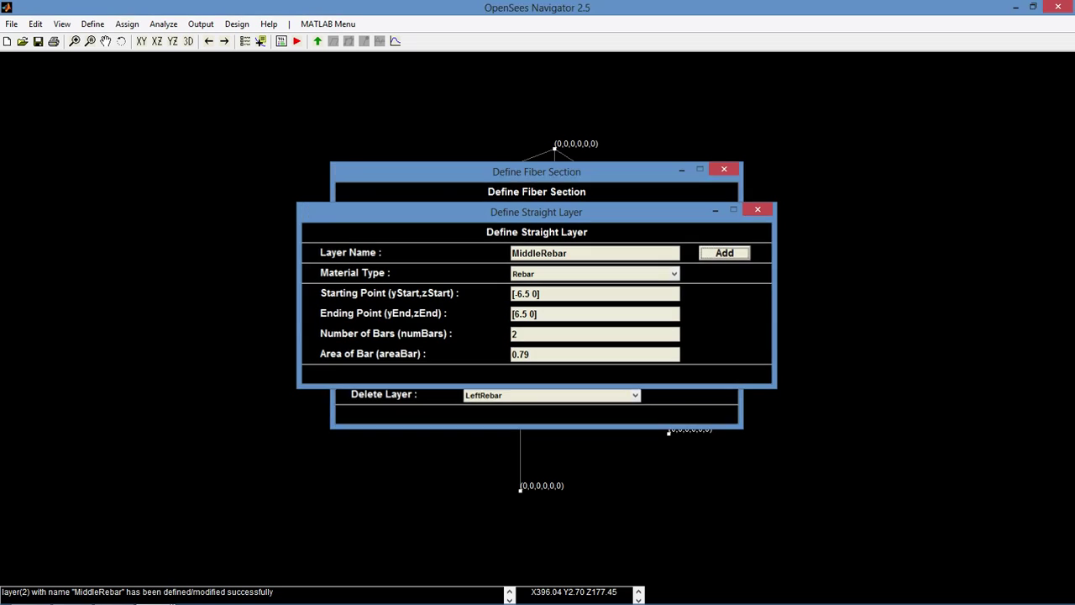
- Create a straight layer named RightRebar in the Column section using the Rebar material
{"action": "left_click", "coordinate": [635, 355]}
{"action": "left_click", "coordinate": [504, 367]}
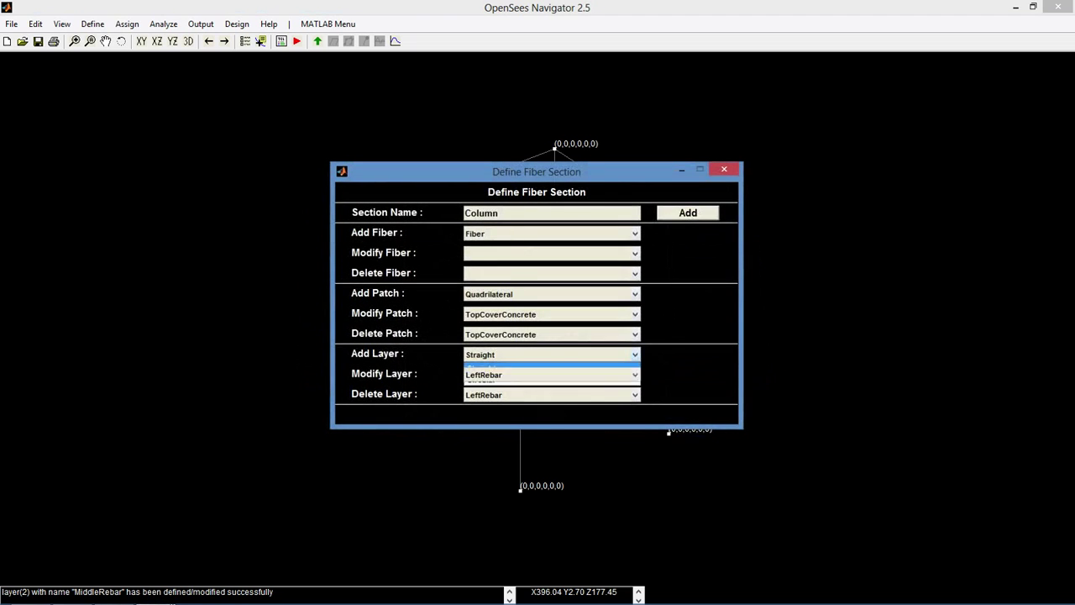
{"action": "left_click", "coordinate": [547, 253]}
{"action": "key", "text": "BackSpace"}
{"action": "key", "text": "BackSpace"}
{"action": "key", "text": "BackSpace"}
{"action": "key", "text": "BackSpace"}
{"action": "key", "text": "BackSpace"}
{"action": "key", "text": "BackSpace"}
{"action": "key", "text": "BackSpace"}
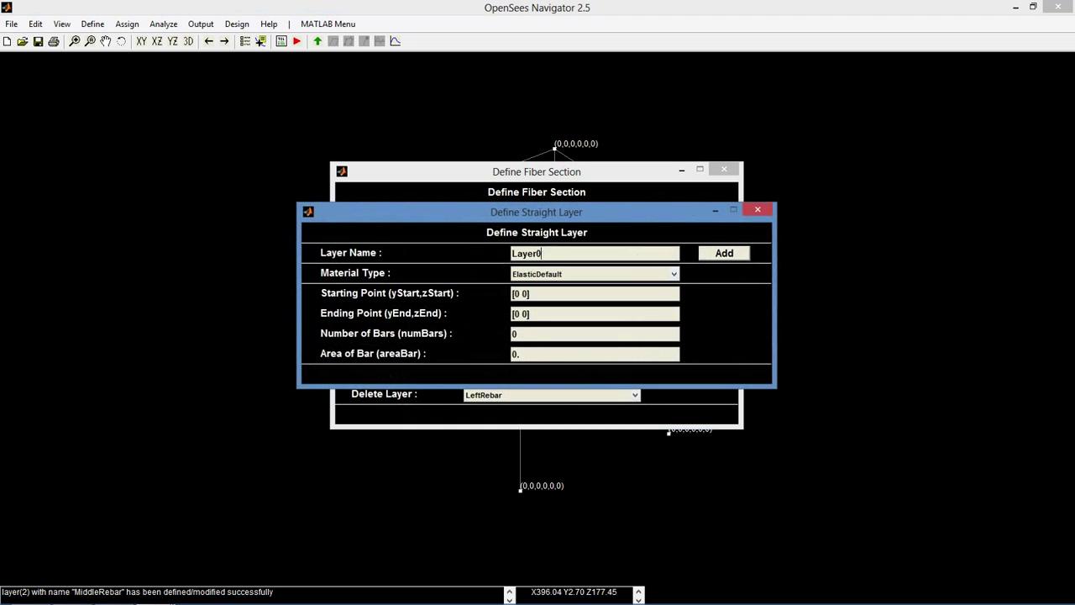
{"action": "type", "text": "RightRebar"}
{"action": "left_click", "coordinate": [595, 274]}
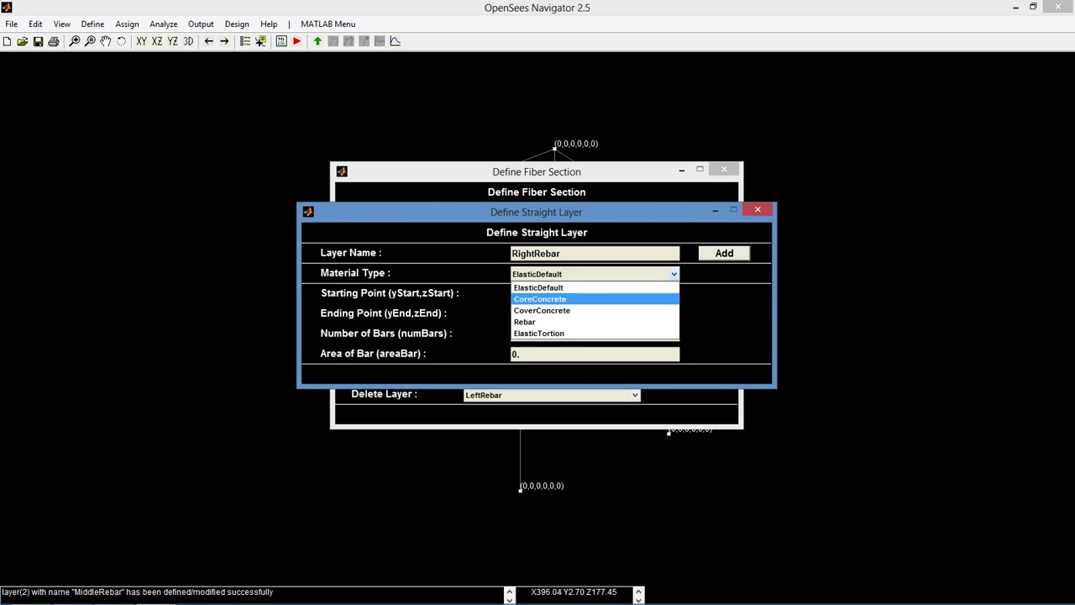
{"action": "left_click", "coordinate": [571, 321]}
- Set RightRebar's starting point to [-6.5 -6.5] and ending point to [6.5 -6.5]
{"action": "left_click_drag", "start_coordinate": [515, 294], "coordinate": [528, 294]}
{"action": "key", "text": "BackSpace"}
{"action": "type", "text": "-6.5 -6.5"}
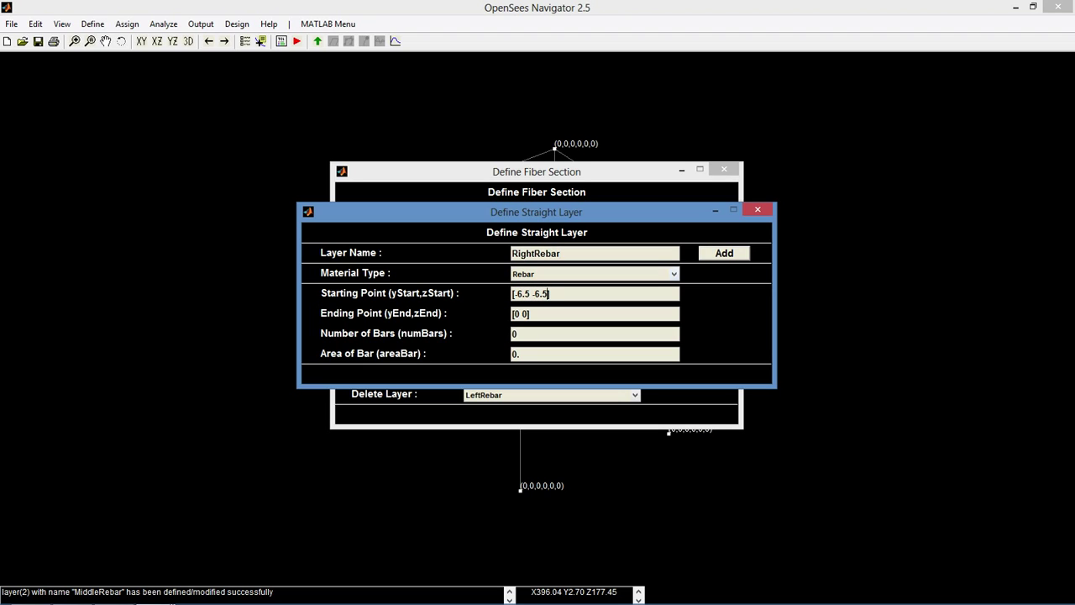
{"action": "left_click_drag", "start_coordinate": [511, 313], "coordinate": [527, 313]}
{"action": "type", "text": "6.5 -6.5"}
{"action": "key", "text": "Home"}
{"action": "type", "text": "["}
- Add RightRebar with 3 bars of area 0.79, and add the completed Column fiber section to the model
{"action": "key", "text": "Tab"}
{"action": "type", "text": "3"}
{"action": "key", "text": "Tab"}
{"action": "type", "text": "0.79"}
{"action": "key", "text": "Return"}
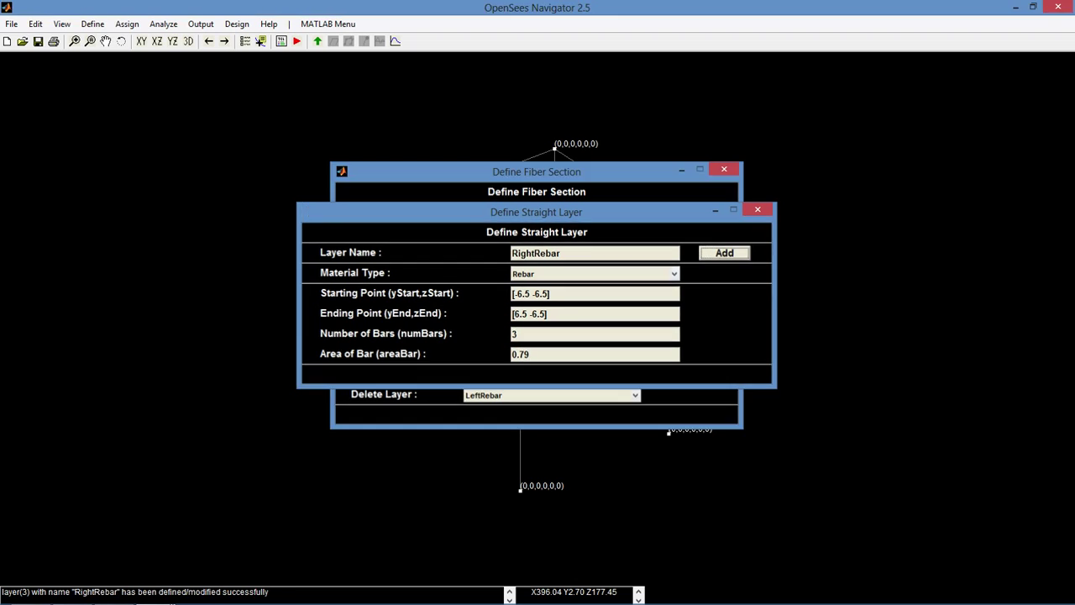
{"action": "left_click", "coordinate": [688, 213]}
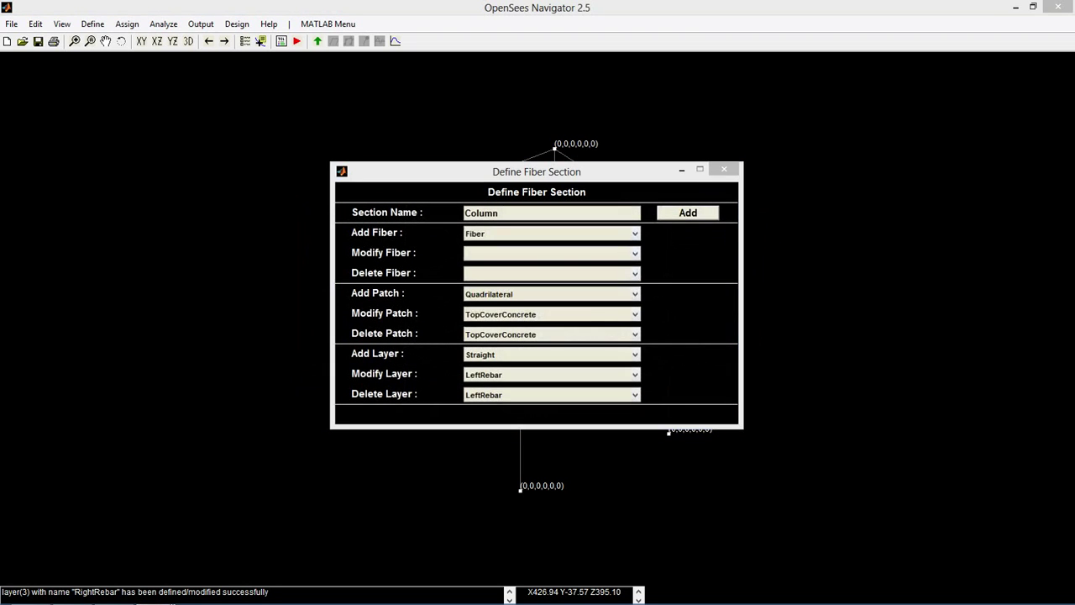
{"action": "key", "text": "Return"}
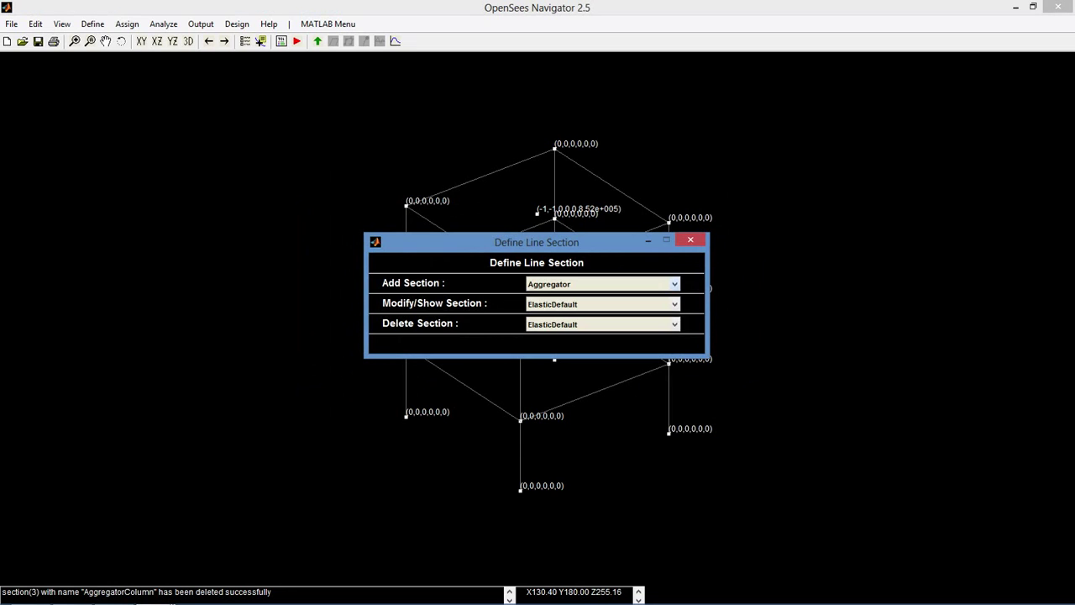
- Create an aggregator line section named AggregatorColumn
{"action": "left_click", "coordinate": [674, 284]}
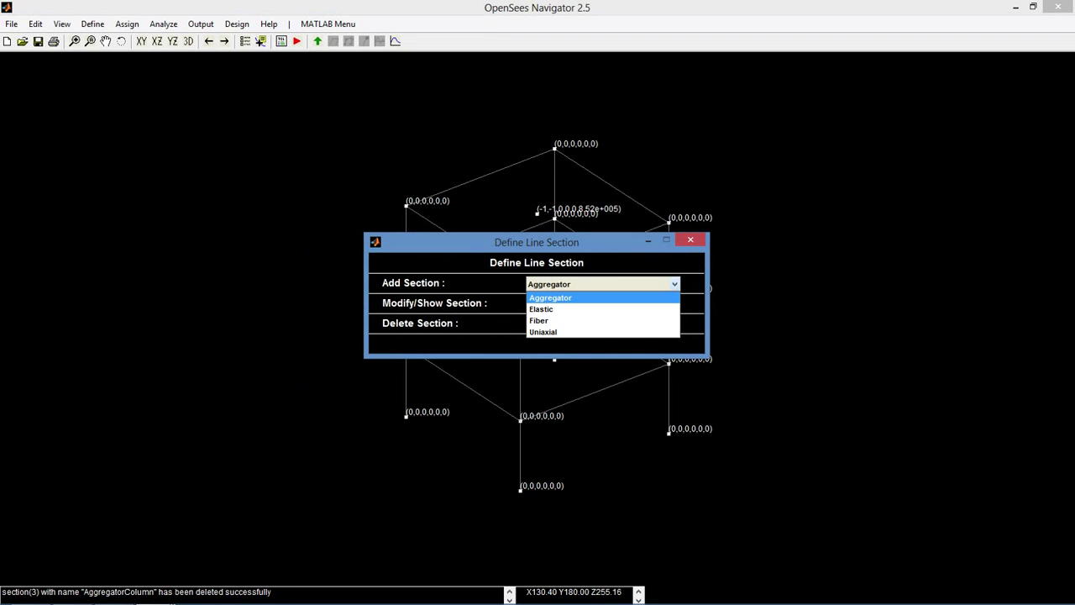
{"action": "left_click", "coordinate": [554, 299]}
{"action": "double_click", "coordinate": [533, 233]}
{"action": "type", "text": "A"}
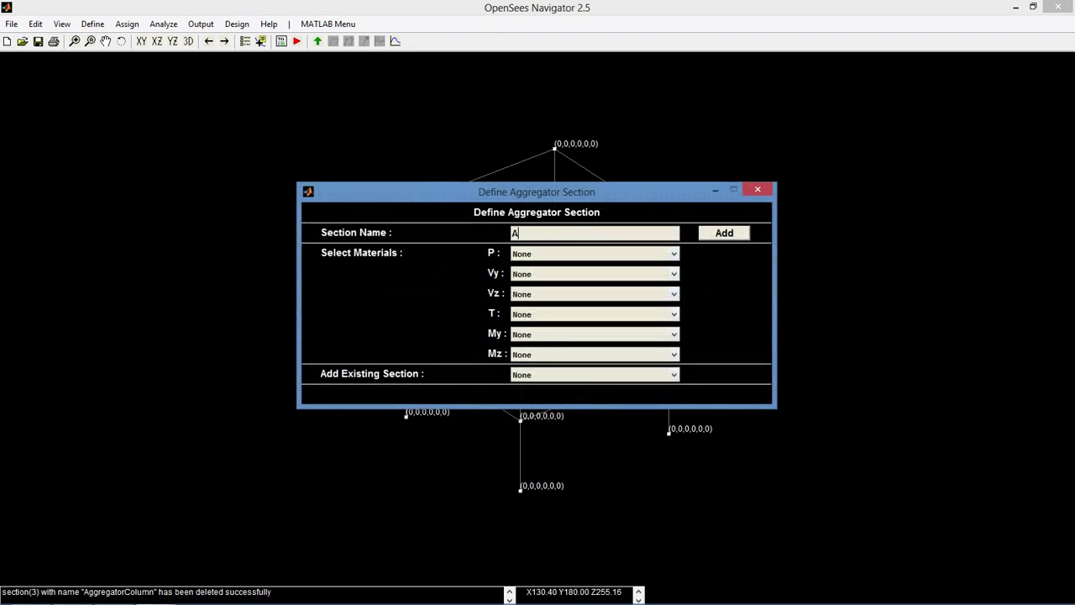
{"action": "type", "text": "ggregatorColumn"}
{"action": "key", "text": "Tab"}
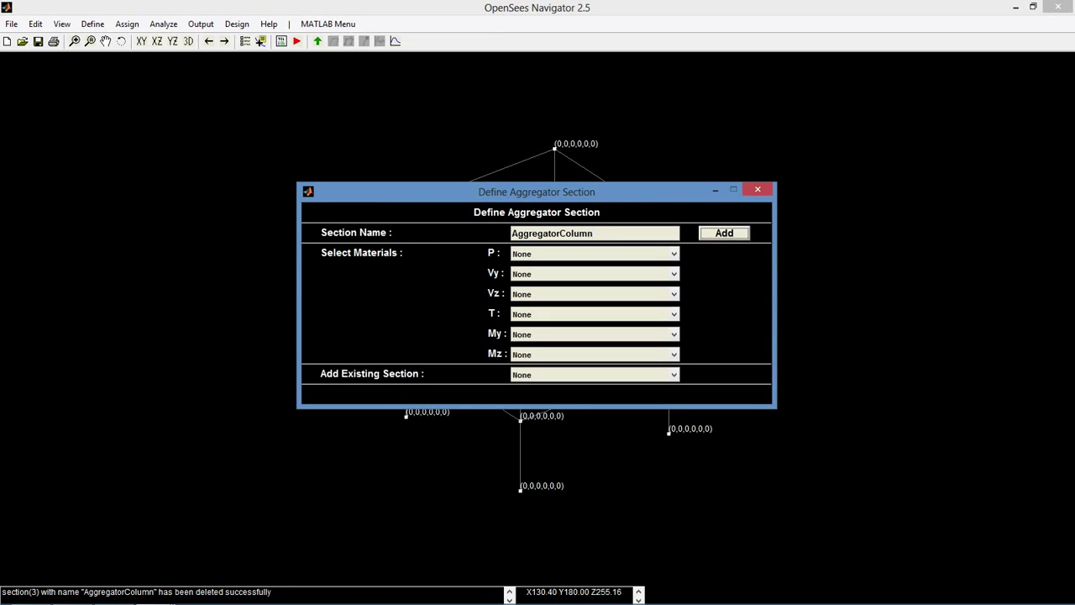
- Assign ElasticTortion to AggregatorColumn's torsion (T), include the existing Column section, and add the aggregator section
{"action": "left_click", "coordinate": [674, 314]}
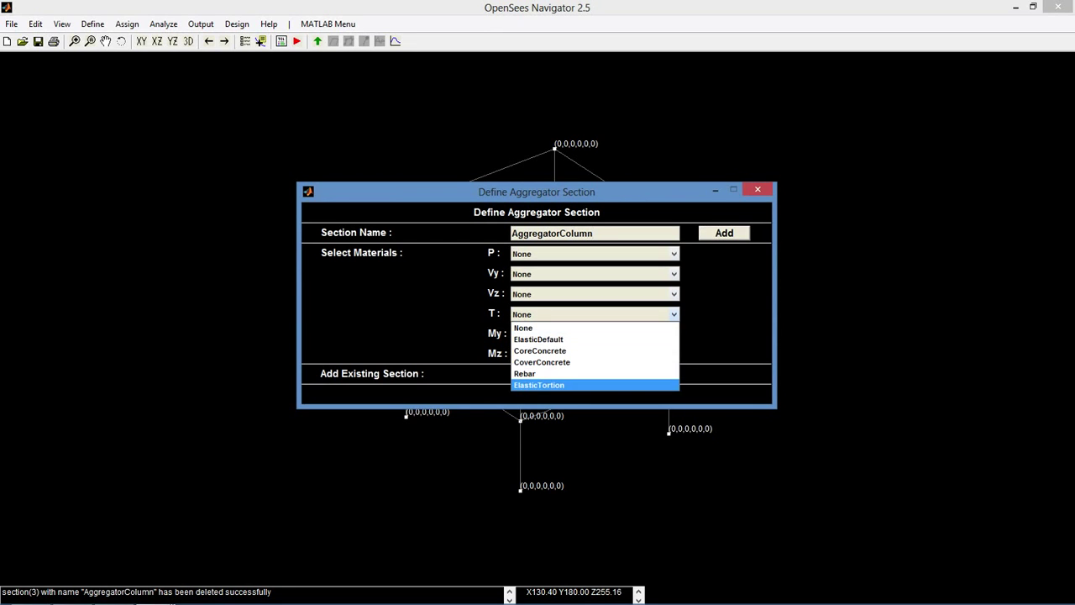
{"action": "left_click", "coordinate": [588, 386]}
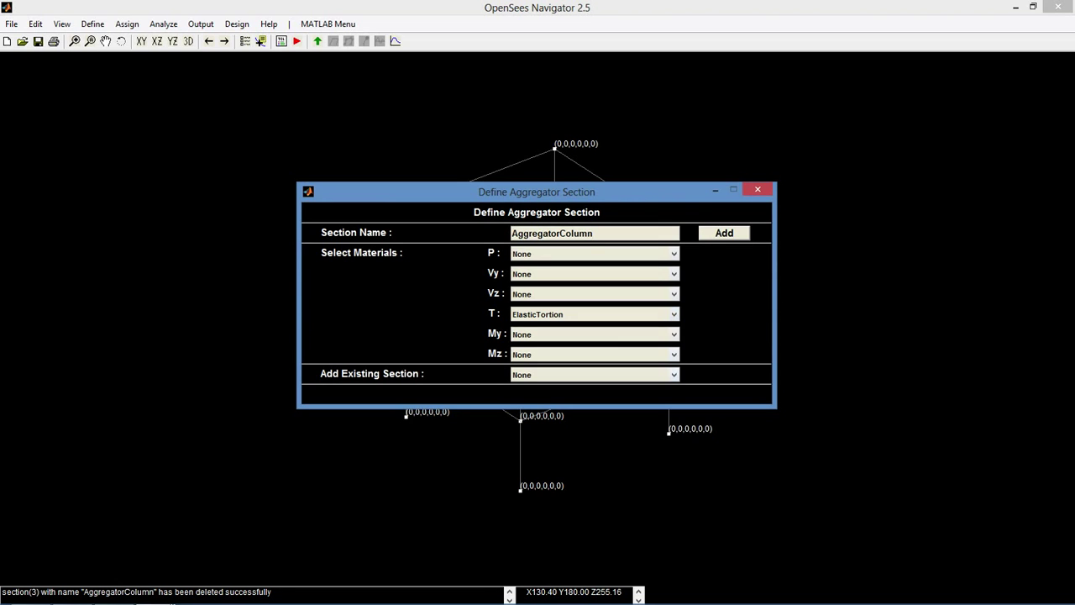
{"action": "left_click", "coordinate": [673, 375]}
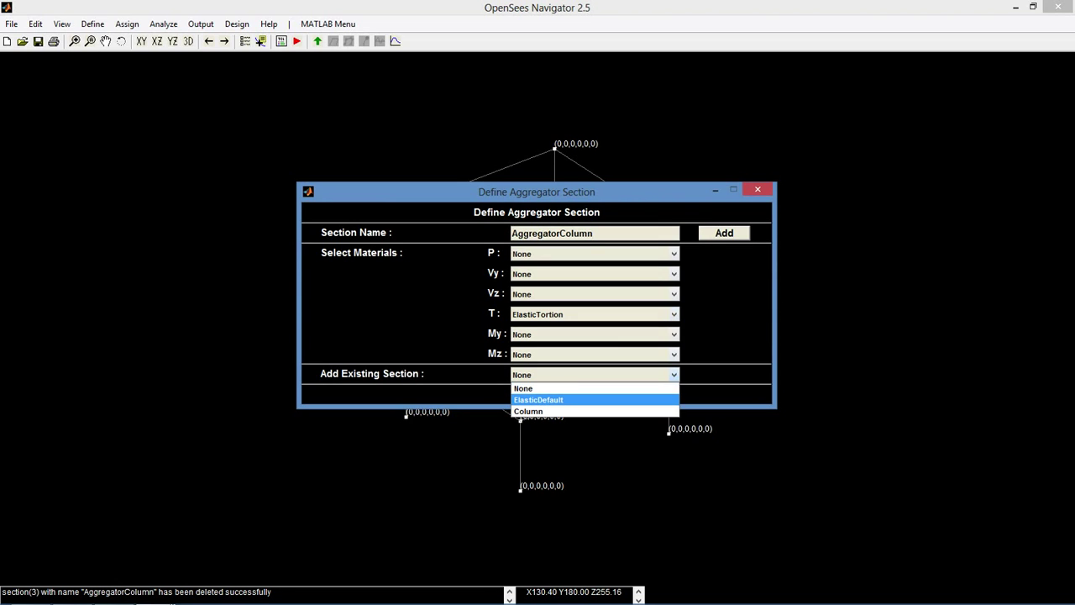
{"action": "left_click", "coordinate": [588, 411]}
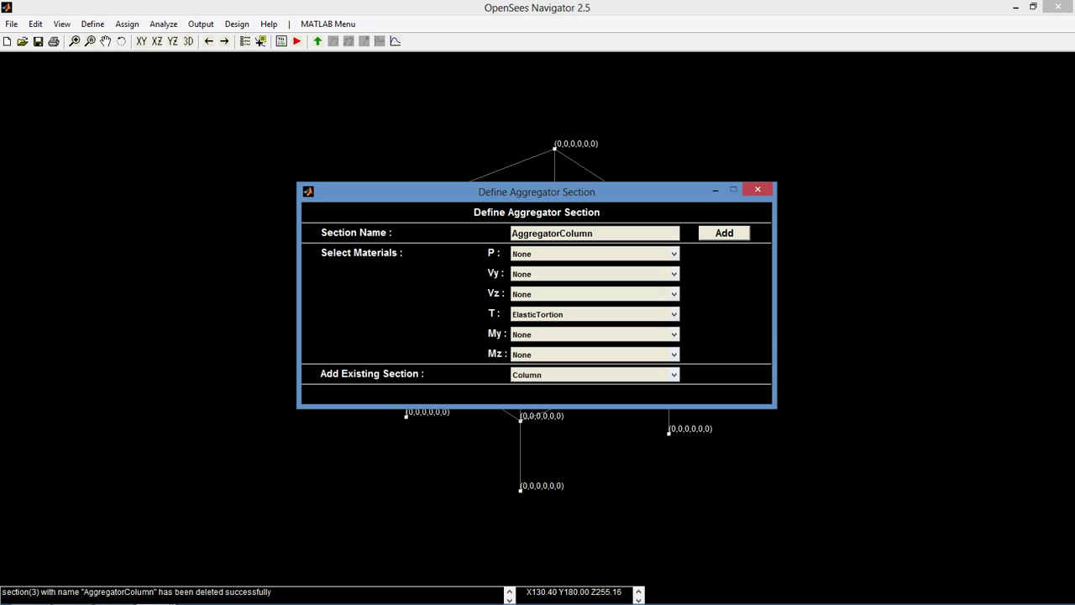
{"action": "left_click", "coordinate": [724, 232]}
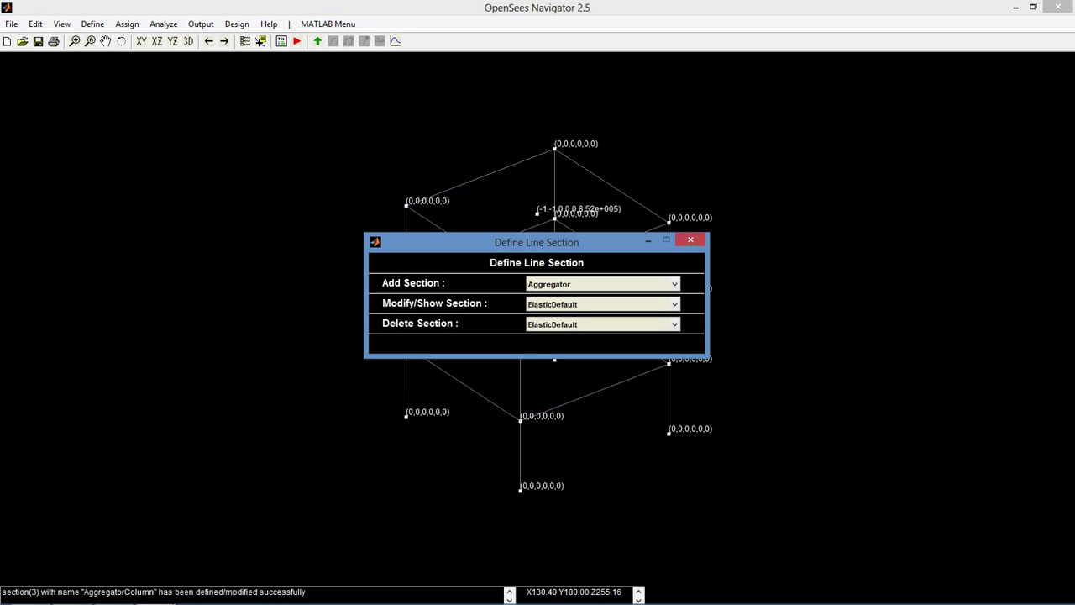
- Create an elastic line section named Beam
{"action": "left_click", "coordinate": [602, 284]}
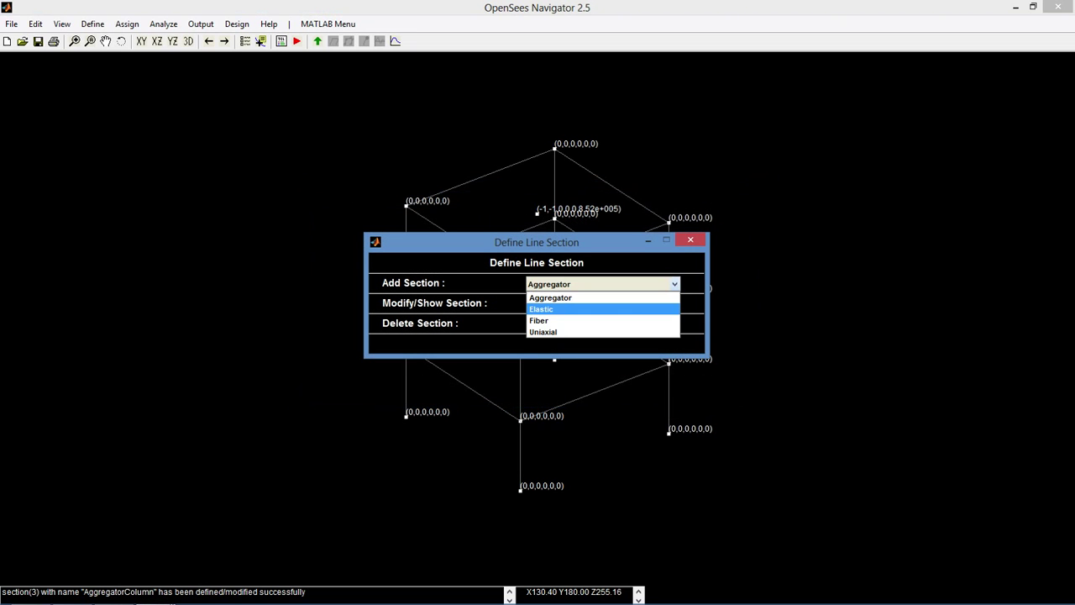
{"action": "left_click", "coordinate": [588, 309]}
{"action": "double_click", "coordinate": [534, 243]}
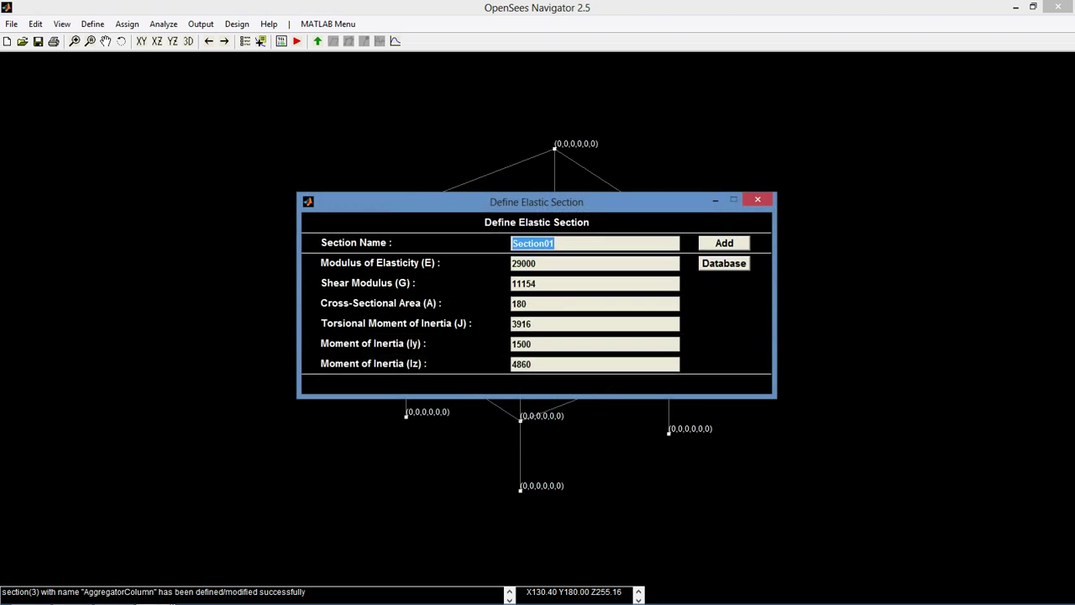
{"action": "type", "text": "Beam"}
{"action": "key", "text": "Tab"}
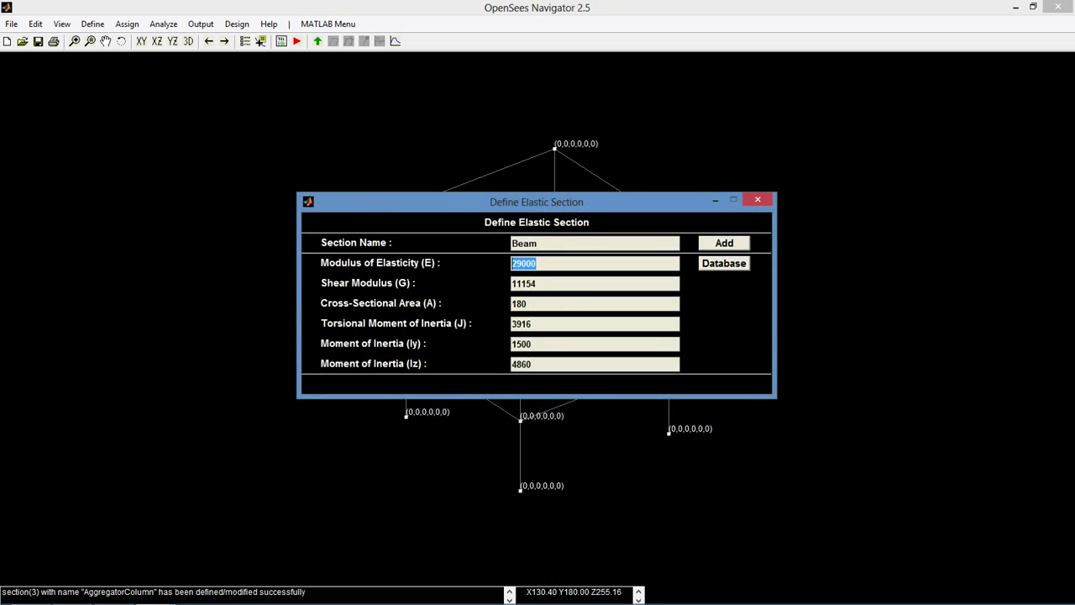
- Set the Beam section's modulus of elasticity to 3604.9965 and replace its shear modulus with a very large value
{"action": "type", "text": "3604.9965"}
{"action": "key", "text": "Tab"}
{"action": "type", "text": "1000000000"}
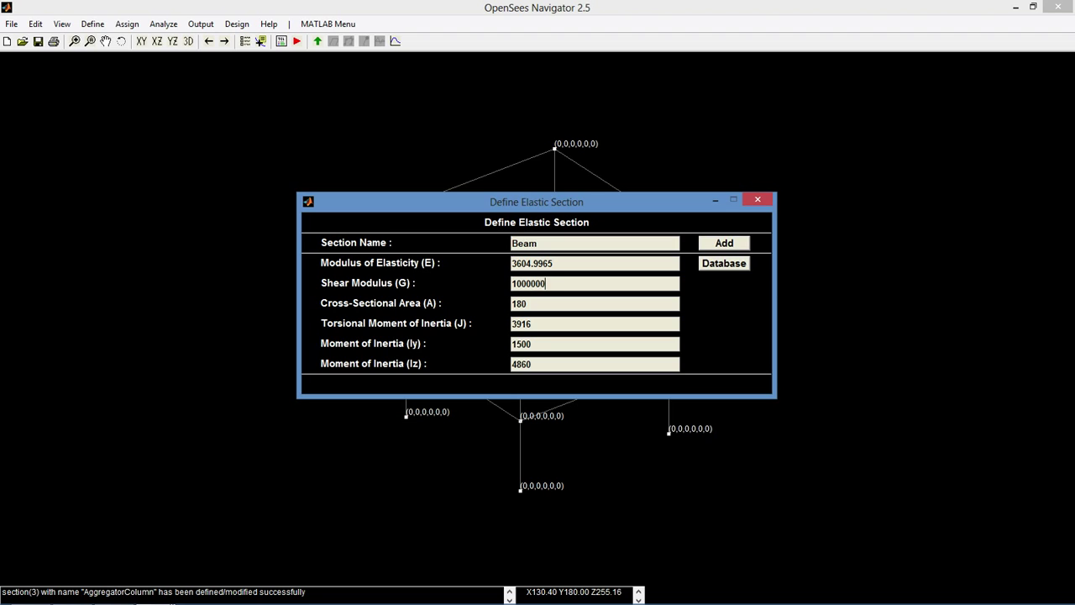
{"action": "type", "text": "0"}
{"action": "key", "text": "Tab"}
- Give the Beam section area 432, torsional inertia J 1, Iy 5832 and Iz 10368, and add it to the model
{"action": "type", "text": "432"}
{"action": "key", "text": "Tab"}
{"action": "type", "text": "1"}
{"action": "key", "text": "Tab"}
{"action": "type", "text": "5832"}
{"action": "key", "text": "Tab"}
{"action": "type", "text": "10368"}
{"action": "left_click", "coordinate": [724, 244]}
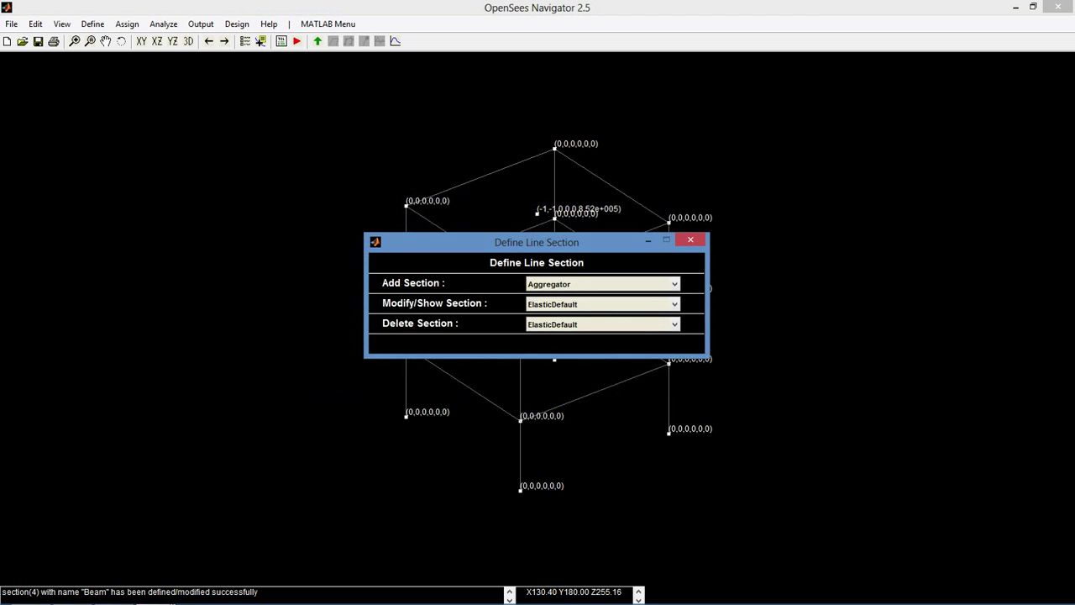
{"action": "left_click", "coordinate": [691, 240]}
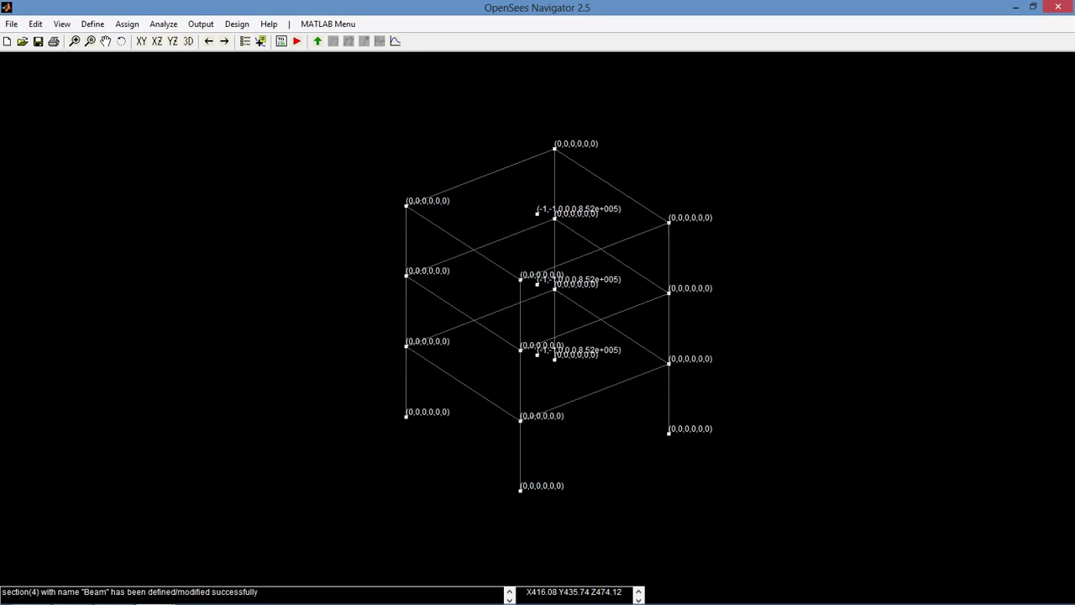
- Create a ForceBeamColumn line element named Column
{"action": "left_click", "coordinate": [93, 23]}
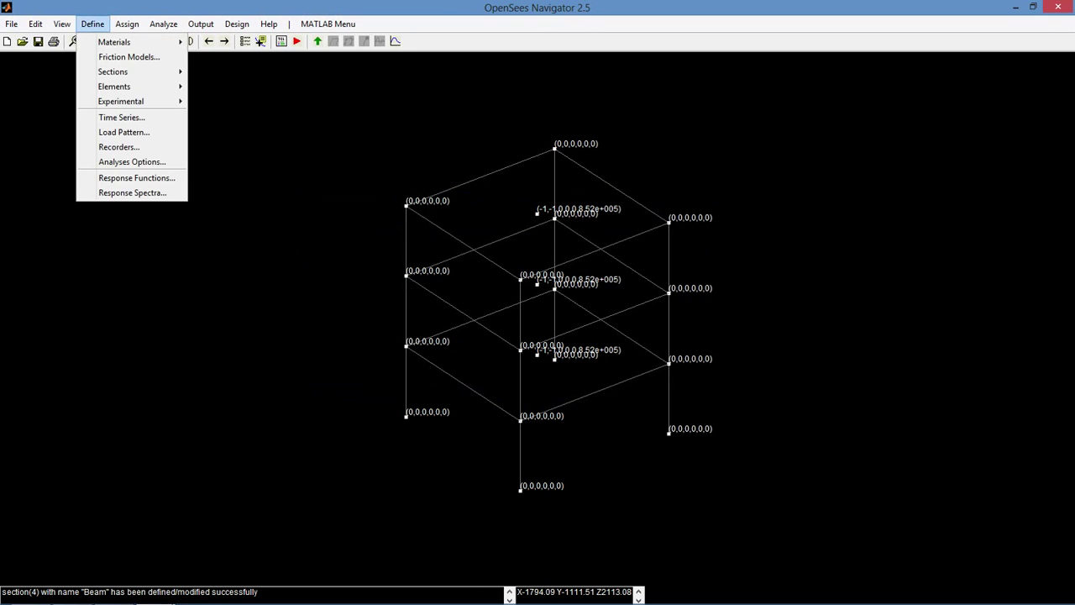
{"action": "mouse_move", "coordinate": [115, 86]}
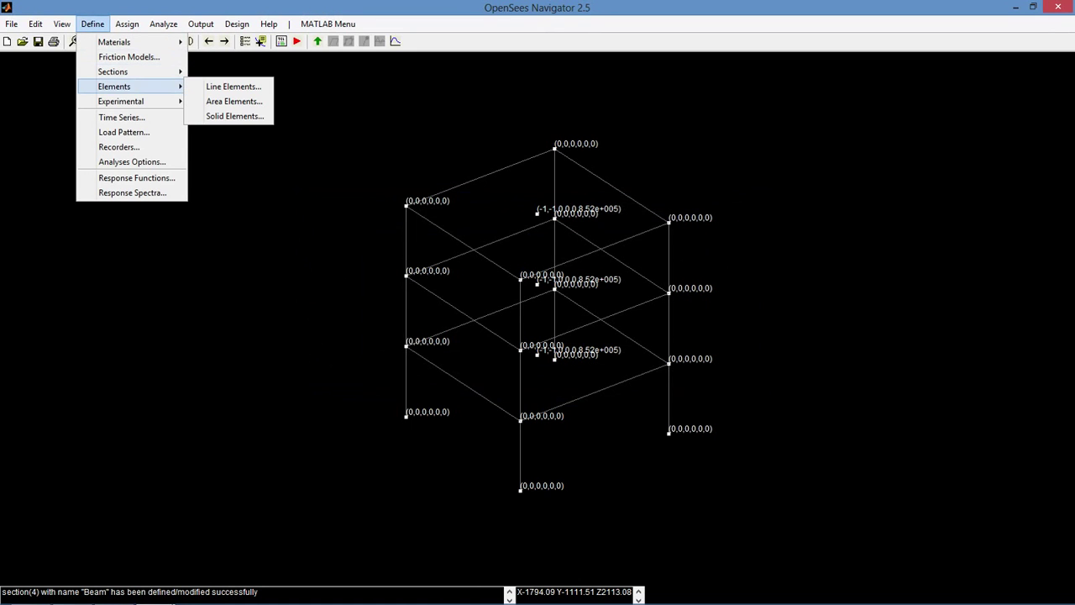
{"action": "left_click", "coordinate": [227, 86]}
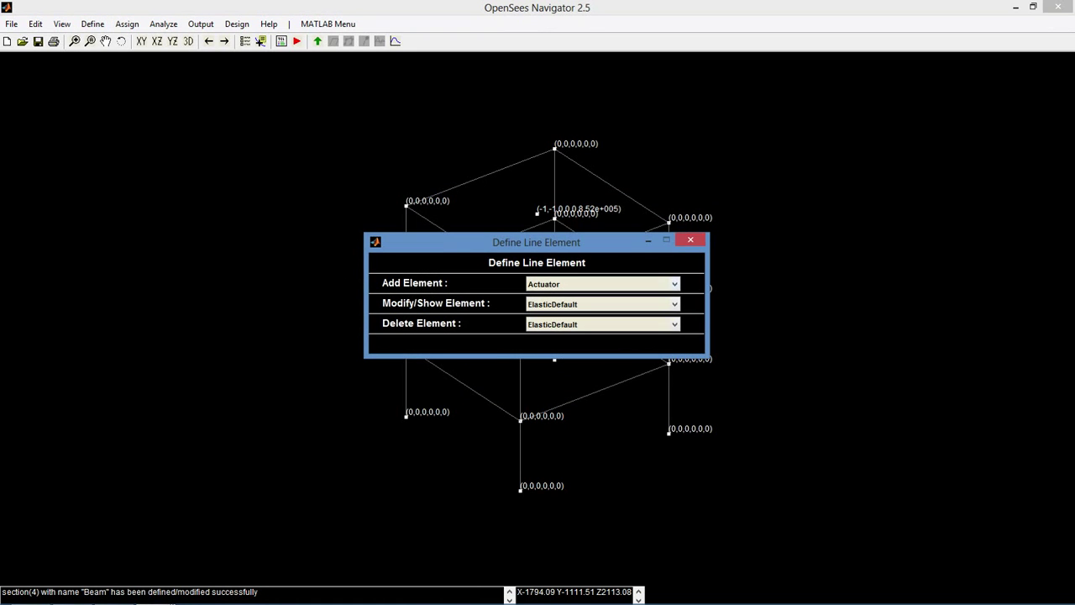
{"action": "left_click", "coordinate": [603, 284]}
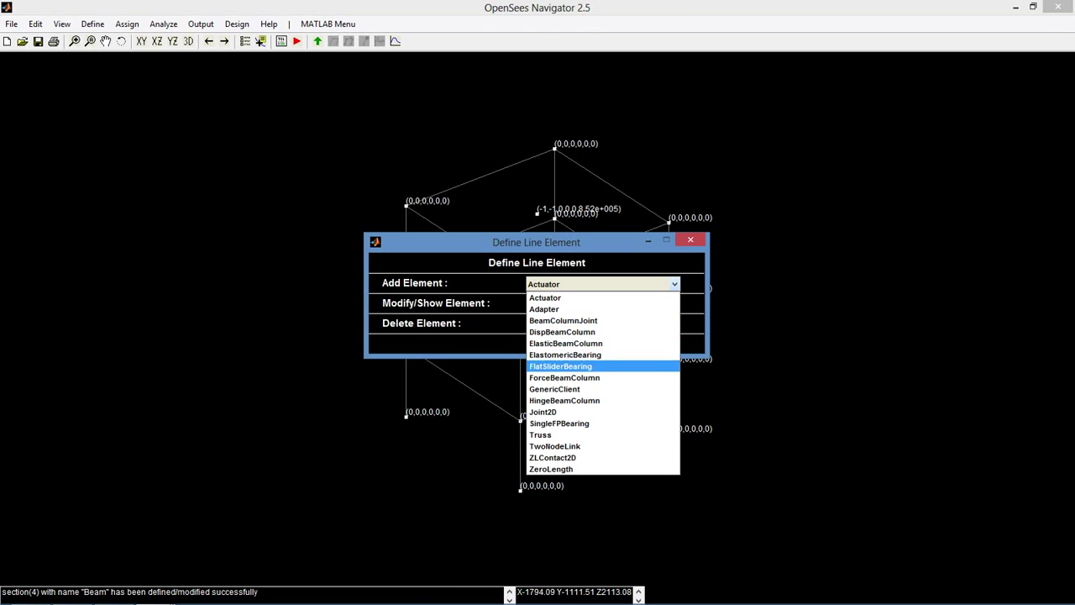
{"action": "left_click", "coordinate": [565, 378]}
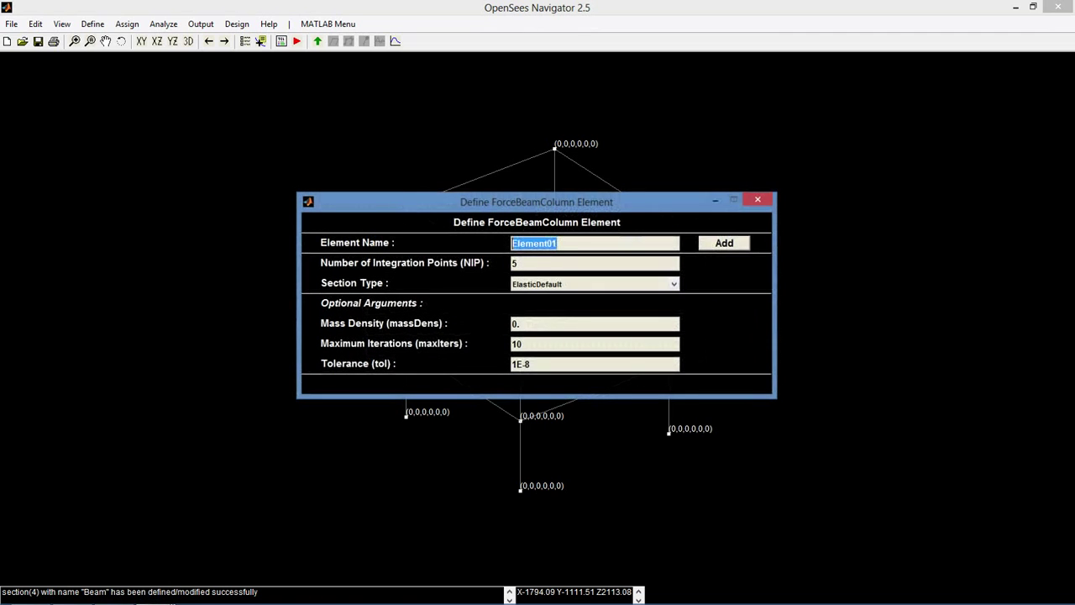
{"action": "type", "text": "Column"}
{"action": "key", "text": "Tab"}
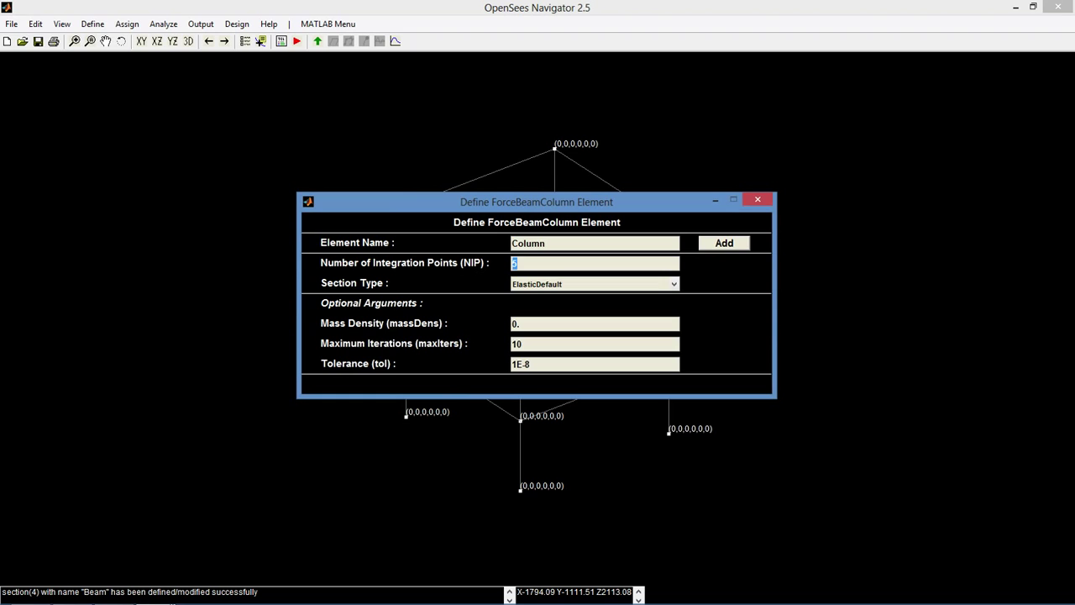
- Set the Column element to 4 integration points with the AggregatorColumn section, and add it
{"action": "type", "text": "4"}
{"action": "key", "text": "Tab"}
{"action": "key", "text": "alt+Down"}
{"action": "key", "text": "Down"}
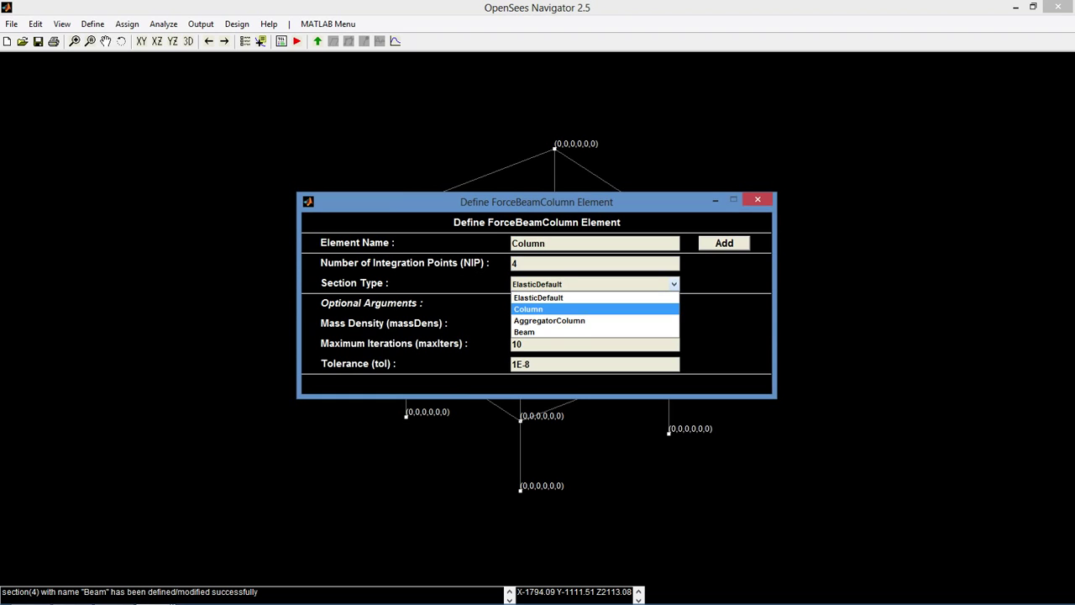
{"action": "key", "text": "Down"}
{"action": "key", "text": "Return"}
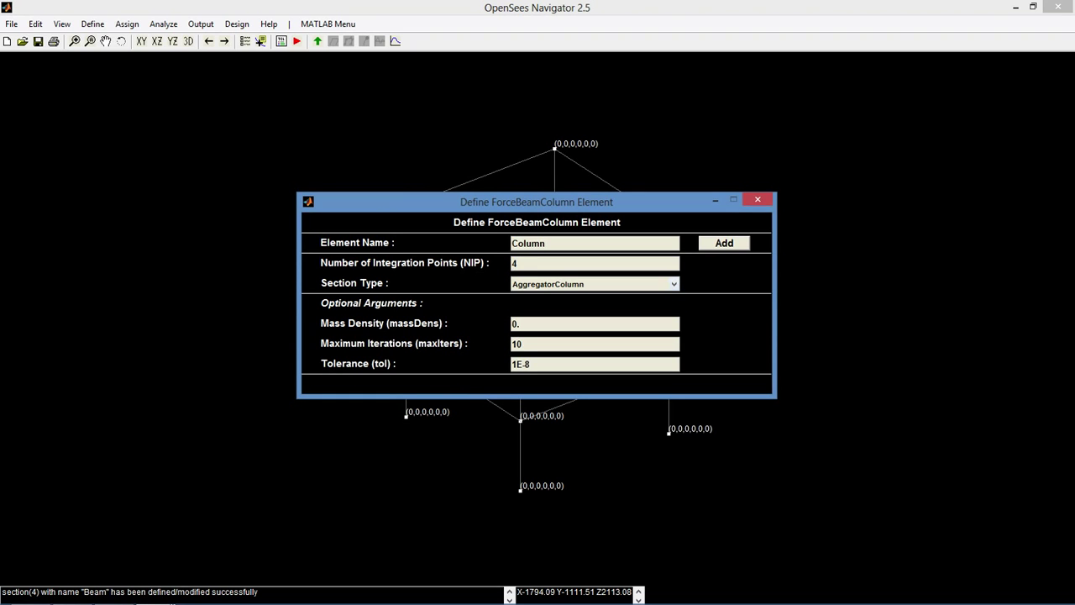
{"action": "left_click", "coordinate": [724, 244]}
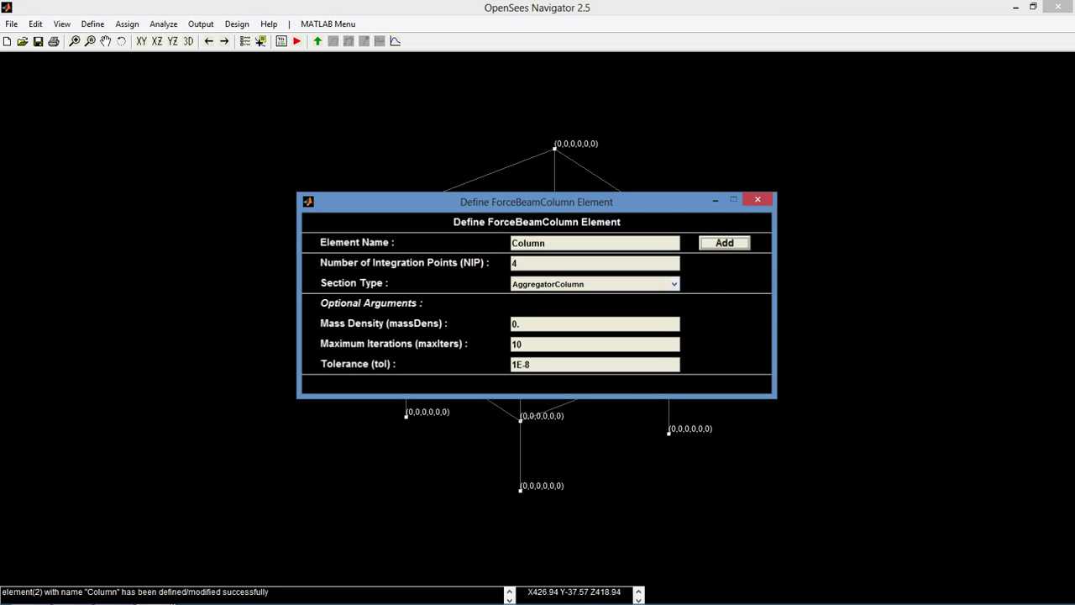
- Create another ForceBeamColumn line element, named Beam
{"action": "left_click", "coordinate": [674, 284]}
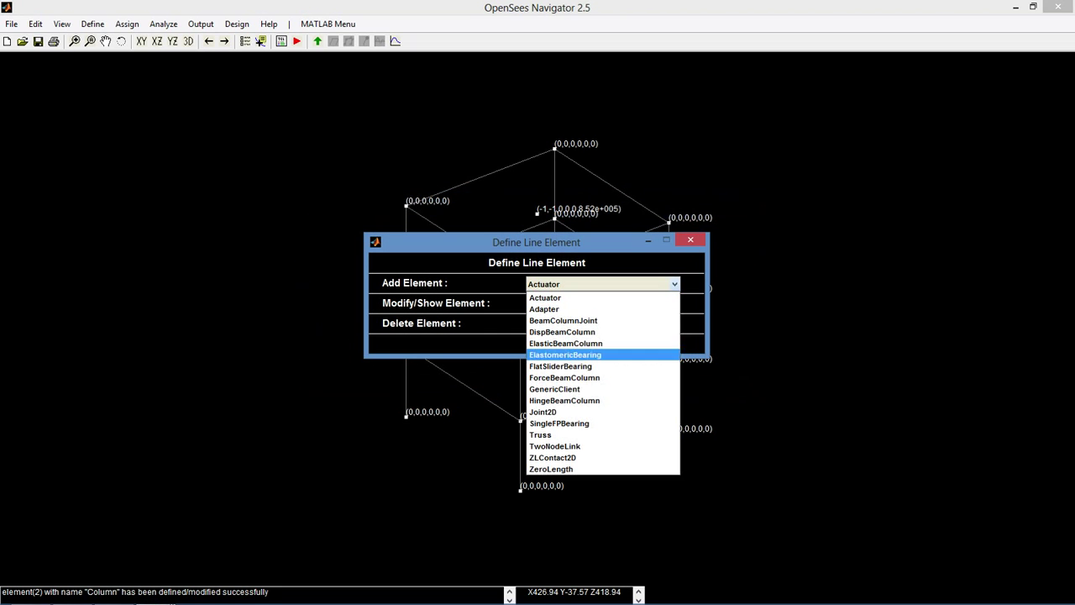
{"action": "left_click", "coordinate": [603, 378]}
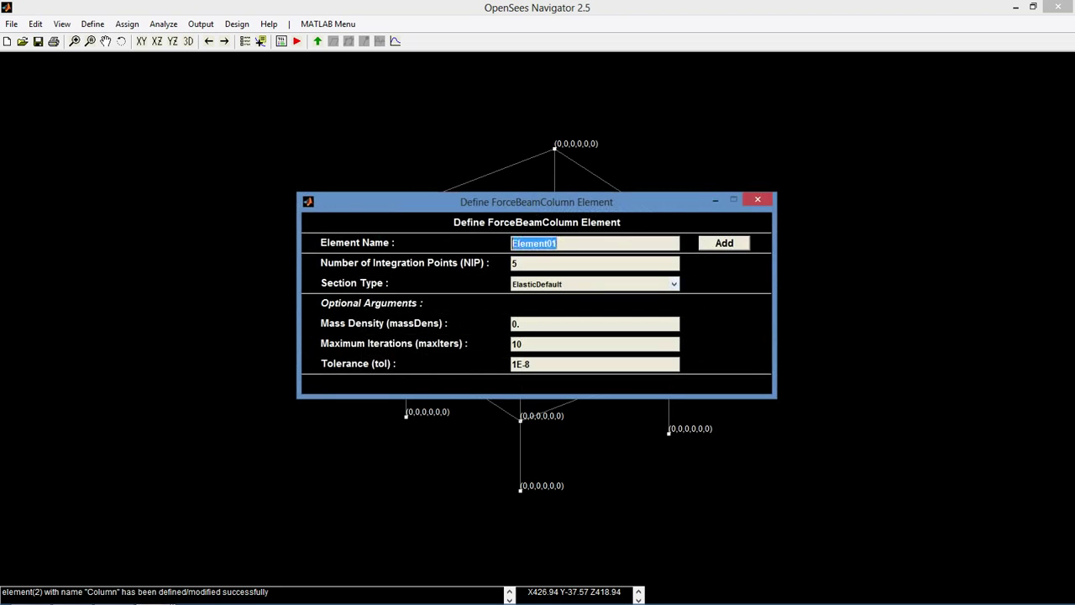
{"action": "type", "text": "Beam"}
{"action": "key", "text": "BackSpace"}
{"action": "key", "text": "BackSpace"}
{"action": "key", "text": "BackSpace"}
{"action": "key", "text": "BackSpace"}
{"action": "type", "text": "Beam"}
{"action": "key", "text": "Tab"}
- Set the Beam element to 3 integration points with the Beam section, add it, and finish defining line elements
{"action": "type", "text": "4"}
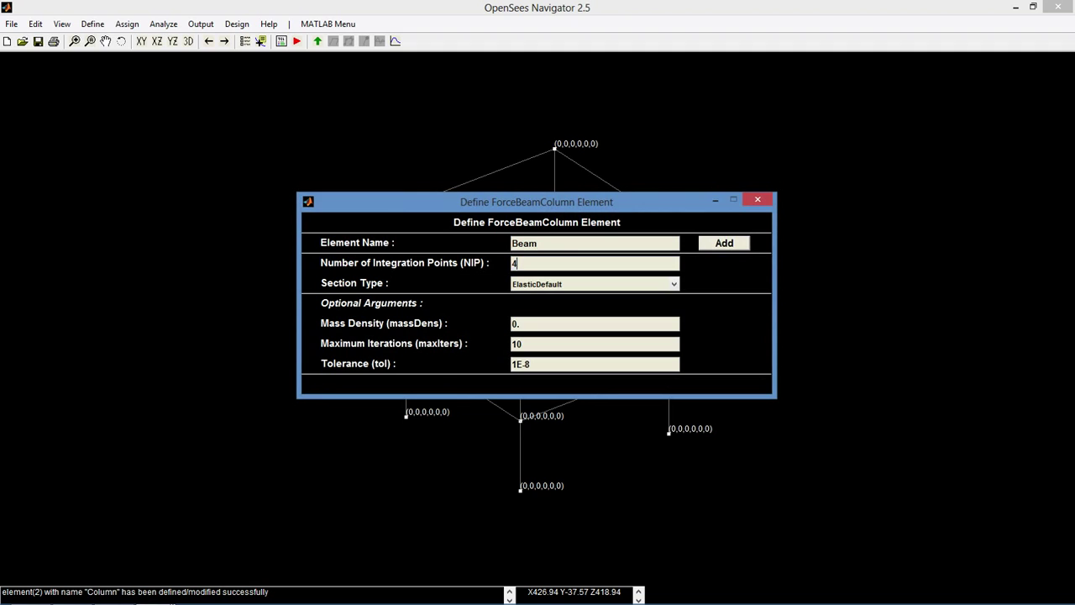
{"action": "key", "text": "BackSpace"}
{"action": "type", "text": "3"}
{"action": "left_click", "coordinate": [674, 284]}
{"action": "key", "text": "Down"}
{"action": "key", "text": "Down"}
{"action": "key", "text": "Down"}
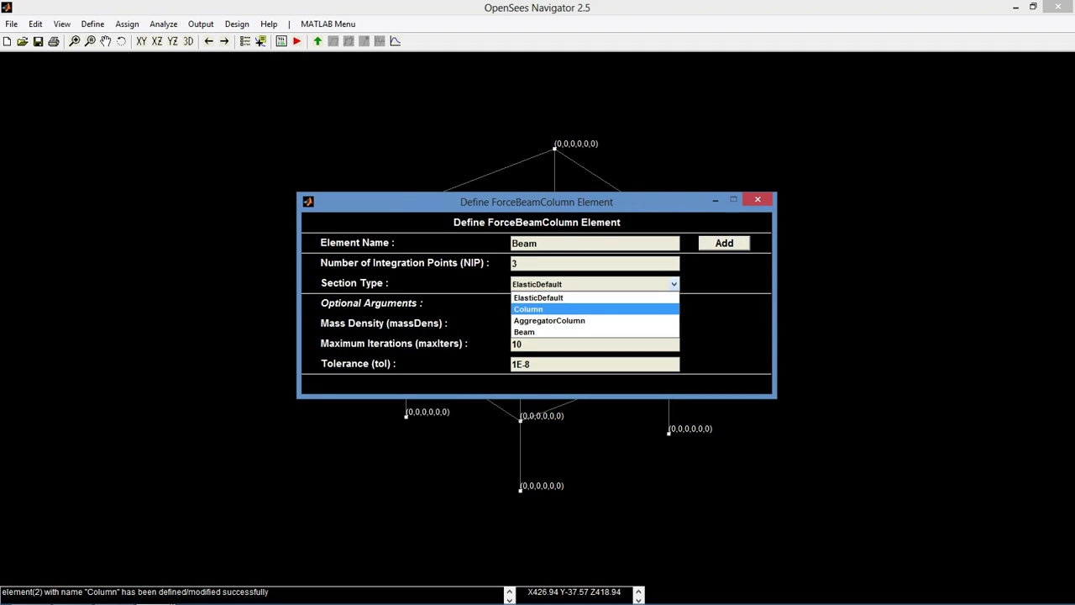
{"action": "key", "text": "Return"}
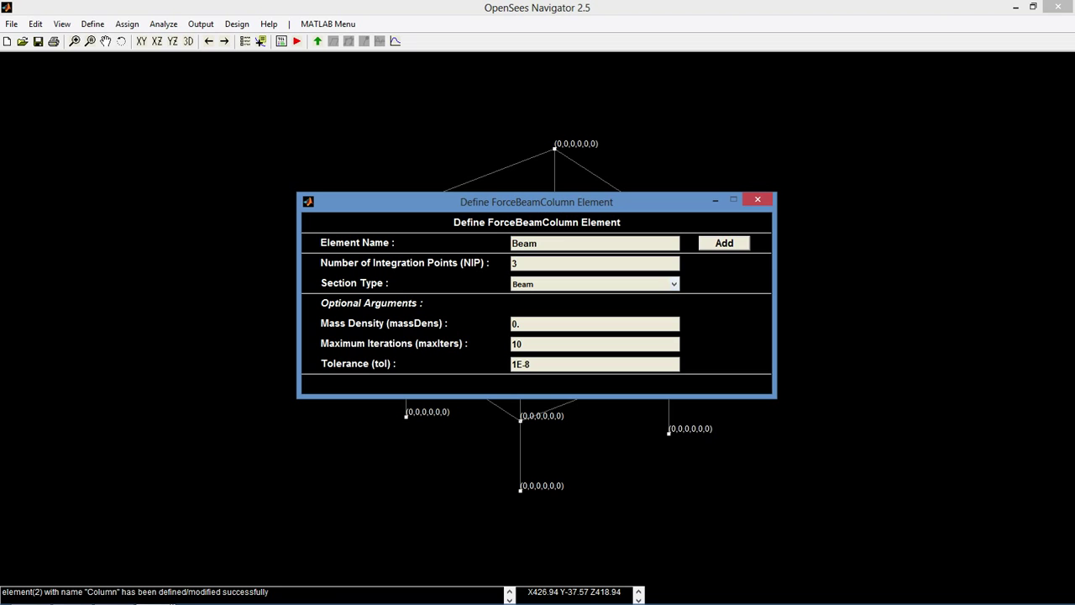
{"action": "left_click", "coordinate": [724, 243]}
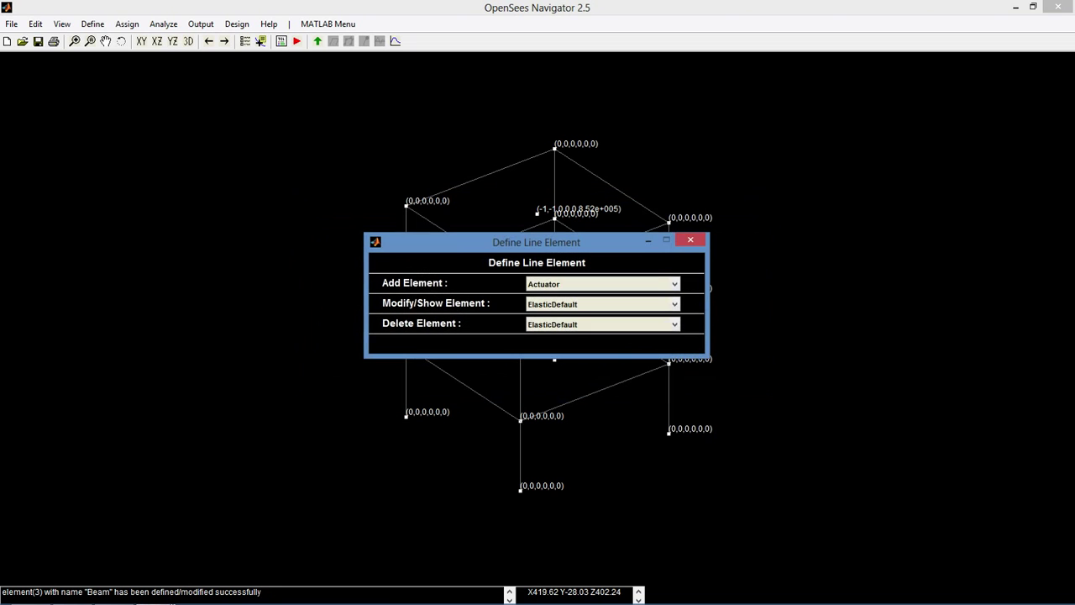
{"action": "left_click", "coordinate": [690, 240]}
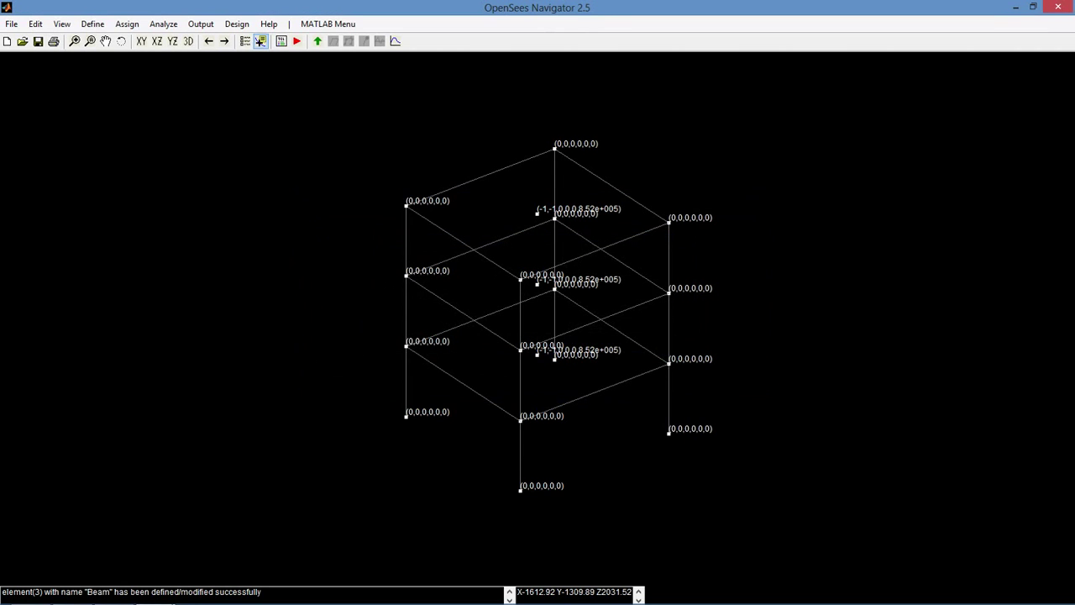
- Assign the Column element type to elements 1:12
{"action": "left_click", "coordinate": [127, 23]}
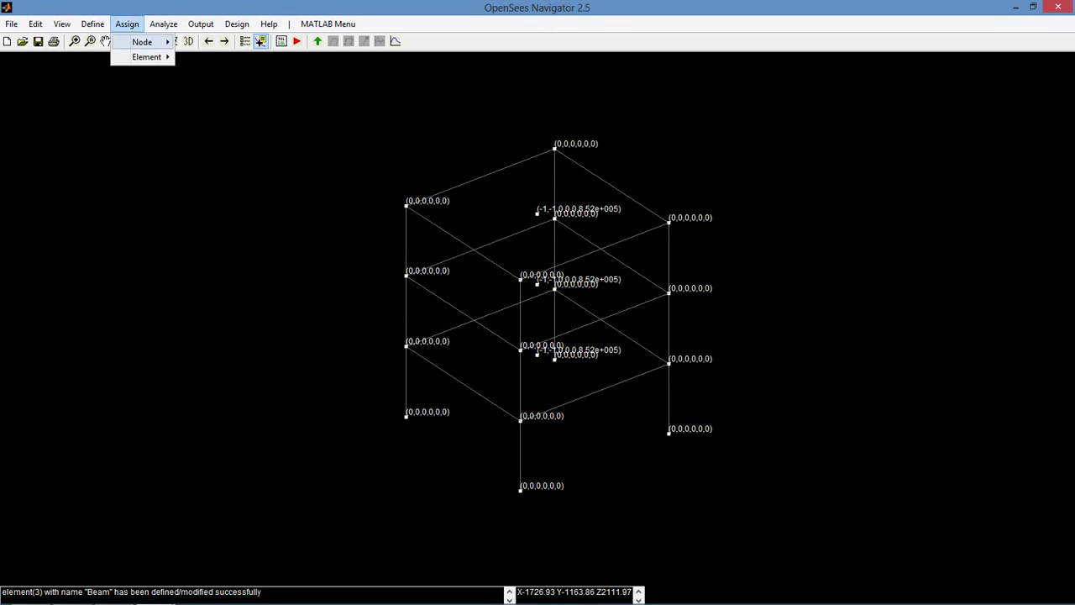
{"action": "mouse_move", "coordinate": [147, 56]}
{"action": "left_click", "coordinate": [206, 56]}
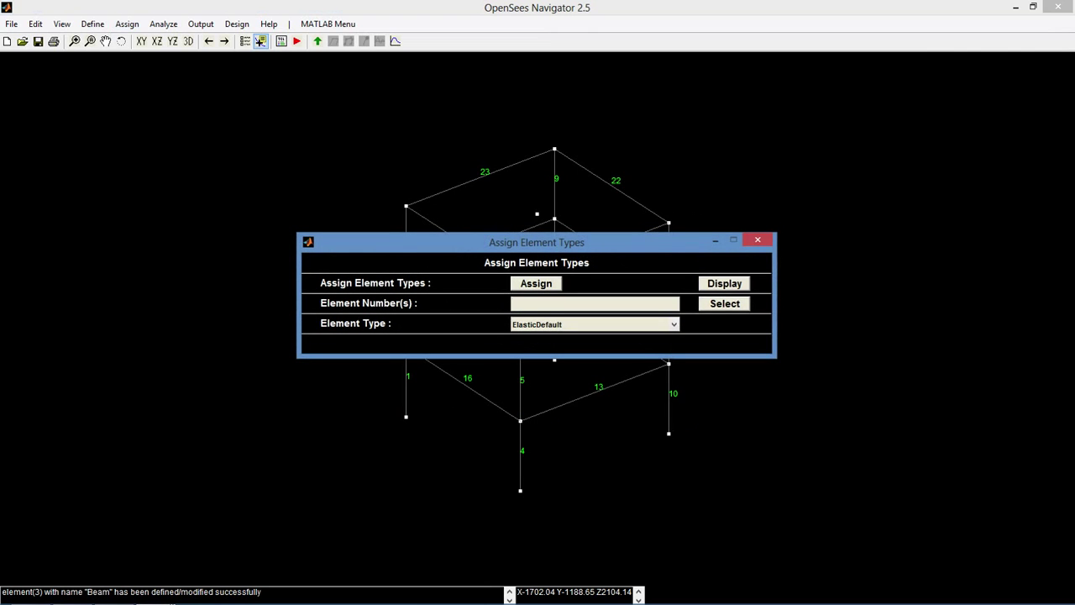
{"action": "type", "text": "1:12"}
{"action": "left_click", "coordinate": [674, 324]}
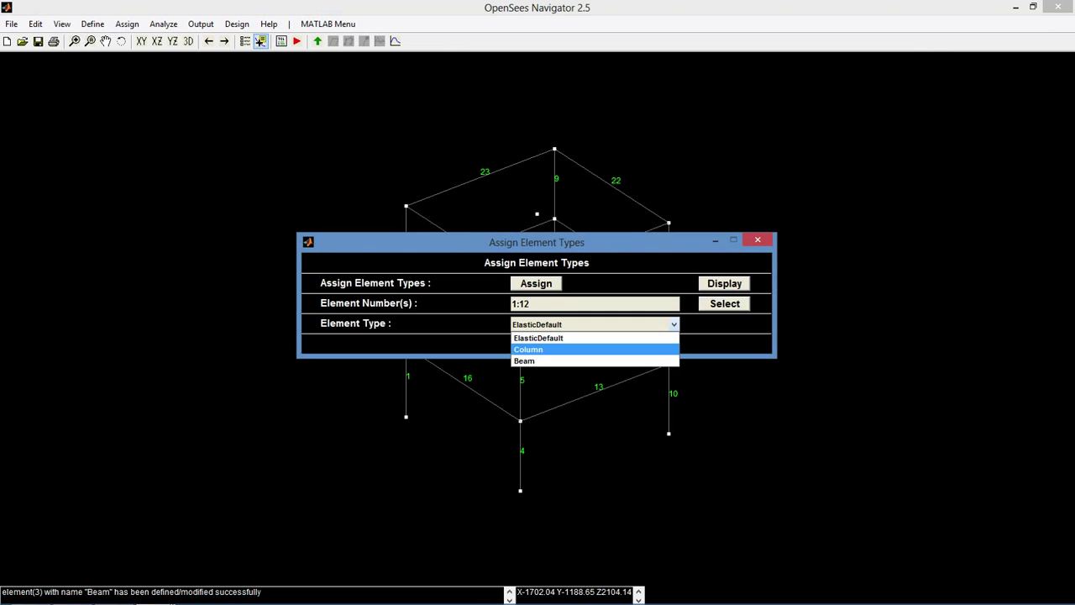
{"action": "left_click", "coordinate": [595, 350]}
{"action": "left_click", "coordinate": [536, 284]}
- Assign the Beam element type to elements 13:24
{"action": "left_click", "coordinate": [539, 303]}
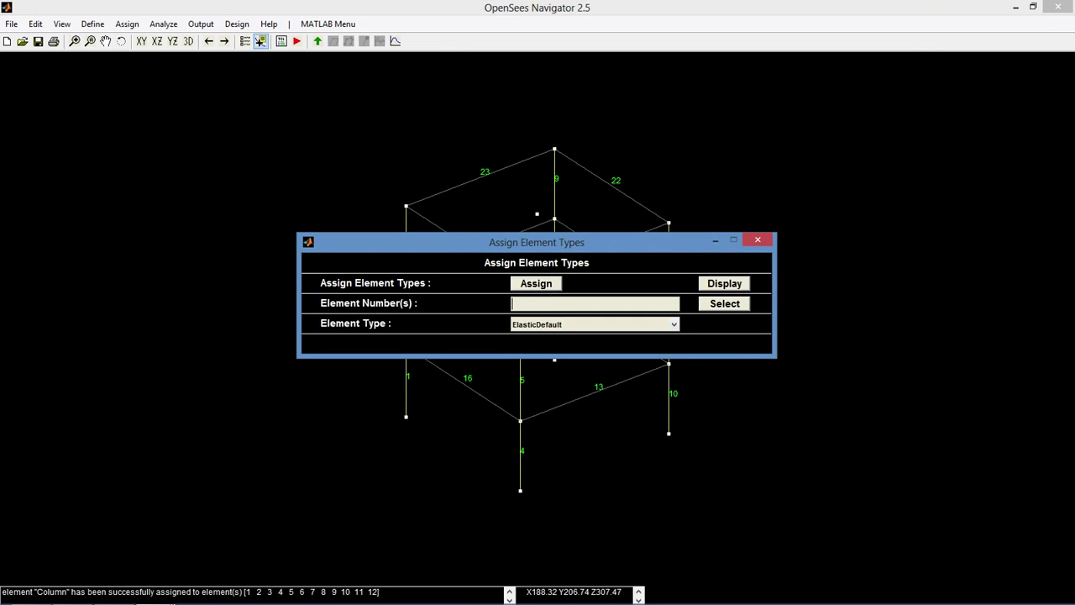
{"action": "type", "text": "13:24"}
{"action": "left_click", "coordinate": [674, 324]}
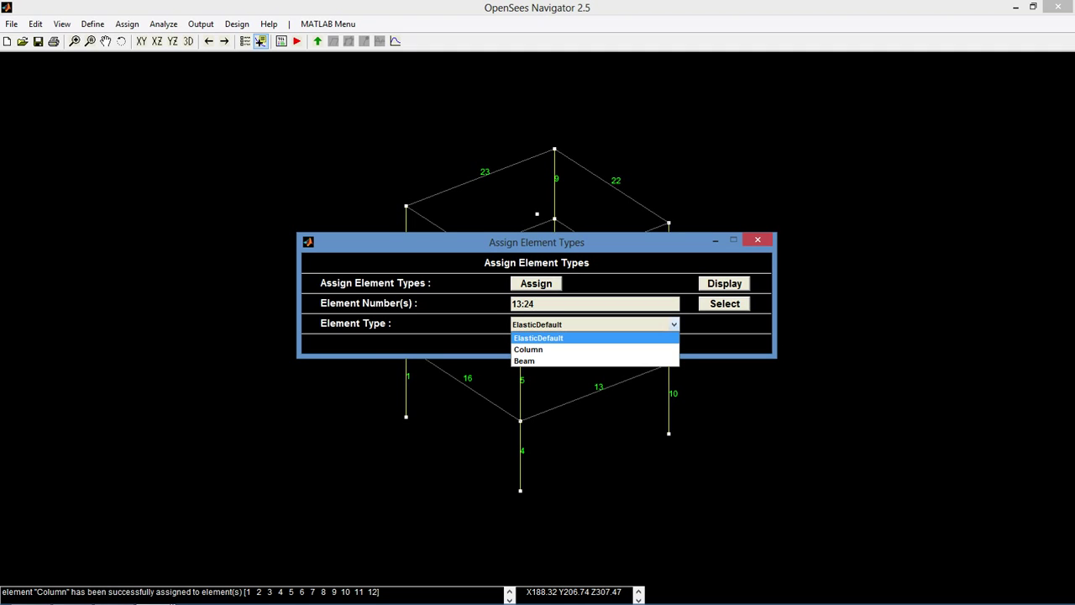
{"action": "key", "text": "Down"}
{"action": "key", "text": "Down"}
{"action": "key", "text": "Return"}
{"action": "left_click", "coordinate": [536, 284]}
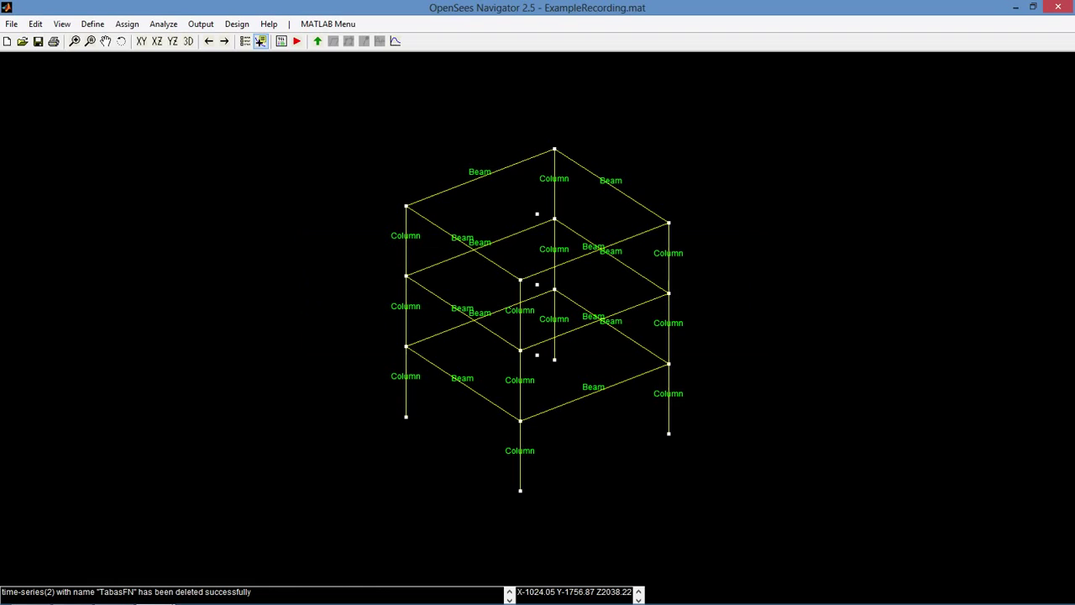
- Create a PathFile time series named TabasFN with a time interval of 0.02
{"action": "left_click", "coordinate": [93, 24]}
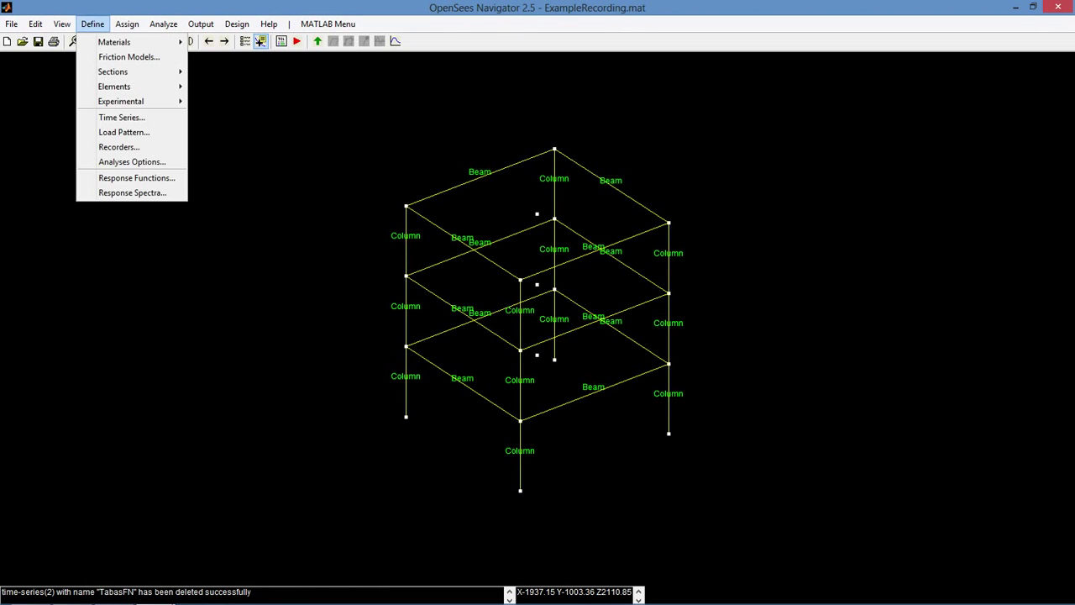
{"action": "left_click", "coordinate": [122, 118]}
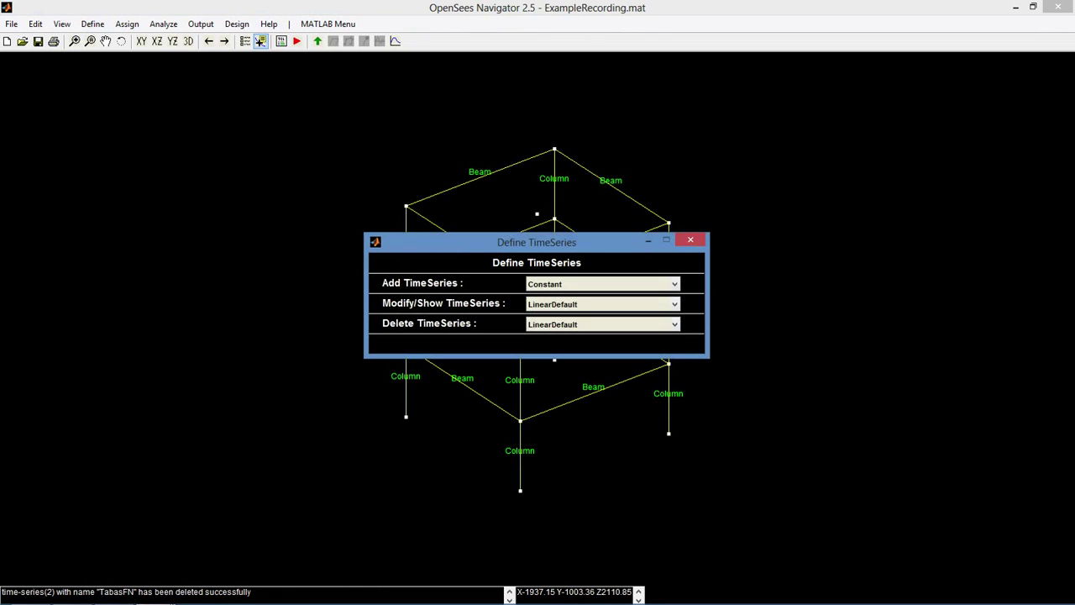
{"action": "left_click", "coordinate": [604, 284]}
{"action": "left_click", "coordinate": [588, 332]}
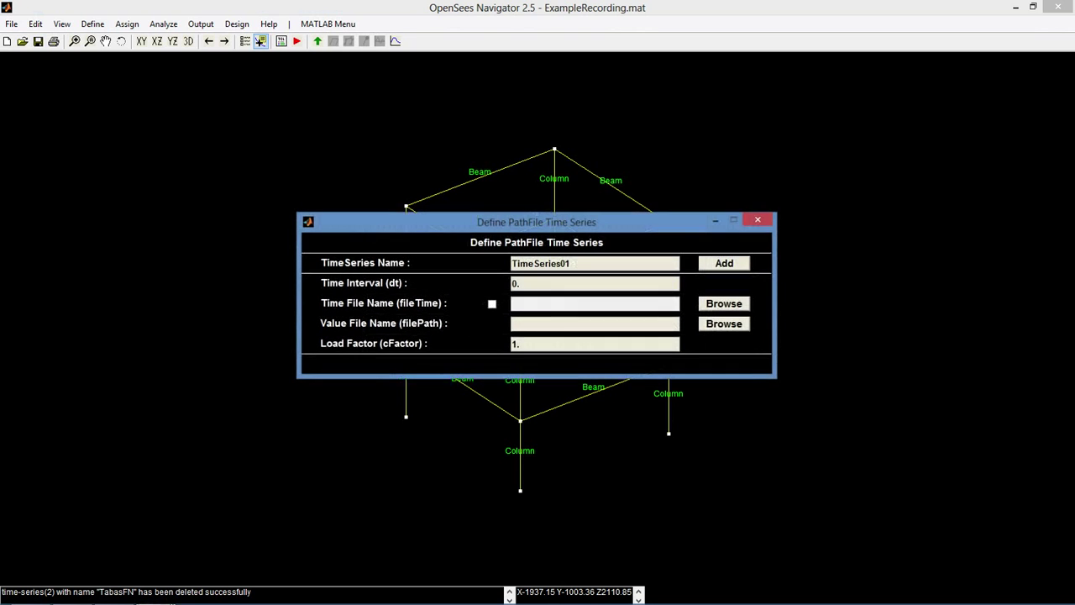
{"action": "double_click", "coordinate": [570, 264]}
{"action": "type", "text": "TabasDN"}
{"action": "key", "text": "BackSpace"}
{"action": "key", "text": "BackSpace"}
{"action": "type", "text": "FN"}
{"action": "key", "text": "Tab"}
{"action": "type", "text": "0.02"}
- Choose TabasFN.thf from the Example_Three_Files folder under BRB Frames Research as the time series value file
{"action": "left_click", "coordinate": [724, 323]}
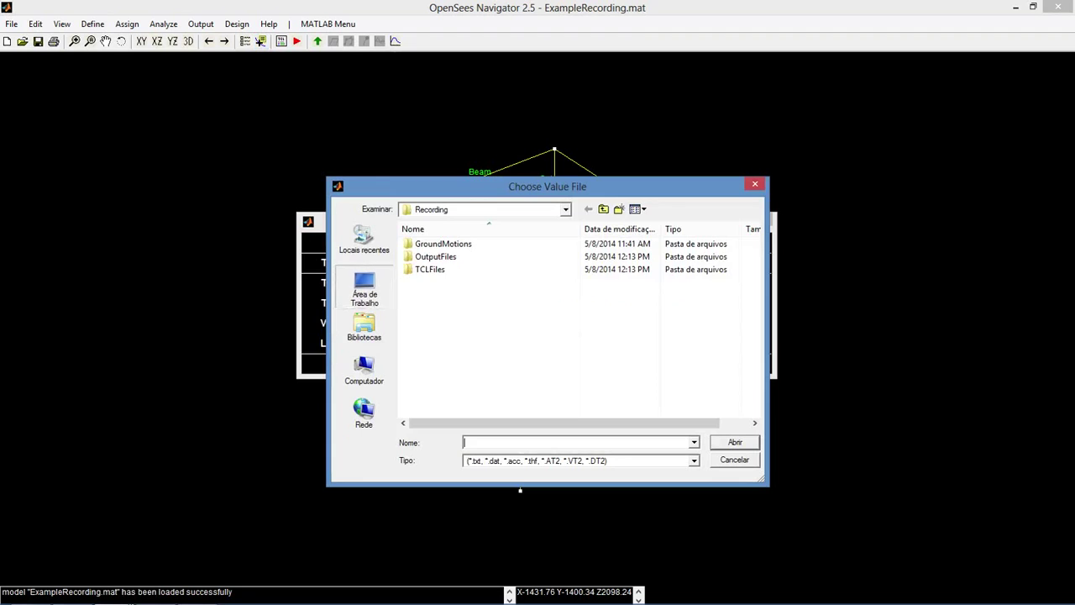
{"action": "left_click", "coordinate": [364, 290]}
{"action": "double_click", "coordinate": [474, 311]}
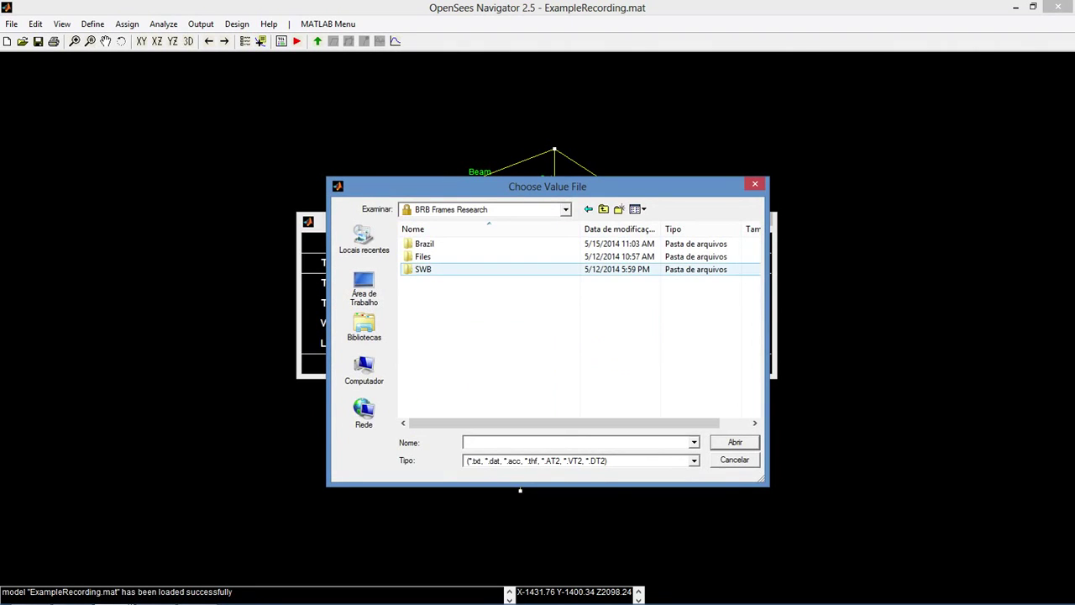
{"action": "double_click", "coordinate": [422, 256]}
{"action": "double_click", "coordinate": [429, 243]}
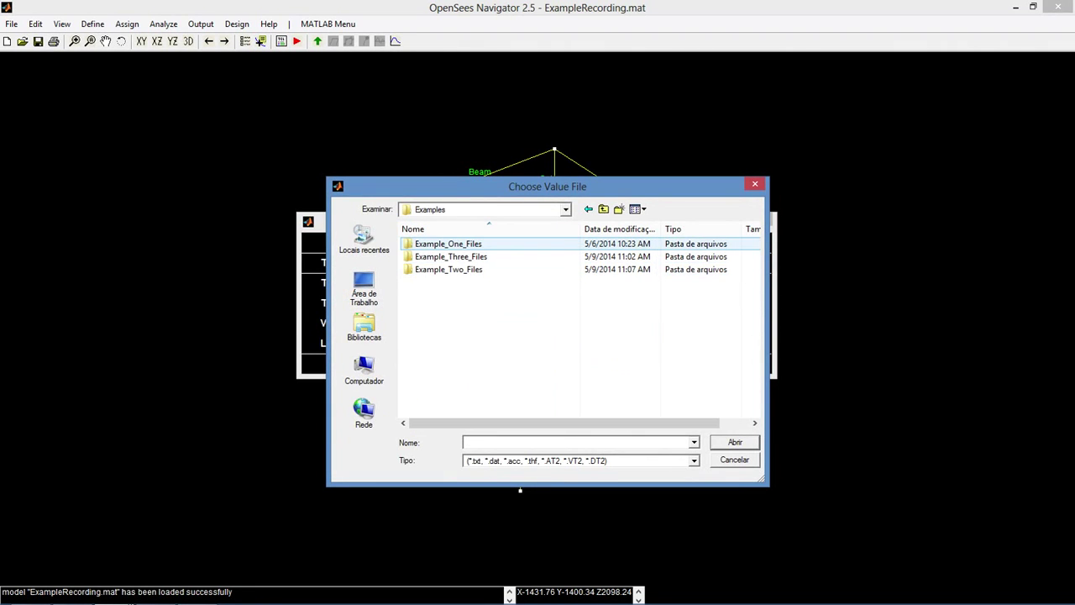
{"action": "double_click", "coordinate": [450, 256]}
{"action": "double_click", "coordinate": [430, 295]}
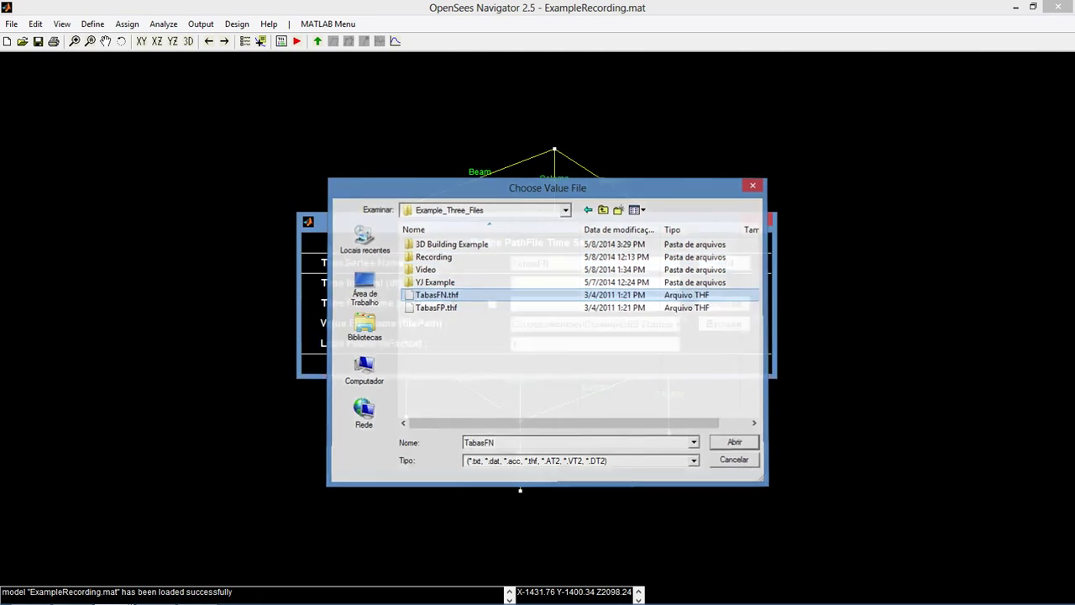
- Define the TabasFN time series with a time interval of 0.02 and a load factor of 386.4, overwriting the existing definition
{"action": "left_click", "coordinate": [595, 284]}
{"action": "type", "text": "0.02"}
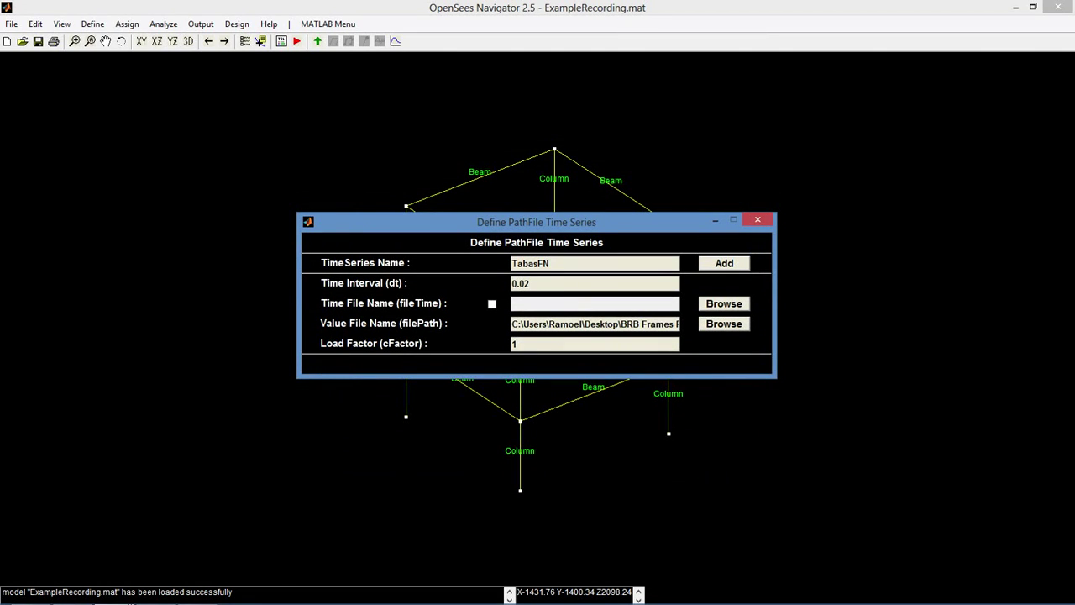
{"action": "key", "text": "Return"}
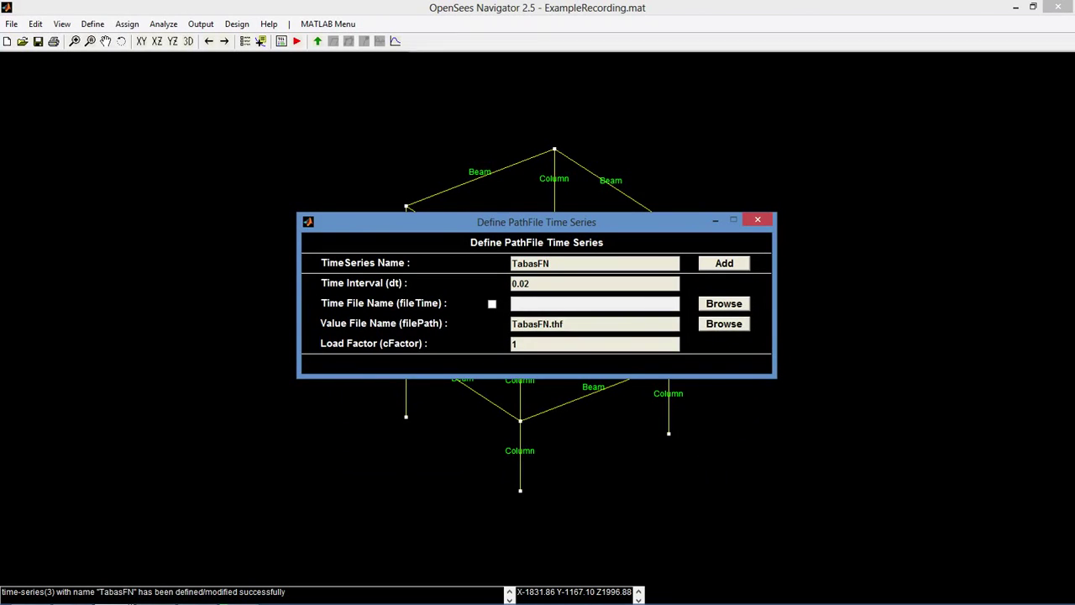
{"action": "key", "text": "Tab"}
{"action": "type", "text": "386."}
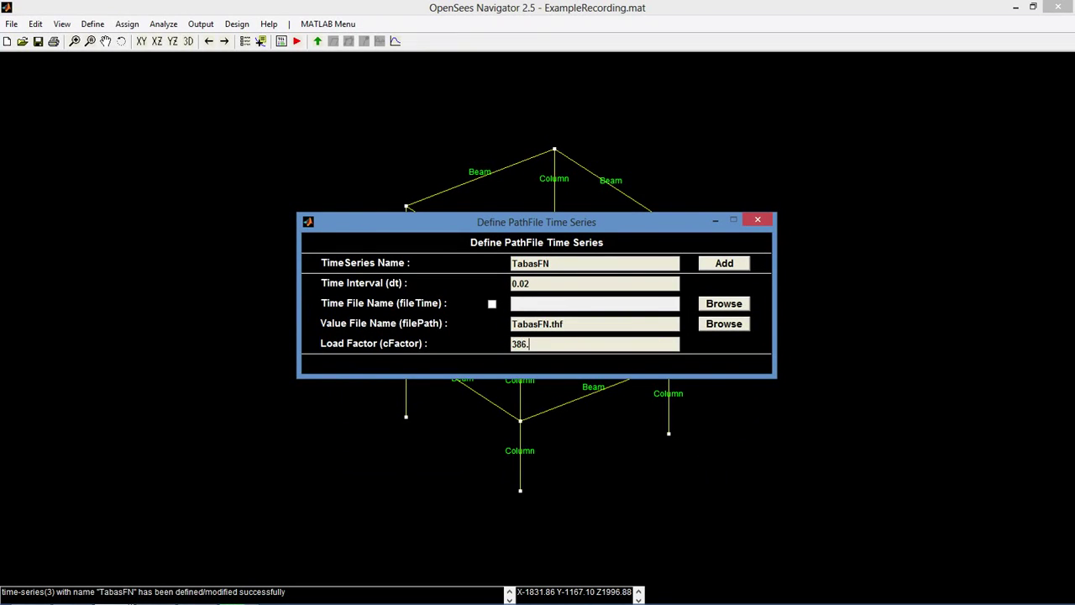
{"action": "type", "text": "4"}
{"action": "key", "text": "Return"}
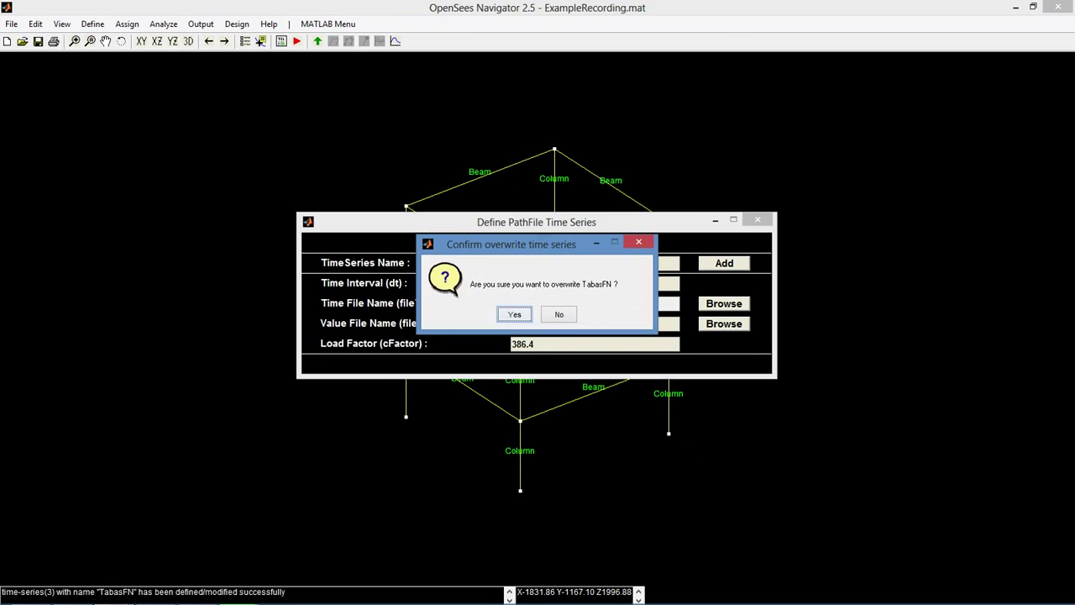
{"action": "key", "text": "Return"}
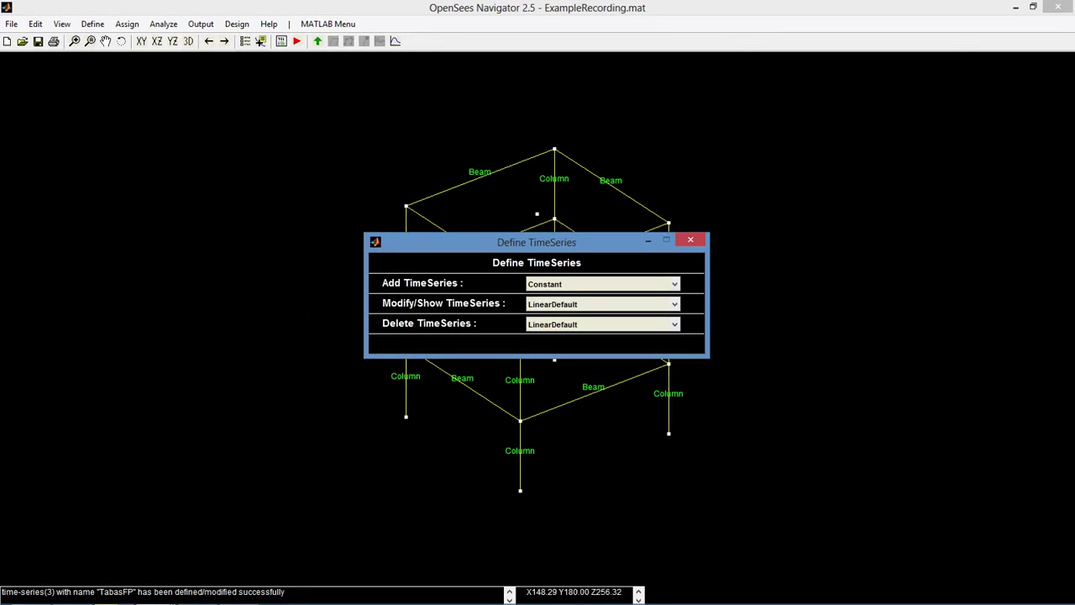
- Start a new PathFile time series named TabasFP with a time interval of 0.02
{"action": "left_click", "coordinate": [674, 284]}
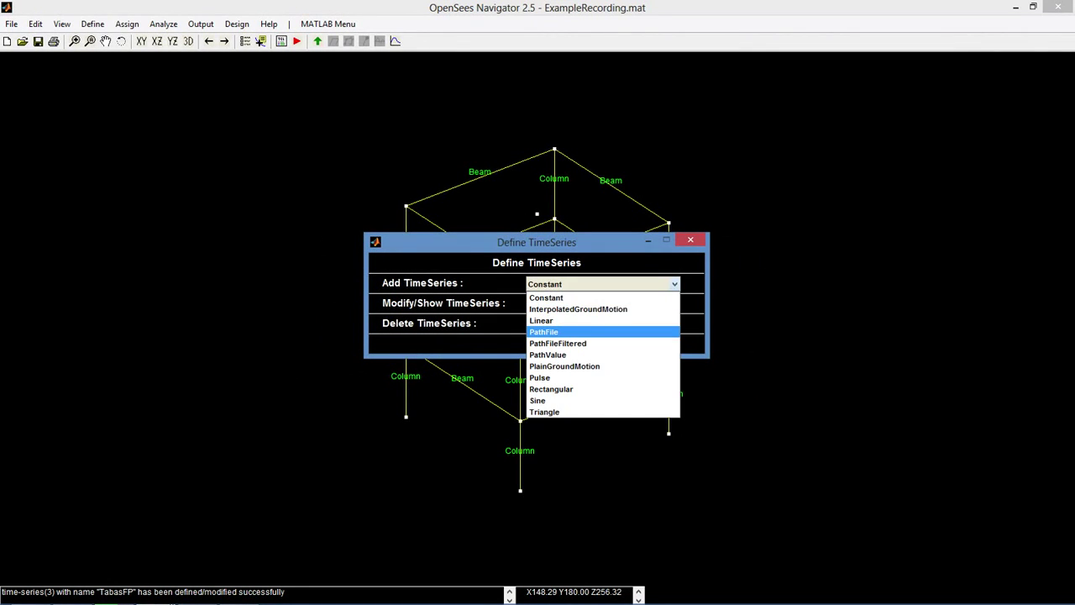
{"action": "key", "text": "Return"}
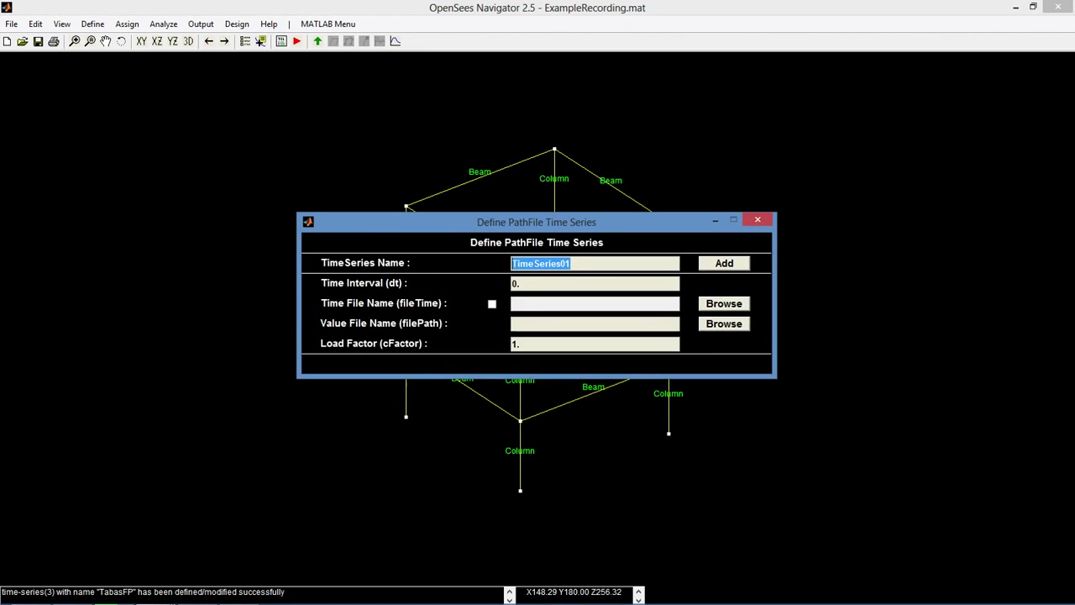
{"action": "type", "text": "TabasFP"}
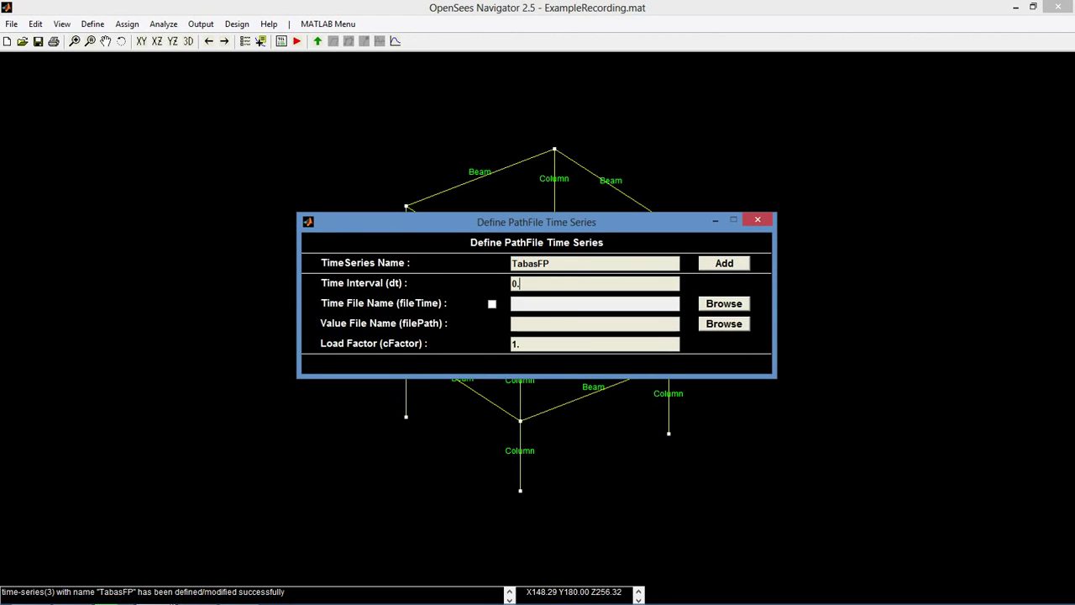
{"action": "key", "text": "Tab"}
{"action": "type", "text": "0.02"}
- Choose TabasFP.thf from the Example_Three_Files folder under BRB Frames Research as the time series value file
{"action": "left_click", "coordinate": [724, 324]}
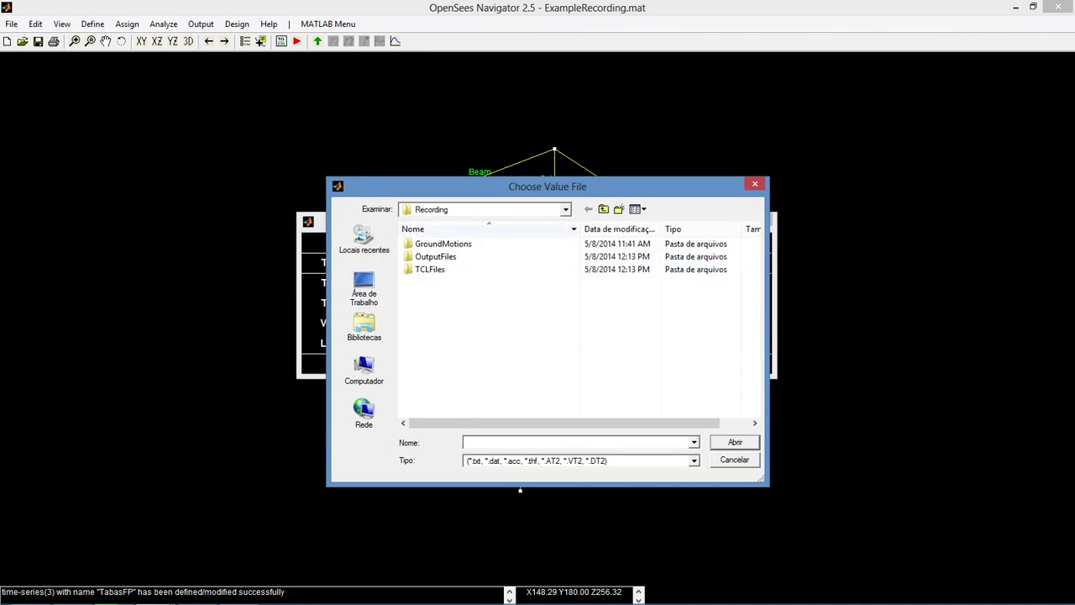
{"action": "left_click", "coordinate": [364, 288]}
{"action": "double_click", "coordinate": [475, 307]}
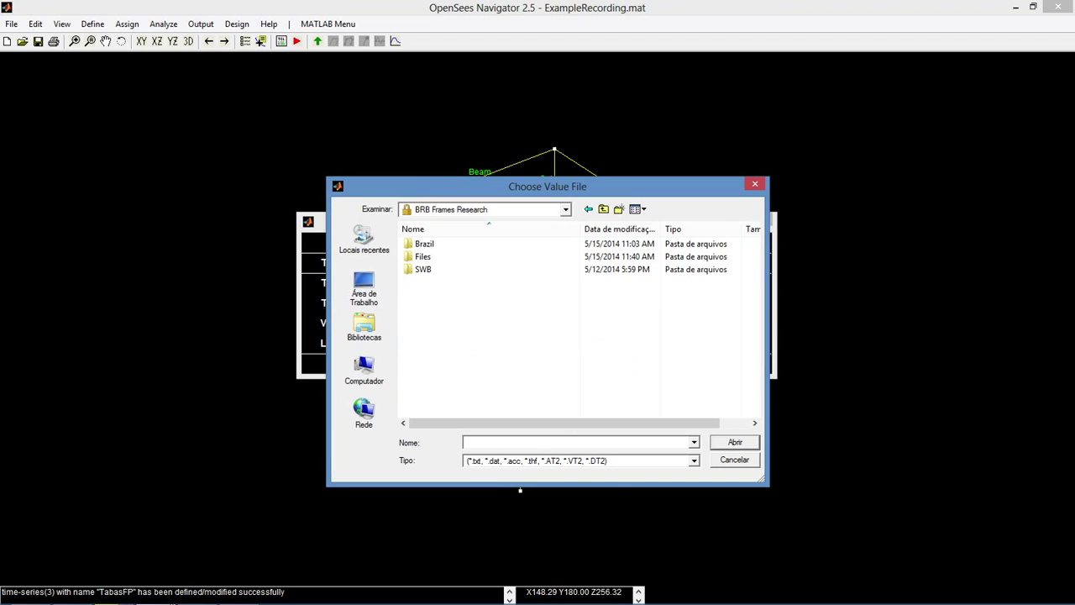
{"action": "double_click", "coordinate": [422, 257]}
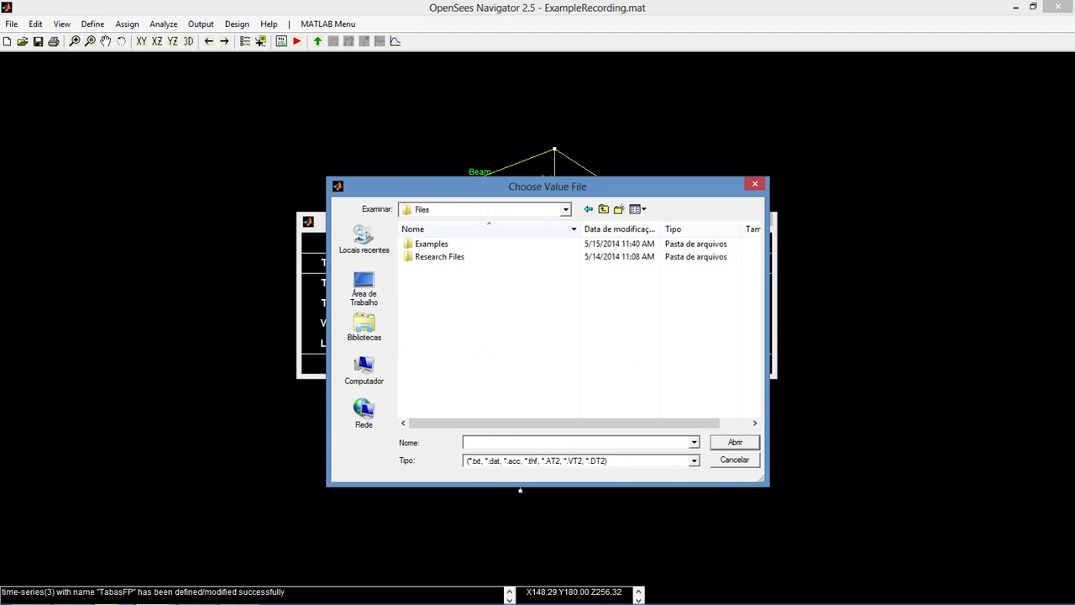
{"action": "double_click", "coordinate": [429, 243]}
{"action": "double_click", "coordinate": [451, 257]}
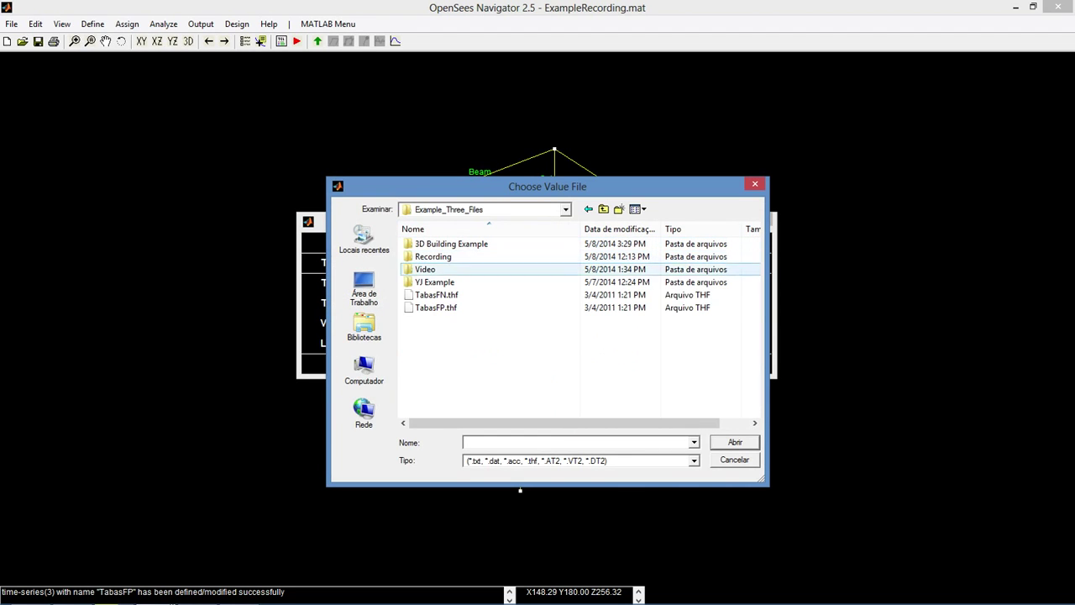
{"action": "left_click", "coordinate": [437, 308]}
{"action": "left_click", "coordinate": [735, 442]}
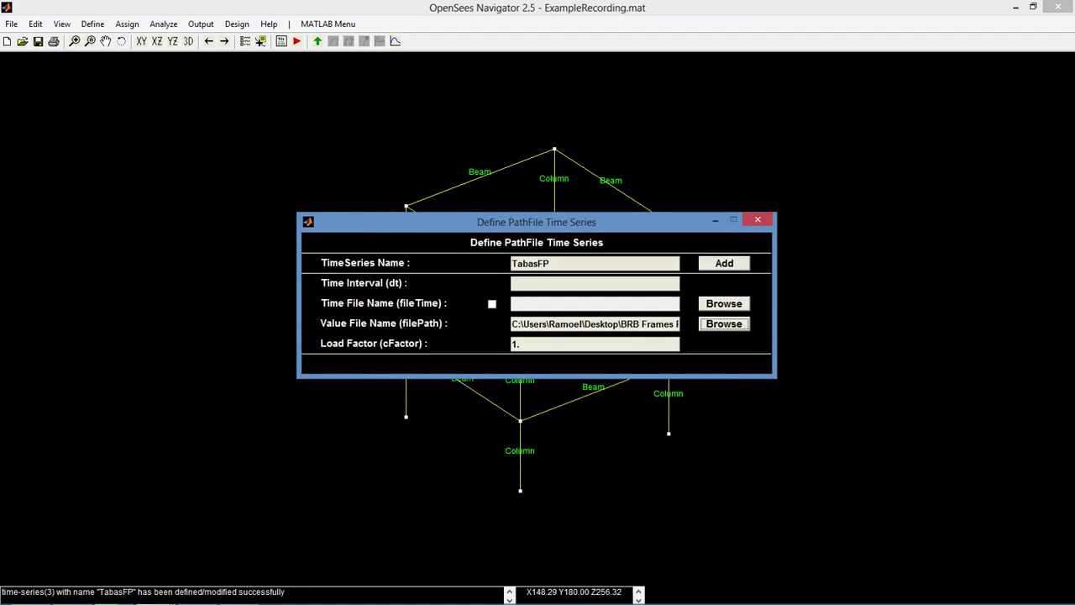
- Set the TabasFP time interval to 0.02 and load factor to 386.4, and save it over the existing series
{"action": "left_click", "coordinate": [569, 324]}
{"action": "type", "text": "0.02"}
{"action": "double_click", "coordinate": [518, 345]}
{"action": "type", "text": "386.4"}
{"action": "left_click", "coordinate": [724, 264]}
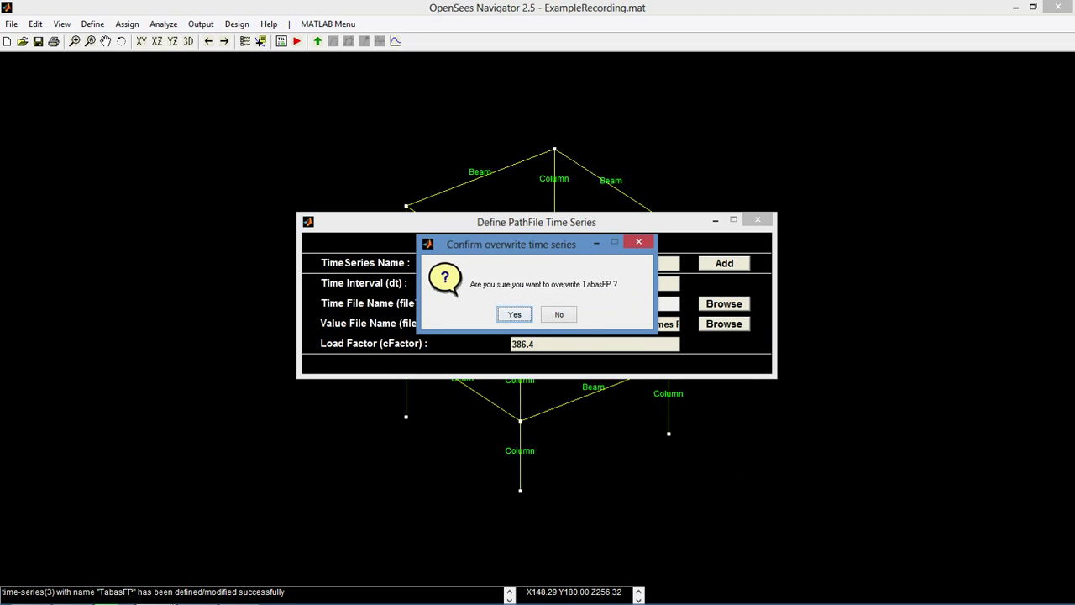
{"action": "left_click", "coordinate": [514, 314]}
{"action": "left_click", "coordinate": [691, 240]}
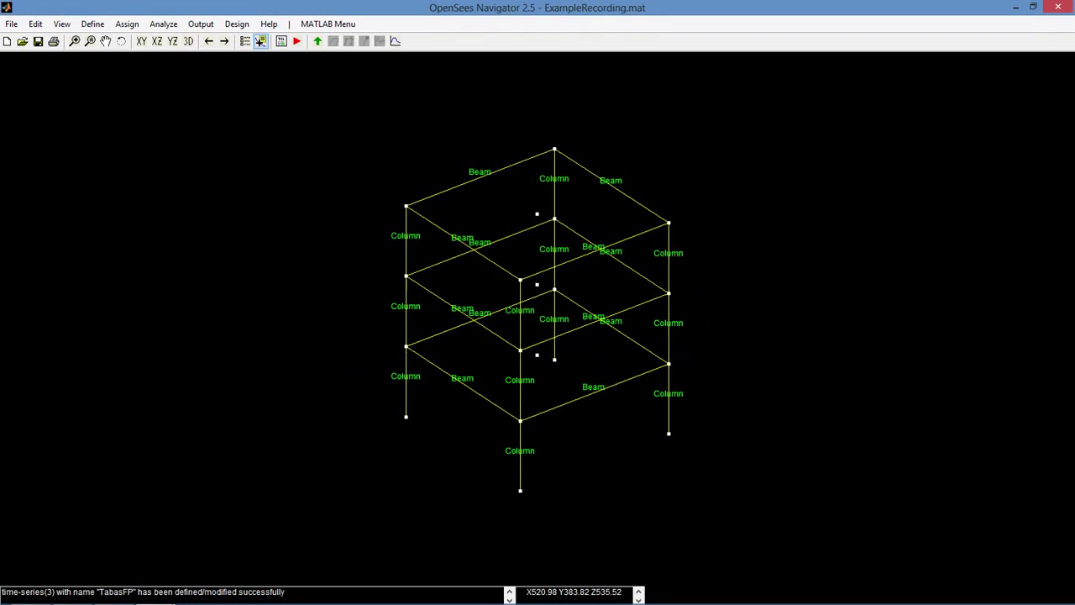
- Define a Plain load pattern named Gravity using the LinearDefault time series
{"action": "left_click", "coordinate": [93, 23]}
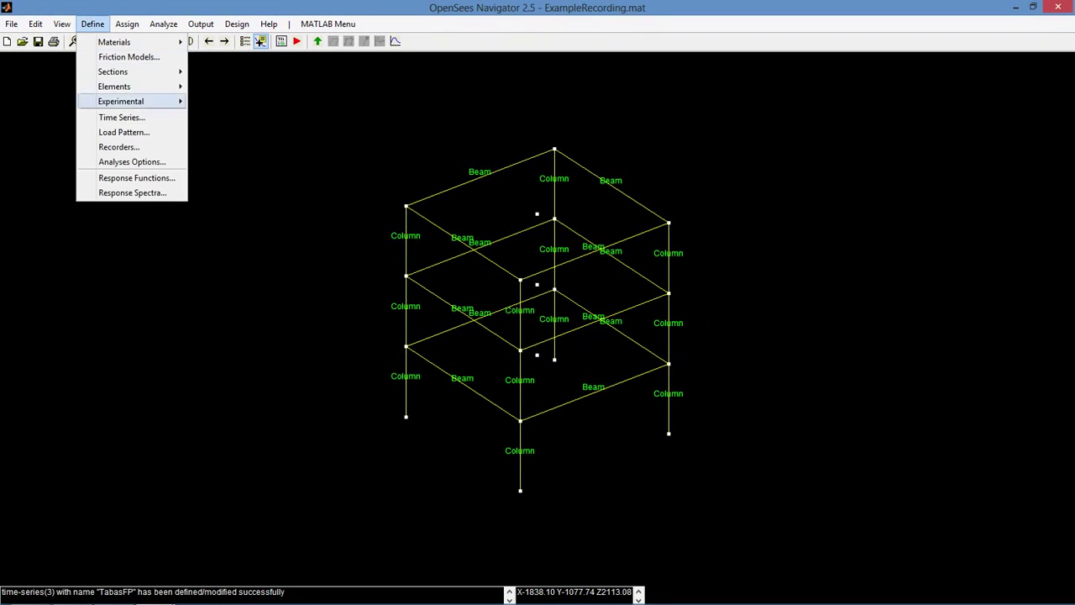
{"action": "left_click", "coordinate": [123, 132]}
{"action": "left_click", "coordinate": [603, 284]}
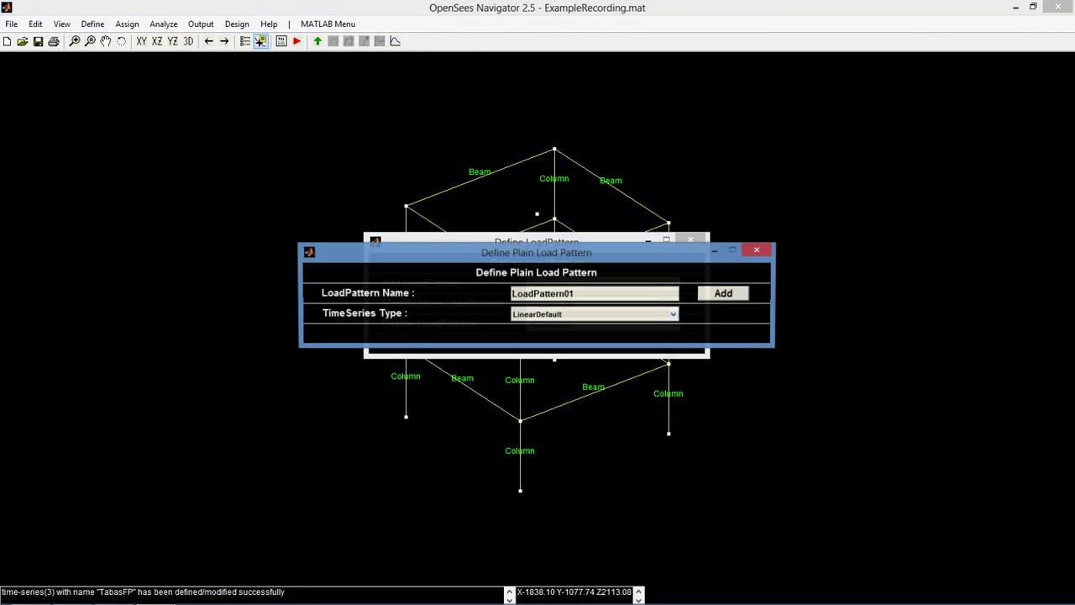
{"action": "key", "text": "Tab"}
{"action": "type", "text": "Gravity"}
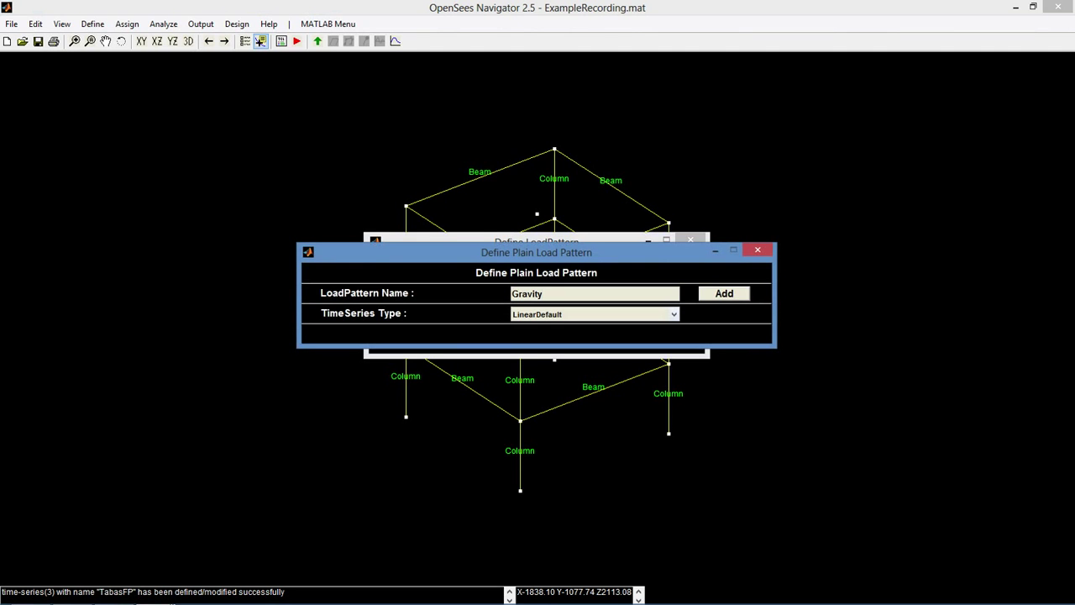
{"action": "key", "text": "Tab"}
{"action": "key", "text": "space"}
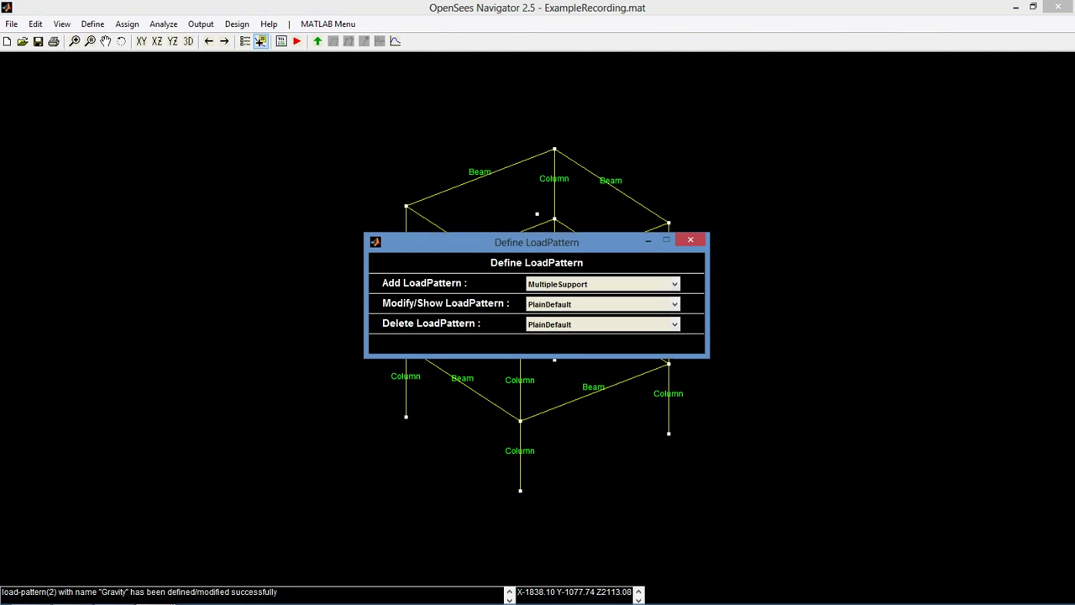
- Define a UniformExcitation load pattern named TabasFN using the TabasFN time series in direction 1
{"action": "left_click", "coordinate": [674, 284]}
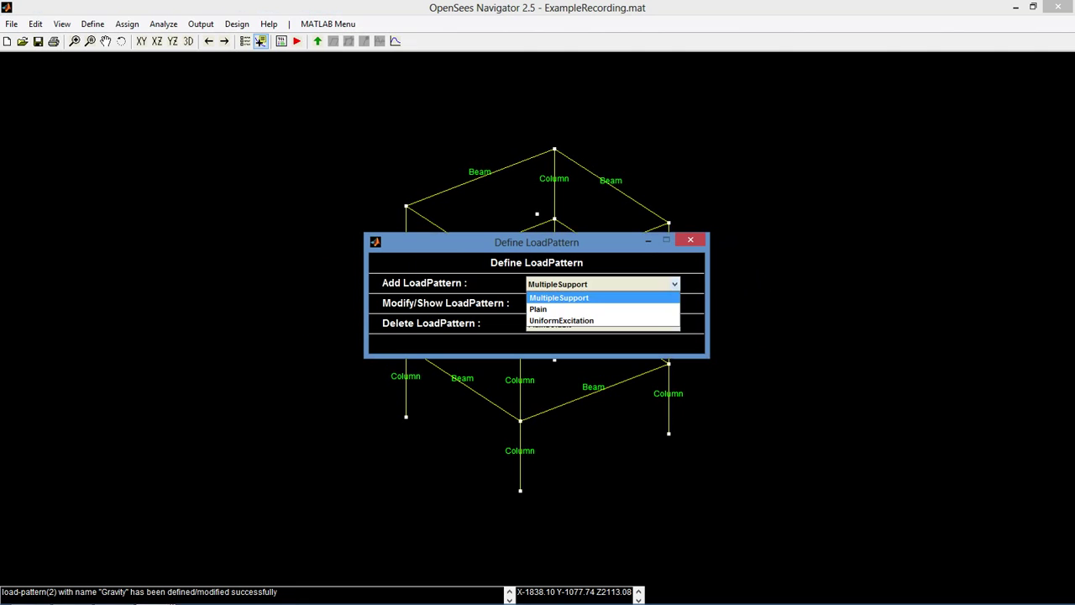
{"action": "key", "text": "Return"}
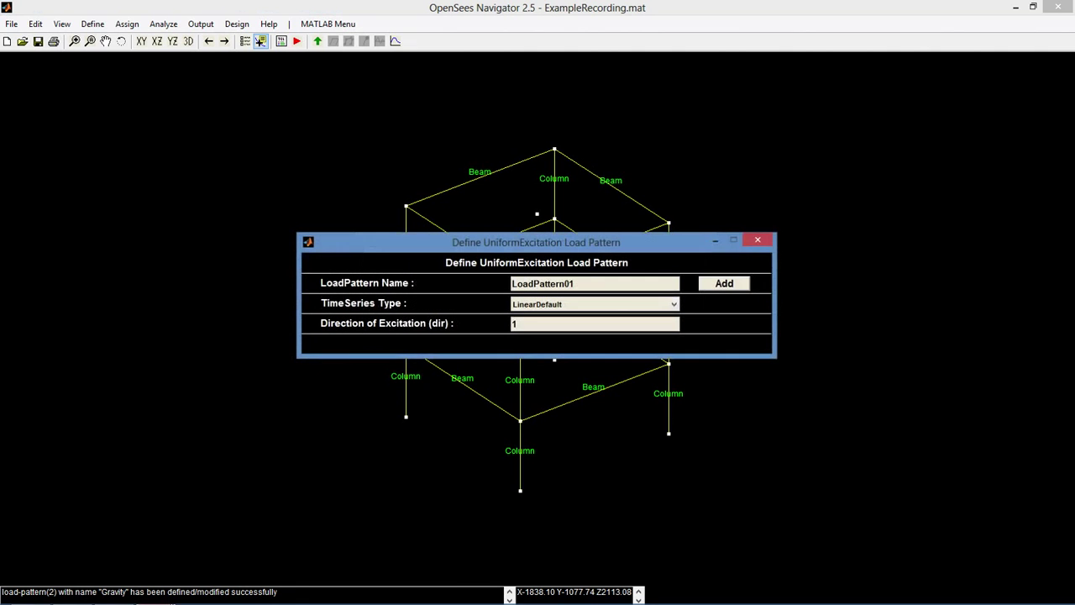
{"action": "key", "text": "Tab"}
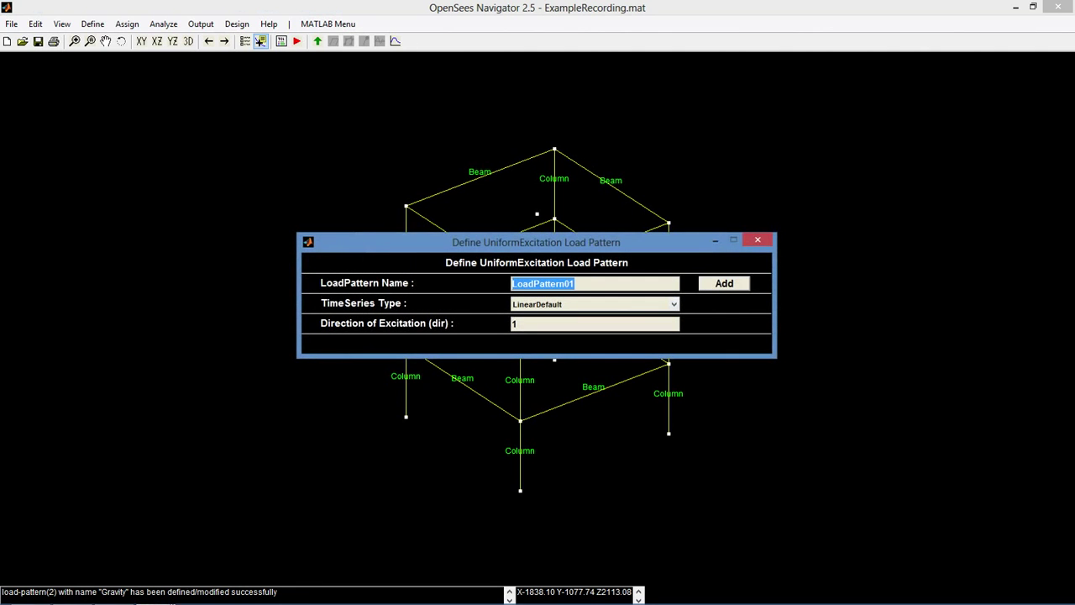
{"action": "type", "text": "TabasFN"}
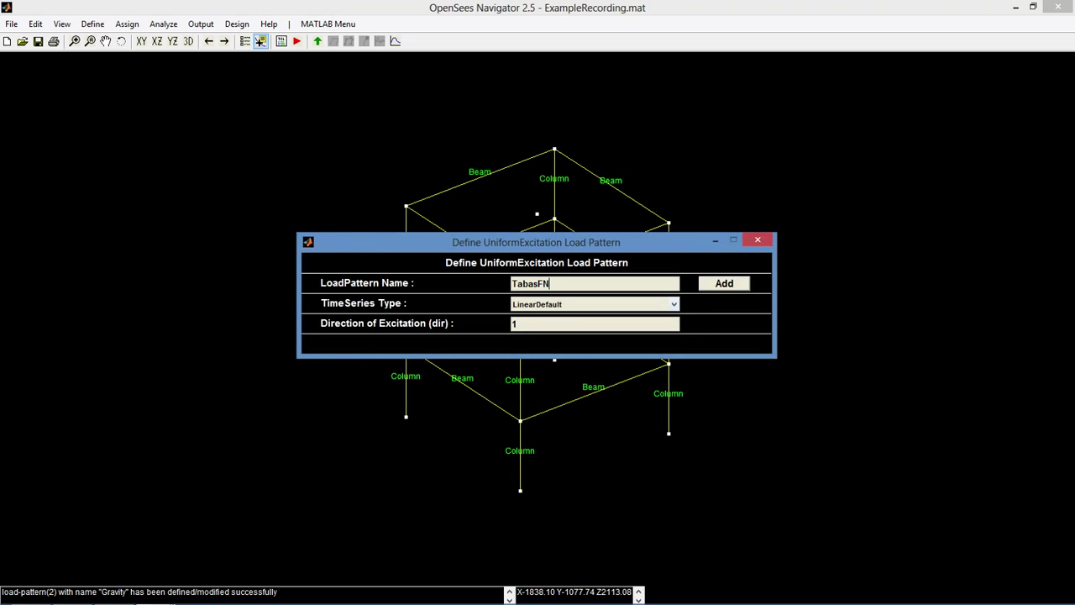
{"action": "left_click", "coordinate": [674, 304]}
{"action": "left_click", "coordinate": [595, 329]}
{"action": "left_click", "coordinate": [520, 324]}
{"action": "left_click", "coordinate": [724, 283]}
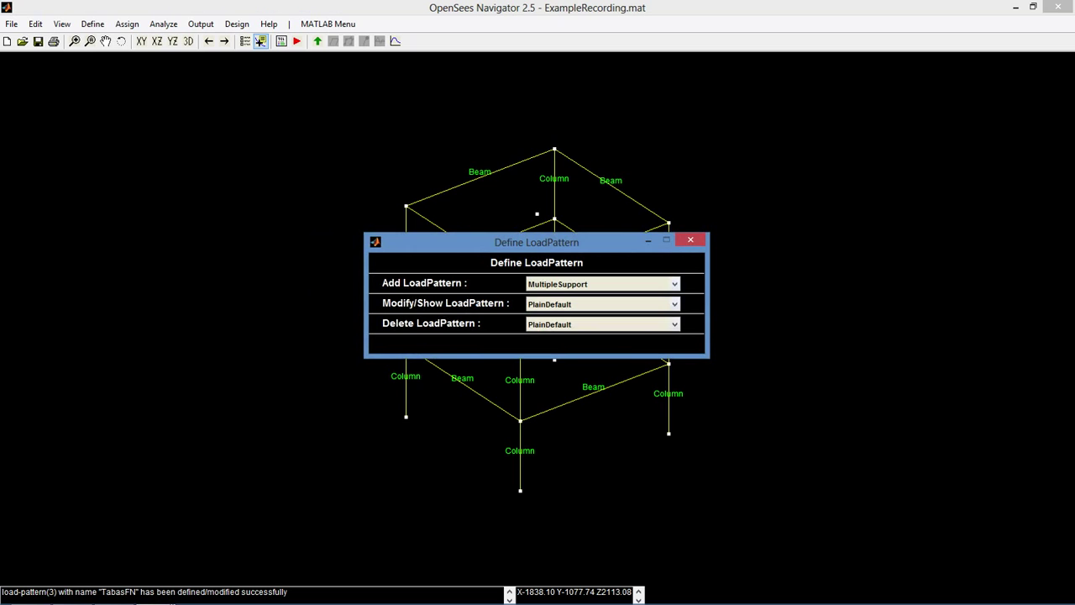
- Define a UniformExcitation load pattern named TabasFP using the TabasFP time series in direction 2
{"action": "left_click", "coordinate": [674, 284]}
{"action": "left_click", "coordinate": [579, 319]}
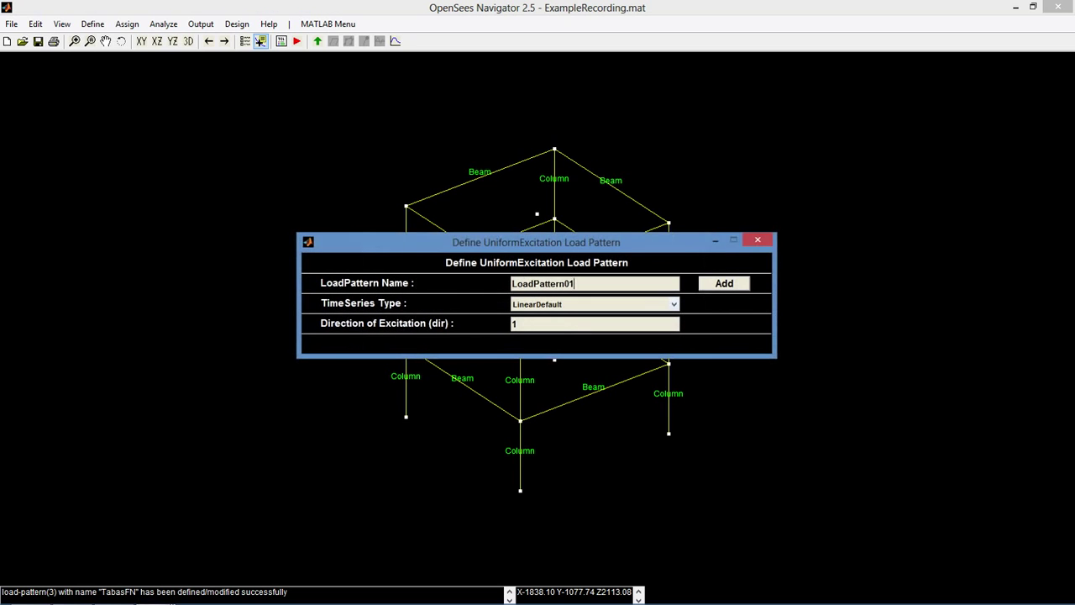
{"action": "key", "text": "ctrl+a"}
{"action": "key", "text": "BackSpace"}
{"action": "type", "text": "TabasFP"}
{"action": "left_click", "coordinate": [673, 304]}
{"action": "left_click", "coordinate": [580, 340]}
{"action": "left_click", "coordinate": [580, 324]}
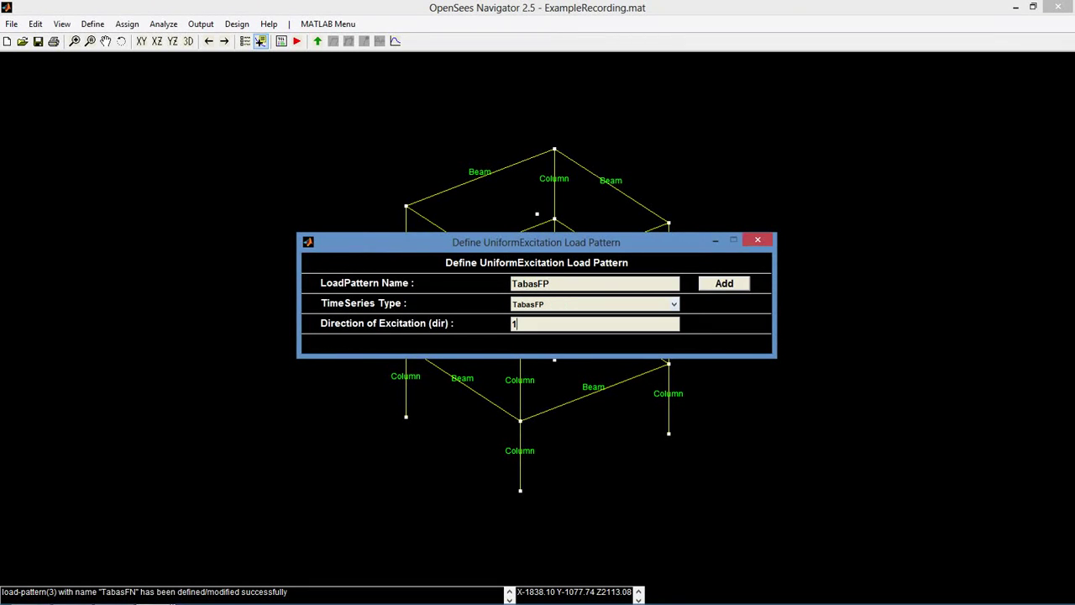
{"action": "key", "text": "BackSpace"}
{"action": "type", "text": "2"}
{"action": "left_click", "coordinate": [724, 284]}
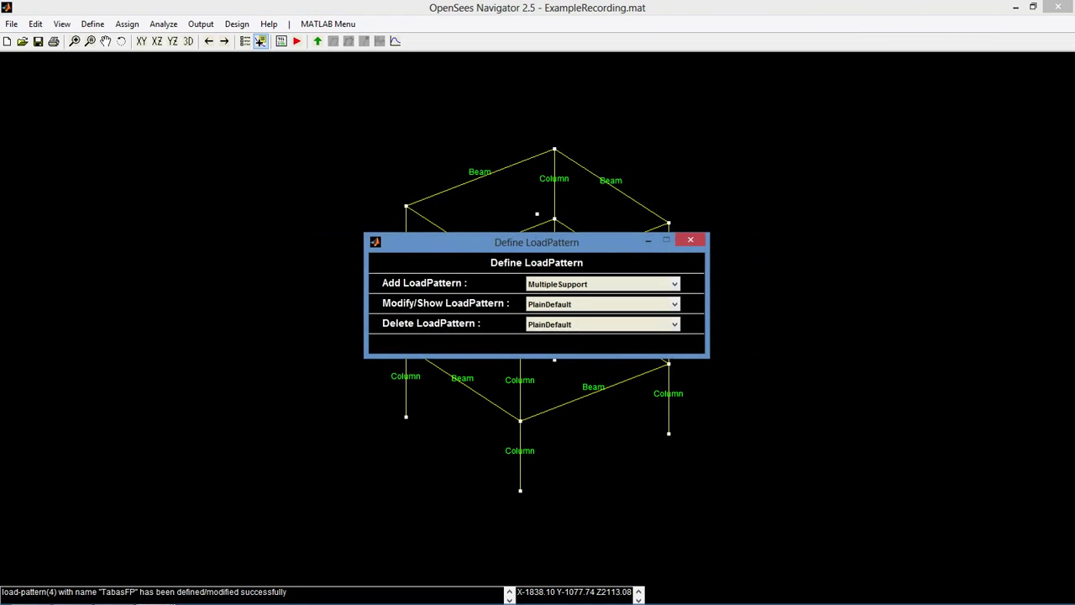
{"action": "left_click", "coordinate": [691, 240]}
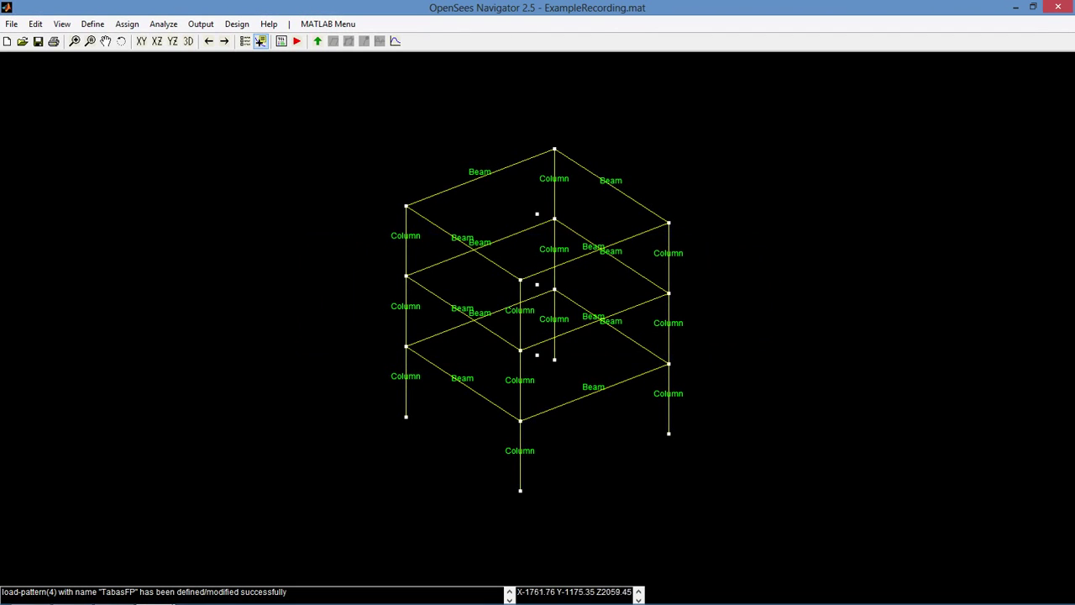
- Add nodal loads with a force Fz of -130 to nodes 5:16 in the Gravity load pattern
{"action": "left_click", "coordinate": [127, 24]}
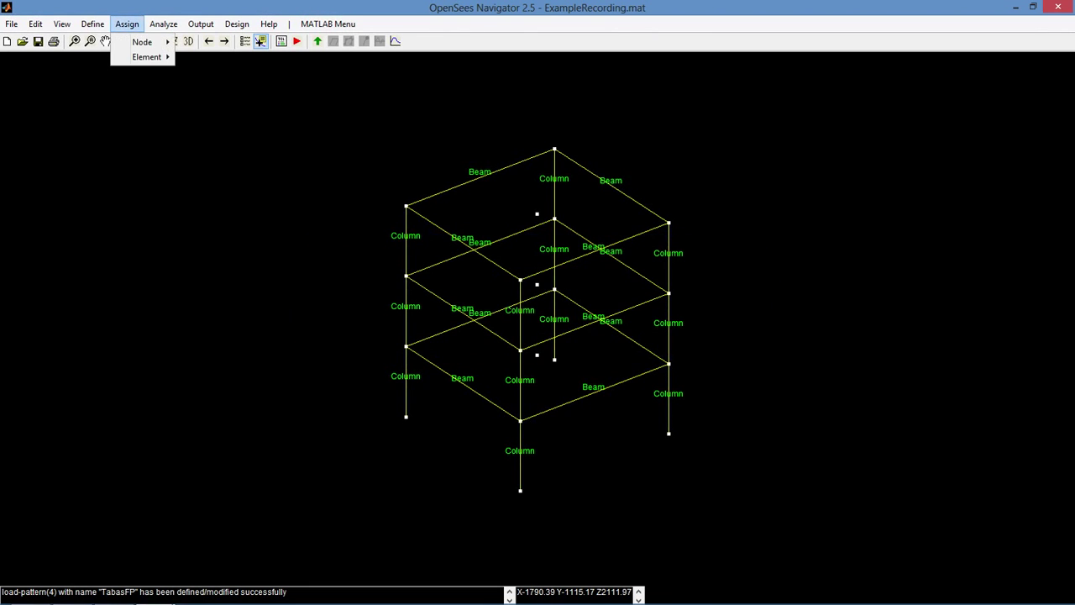
{"action": "mouse_move", "coordinate": [142, 42]}
{"action": "left_click", "coordinate": [207, 88]}
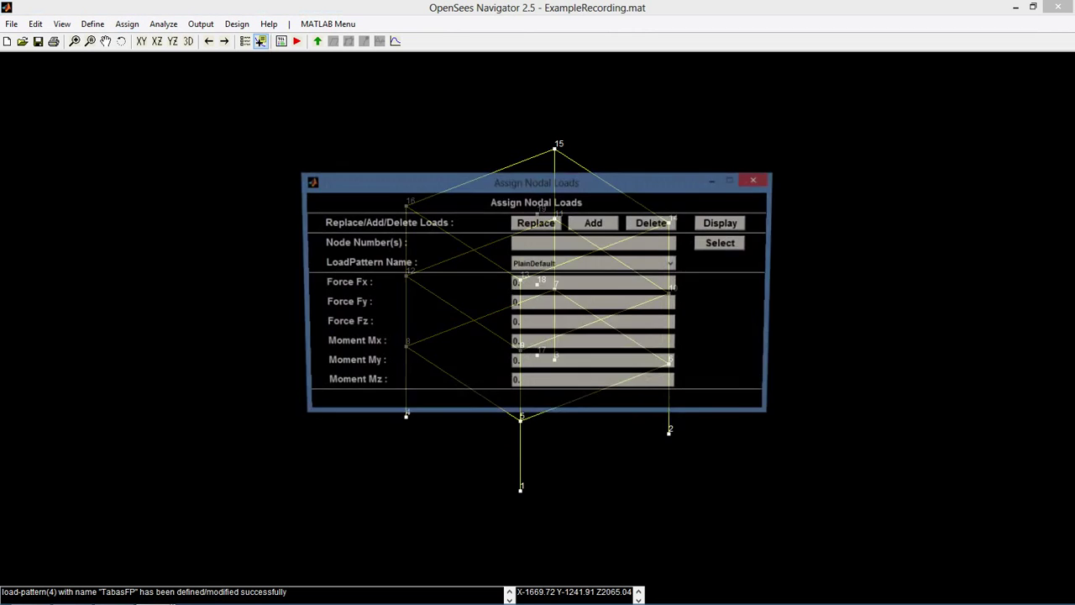
{"action": "left_click", "coordinate": [595, 264]}
{"action": "left_click", "coordinate": [571, 289]}
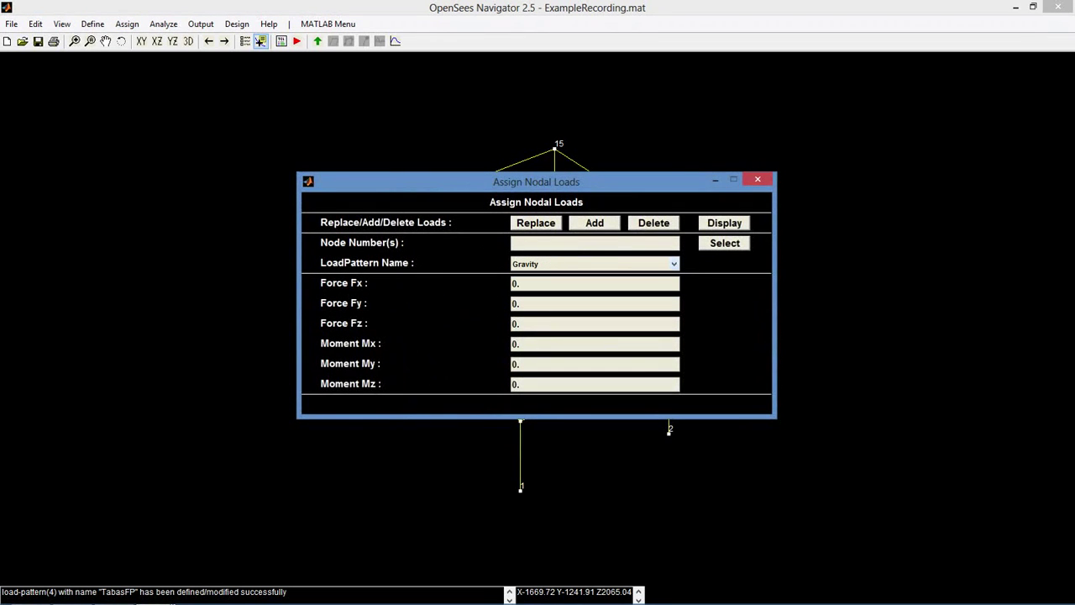
{"action": "left_click", "coordinate": [580, 244]}
{"action": "type", "text": "5:16"}
{"action": "left_click", "coordinate": [673, 264]}
{"action": "left_click", "coordinate": [571, 289]}
{"action": "left_click_drag", "start_coordinate": [532, 325], "coordinate": [509, 325]}
{"action": "type", "text": "-130"}
{"action": "left_click", "coordinate": [595, 223]}
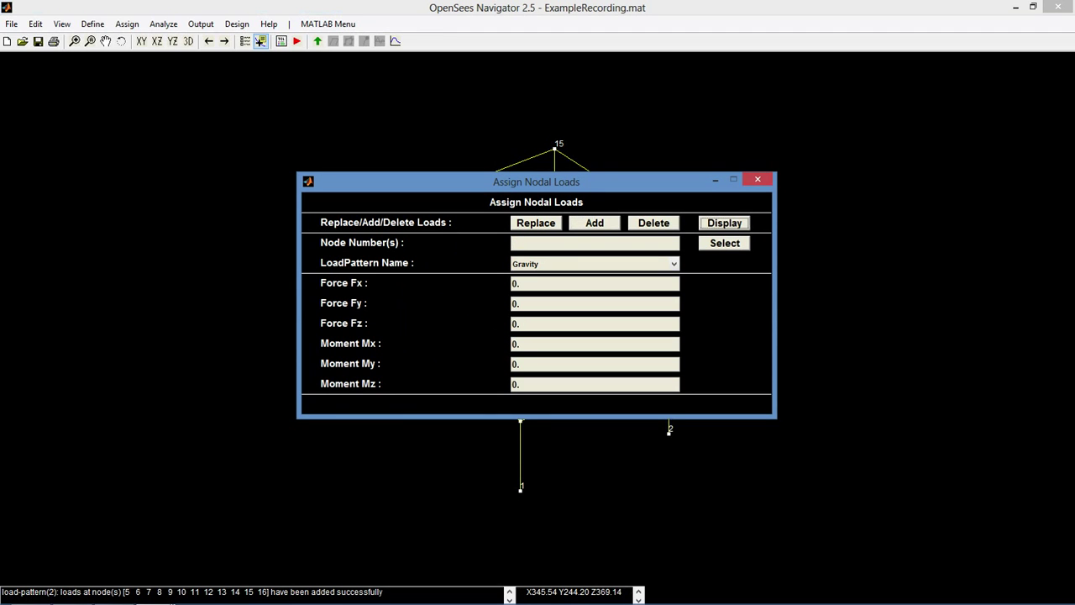
{"action": "left_click", "coordinate": [757, 179]}
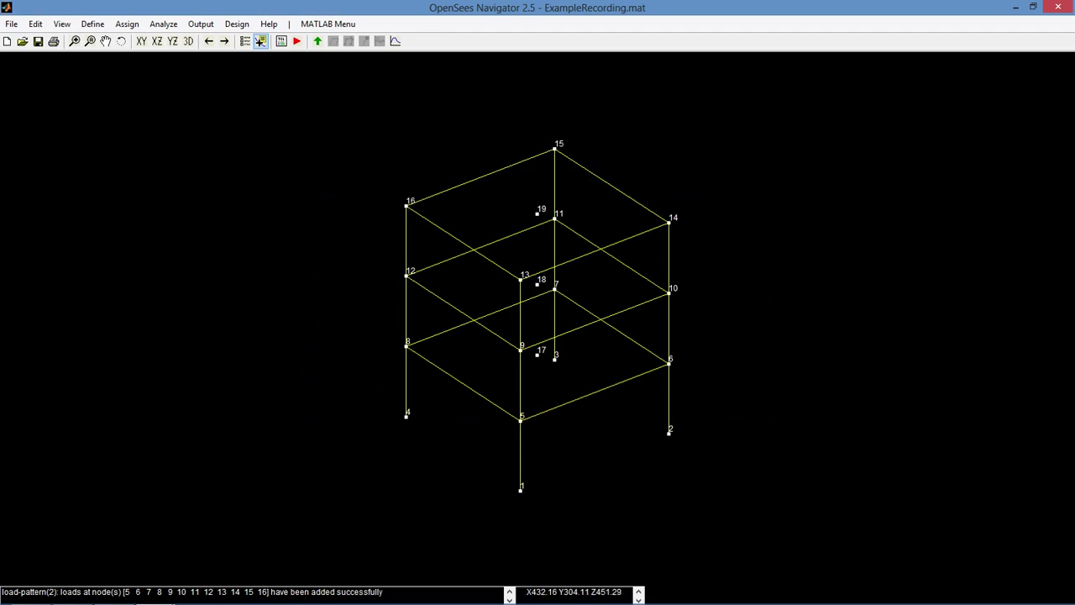
- Display the nodal forces of the Gravity load pattern on the model
{"action": "left_click", "coordinate": [260, 41]}
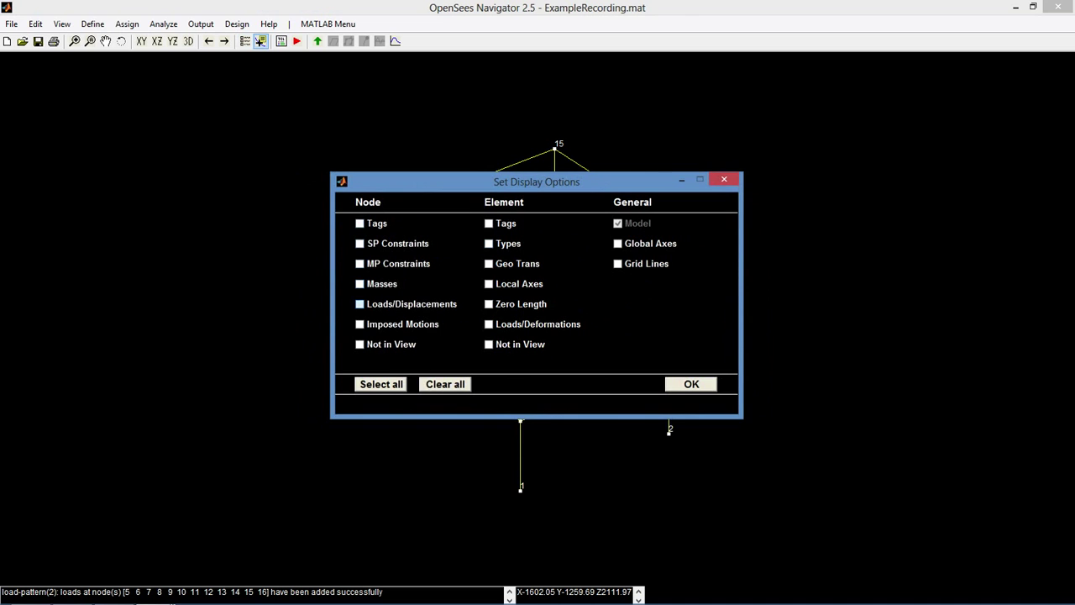
{"action": "left_click", "coordinate": [359, 303]}
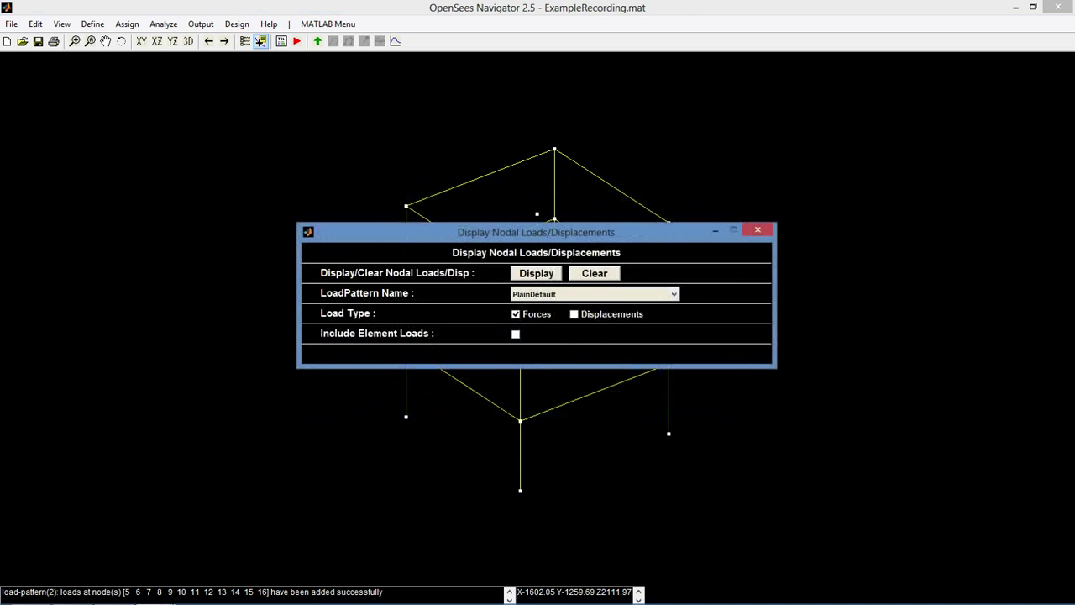
{"action": "left_click", "coordinate": [594, 294]}
{"action": "left_click", "coordinate": [595, 320]}
{"action": "left_click", "coordinate": [535, 273]}
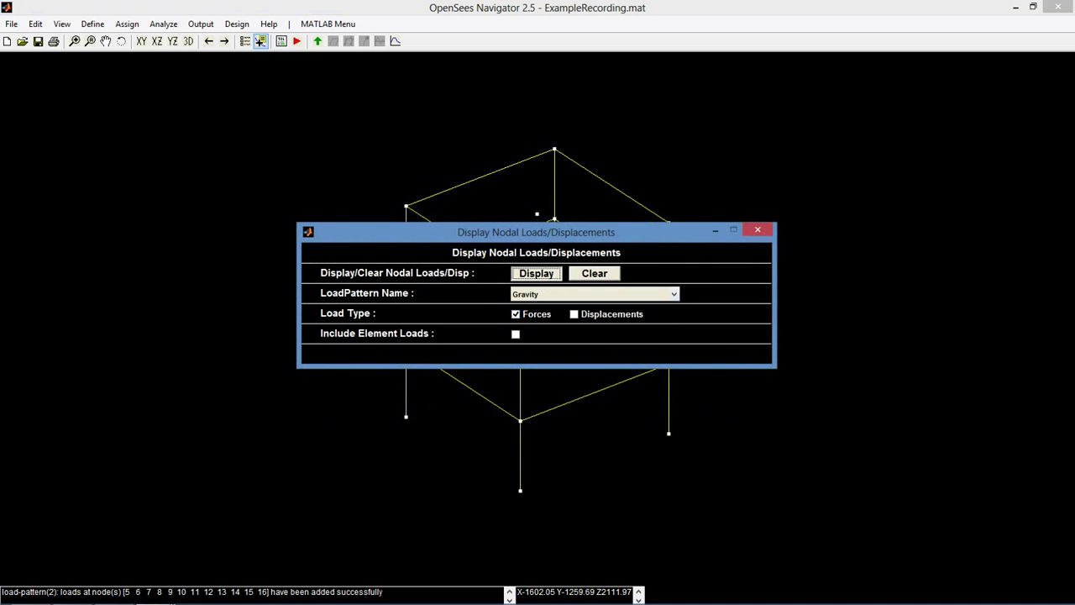
{"action": "left_click", "coordinate": [758, 229]}
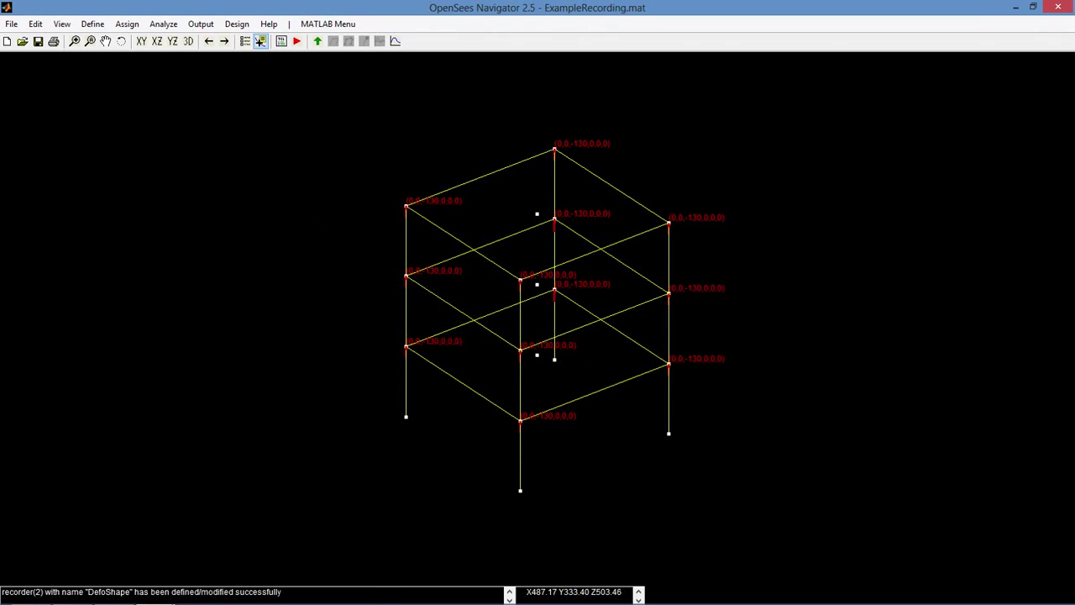
- Assign the Linear geometric transformation to elements 1:24 and display the assigned transformations on the model
{"action": "left_click", "coordinate": [127, 23]}
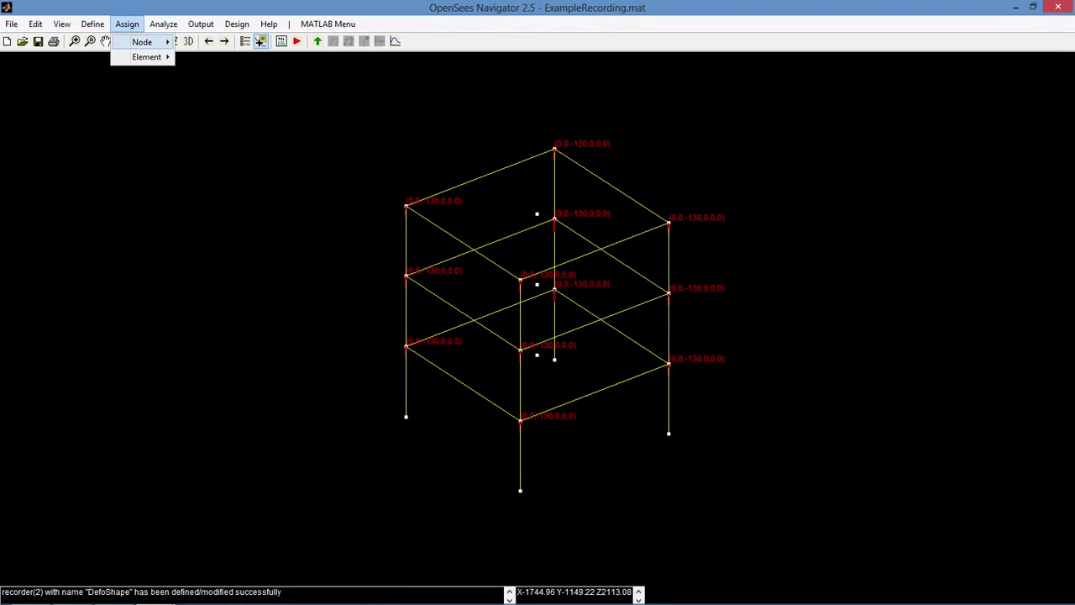
{"action": "mouse_move", "coordinate": [148, 57]}
{"action": "left_click", "coordinate": [212, 71]}
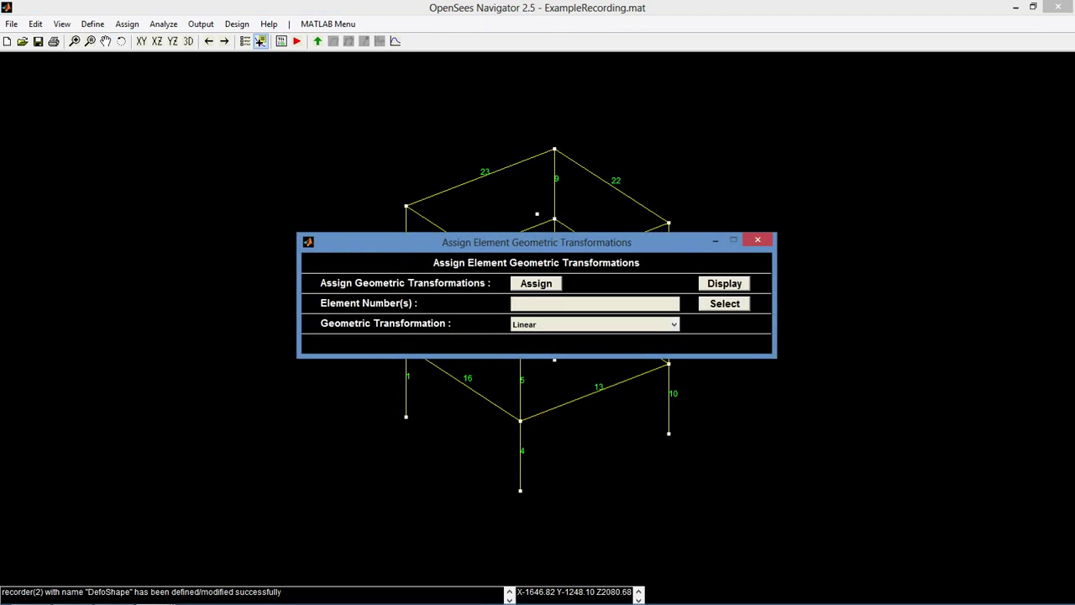
{"action": "type", "text": "1:24"}
{"action": "left_click", "coordinate": [536, 284]}
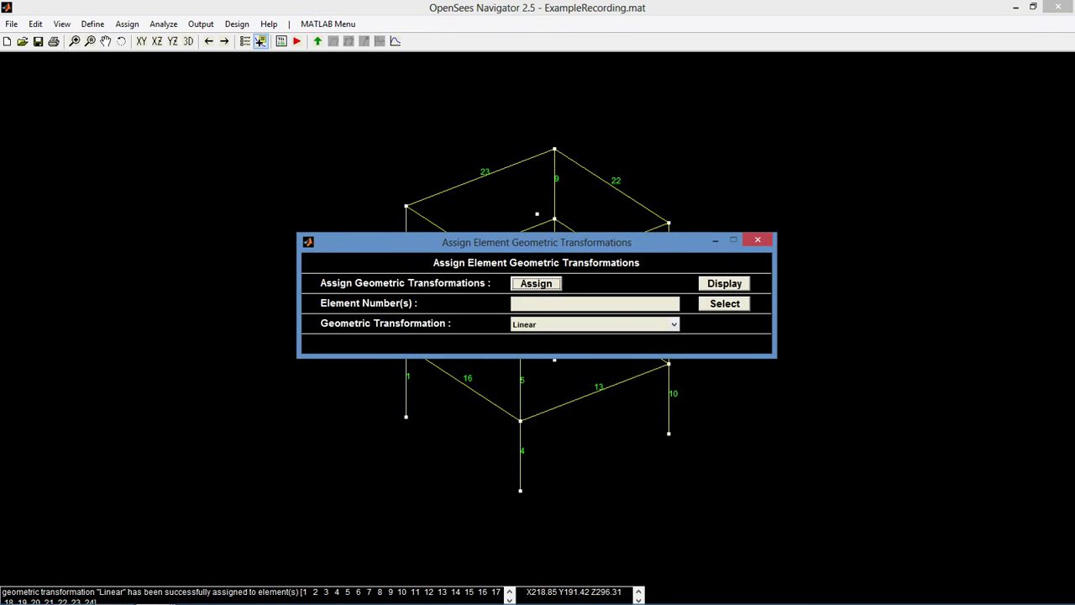
{"action": "left_click", "coordinate": [724, 284]}
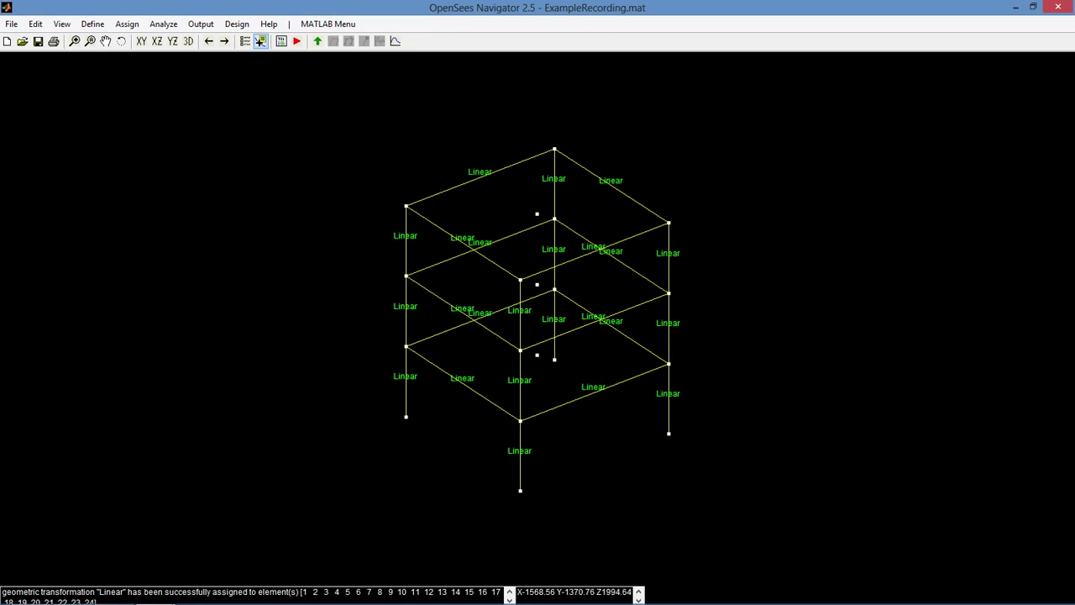
- Overwrite the DefoShape node recorder to record displacements, velocities and accelerations at all nodes
{"action": "left_click", "coordinate": [93, 24]}
{"action": "left_click", "coordinate": [118, 147]}
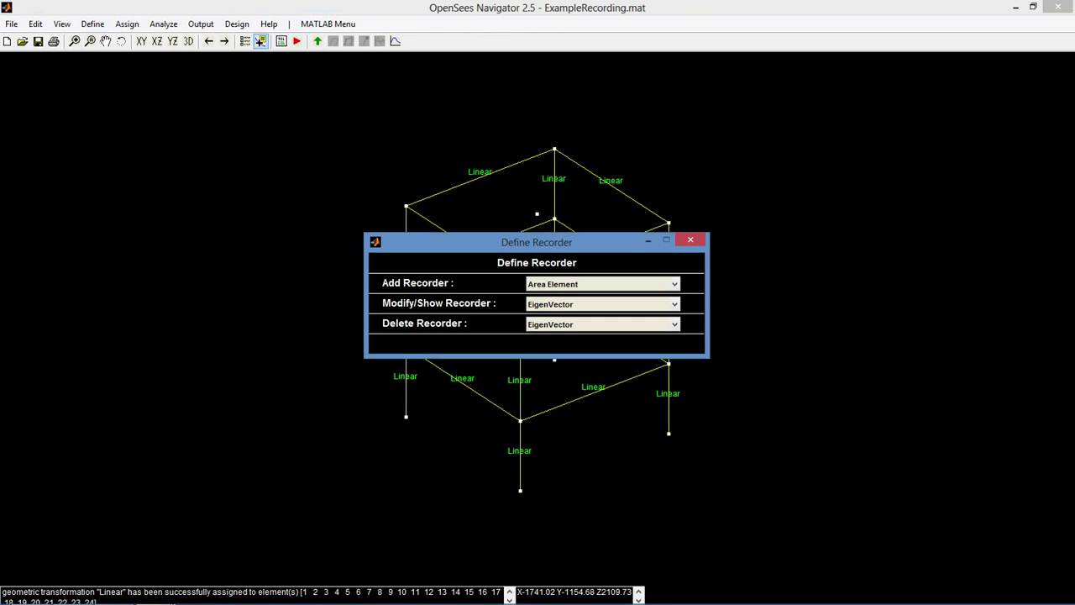
{"action": "left_click", "coordinate": [674, 305]}
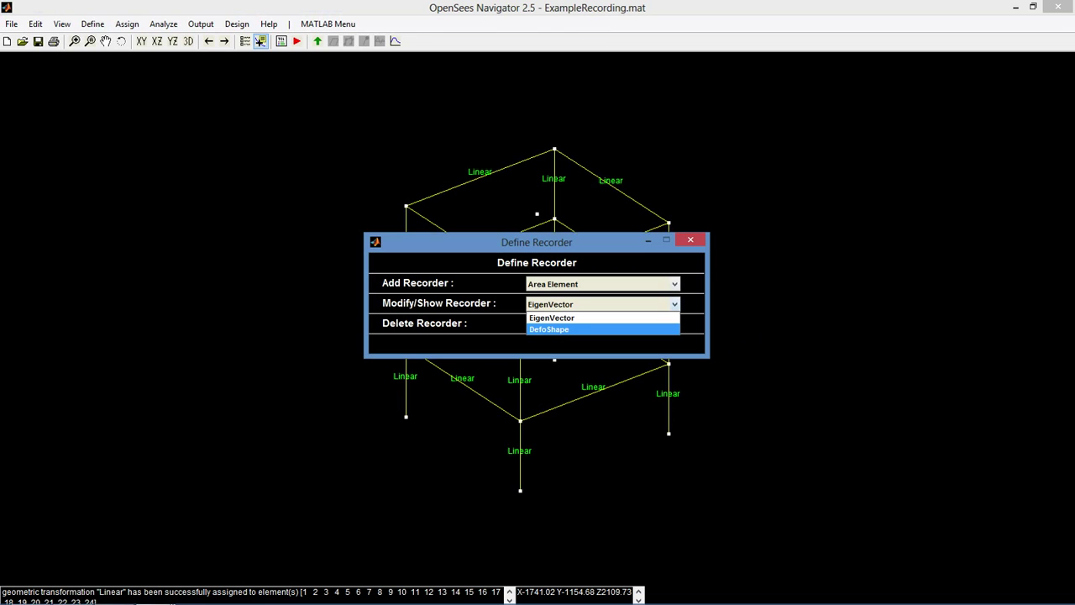
{"action": "left_click", "coordinate": [549, 329]}
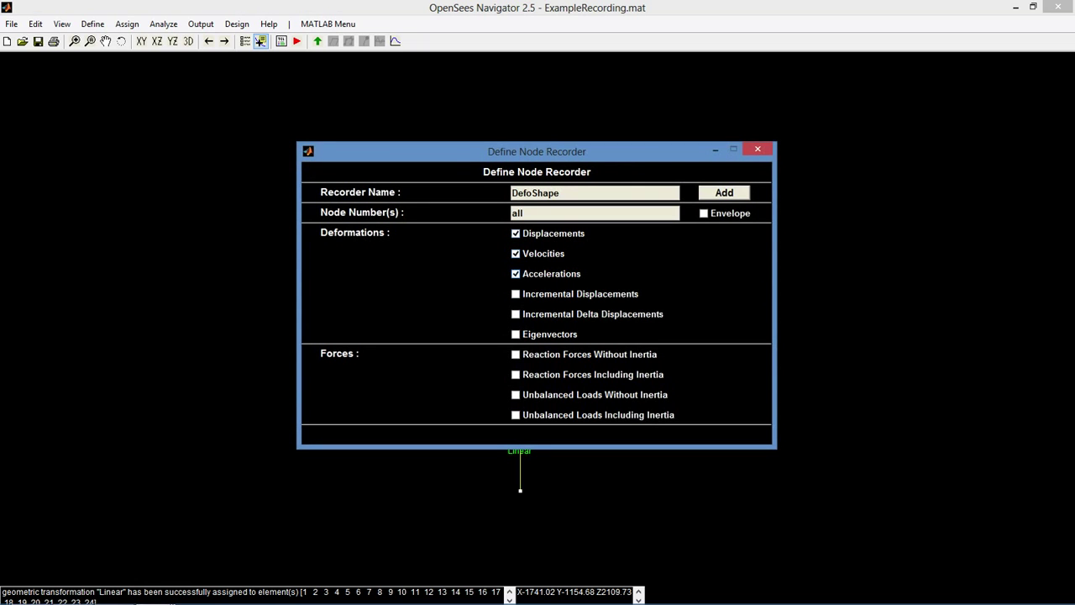
{"action": "left_click", "coordinate": [724, 192]}
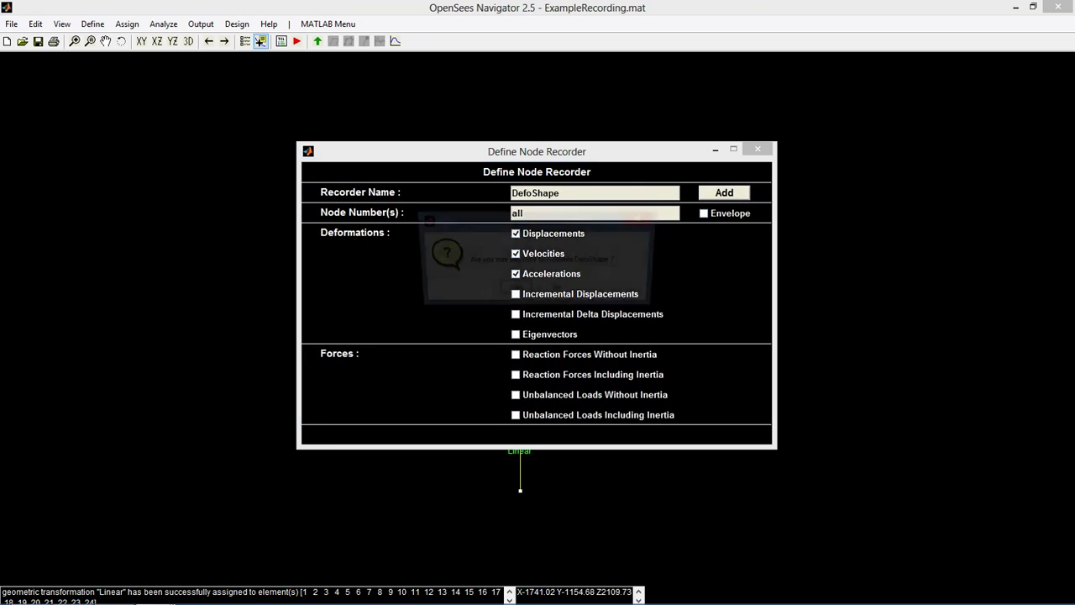
{"action": "key", "text": "Return"}
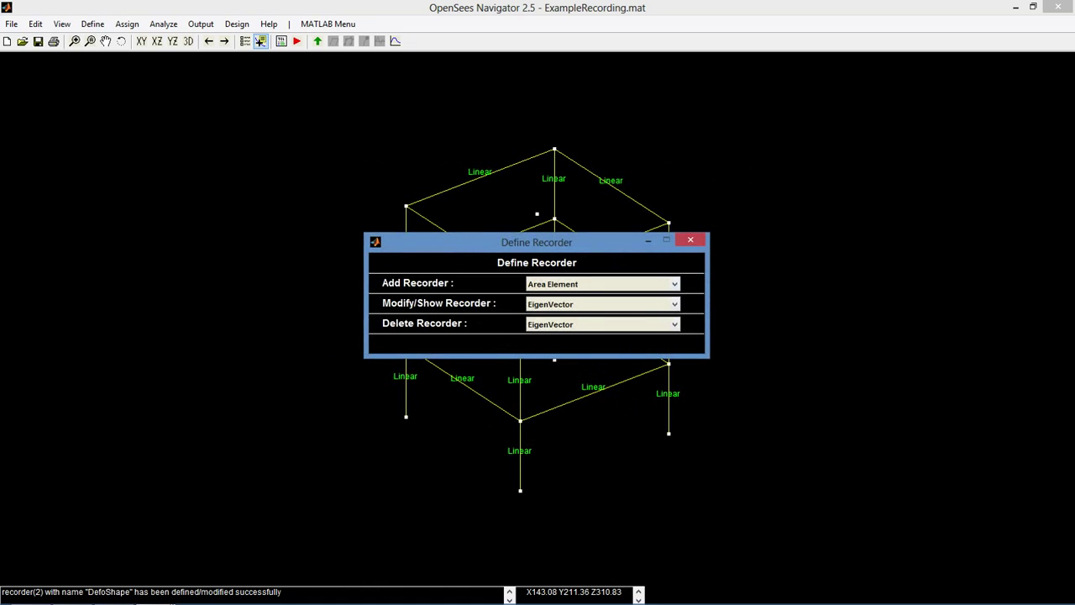
- Overwrite the EigenVector node recorder to record eigenvectors at all nodes
{"action": "left_click", "coordinate": [604, 304]}
{"action": "left_click", "coordinate": [588, 316]}
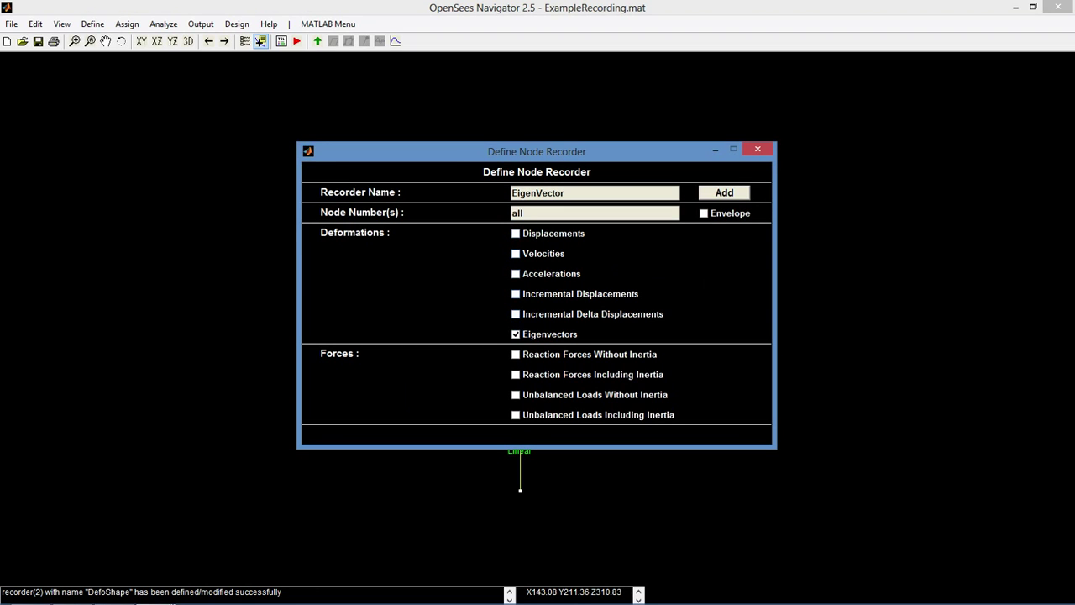
{"action": "left_click", "coordinate": [724, 192]}
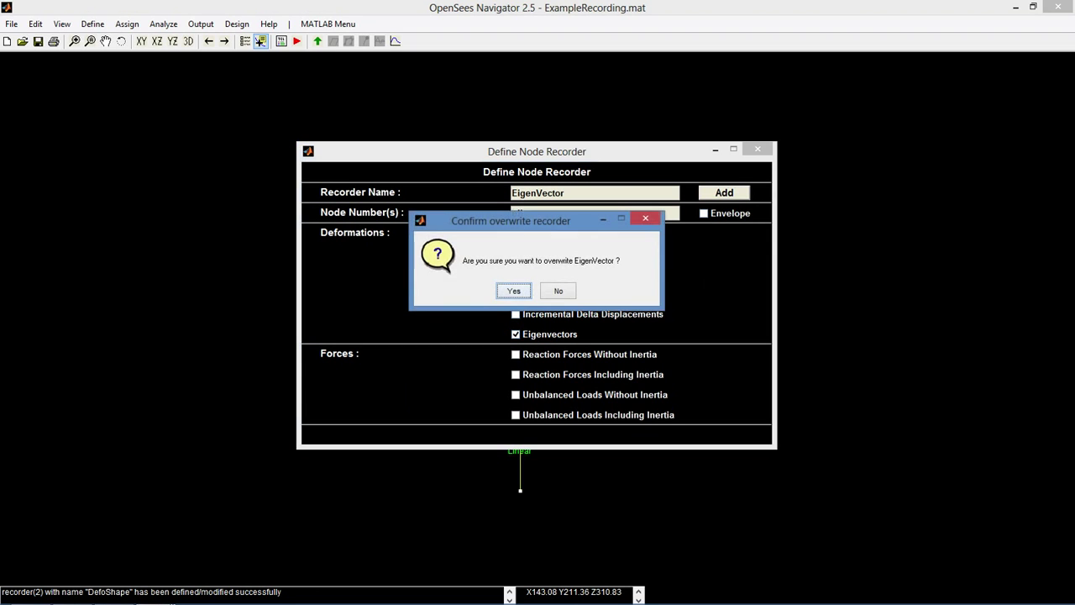
{"action": "left_click", "coordinate": [514, 291]}
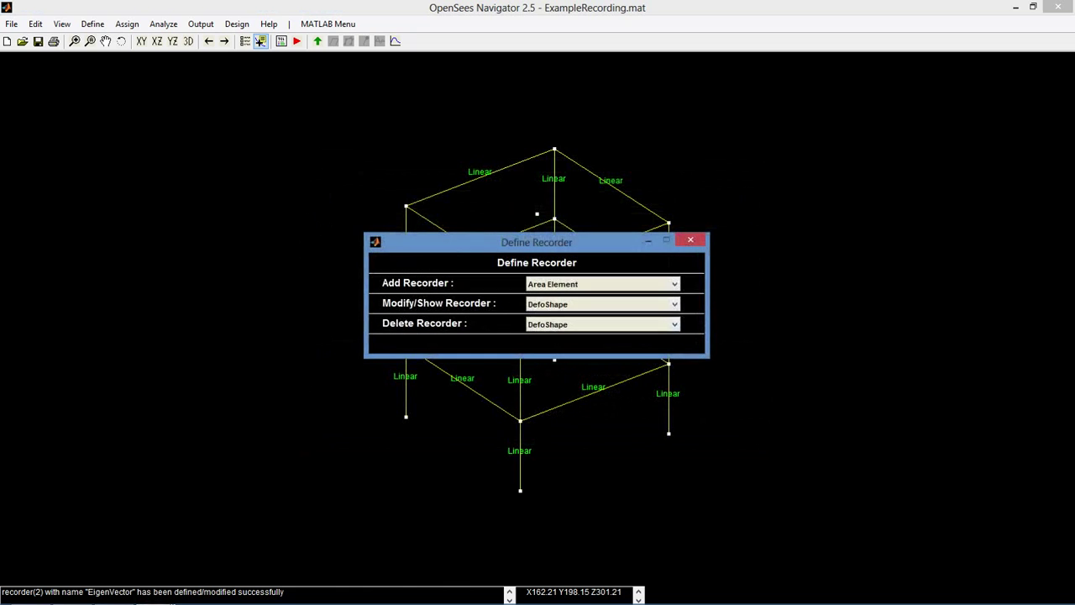
- Add a BeamColumn Element recorder named ElementForce that records global resisting forces for all elements
{"action": "left_click", "coordinate": [603, 284]}
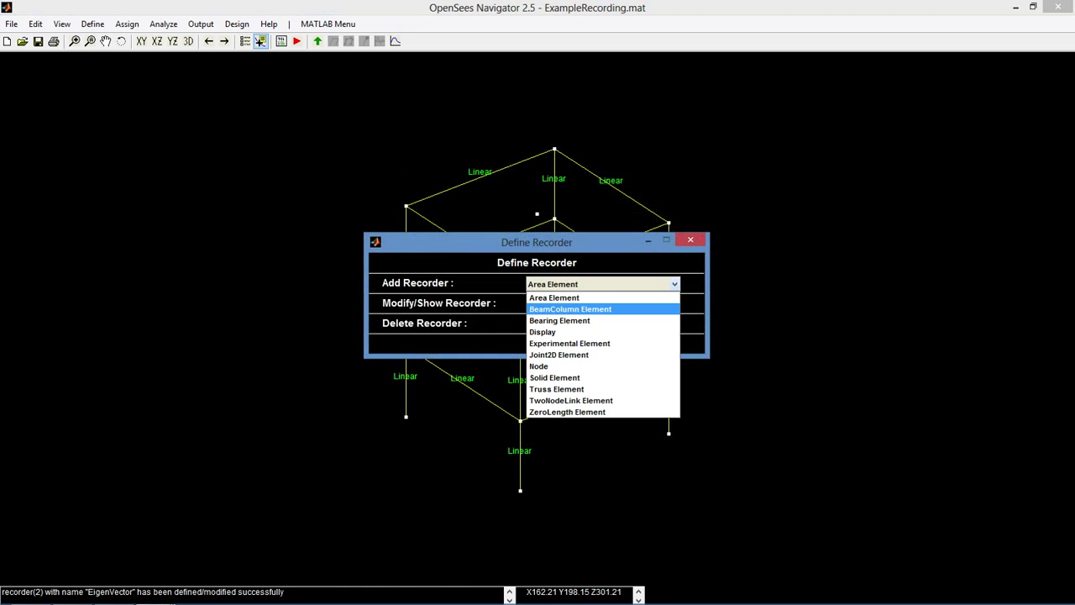
{"action": "left_click", "coordinate": [570, 309]}
{"action": "key", "text": "ctrl+a"}
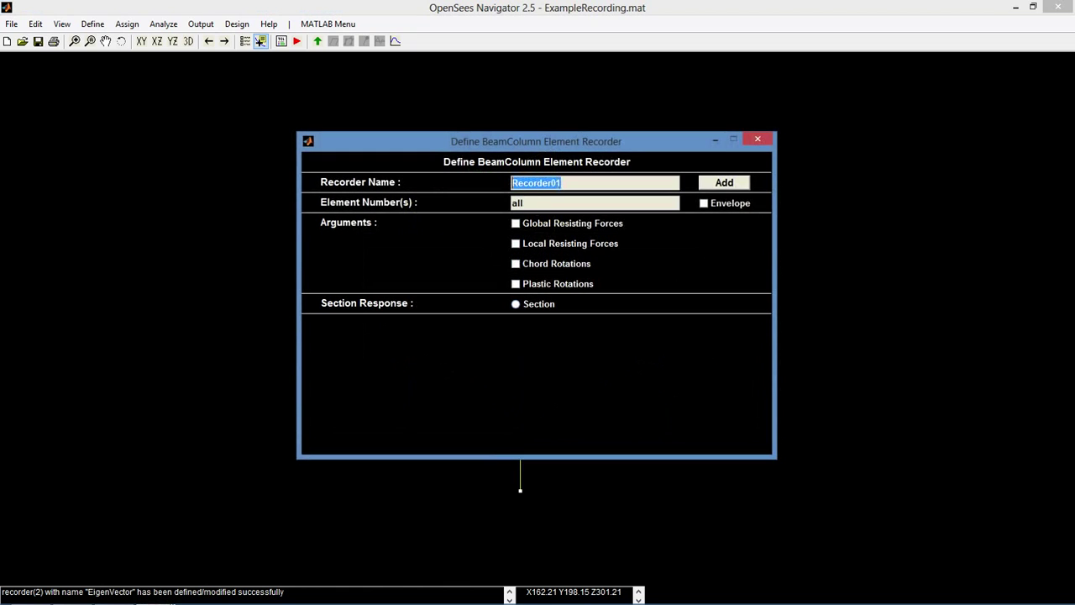
{"action": "type", "text": "ElementForce"}
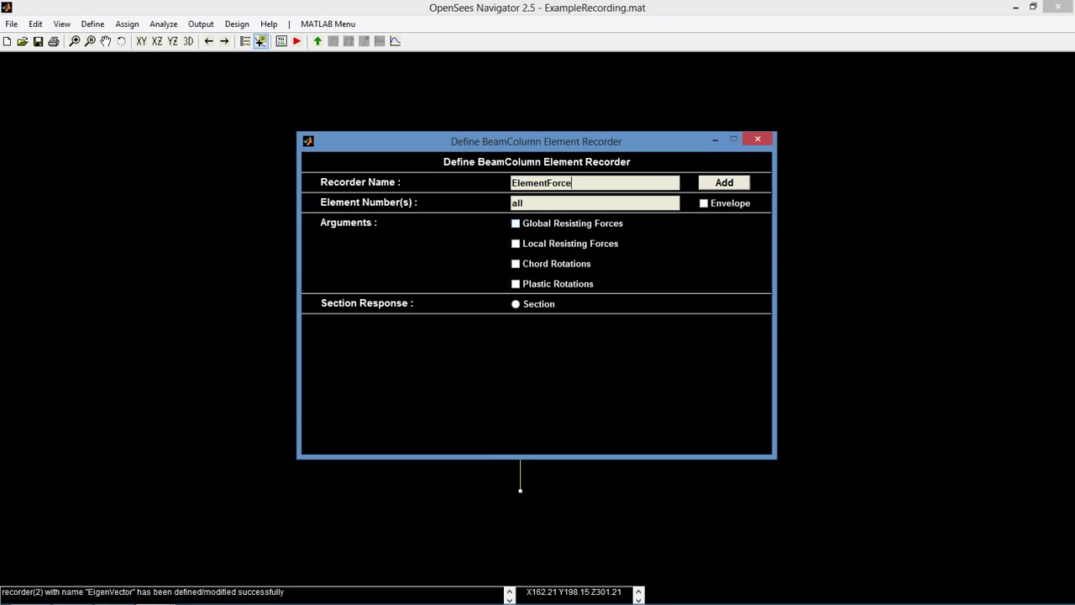
{"action": "left_click", "coordinate": [516, 224]}
{"action": "left_click", "coordinate": [724, 182]}
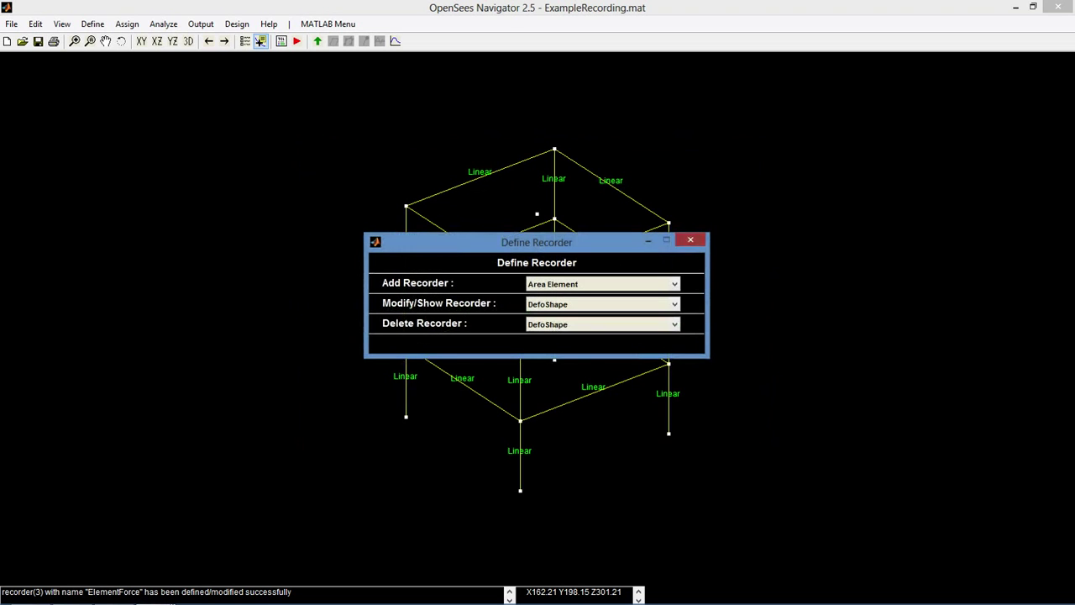
{"action": "left_click", "coordinate": [691, 240]}
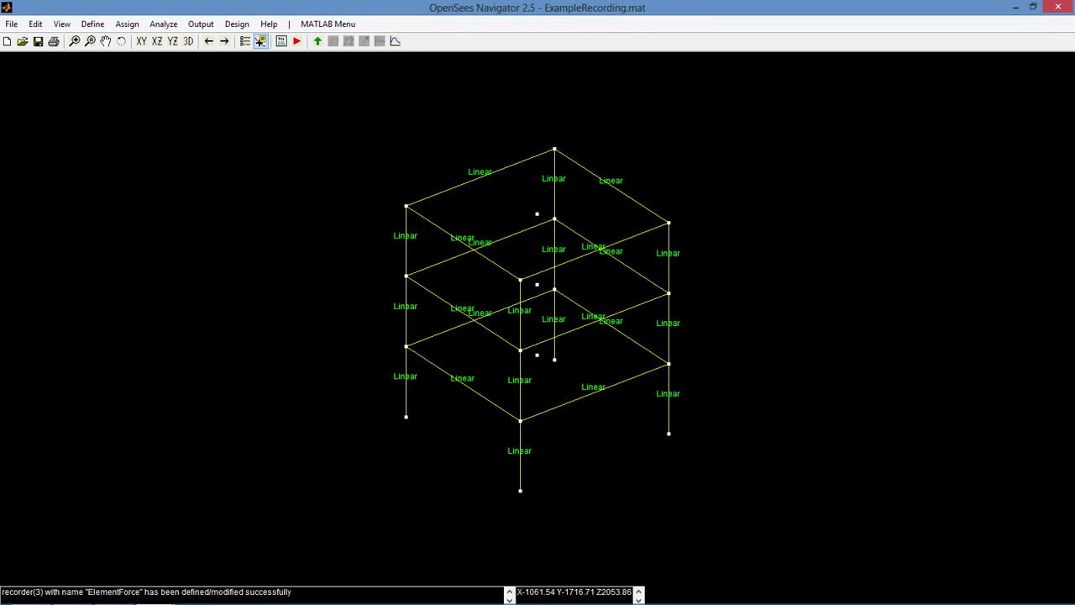
- Create new analysis options named Gravity with the Static analysis type and the Transformation Method constraint handler
{"action": "left_click", "coordinate": [92, 23]}
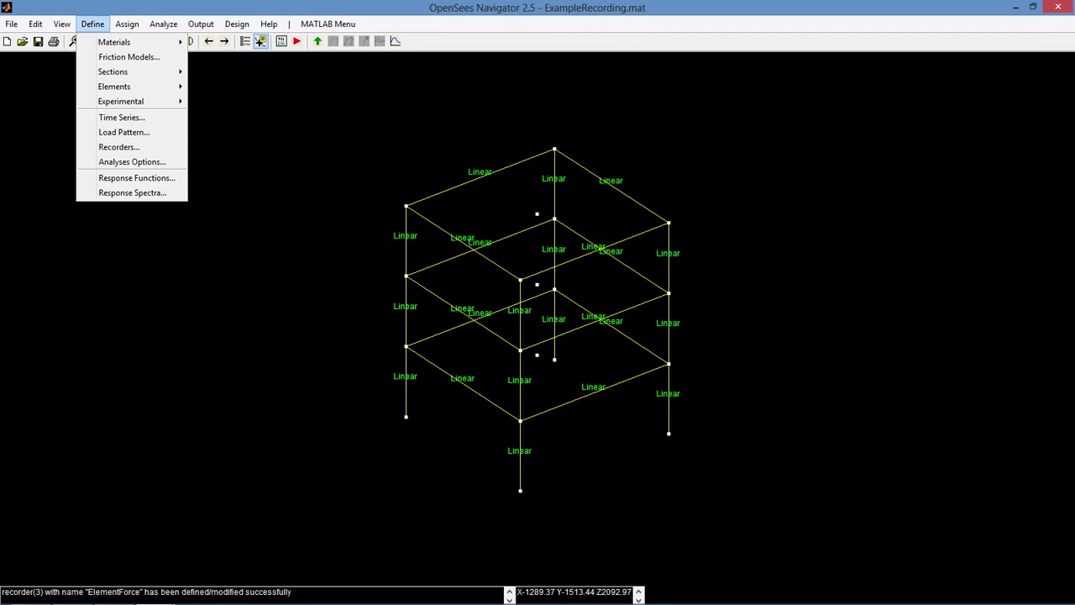
{"action": "left_click", "coordinate": [131, 161]}
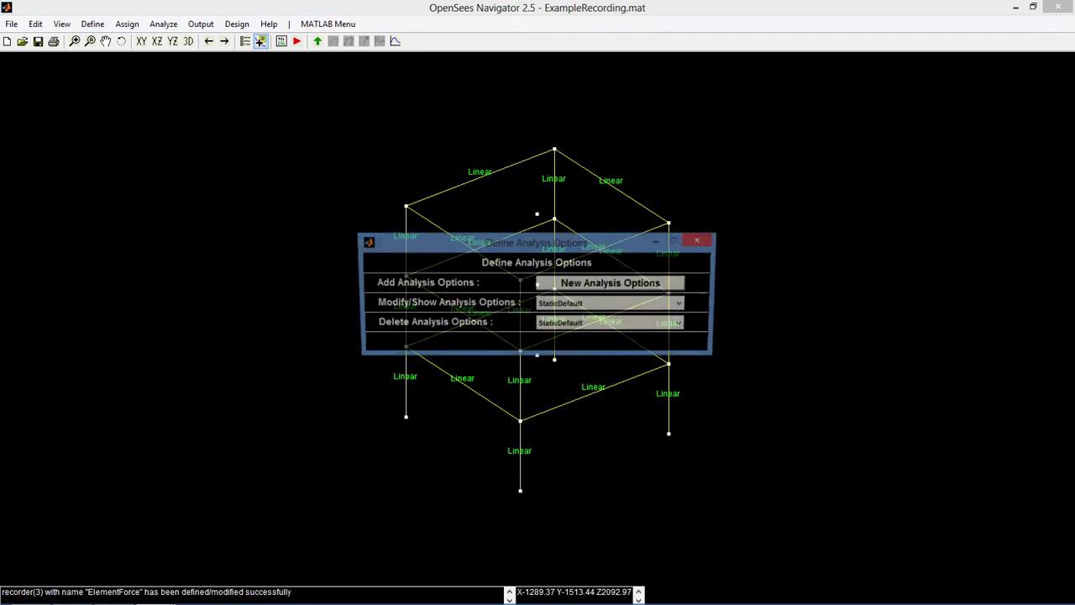
{"action": "left_click", "coordinate": [612, 284]}
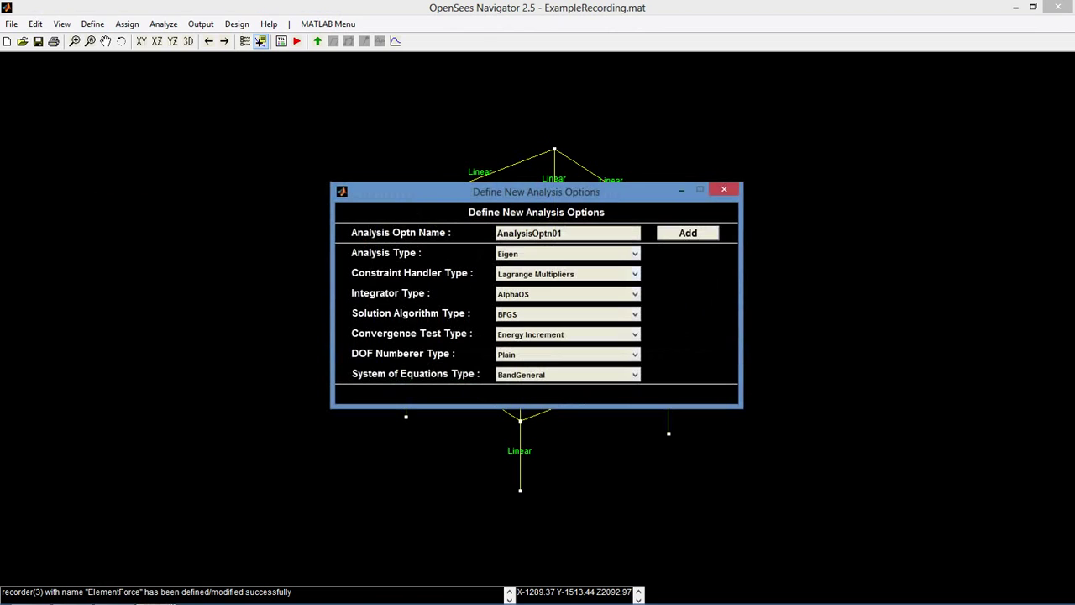
{"action": "key", "text": "Tab"}
{"action": "type", "text": "Gravity"}
{"action": "left_click", "coordinate": [635, 253]}
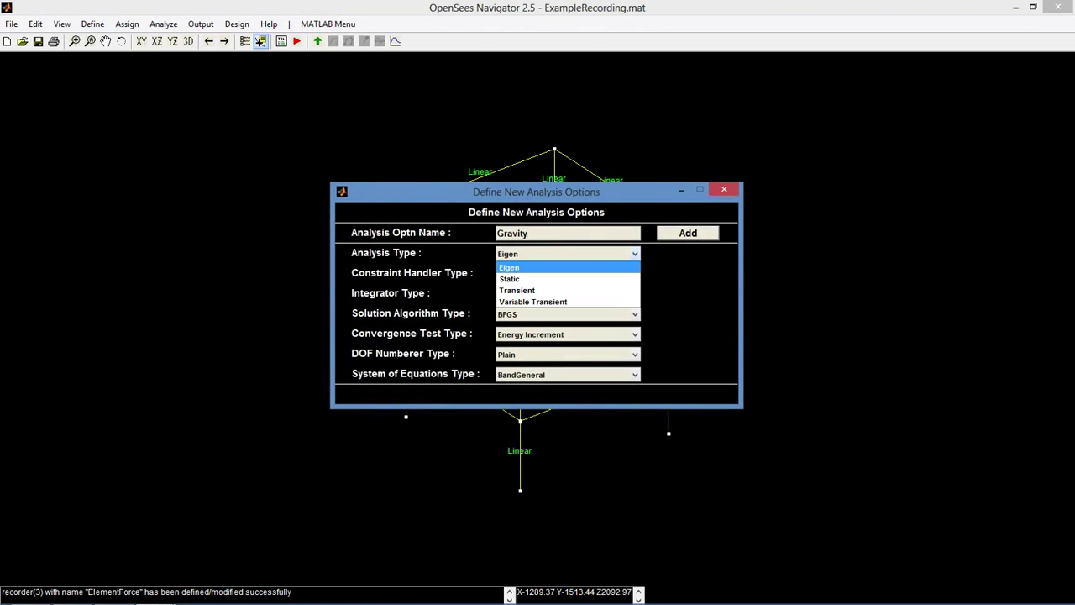
{"action": "left_click", "coordinate": [568, 278]}
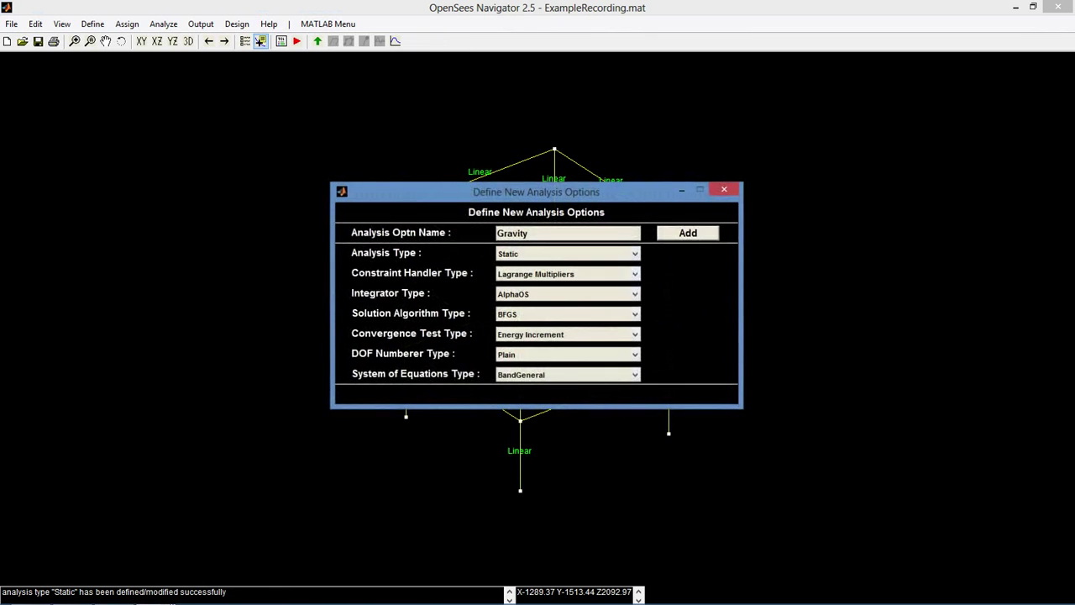
{"action": "left_click", "coordinate": [635, 273]}
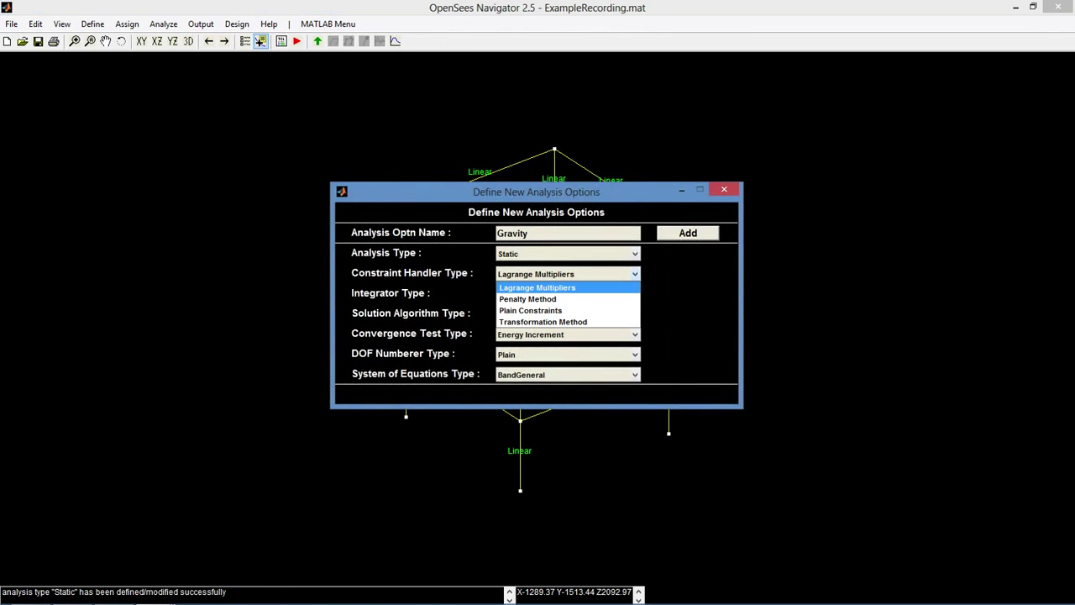
{"action": "left_click", "coordinate": [580, 321]}
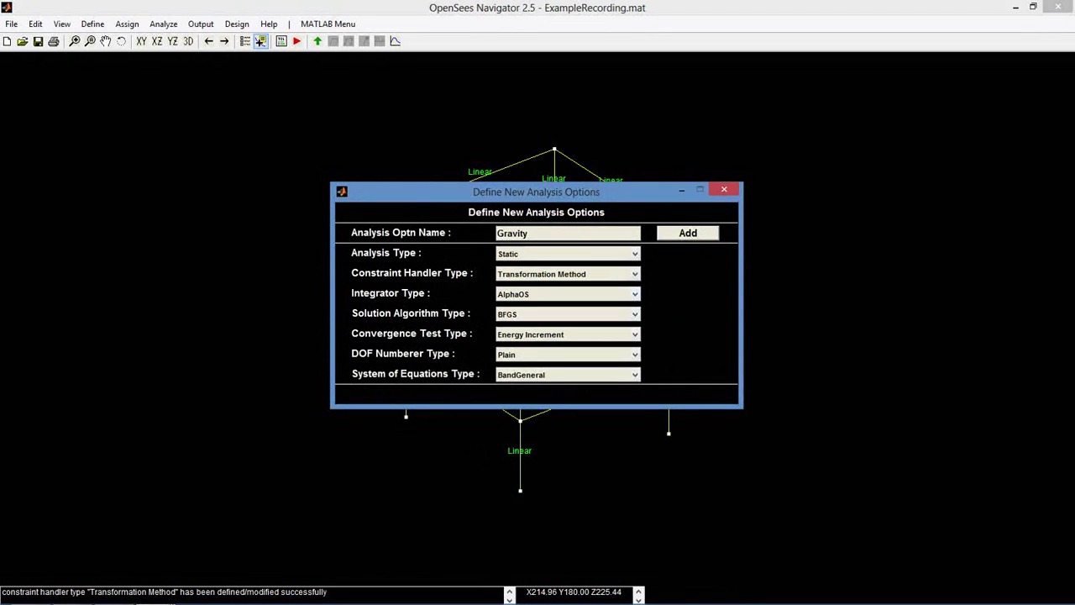
- Set the integrator to Load Control with 1 iteration and first, minimum and maximum load increments of 0.1
{"action": "left_click", "coordinate": [636, 294]}
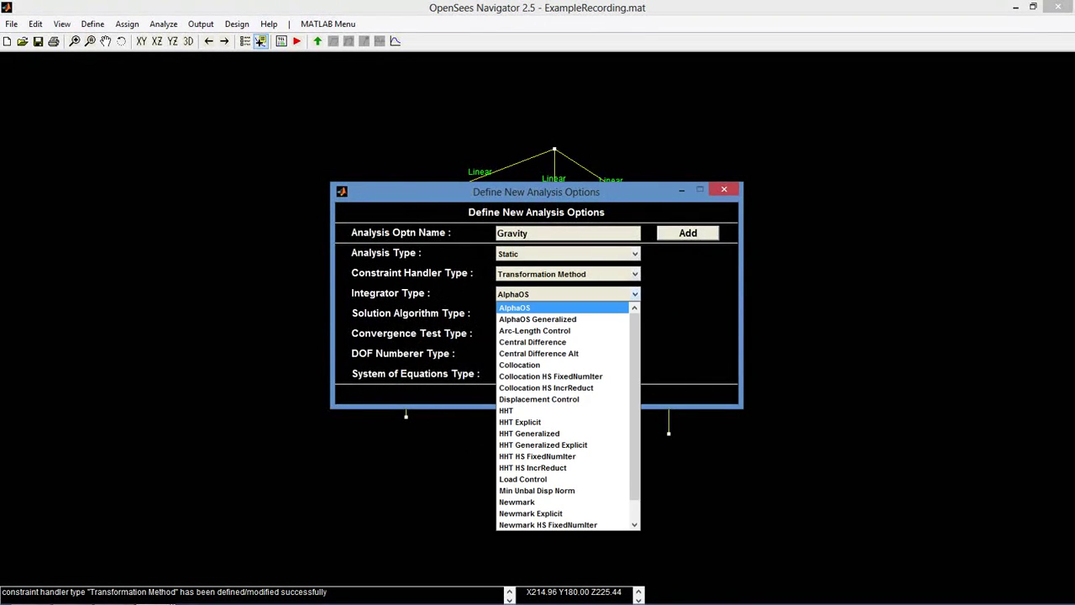
{"action": "left_click", "coordinate": [522, 479]}
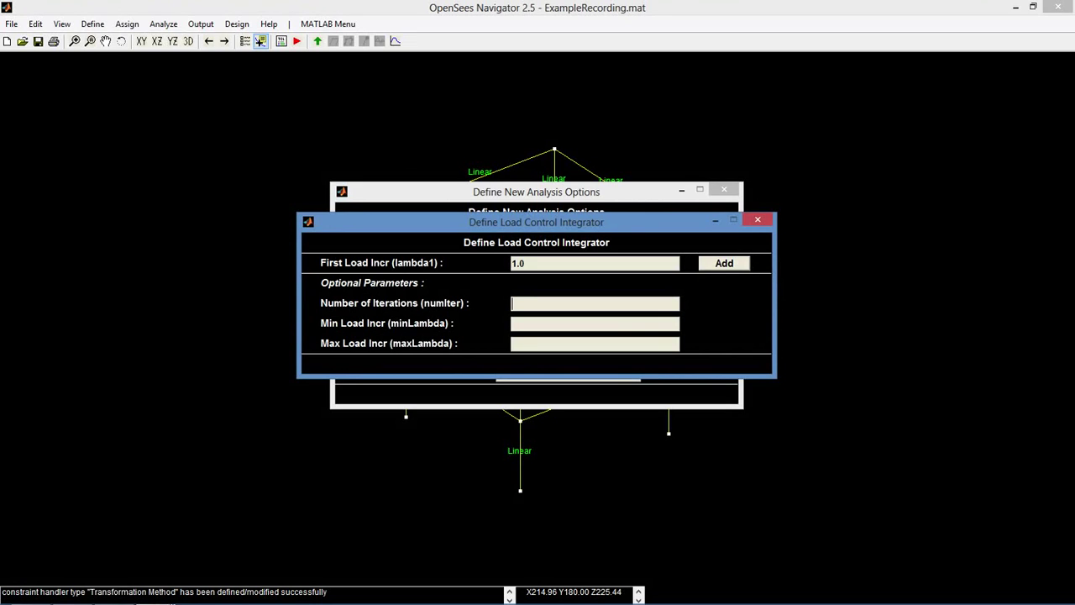
{"action": "type", "text": "10.1"}
{"action": "left_click", "coordinate": [537, 343]}
{"action": "type", "text": "0.1"}
{"action": "double_click", "coordinate": [518, 263]}
{"action": "type", "text": "0.1"}
{"action": "left_click", "coordinate": [724, 263]}
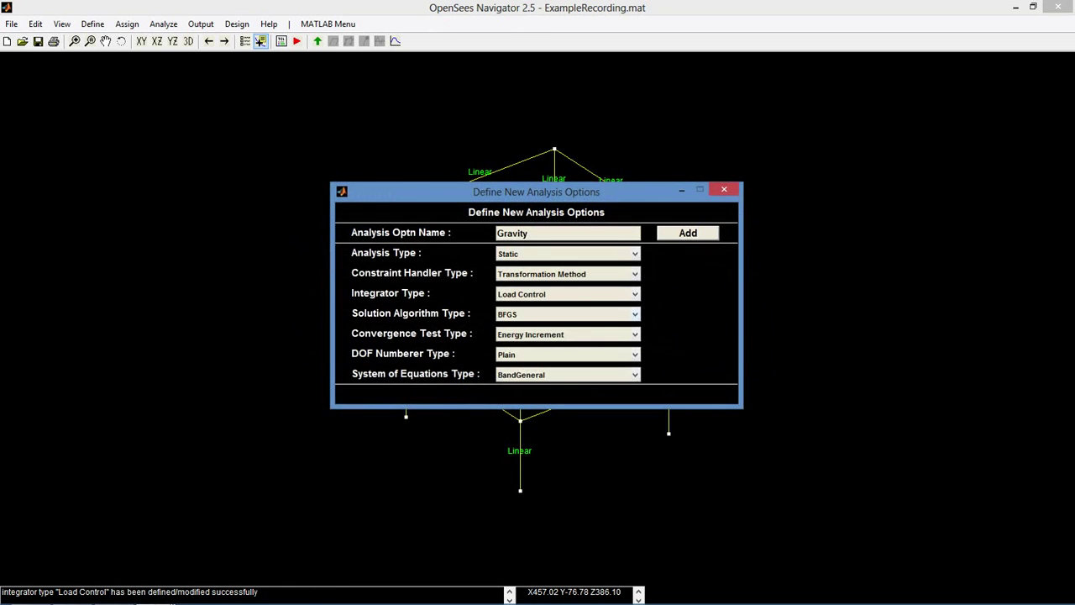
- Set the solution algorithm of the Gravity analysis options to Newton with tangent stiffness for iteration
{"action": "left_click", "coordinate": [567, 314]}
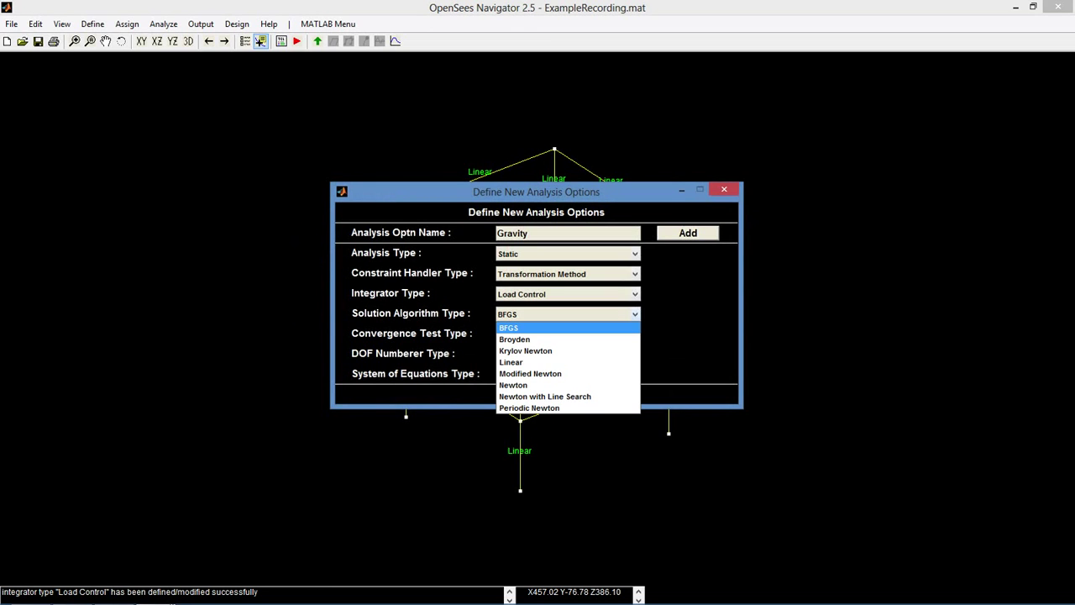
{"action": "left_click", "coordinate": [538, 385]}
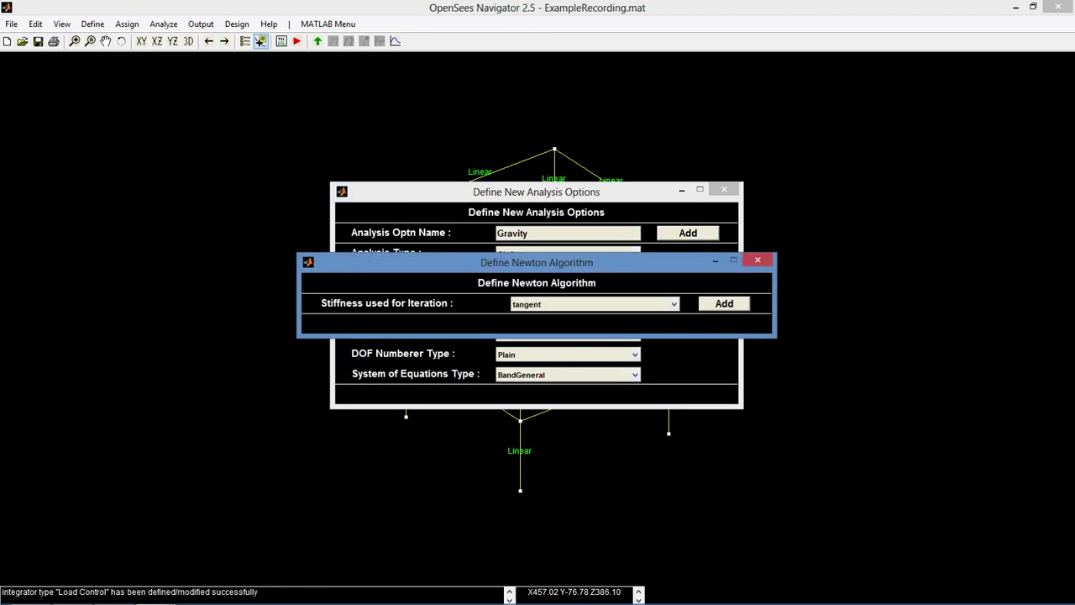
{"action": "left_click", "coordinate": [722, 303]}
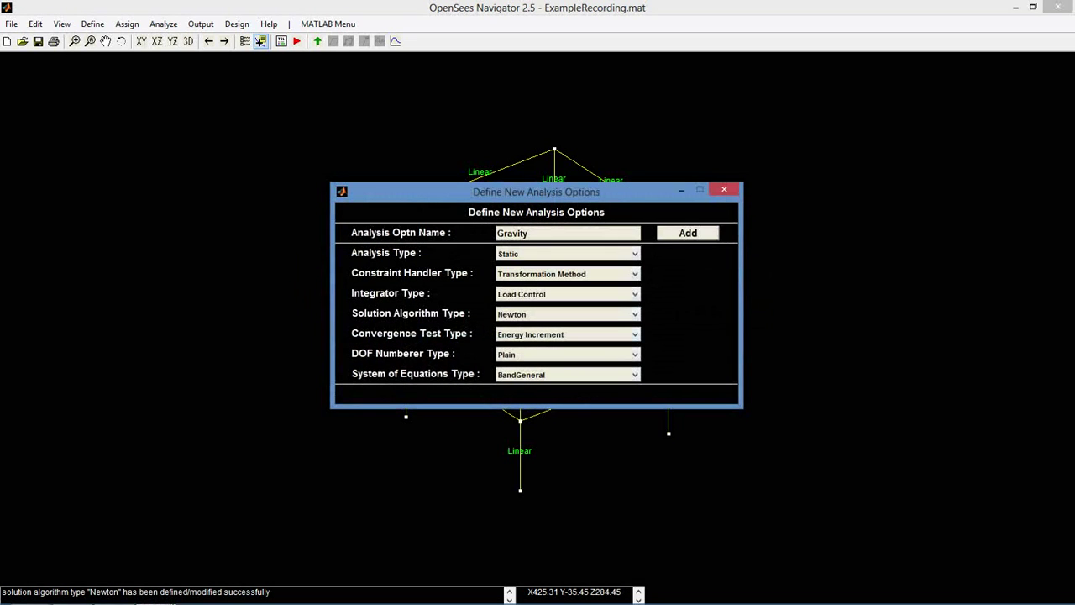
- Set the convergence test of the Gravity analysis options to Norm Disp Increment with absolute tolerance 1E-6 and 25 maximum iterations
{"action": "left_click", "coordinate": [568, 334]}
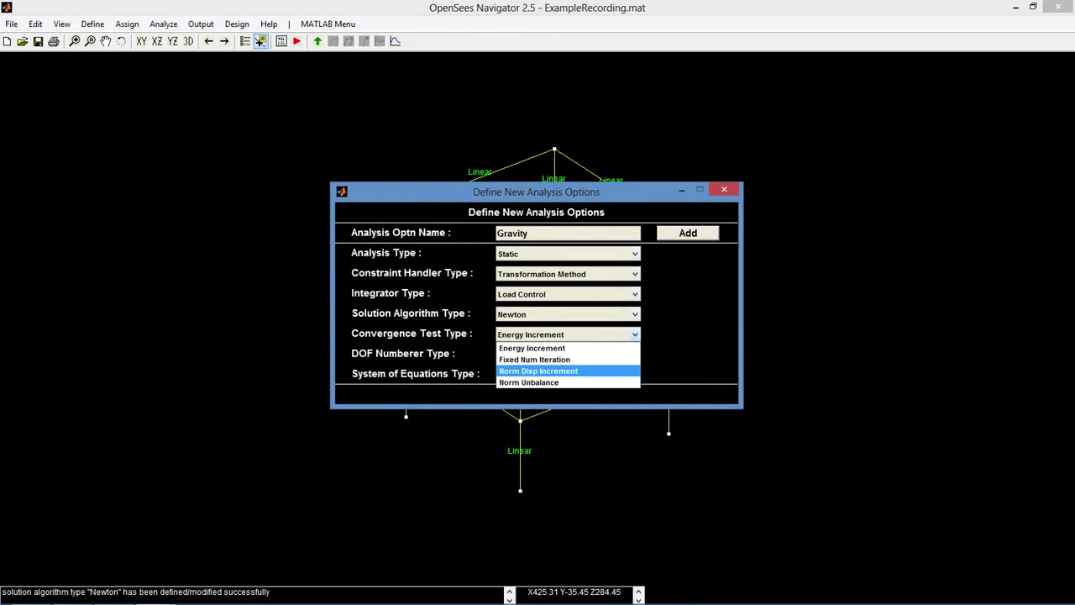
{"action": "left_click", "coordinate": [538, 371]}
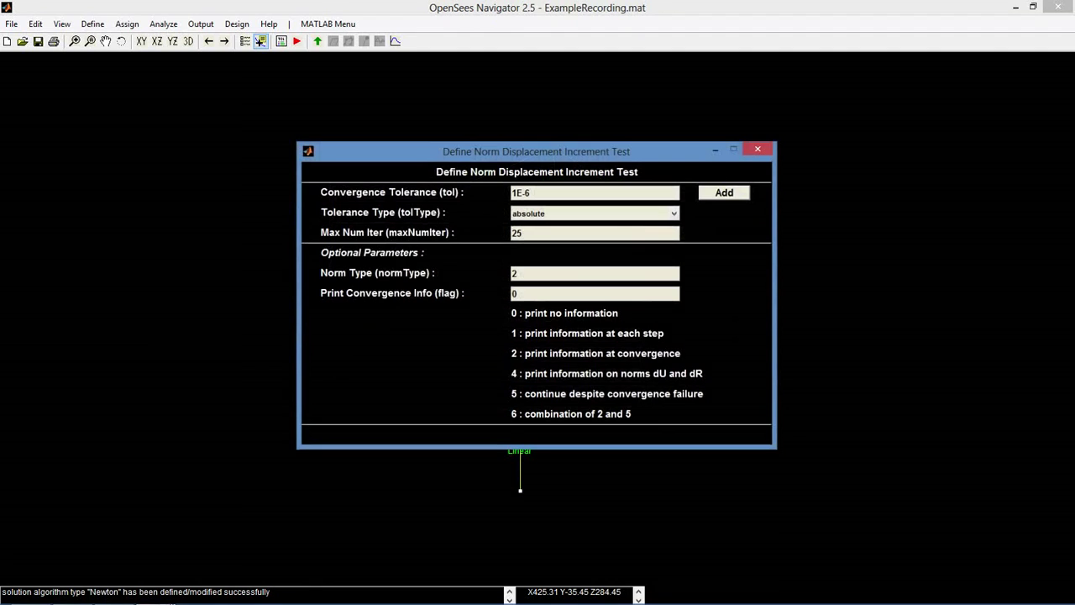
{"action": "left_click", "coordinate": [724, 193]}
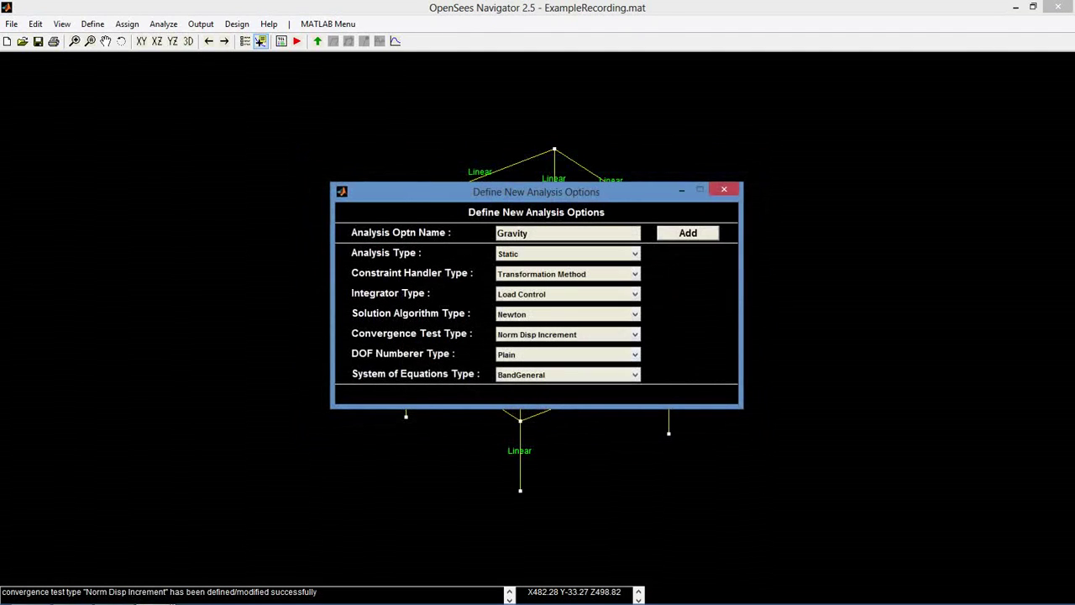
- Choose the Plain DOF numberer and the SparseGeneral system with partial pivoting, and add the Gravity analysis options
{"action": "left_click", "coordinate": [634, 354]}
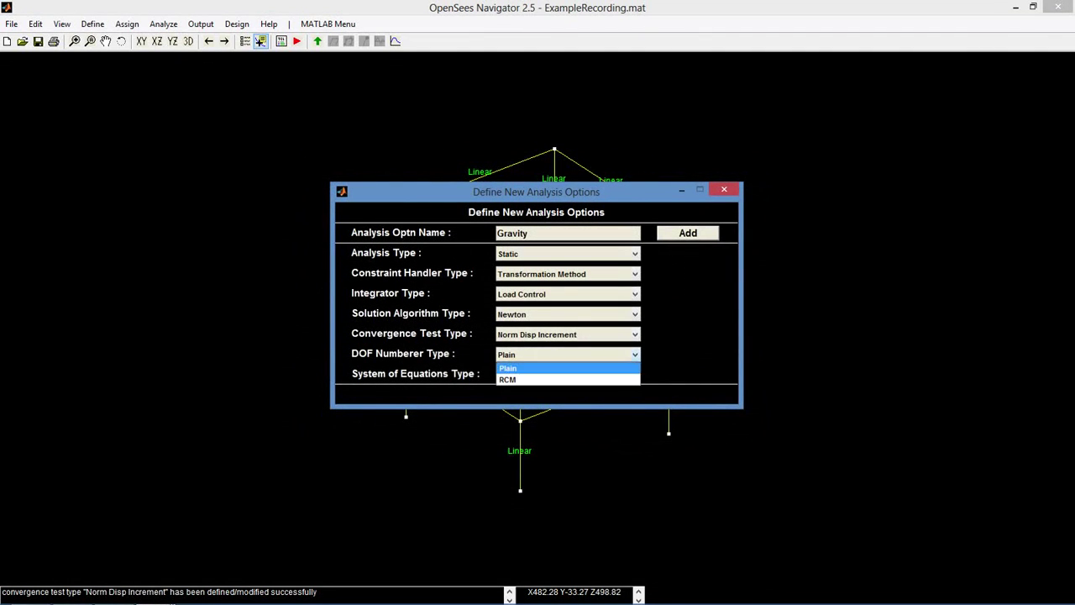
{"action": "left_click", "coordinate": [604, 367]}
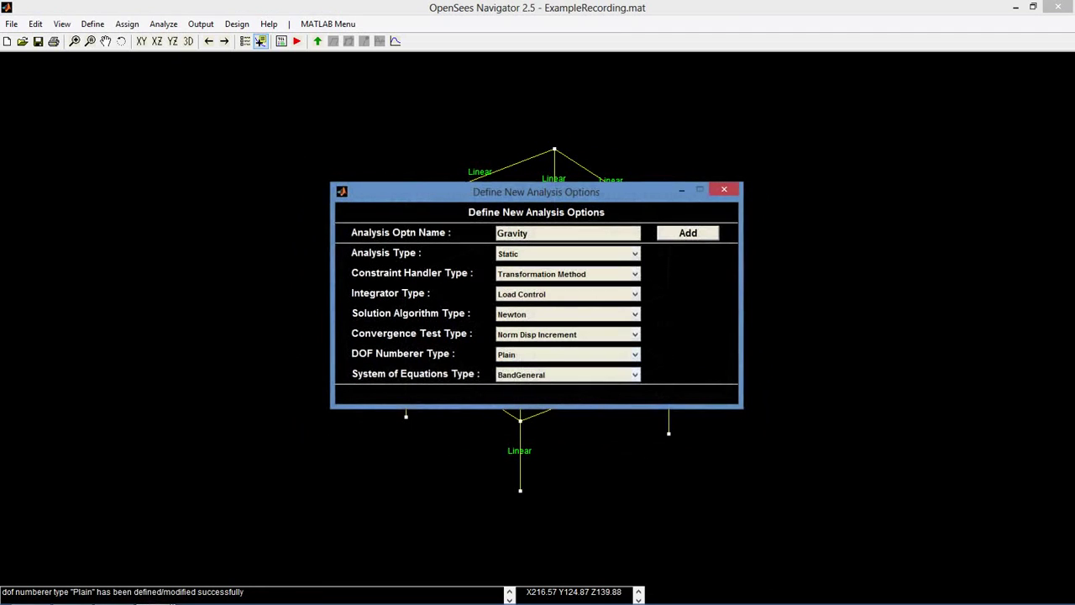
{"action": "left_click", "coordinate": [634, 375]}
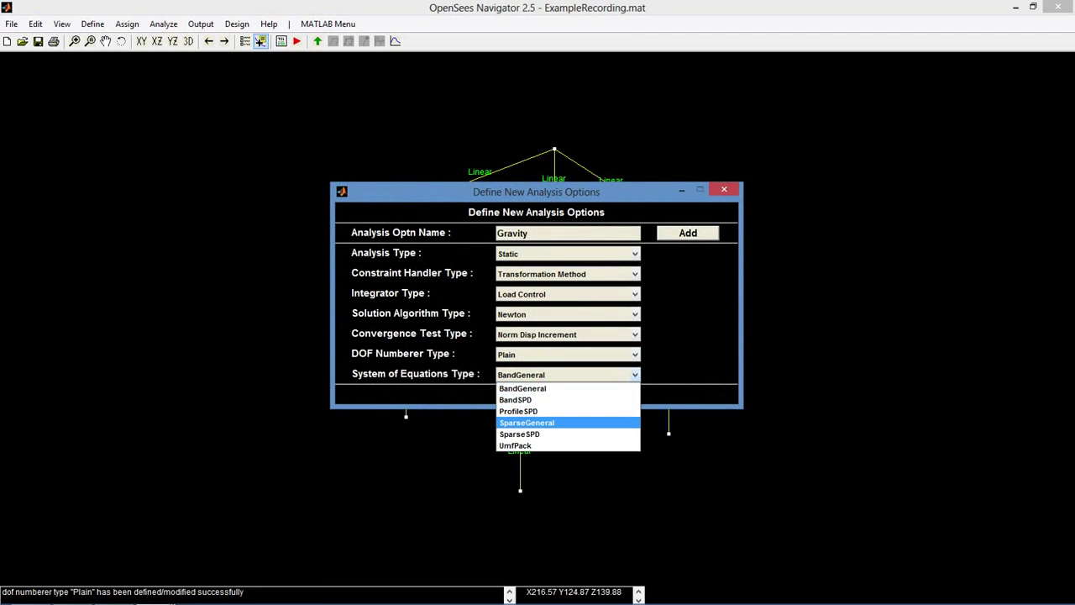
{"action": "key", "text": "Return"}
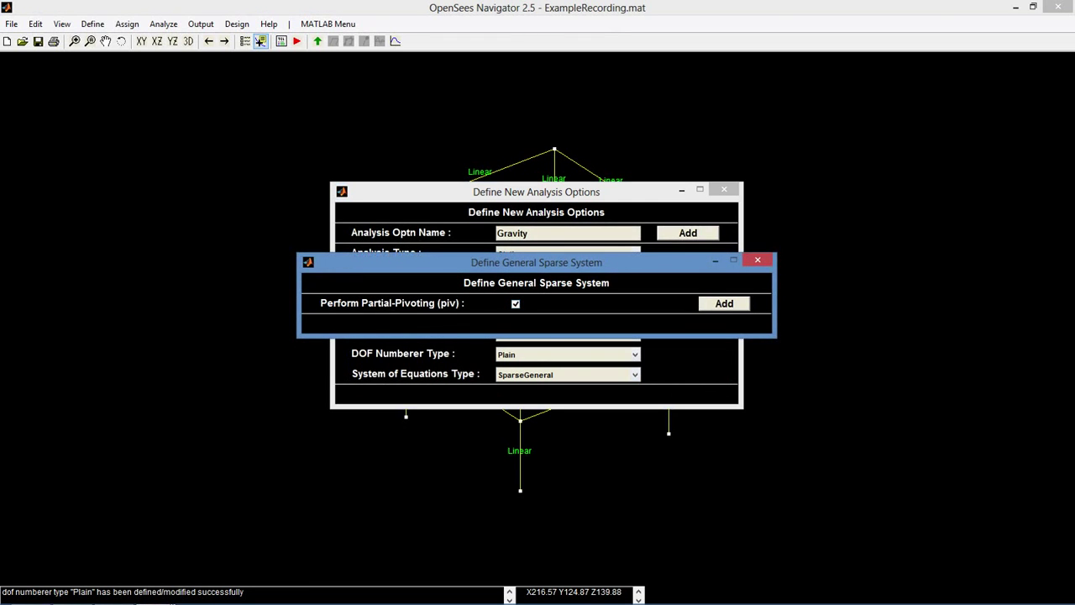
{"action": "left_click", "coordinate": [724, 304]}
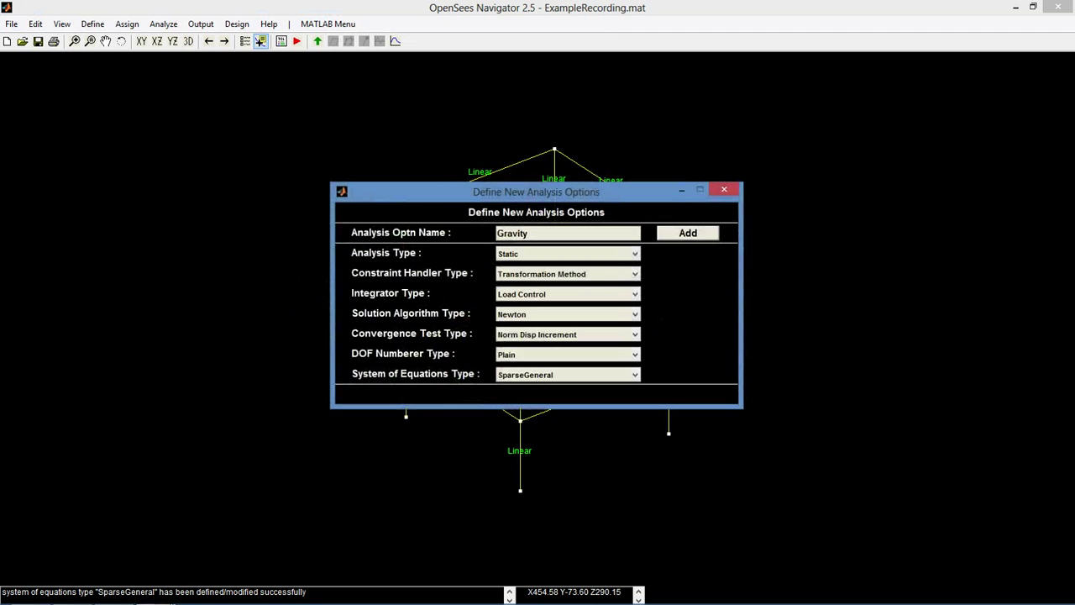
{"action": "left_click", "coordinate": [688, 232]}
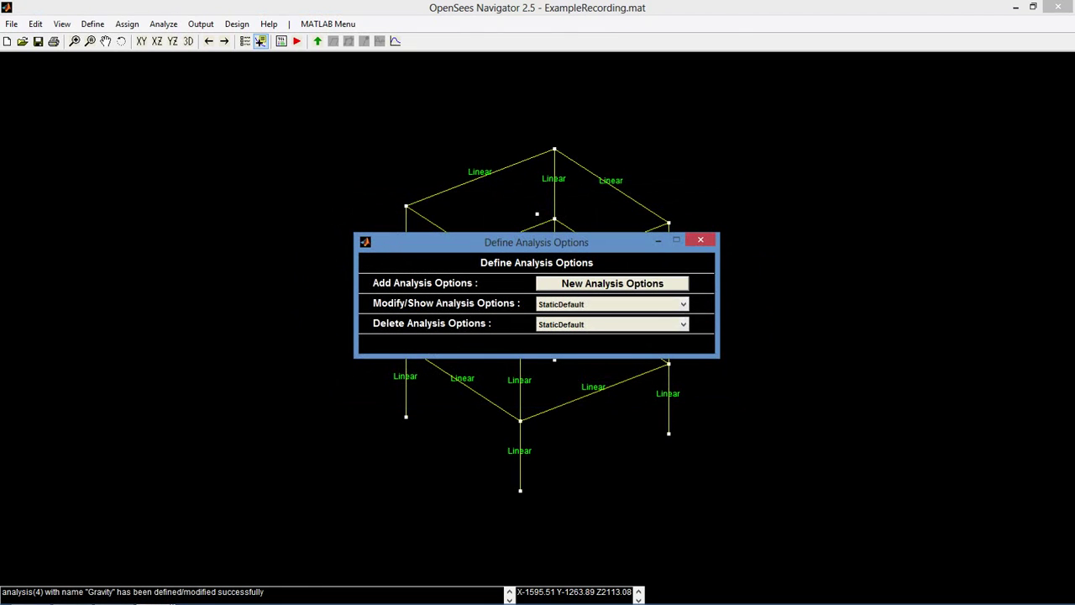
- Modify the TransientDefault analysis options to use the Transient analysis type and the Transformation Method constraint handler
{"action": "left_click", "coordinate": [683, 304]}
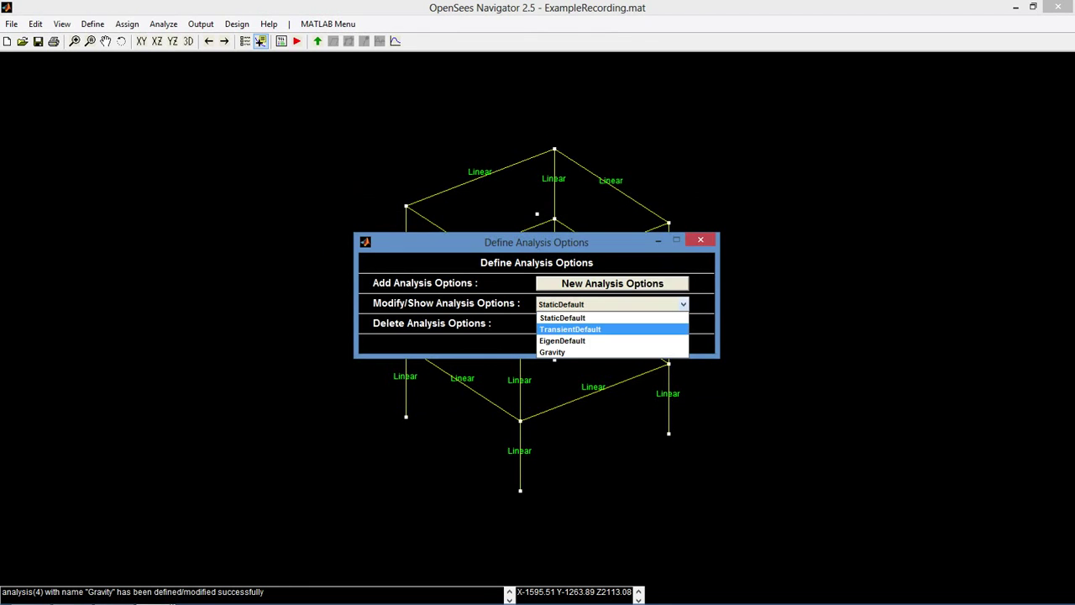
{"action": "left_click", "coordinate": [576, 330]}
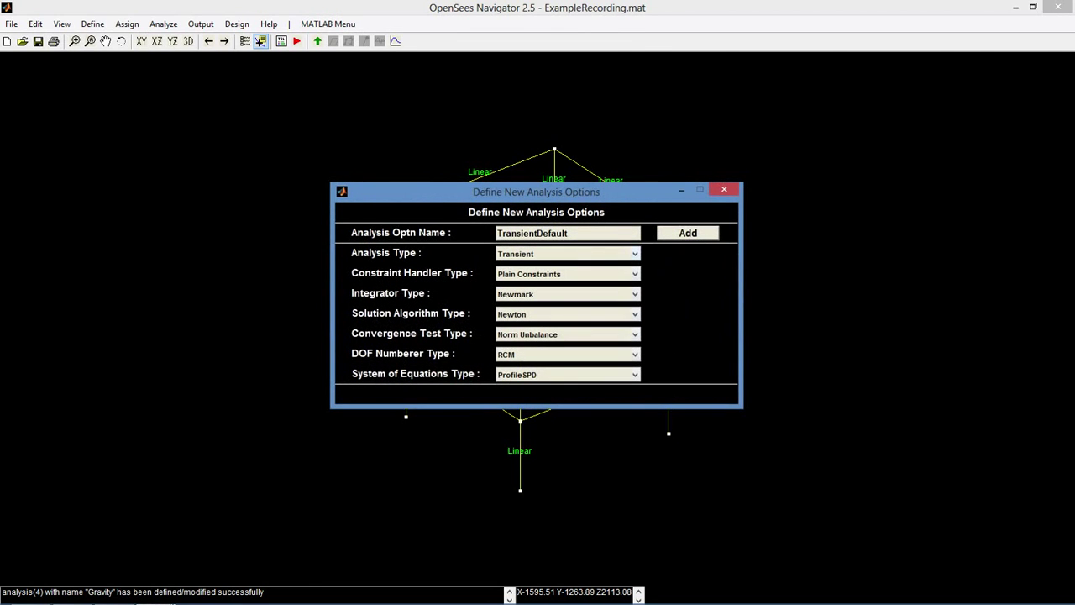
{"action": "left_click", "coordinate": [588, 253]}
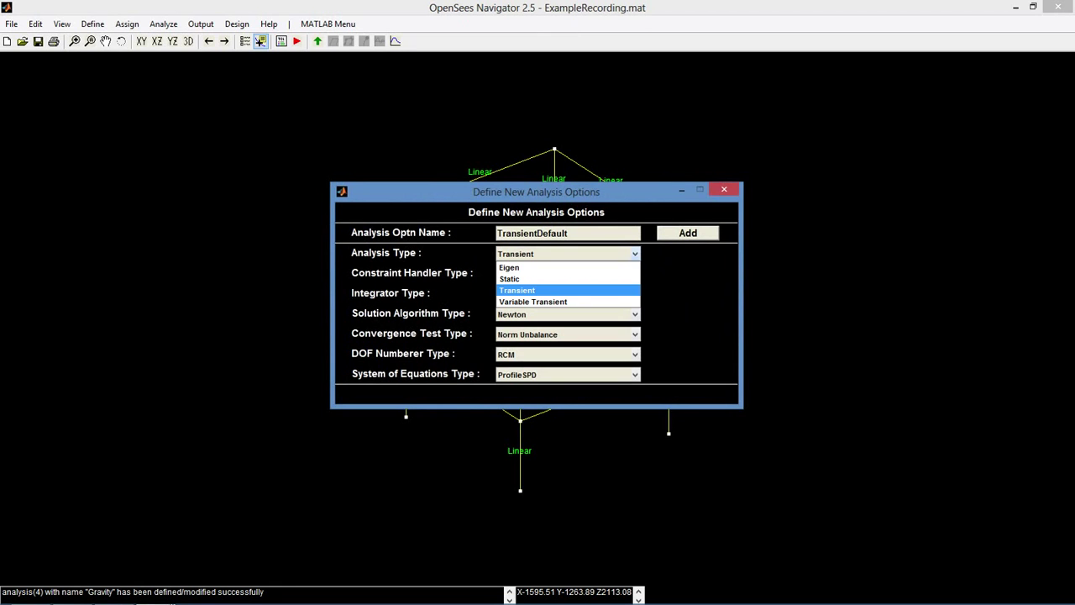
{"action": "left_click", "coordinate": [572, 290]}
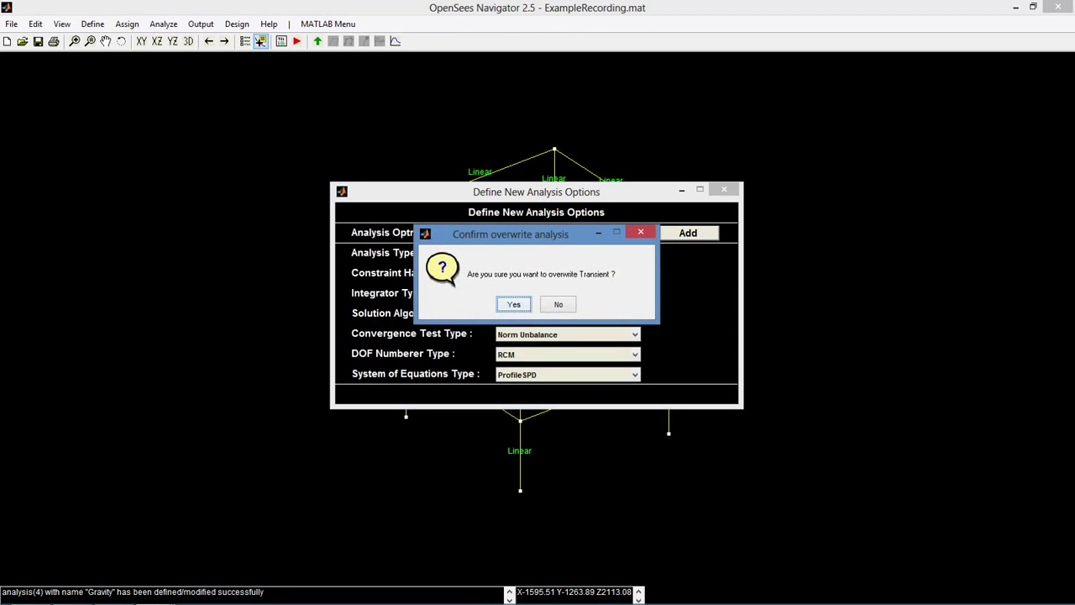
{"action": "left_click", "coordinate": [514, 304]}
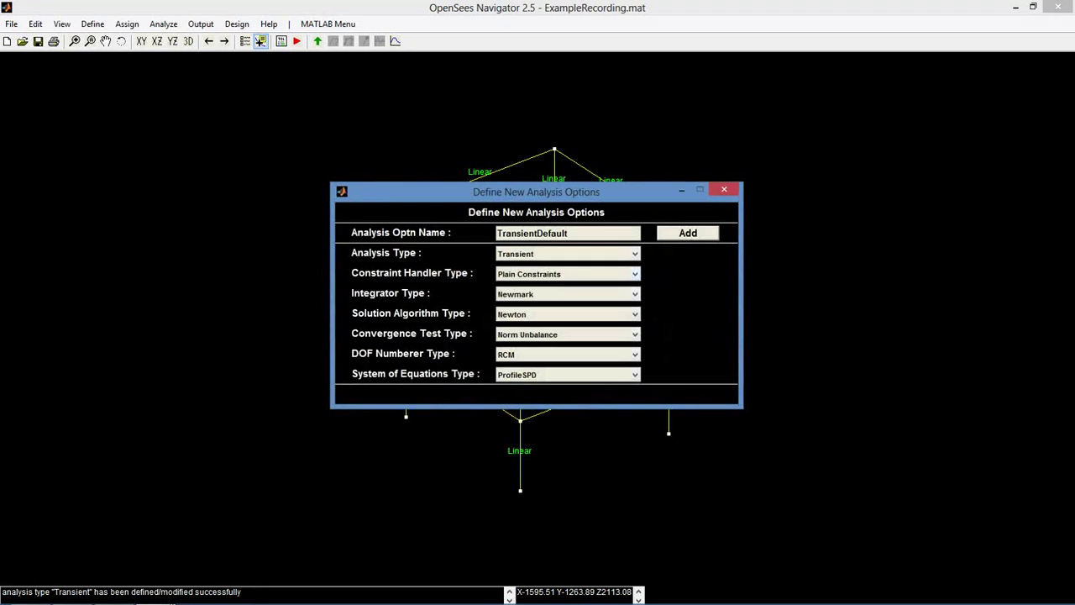
{"action": "left_click", "coordinate": [568, 274]}
{"action": "left_click", "coordinate": [565, 321]}
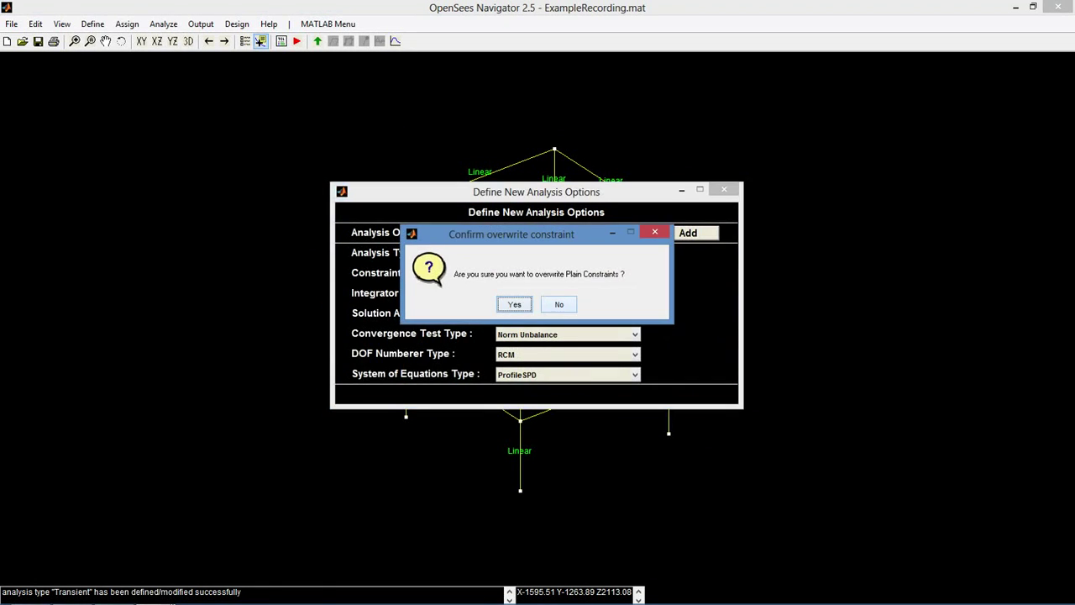
{"action": "key", "text": "Return"}
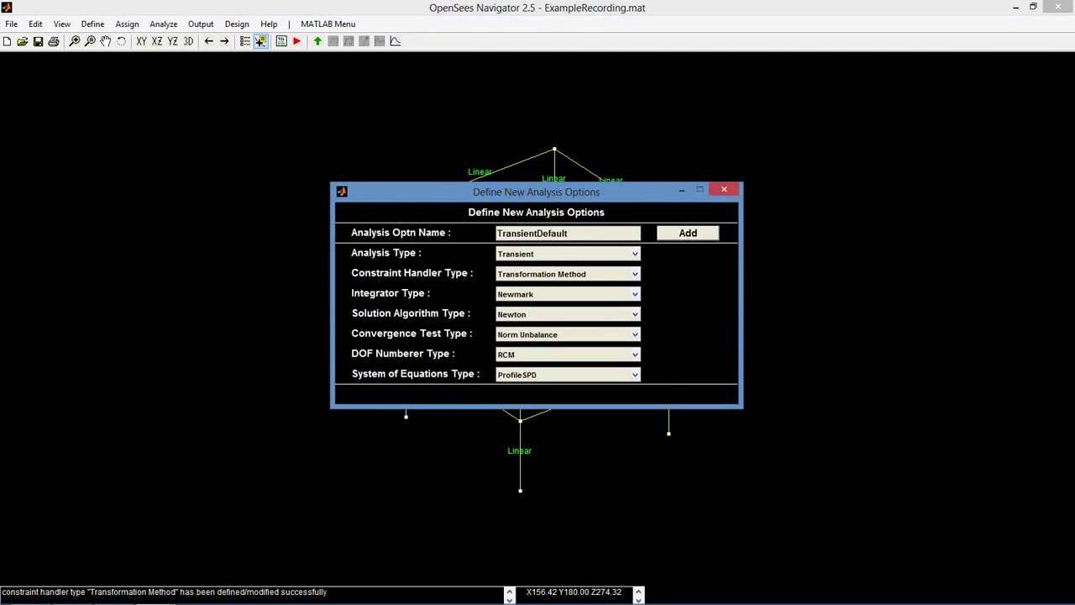
- Set the TransientDefault integrator to Newmark with beta 0.25 and gamma 0.5, and its solution algorithm to Newton
{"action": "left_click", "coordinate": [635, 294]}
{"action": "left_click", "coordinate": [555, 478]}
{"action": "left_click", "coordinate": [724, 293]}
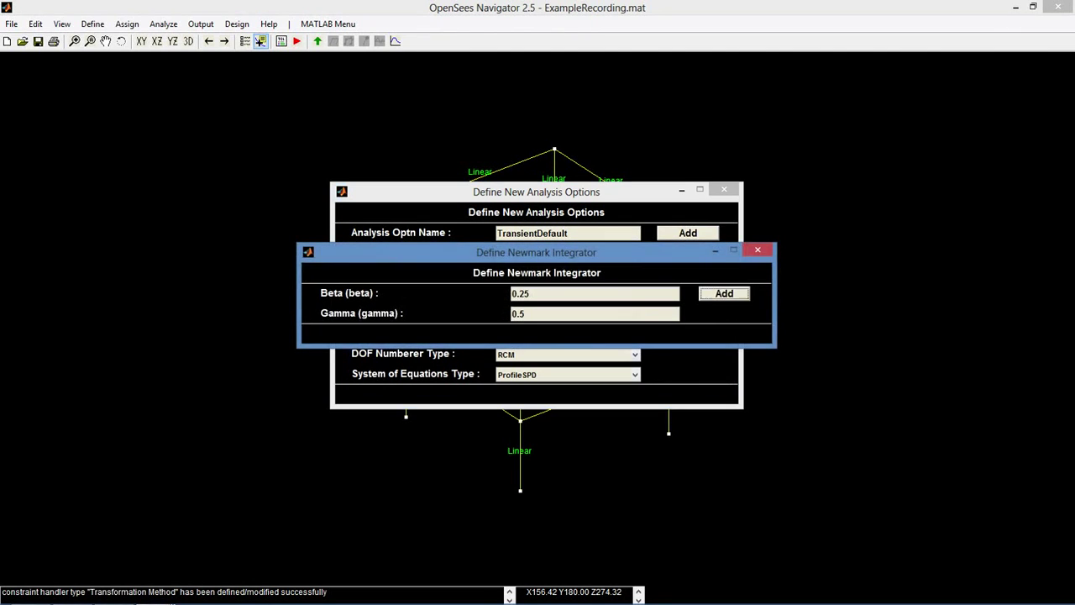
{"action": "key", "text": "Return"}
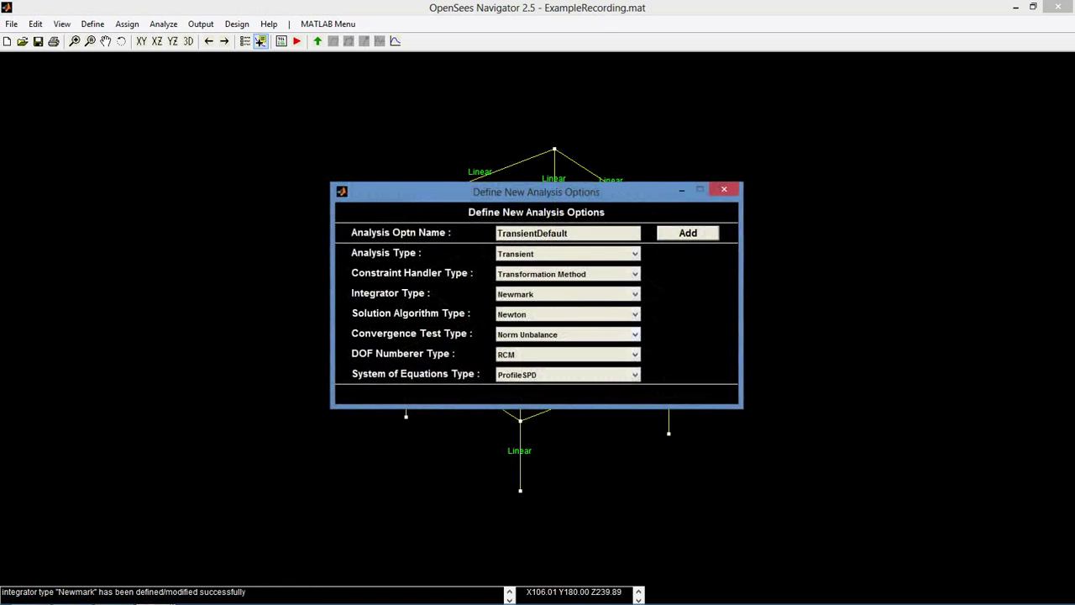
{"action": "left_click", "coordinate": [635, 314]}
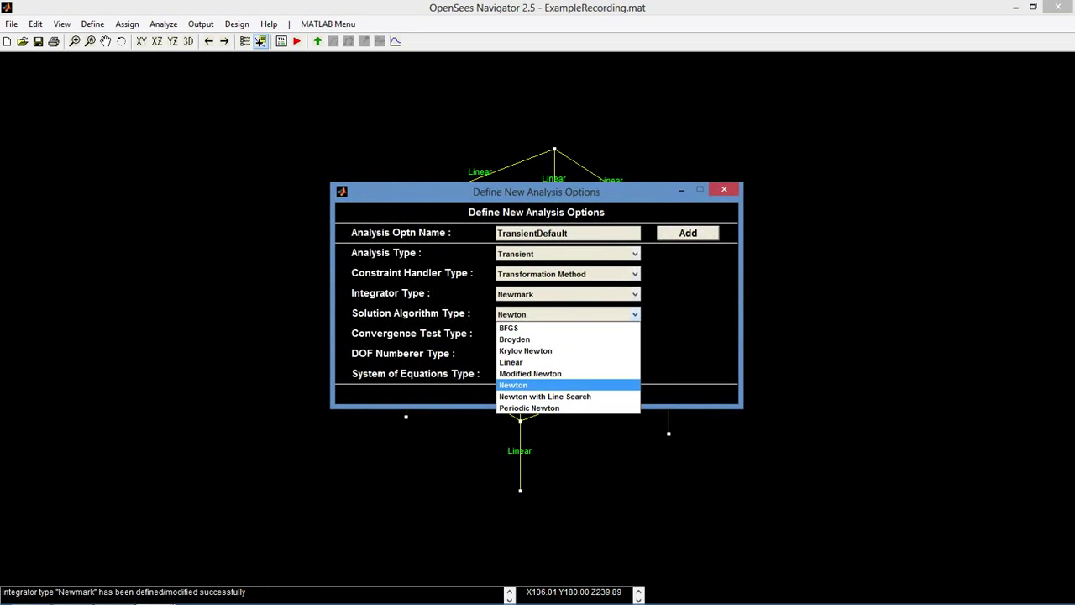
{"action": "left_click", "coordinate": [554, 385]}
{"action": "left_click", "coordinate": [725, 303]}
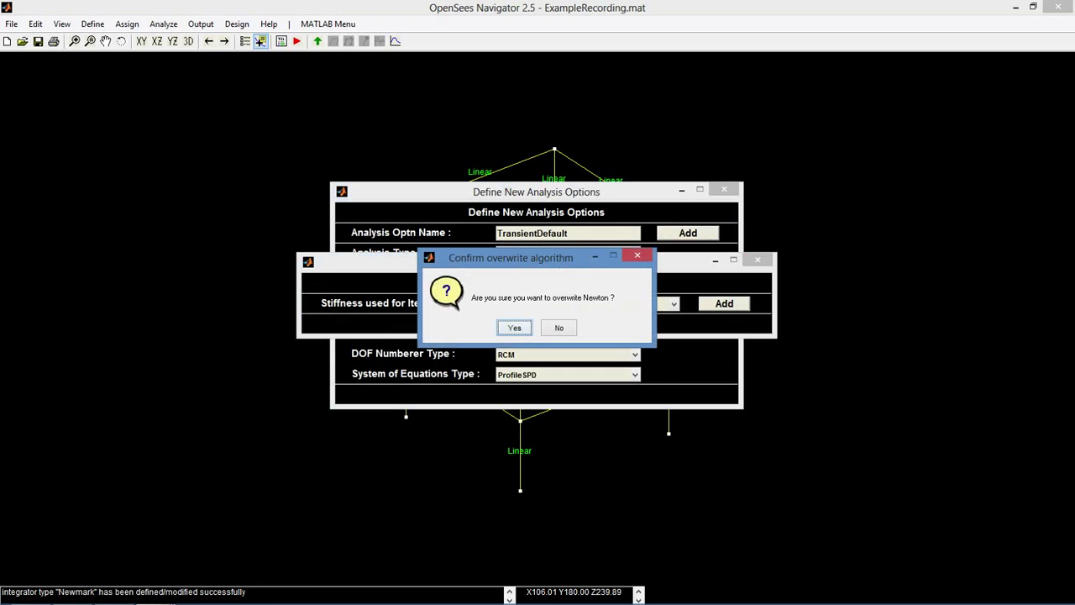
{"action": "left_click", "coordinate": [519, 328]}
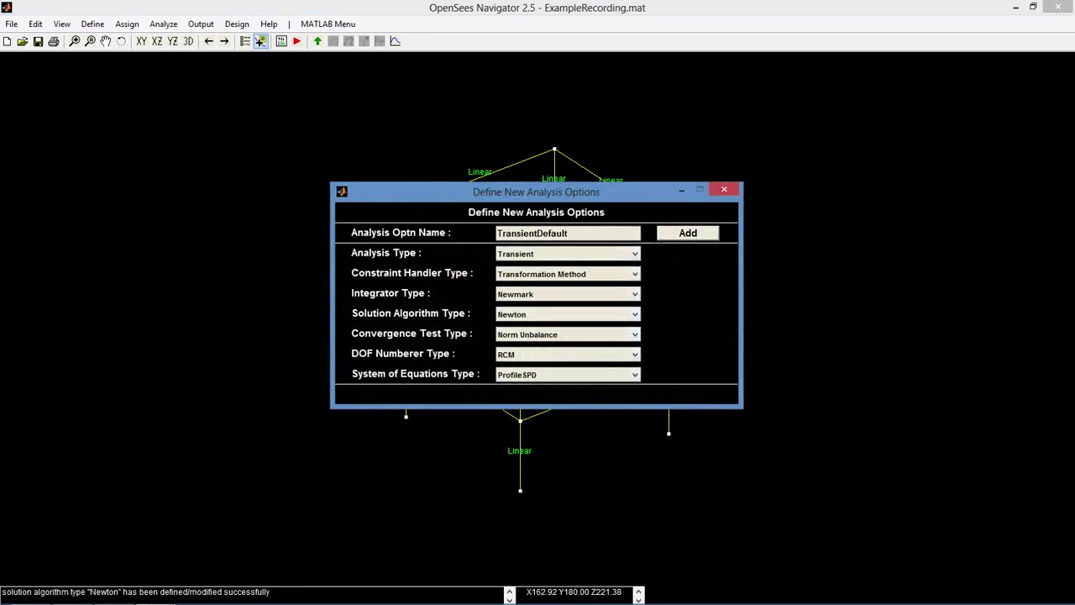
- Set the TransientDefault convergence test to Energy Increment with tolerance 1E-6, and its DOF numberer to Plain
{"action": "left_click", "coordinate": [635, 335]}
{"action": "left_click", "coordinate": [554, 347]}
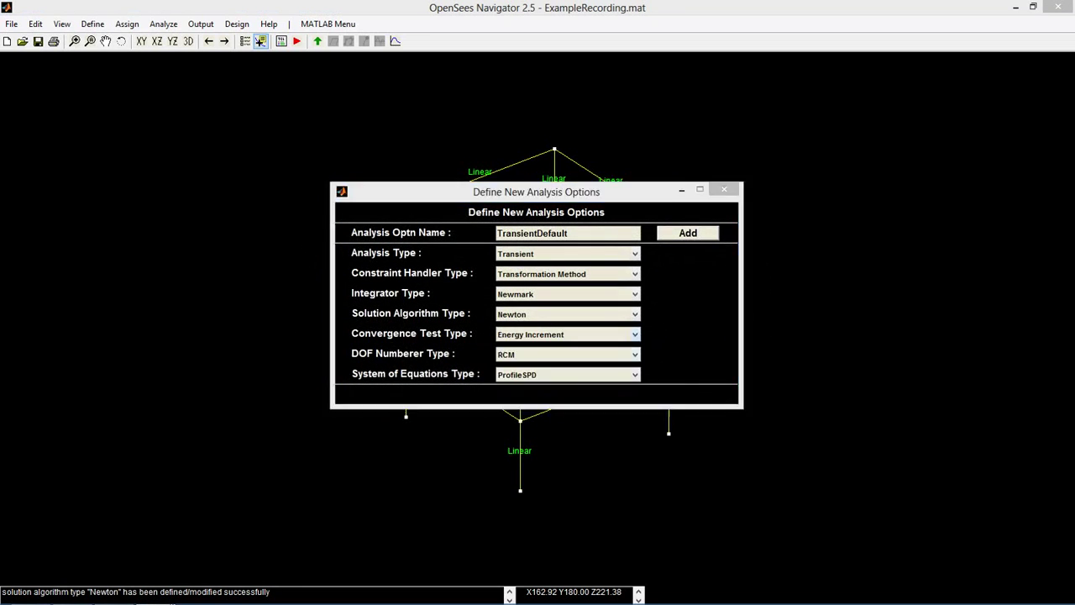
{"action": "left_click", "coordinate": [724, 192]}
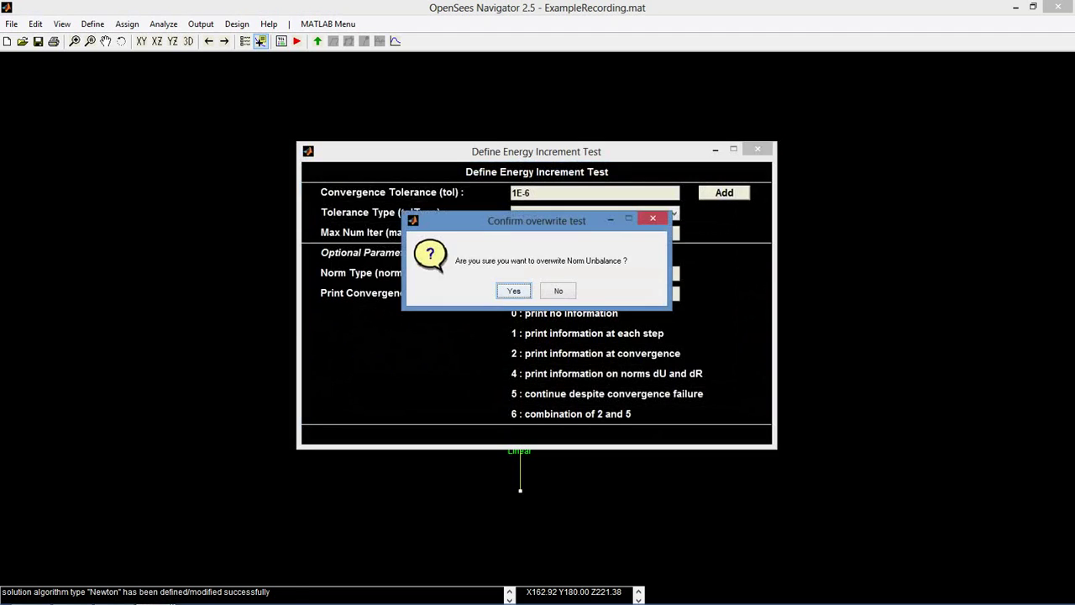
{"action": "left_click", "coordinate": [511, 288]}
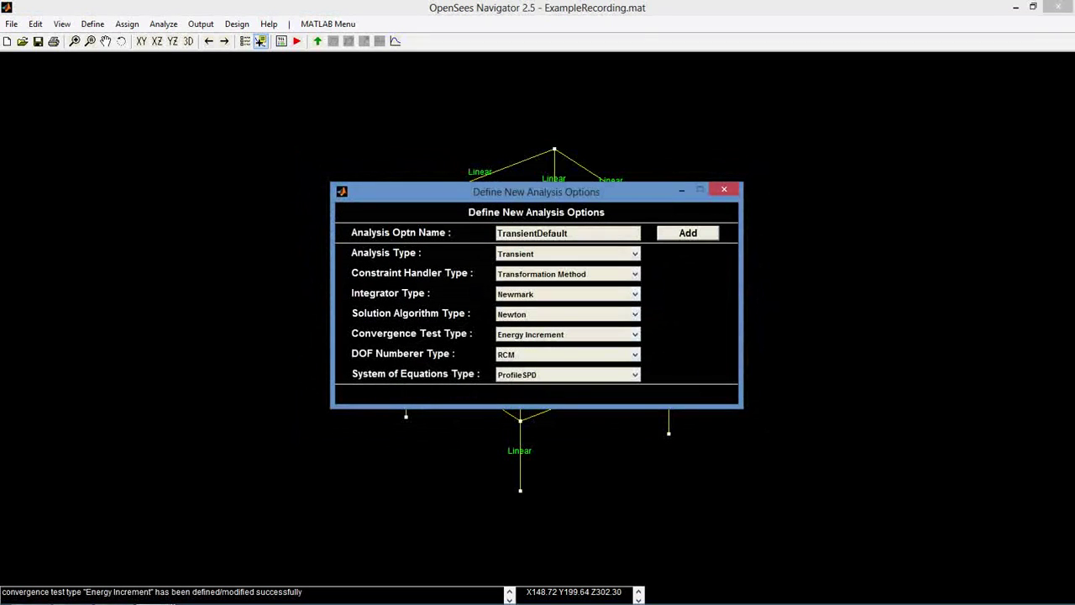
{"action": "left_click", "coordinate": [568, 354]}
{"action": "left_click", "coordinate": [520, 365]}
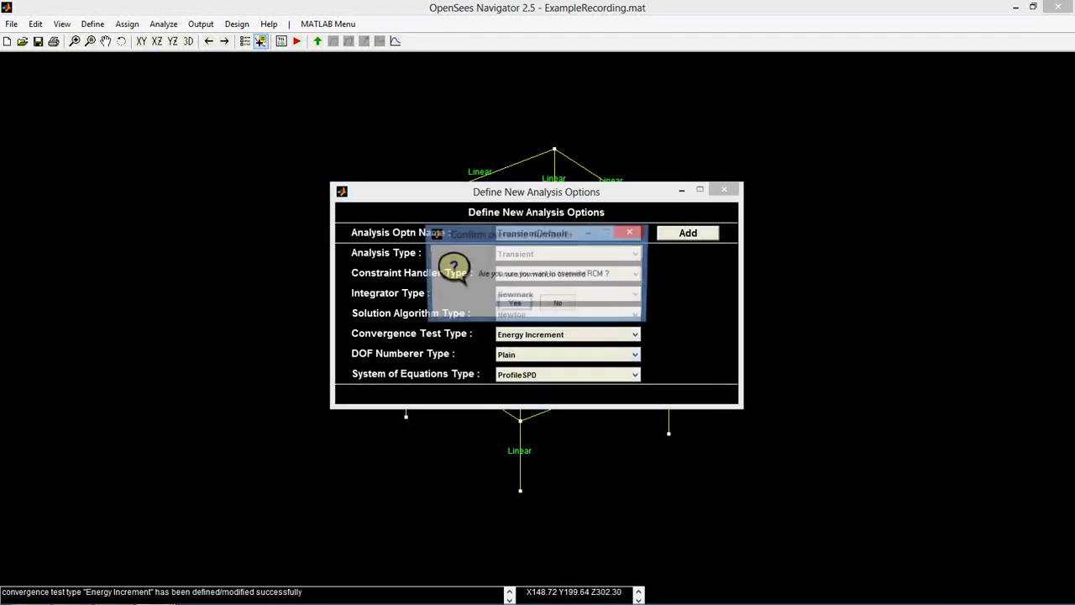
{"action": "left_click", "coordinate": [515, 304]}
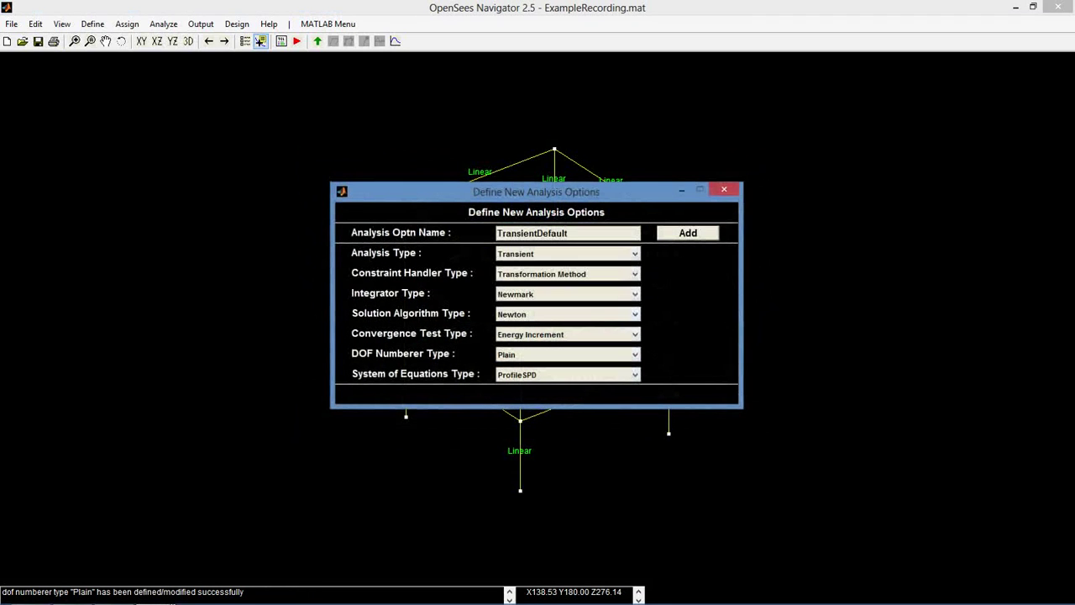
- Set the system of equations to SparseGeneral with partial pivoting and overwrite the TransientDefault analysis options
{"action": "left_click", "coordinate": [568, 375]}
{"action": "left_click", "coordinate": [527, 422]}
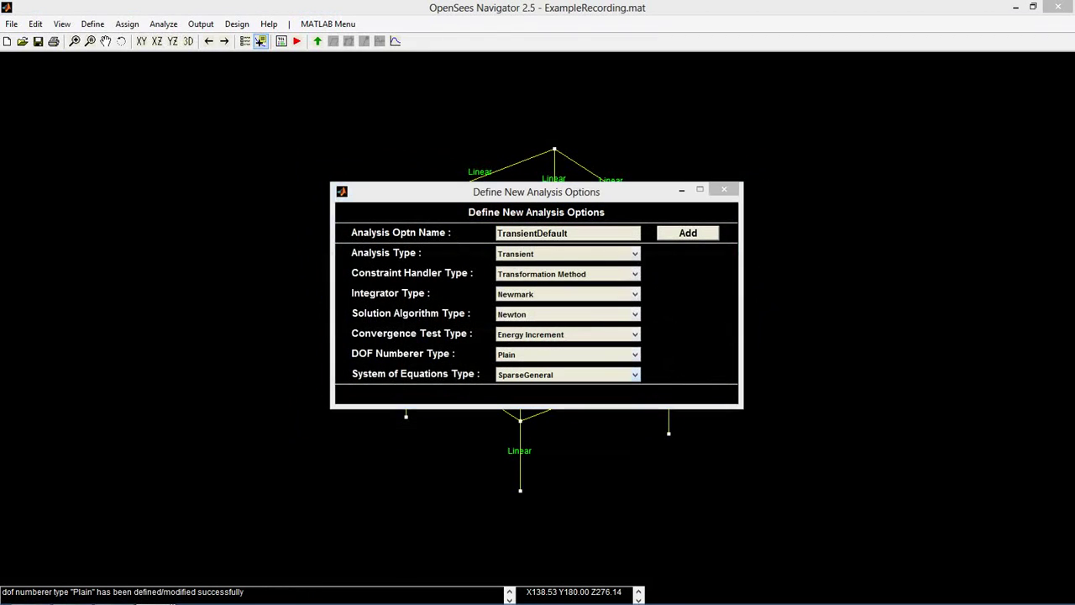
{"action": "left_click", "coordinate": [515, 303]}
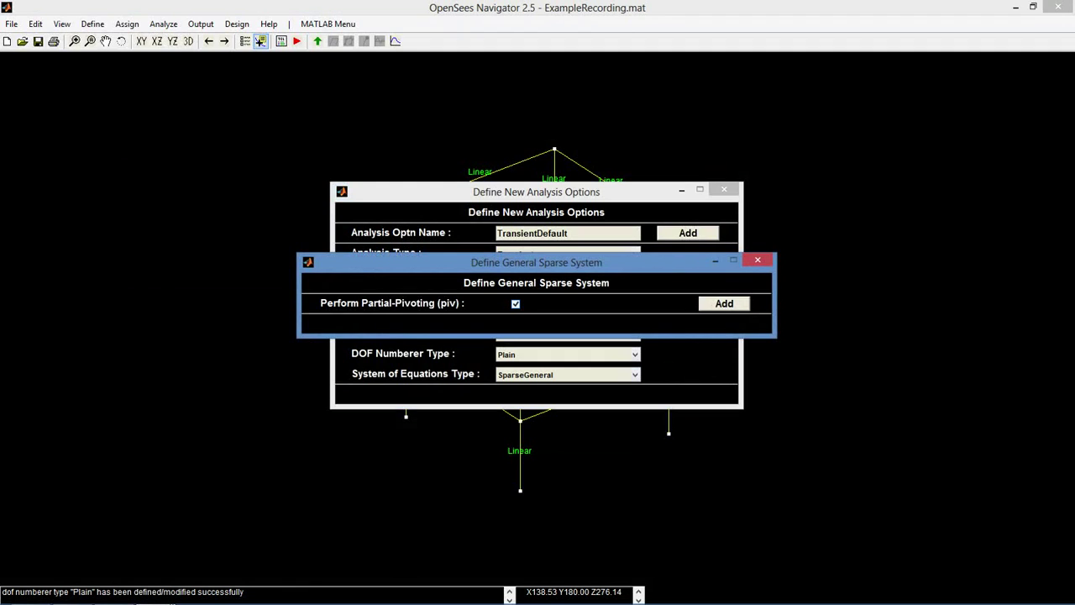
{"action": "left_click", "coordinate": [724, 303]}
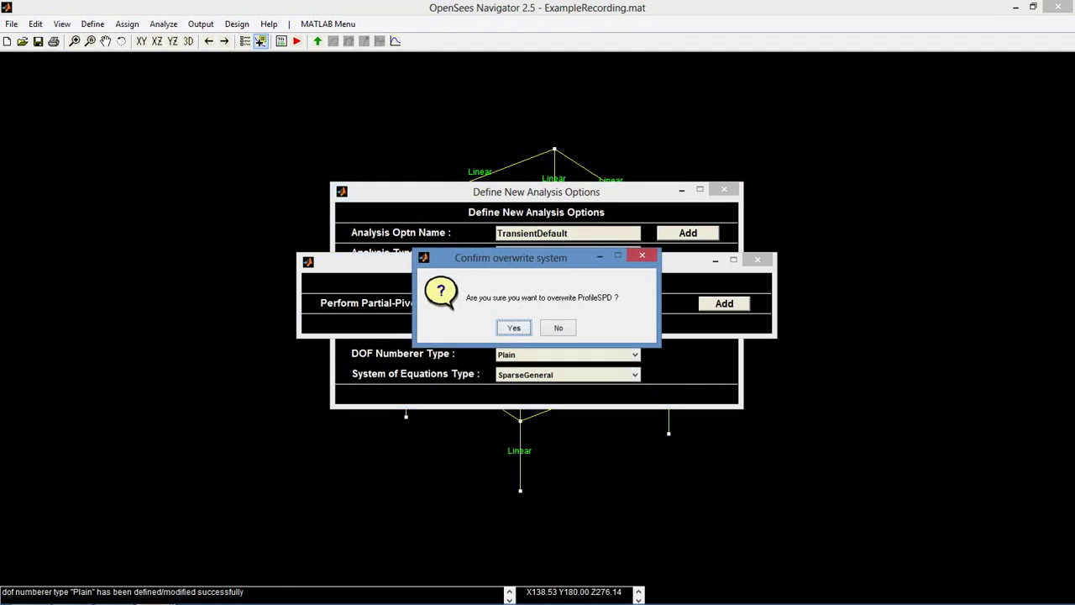
{"action": "key", "text": "Return"}
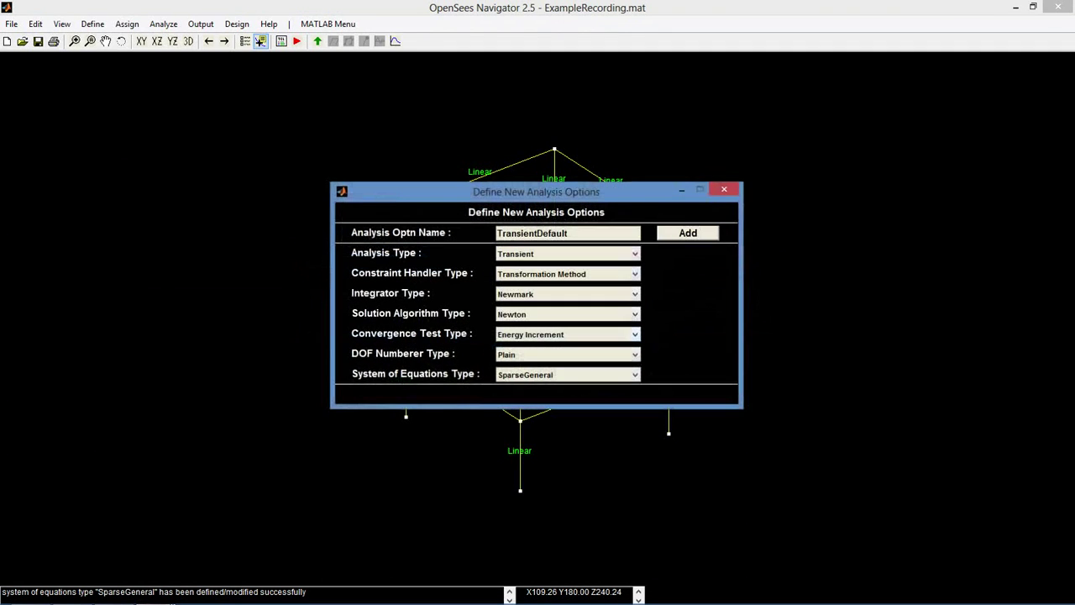
{"action": "left_click", "coordinate": [688, 234]}
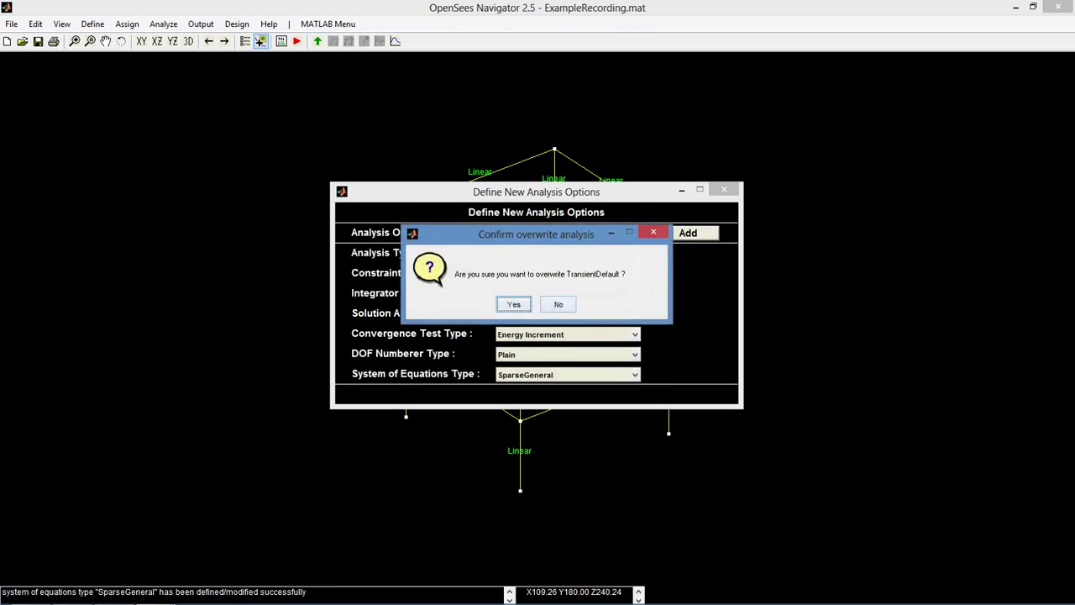
{"action": "key", "text": "Return"}
- Open the EigenDefault analysis options for modification and redefine the analysis type as Eigen
{"action": "left_click", "coordinate": [612, 304]}
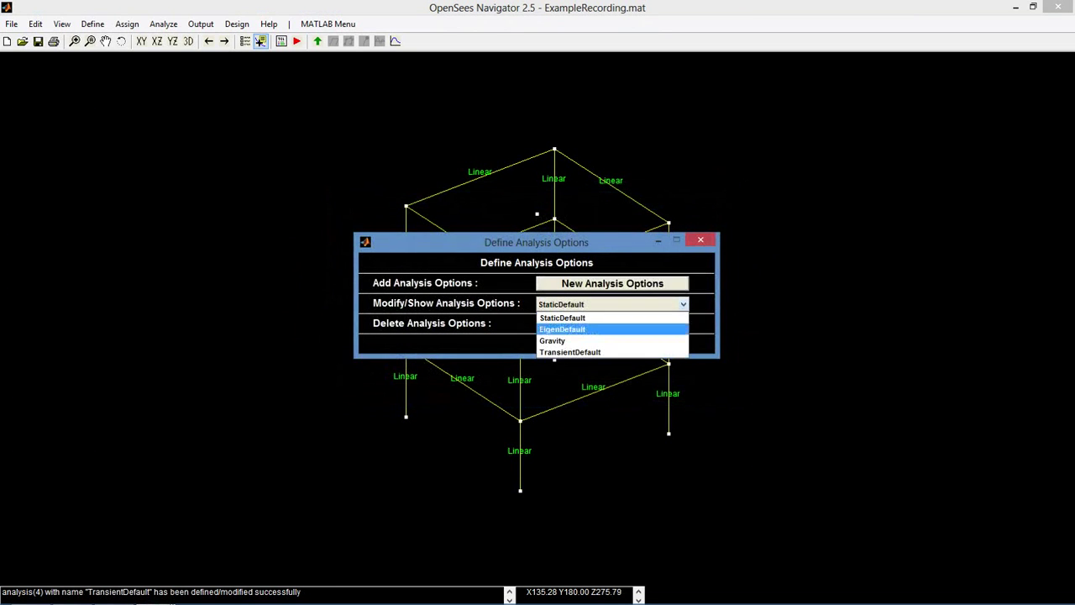
{"action": "left_click", "coordinate": [601, 329]}
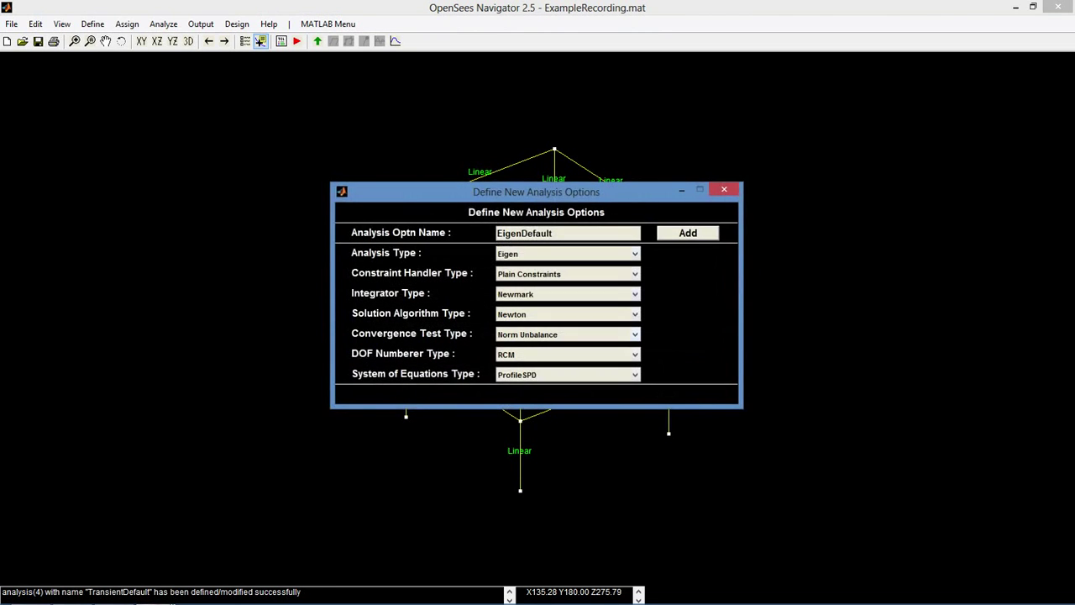
{"action": "left_click", "coordinate": [634, 254]}
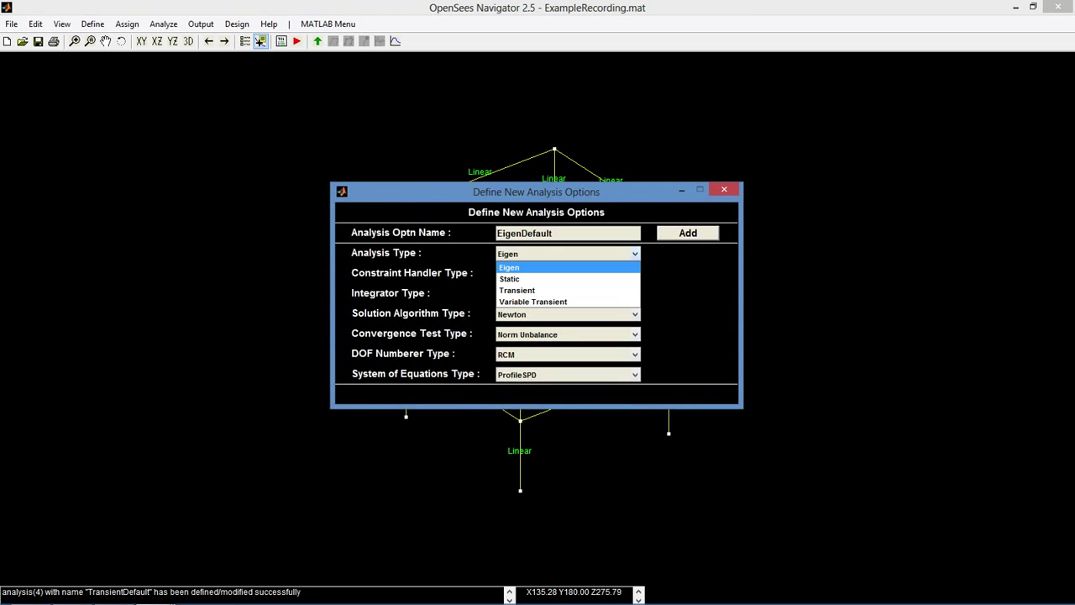
{"action": "left_click", "coordinate": [546, 268]}
{"action": "key", "text": "Return"}
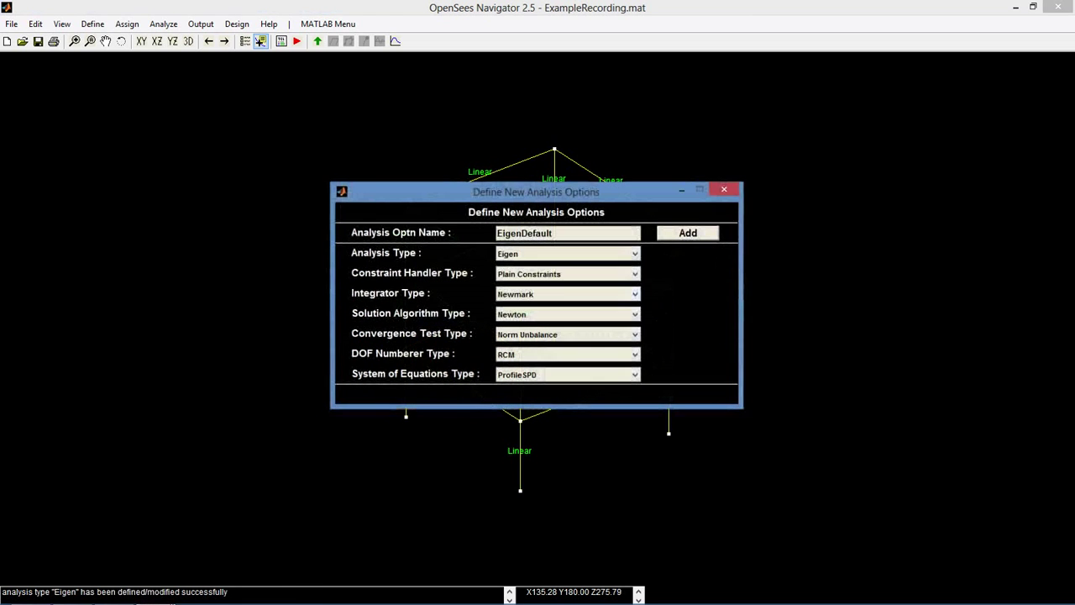
- Set the EigenDefault constraint handler to Transformation Method and its integrator to Newmark, overwriting the existing definitions
{"action": "left_click", "coordinate": [635, 274]}
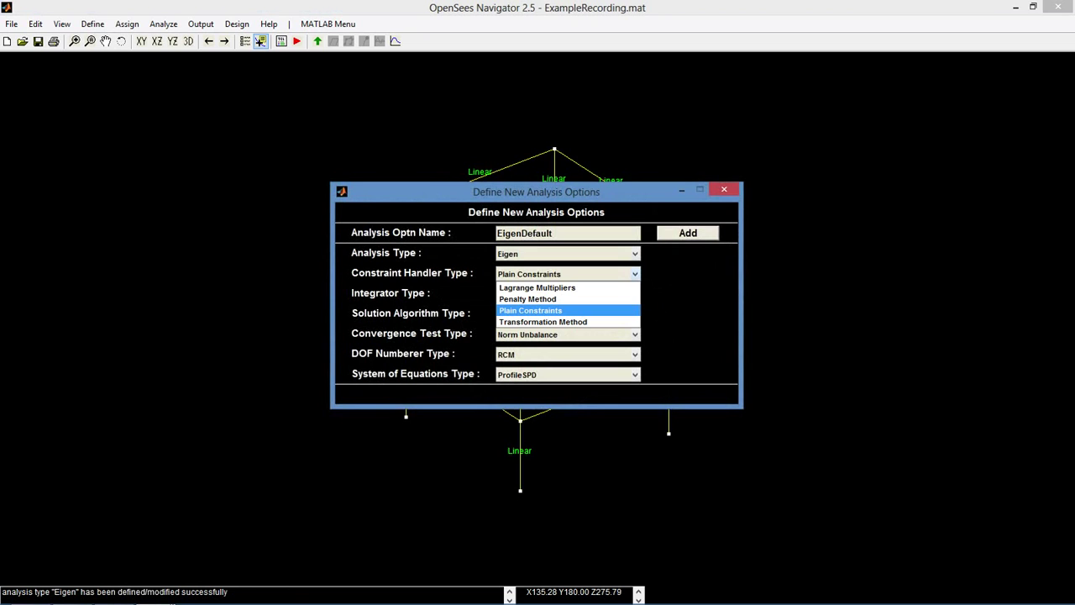
{"action": "left_click", "coordinate": [546, 312]}
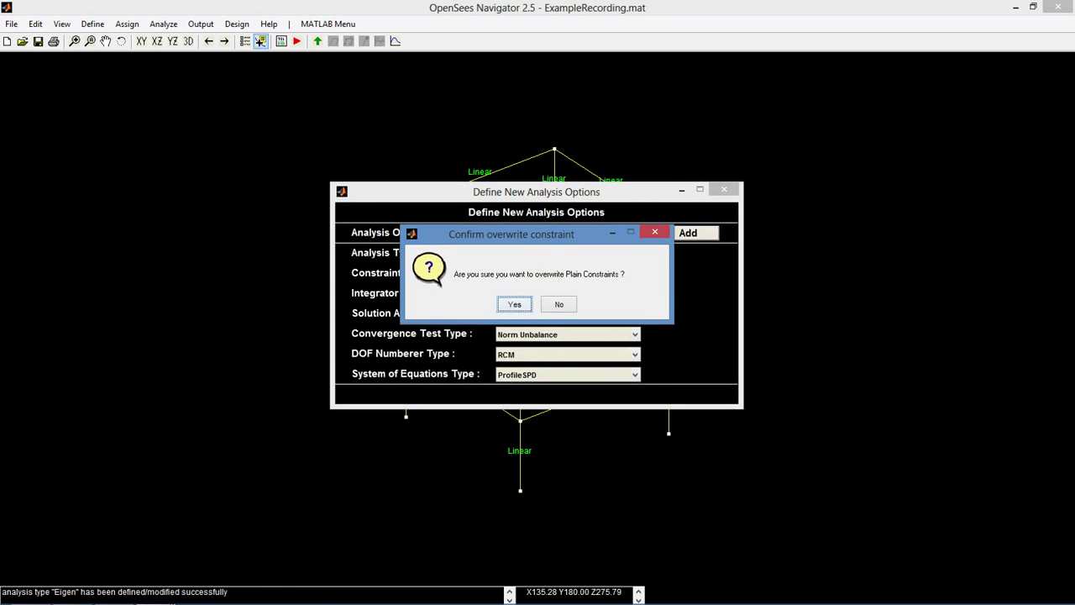
{"action": "key", "text": "Return"}
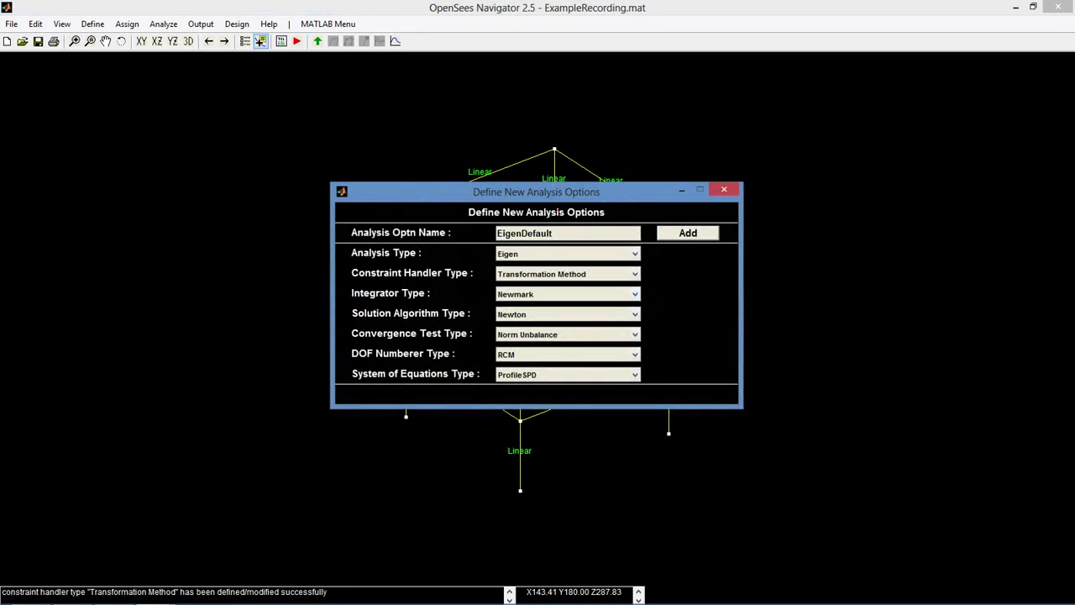
{"action": "left_click", "coordinate": [635, 294]}
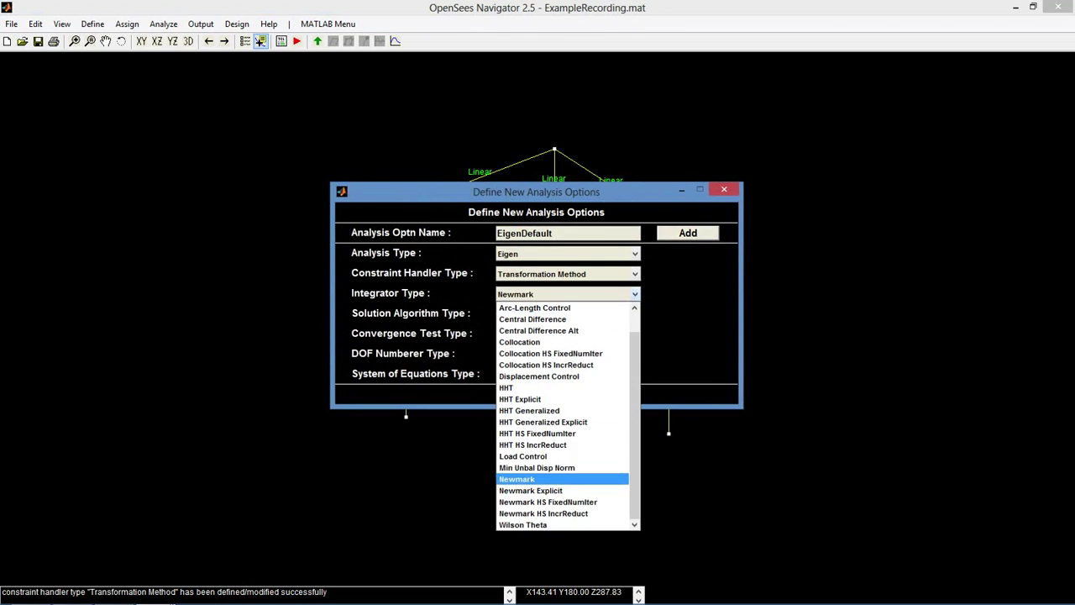
{"action": "left_click", "coordinate": [546, 478]}
{"action": "left_click", "coordinate": [724, 293]}
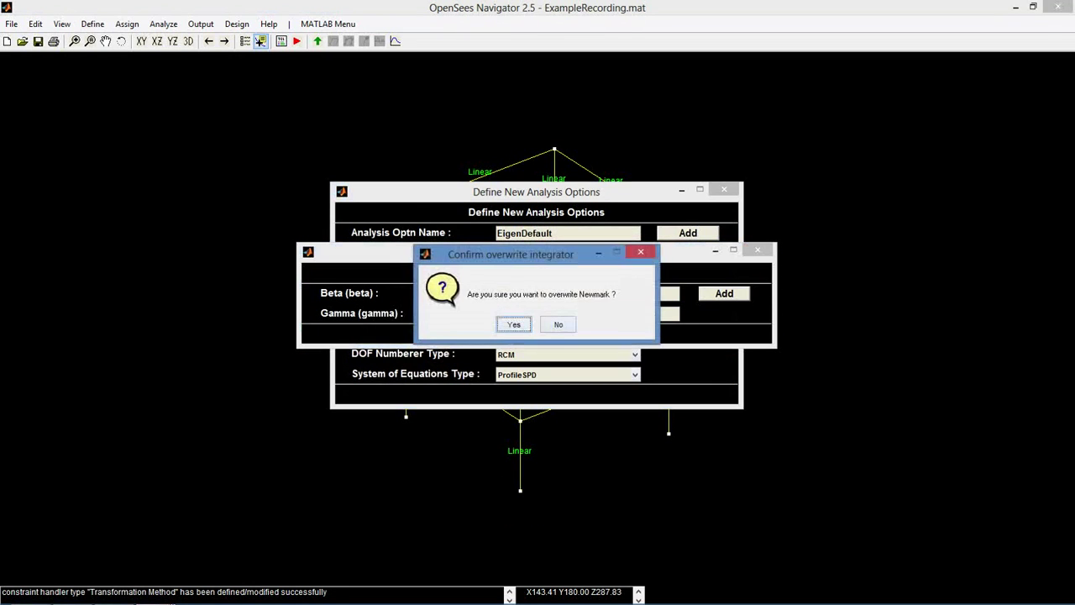
{"action": "left_click", "coordinate": [514, 324]}
- Redefine the EigenDefault solution algorithm as Newton, overwriting the existing definition
{"action": "left_click", "coordinate": [635, 314]}
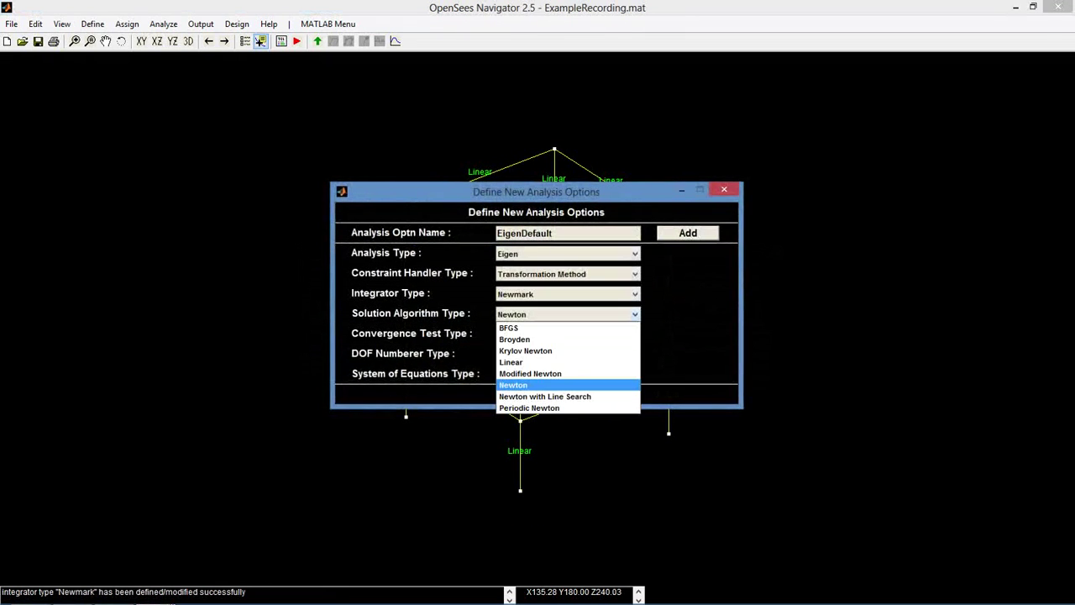
{"action": "left_click", "coordinate": [546, 385]}
{"action": "left_click", "coordinate": [724, 303]}
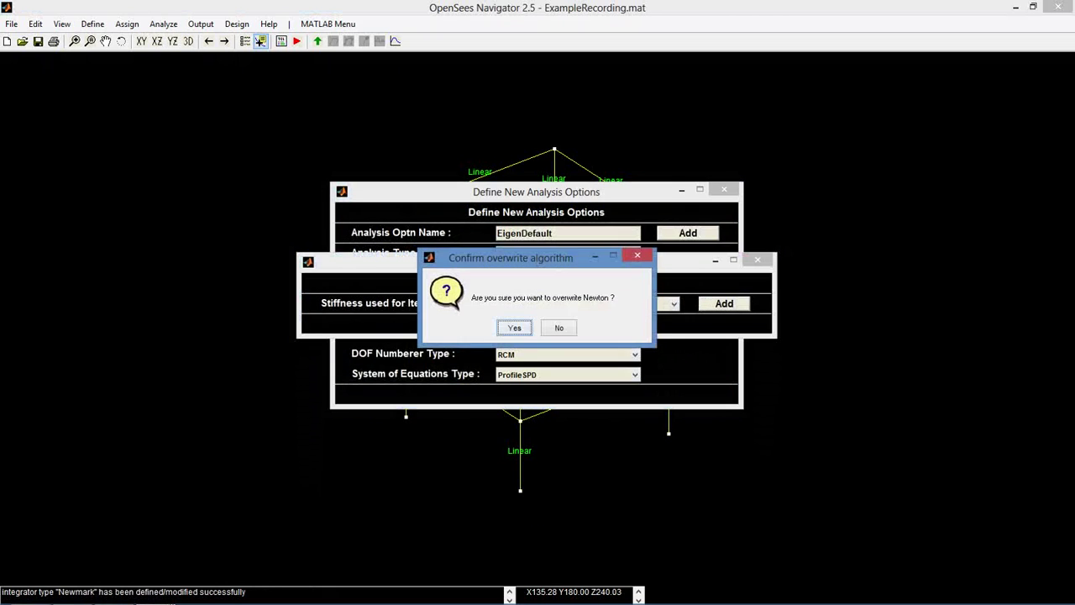
{"action": "left_click", "coordinate": [514, 327]}
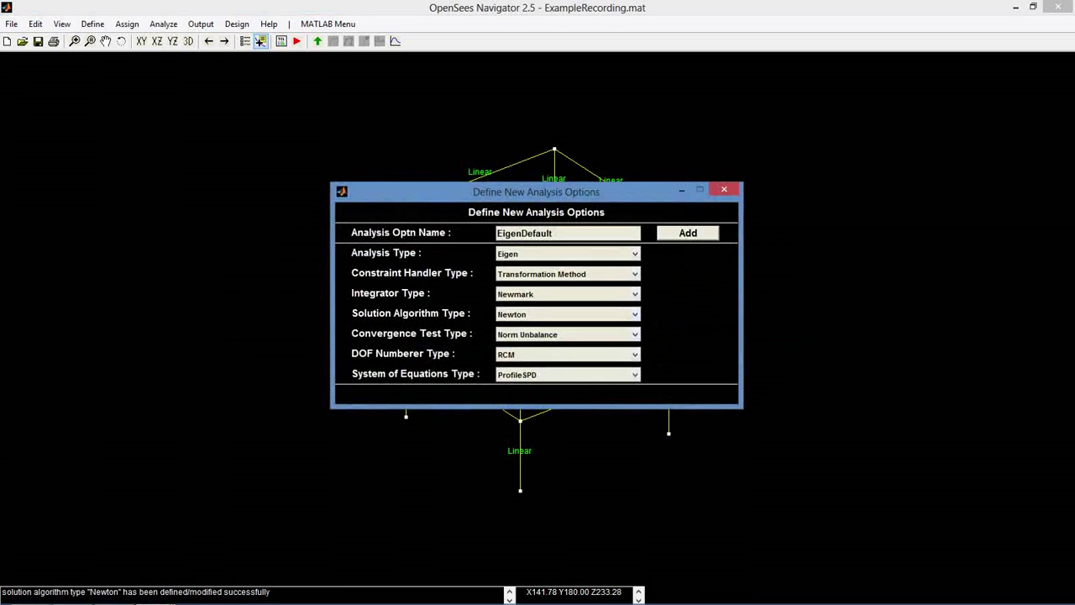
- Set the EigenDefault convergence test to Energy Increment with tolerance 1E-6, and its DOF numberer to Plain
{"action": "left_click", "coordinate": [635, 335]}
{"action": "left_click", "coordinate": [532, 348]}
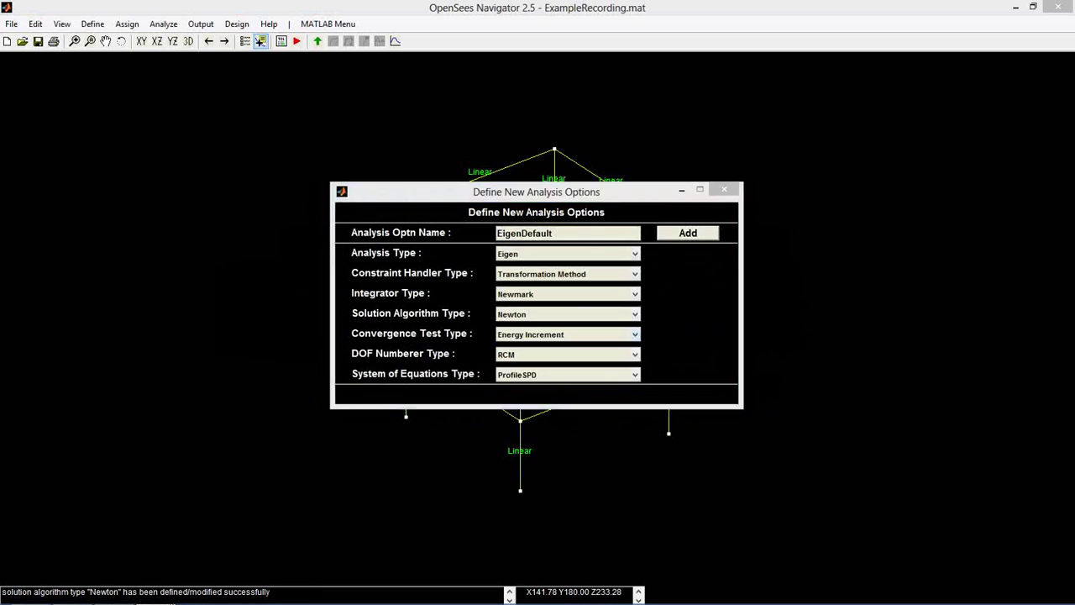
{"action": "left_click", "coordinate": [724, 193]}
{"action": "left_click", "coordinate": [514, 291]}
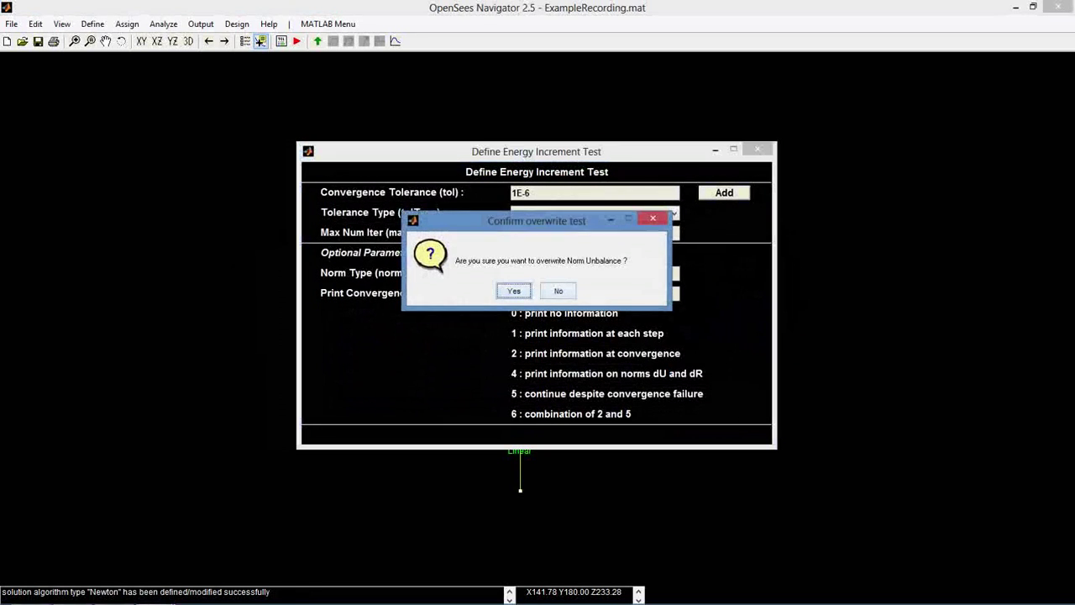
{"action": "left_click", "coordinate": [635, 355]}
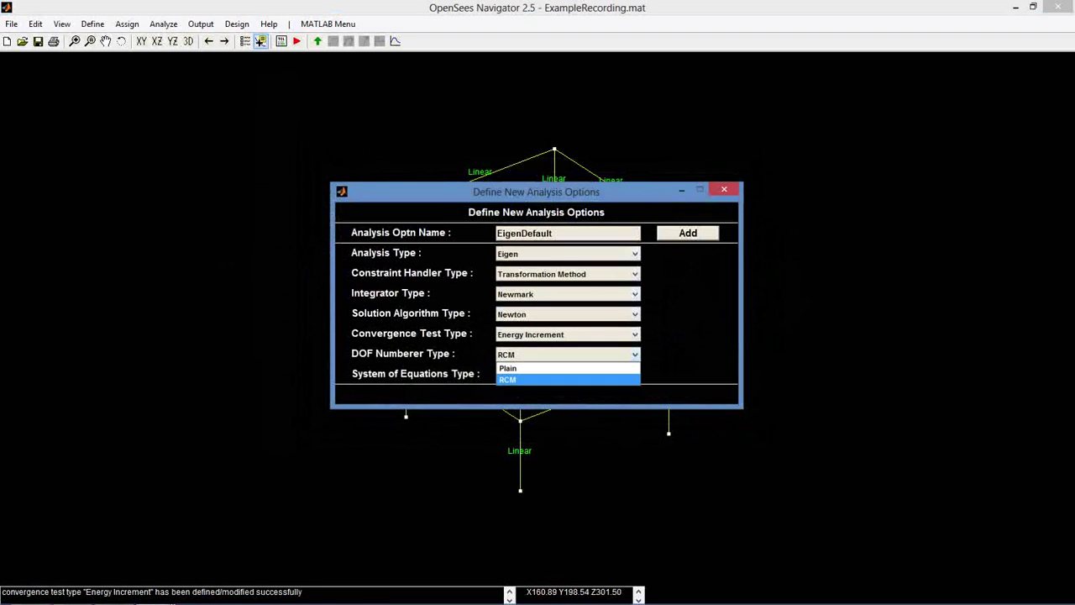
{"action": "left_click", "coordinate": [538, 368]}
{"action": "left_click", "coordinate": [514, 304]}
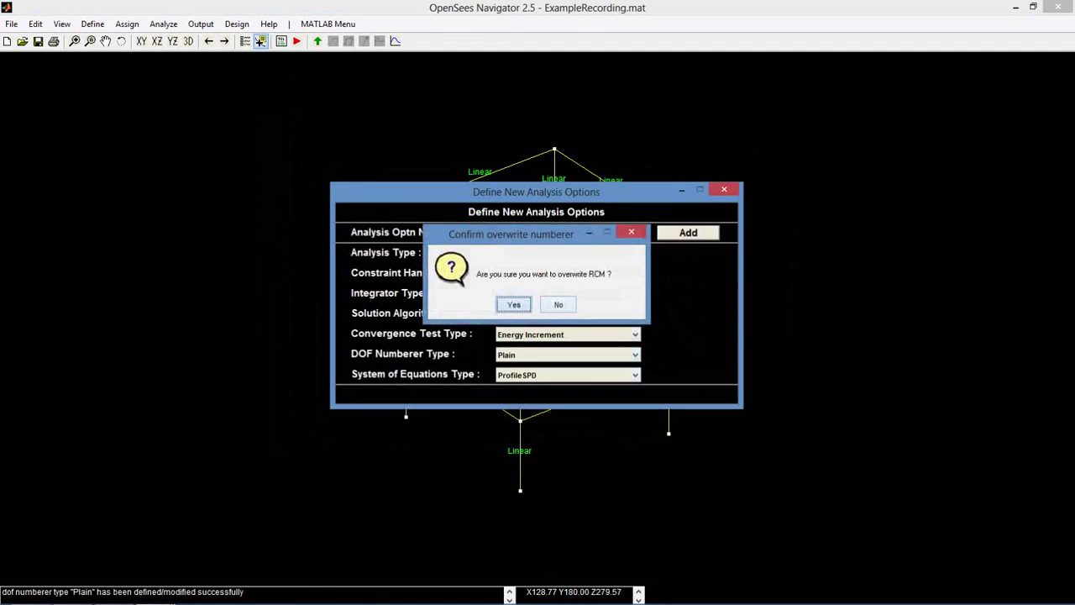
- Set the system of equations to SparseGeneral with partial pivoting and overwrite the EigenDefault analysis options
{"action": "left_click", "coordinate": [635, 374]}
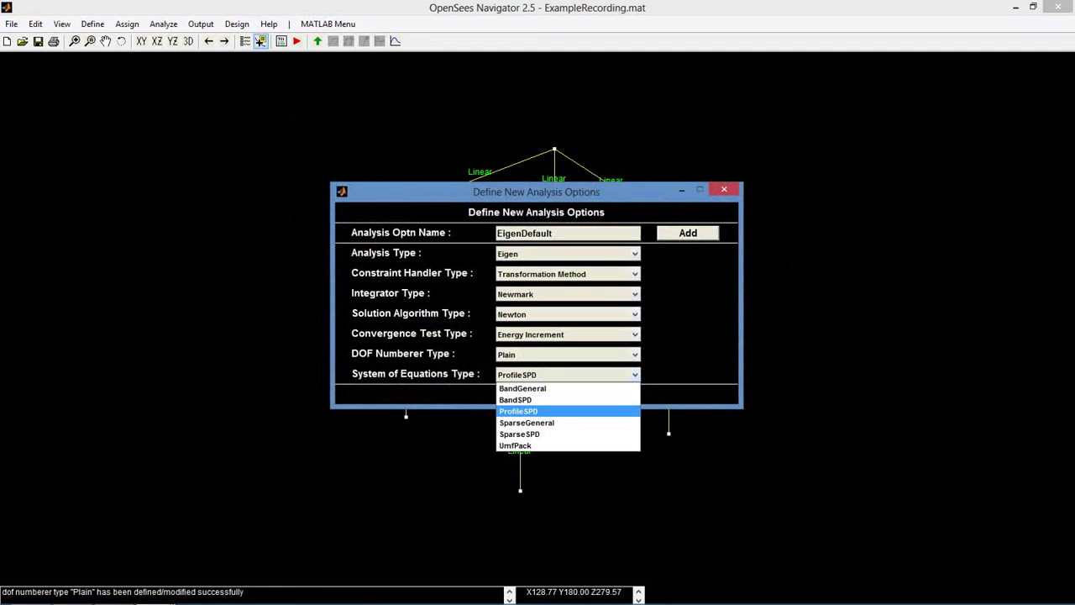
{"action": "left_click", "coordinate": [527, 422]}
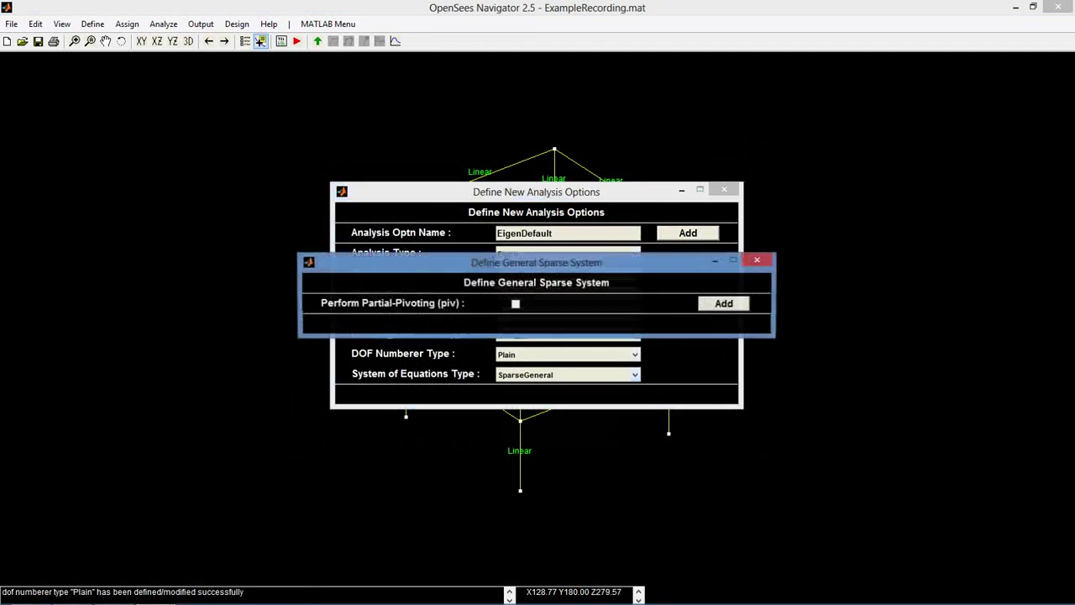
{"action": "left_click", "coordinate": [515, 303]}
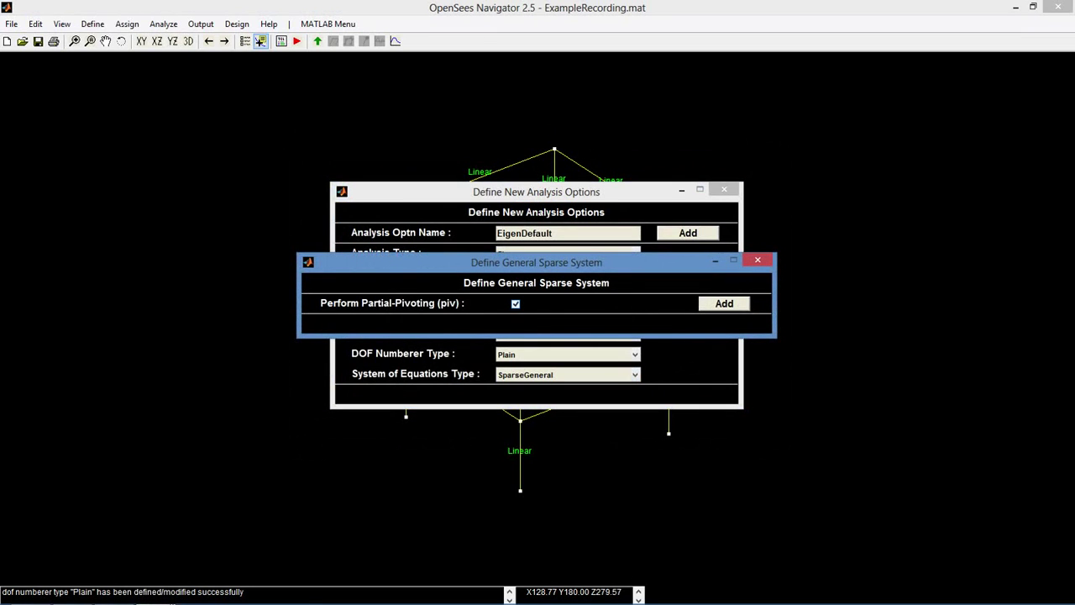
{"action": "left_click", "coordinate": [724, 303]}
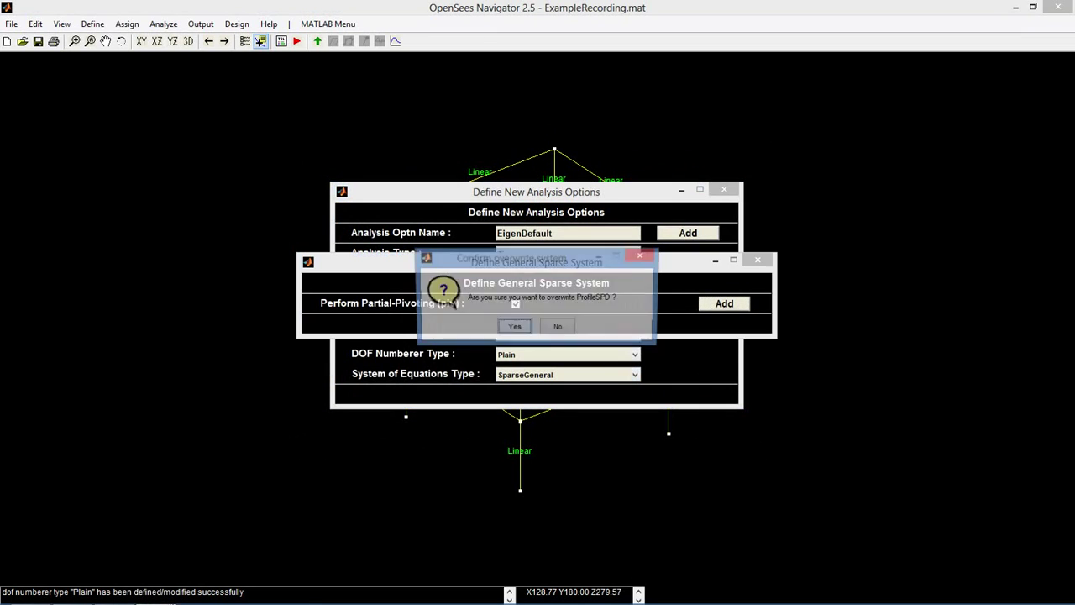
{"action": "key", "text": "Return"}
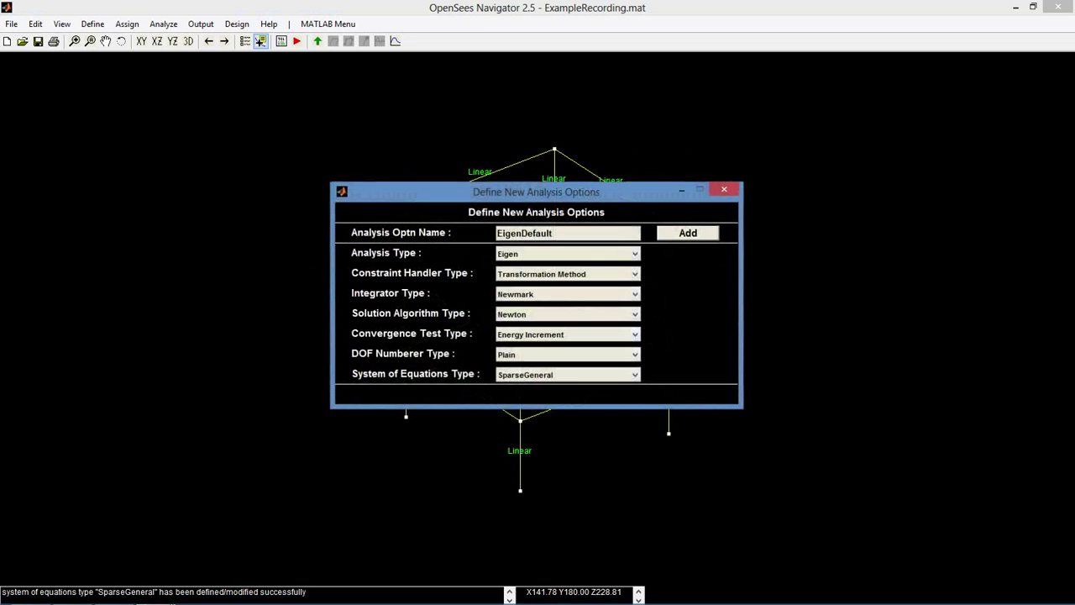
{"action": "left_click", "coordinate": [688, 234]}
{"action": "left_click", "coordinate": [513, 303]}
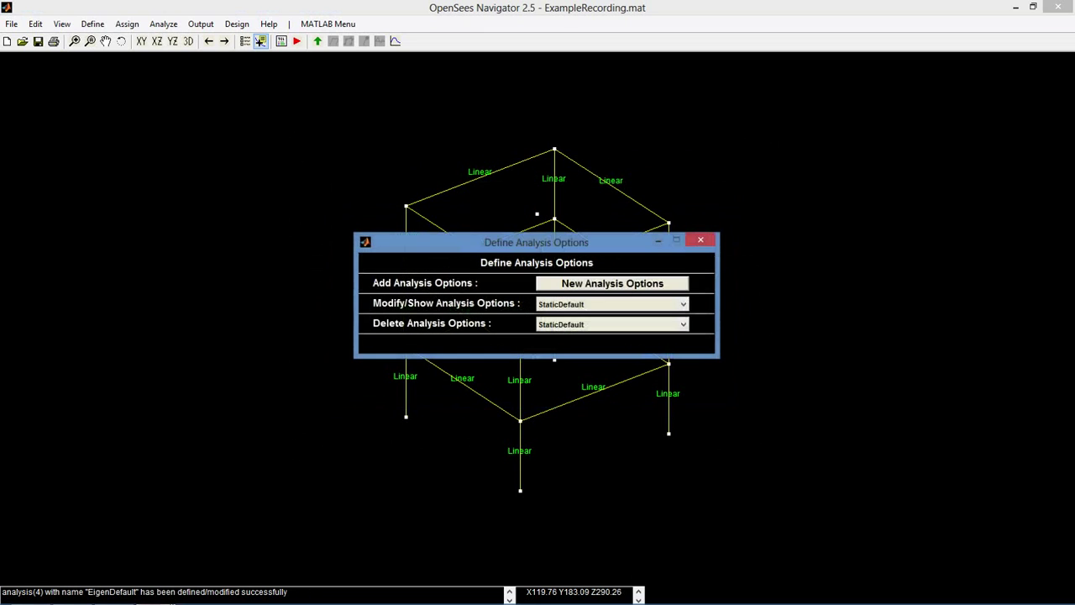
{"action": "left_click", "coordinate": [701, 240]}
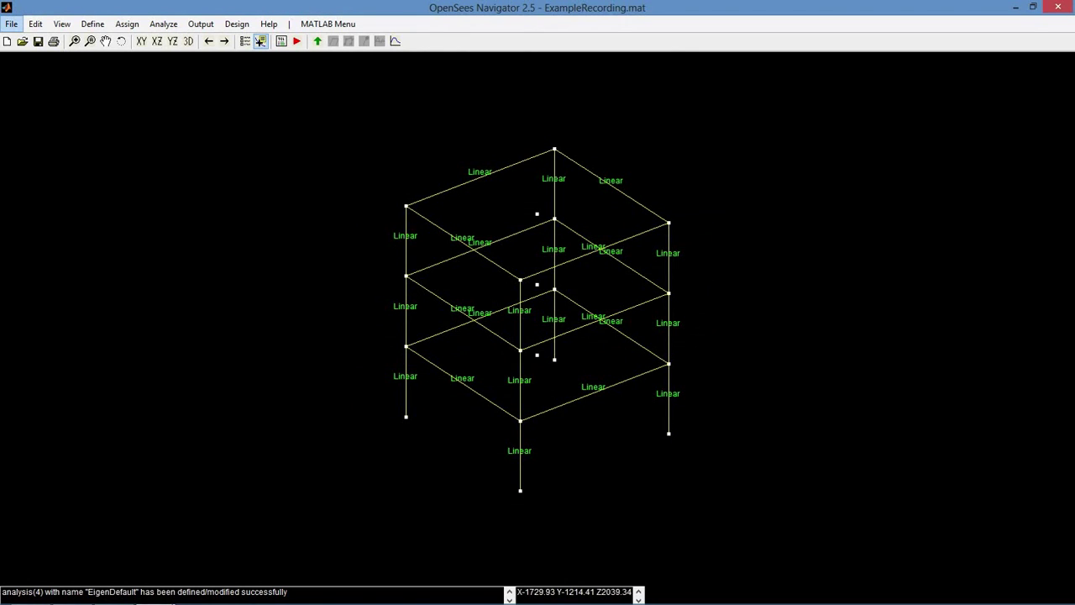
- Start a new analysis case named Gravity and assign it the Gravity load pattern
{"action": "left_click", "coordinate": [162, 24]}
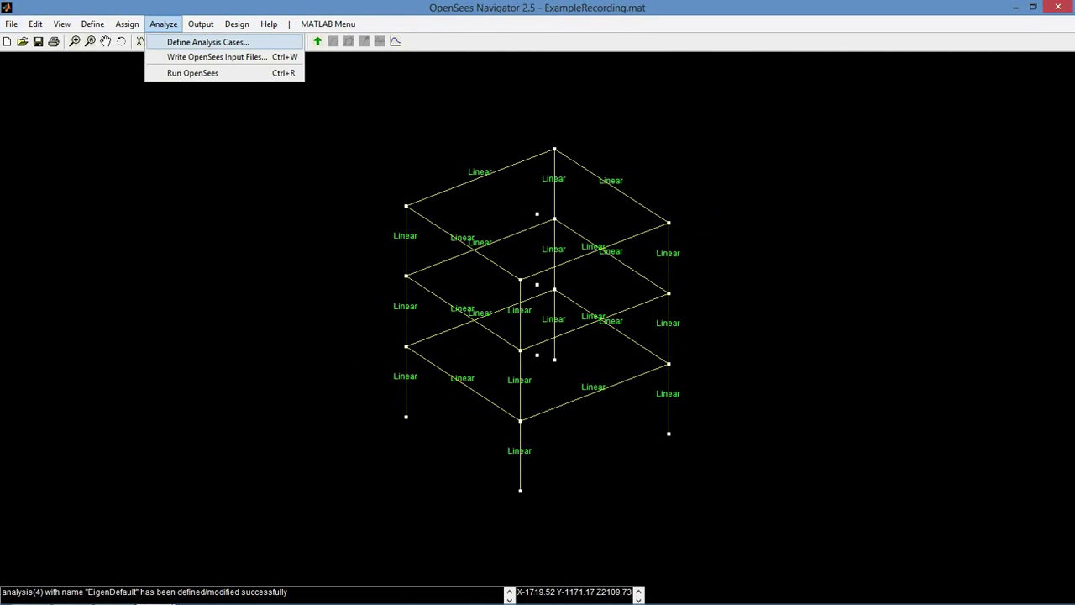
{"action": "left_click", "coordinate": [208, 42]}
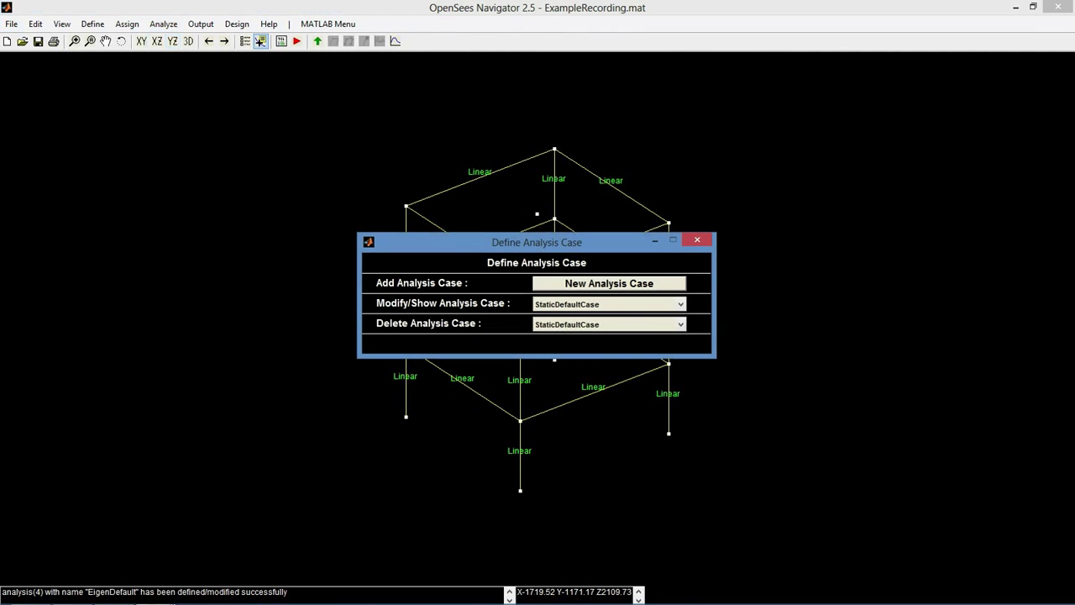
{"action": "left_click", "coordinate": [609, 283]}
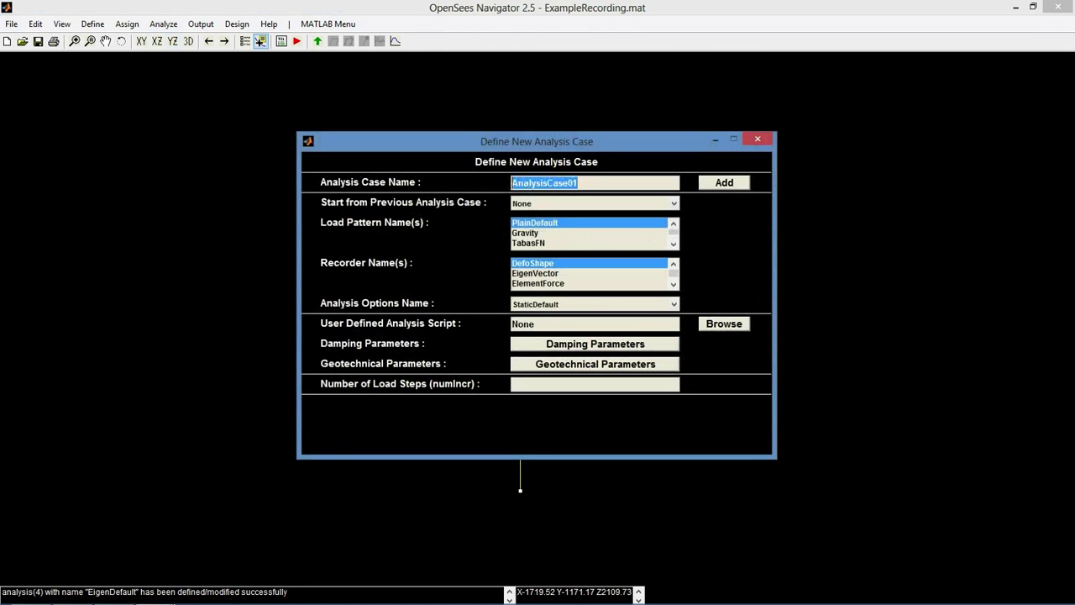
{"action": "type", "text": "Gravu"}
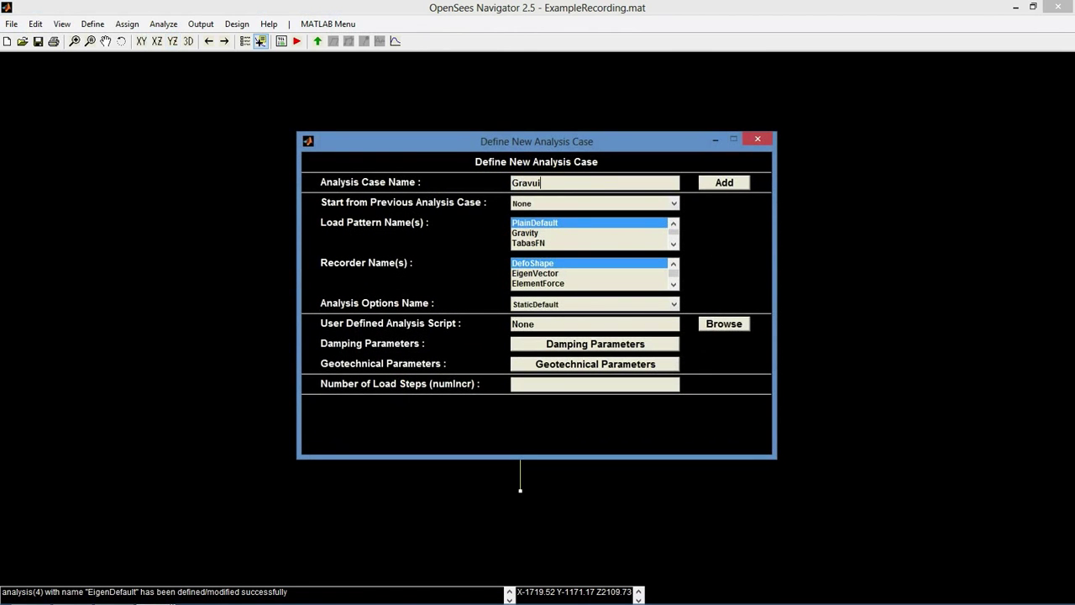
{"action": "key", "text": "BackSpace"}
{"action": "type", "text": "ity"}
{"action": "left_click", "coordinate": [538, 233]}
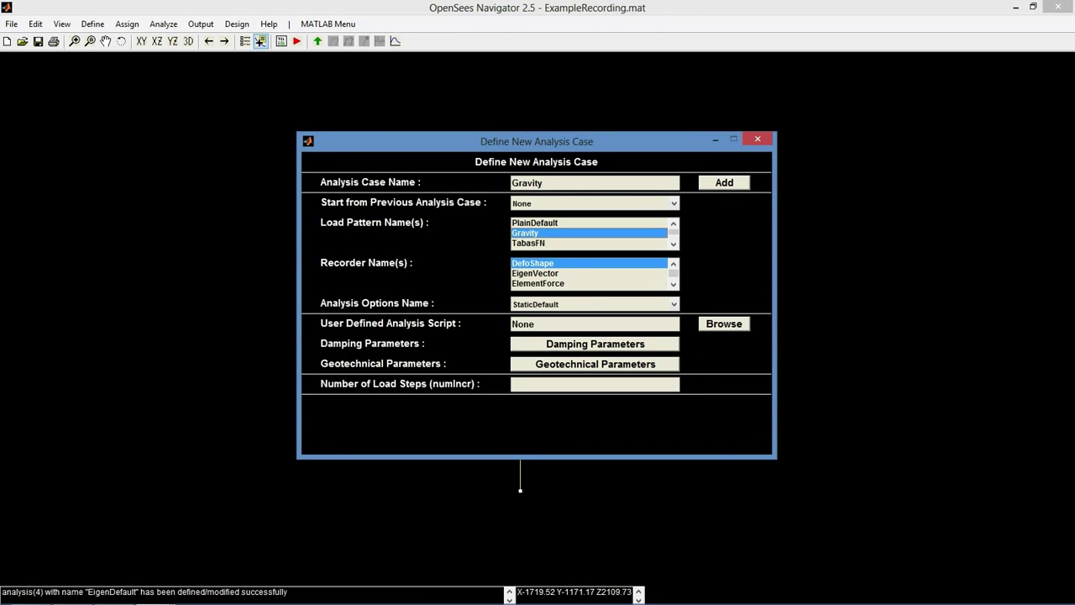
- Give the Gravity case the DefoShape and ElementForce recorders, Gravity analysis options and 10 load steps, and add it
{"action": "left_click", "coordinate": [537, 263]}
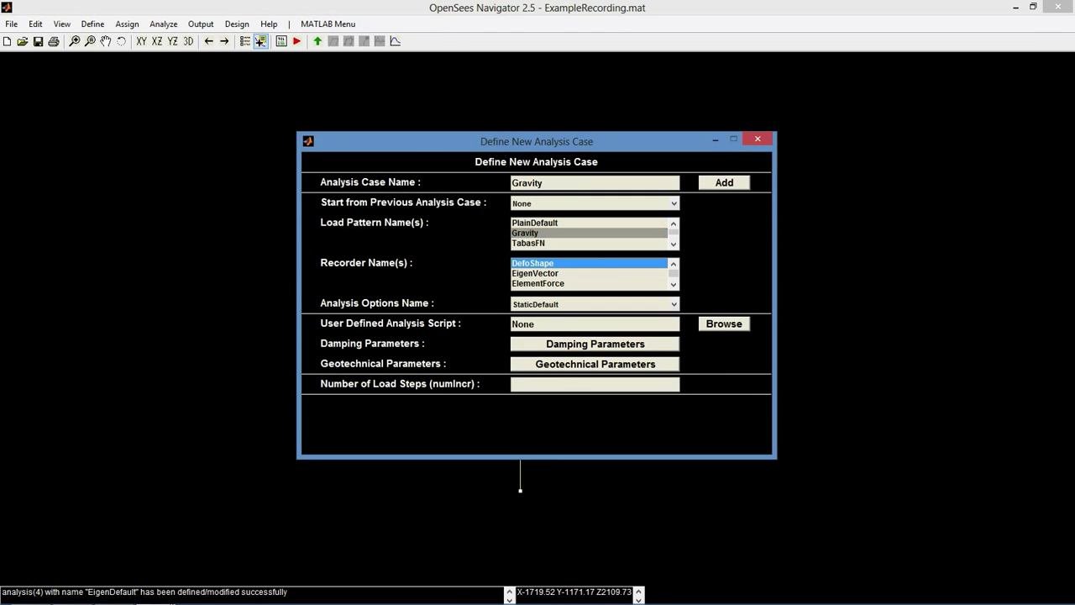
{"action": "left_click", "coordinate": [539, 284], "text": "ctrl"}
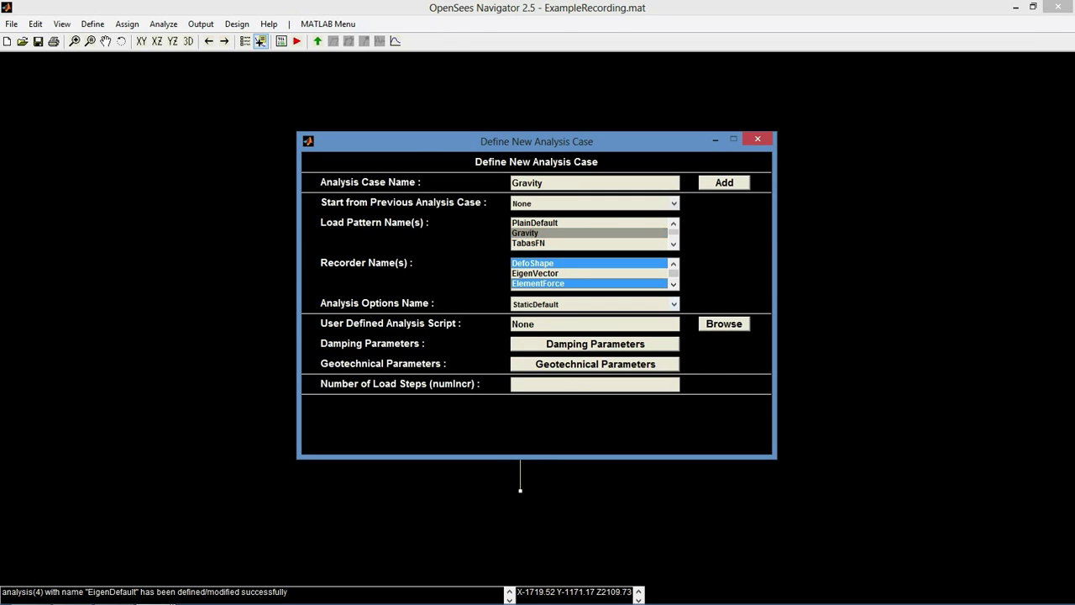
{"action": "left_click", "coordinate": [674, 304]}
{"action": "left_click", "coordinate": [588, 328]}
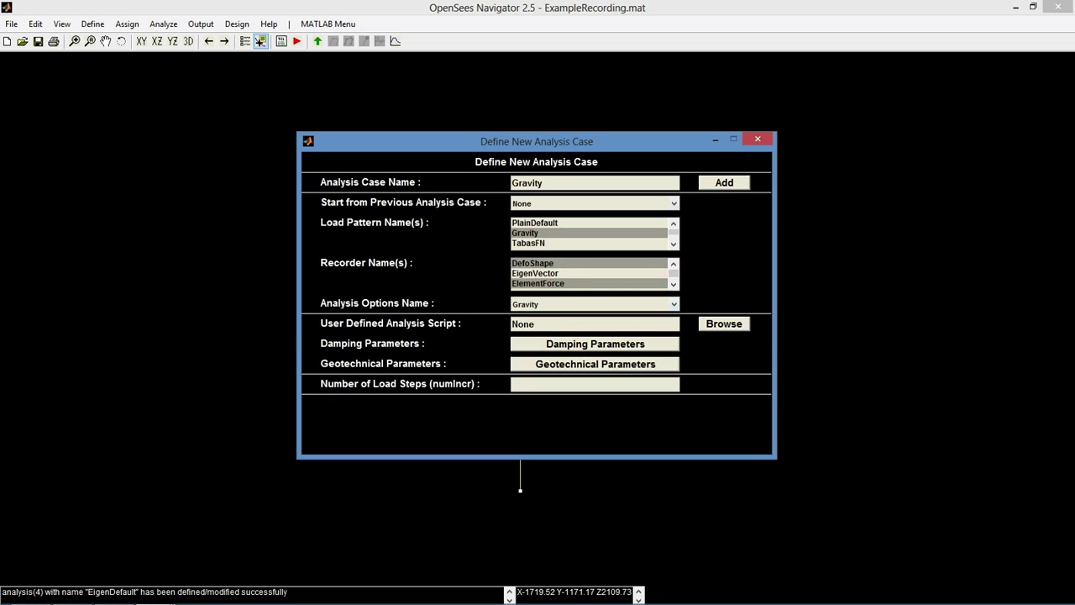
{"action": "left_click", "coordinate": [571, 385]}
{"action": "type", "text": "10"}
{"action": "key", "text": "Tab"}
{"action": "key", "text": "Return"}
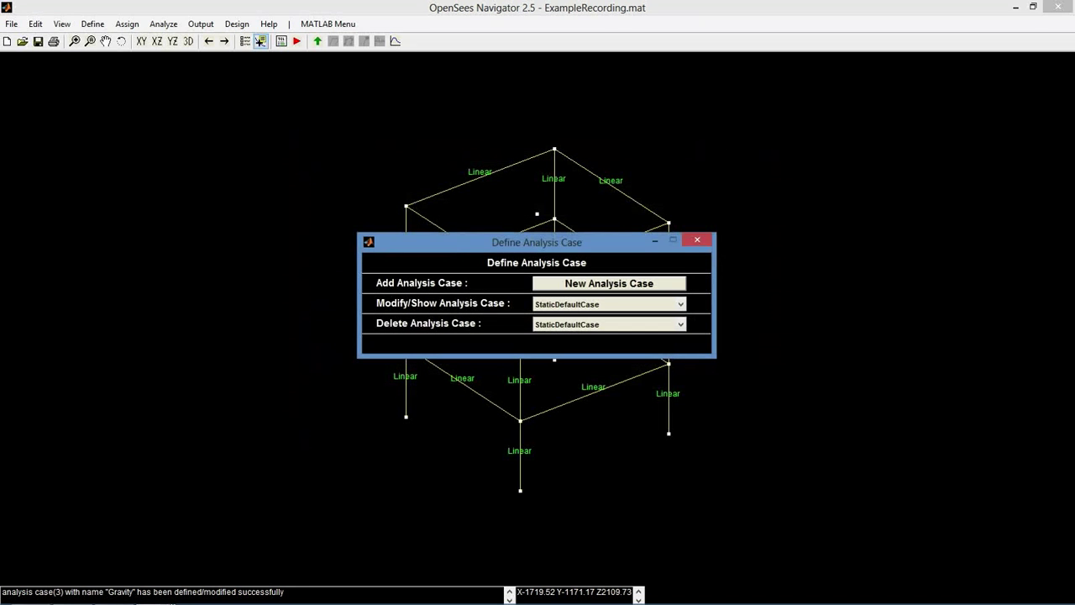
- Start a new analysis case named Eigen with load pattern None and the EigenVector recorder
{"action": "left_click", "coordinate": [609, 284]}
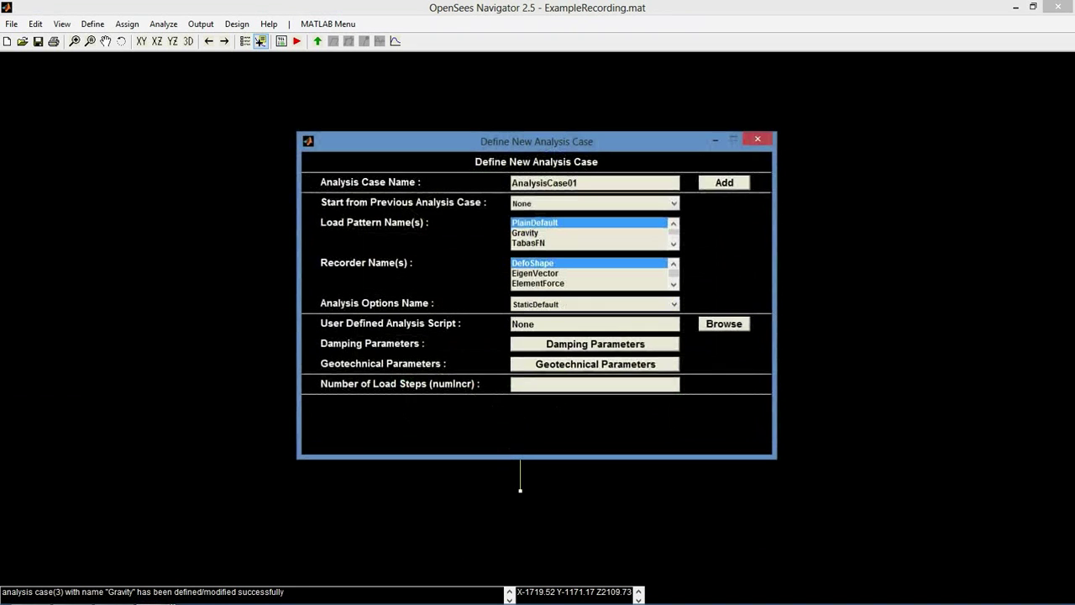
{"action": "double_click", "coordinate": [545, 183]}
{"action": "type", "text": "Eigen"}
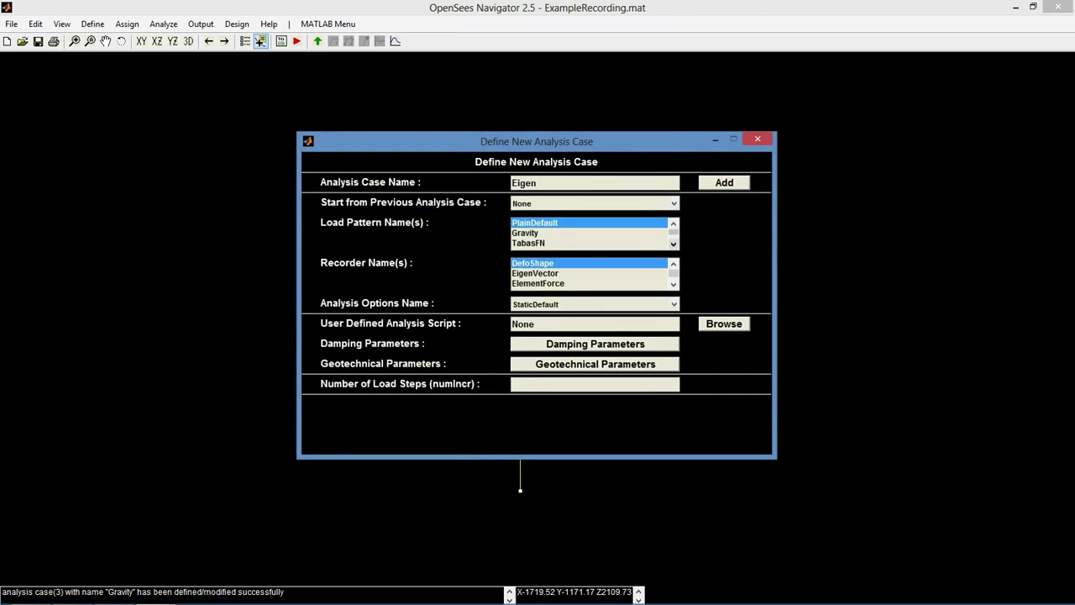
{"action": "left_click", "coordinate": [673, 244]}
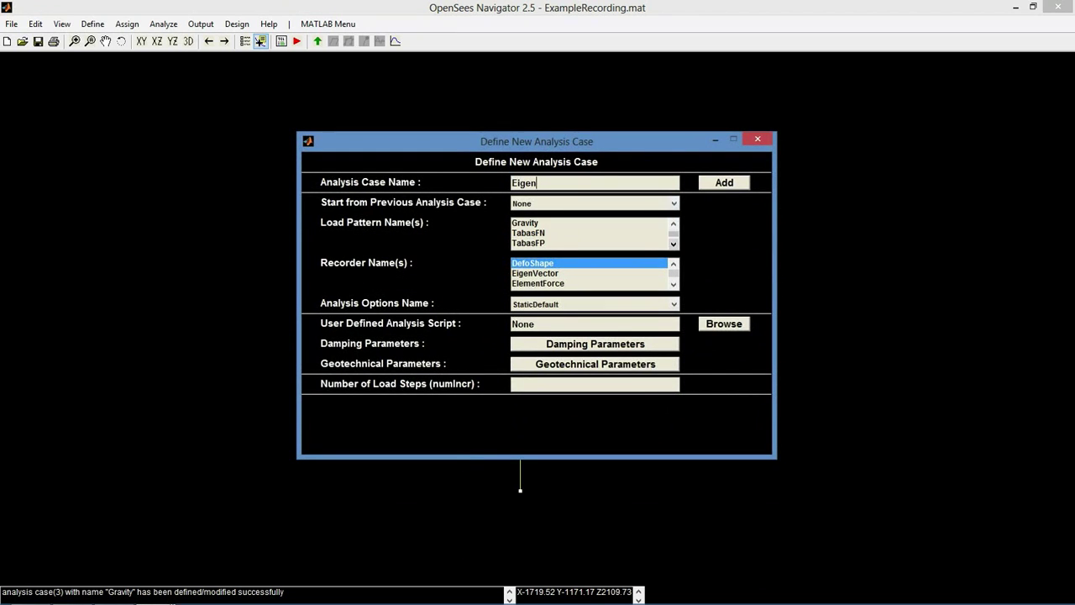
{"action": "left_click", "coordinate": [673, 245]}
{"action": "left_click", "coordinate": [588, 245]}
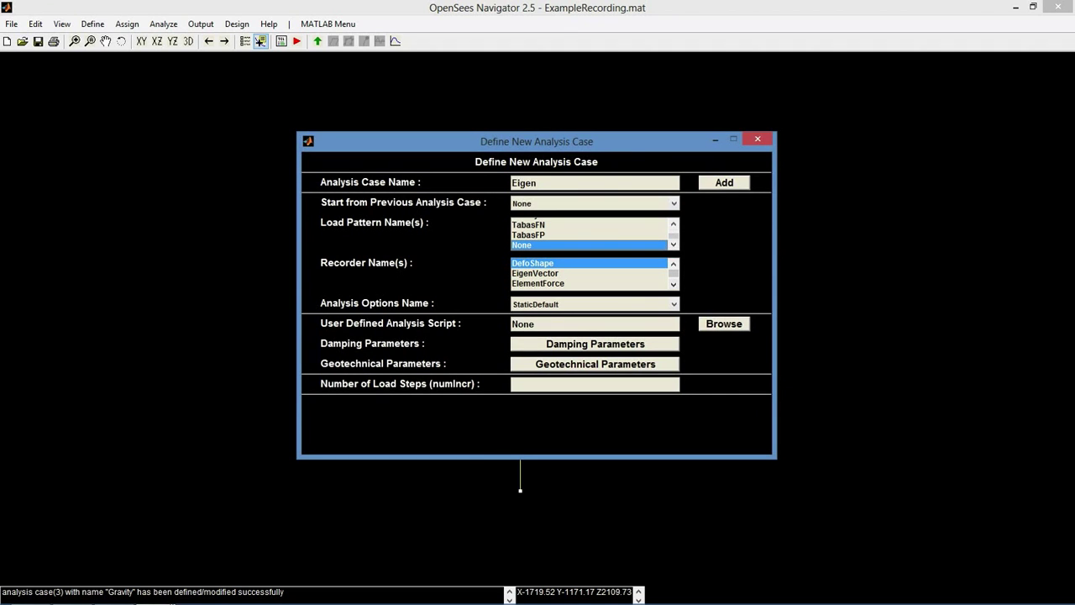
{"action": "left_click", "coordinate": [571, 273]}
{"action": "left_click", "coordinate": [673, 284]}
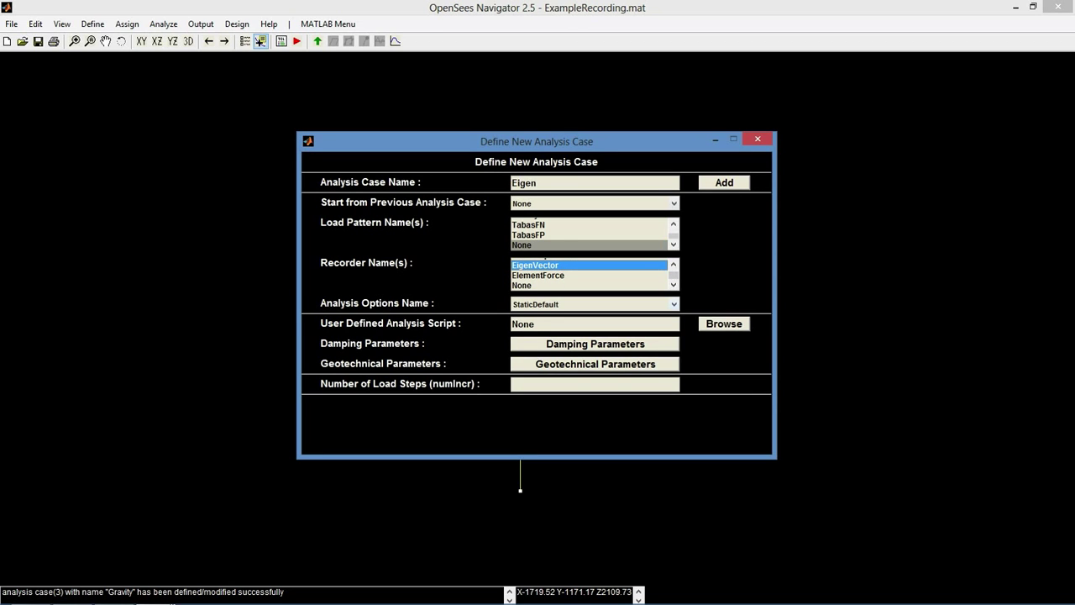
- Give the Eigen case the EigenDefault analysis options, 9 eigenvalues, the frequency / generalized algorithm and a solver type, and add it
{"action": "left_click", "coordinate": [674, 304]}
{"action": "left_click", "coordinate": [595, 352]}
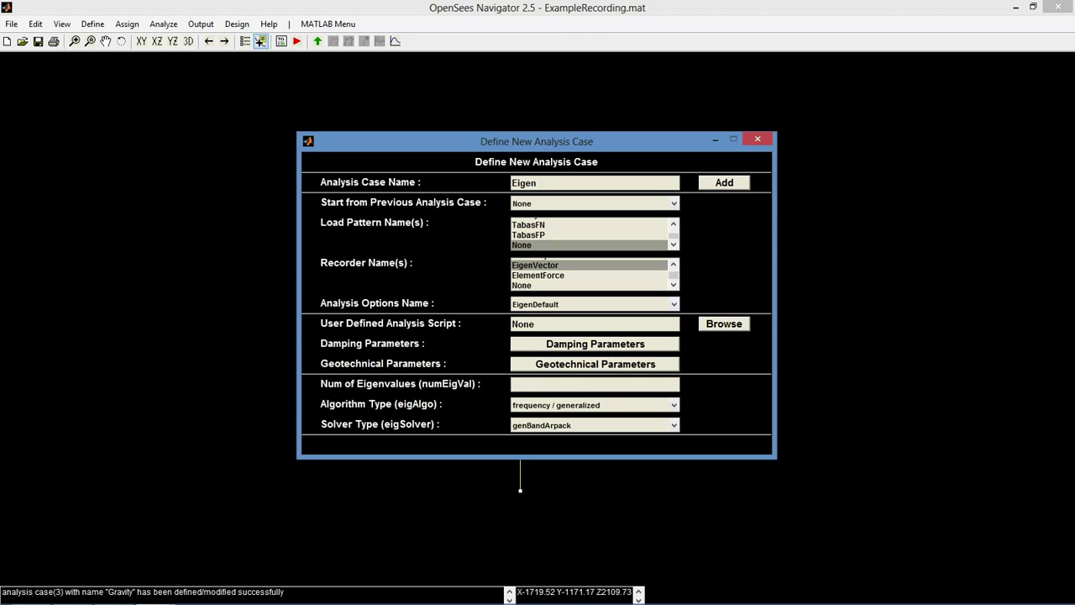
{"action": "type", "text": "9"}
{"action": "left_click", "coordinate": [674, 405]}
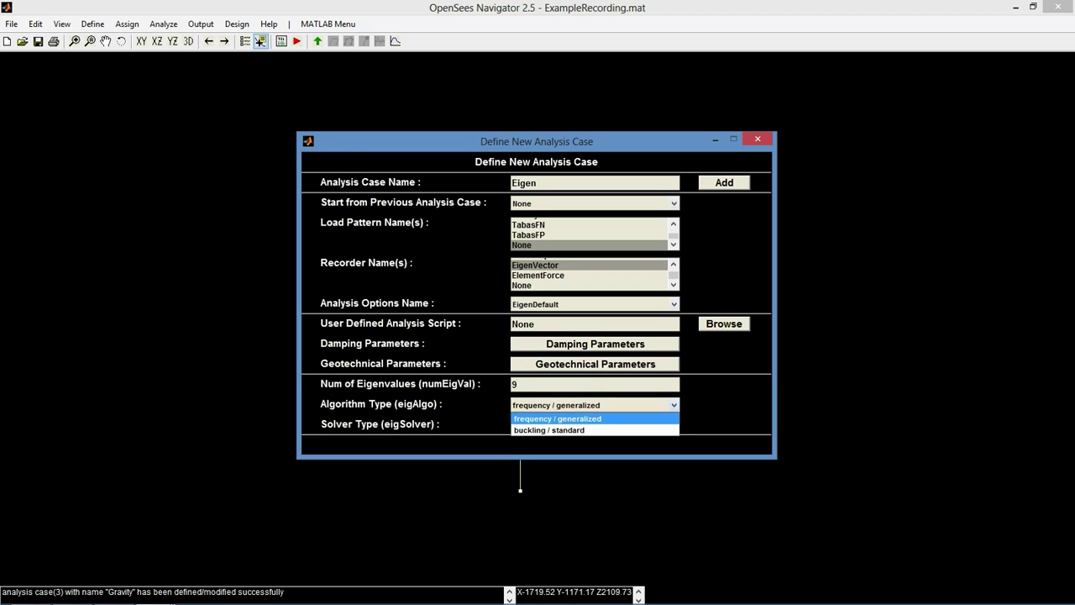
{"action": "left_click", "coordinate": [674, 405]}
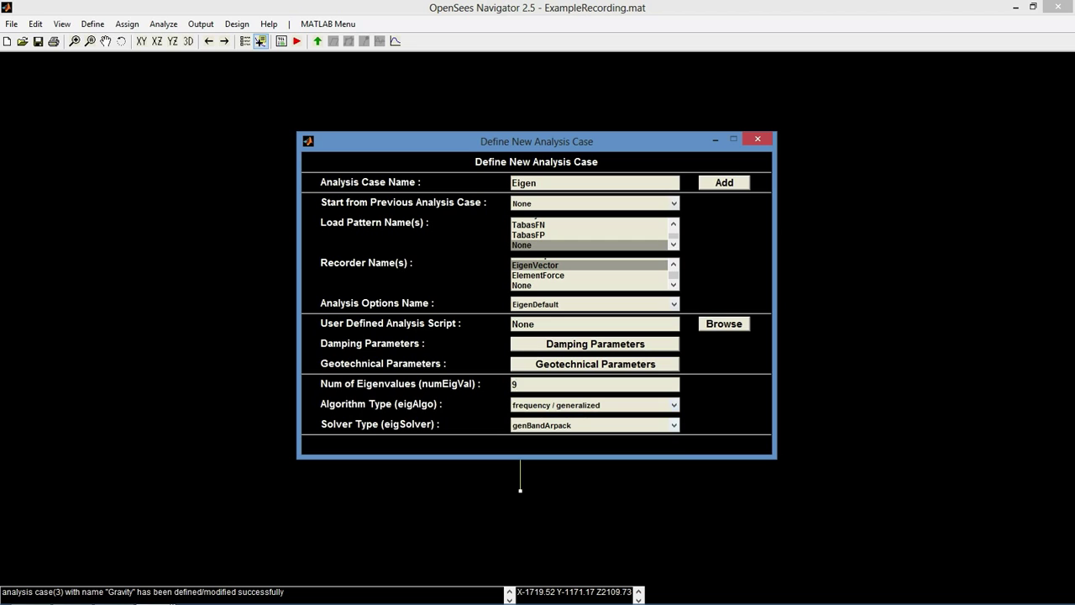
{"action": "left_click", "coordinate": [674, 425]}
{"action": "left_click", "coordinate": [537, 472]}
{"action": "left_click", "coordinate": [724, 183]}
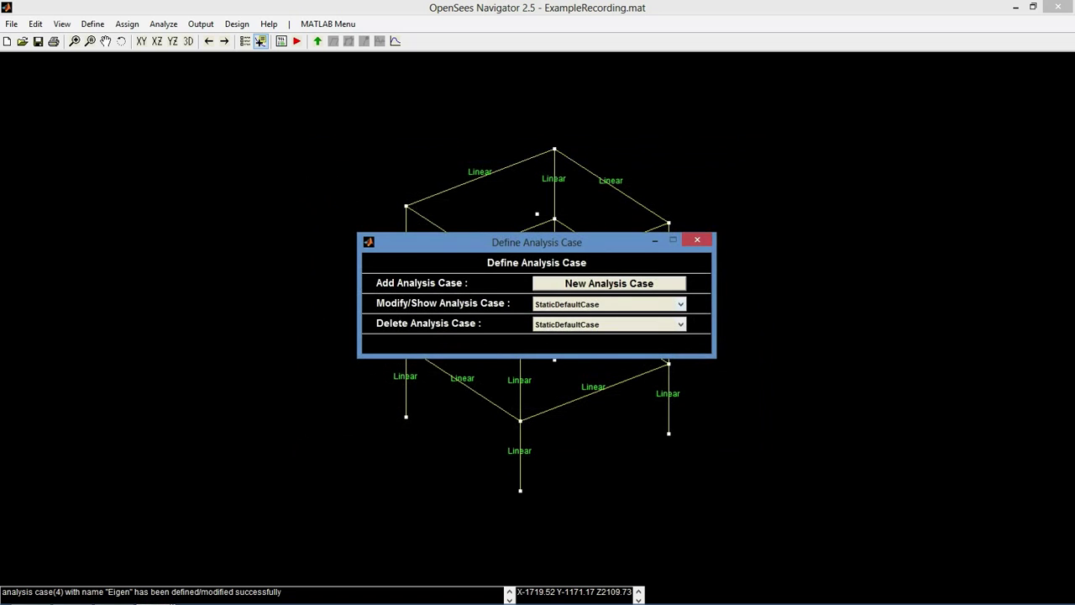
- Start a new analysis case named Transient that starts from the previous Gravity analysis case
{"action": "left_click", "coordinate": [609, 283]}
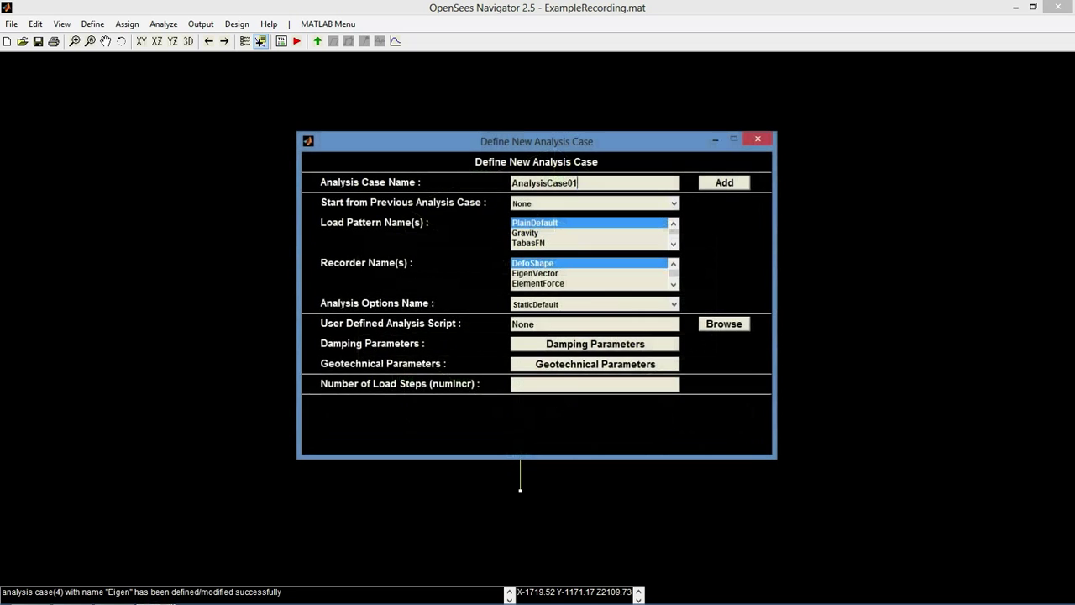
{"action": "key", "text": "ctrl+a"}
{"action": "type", "text": "Transient"}
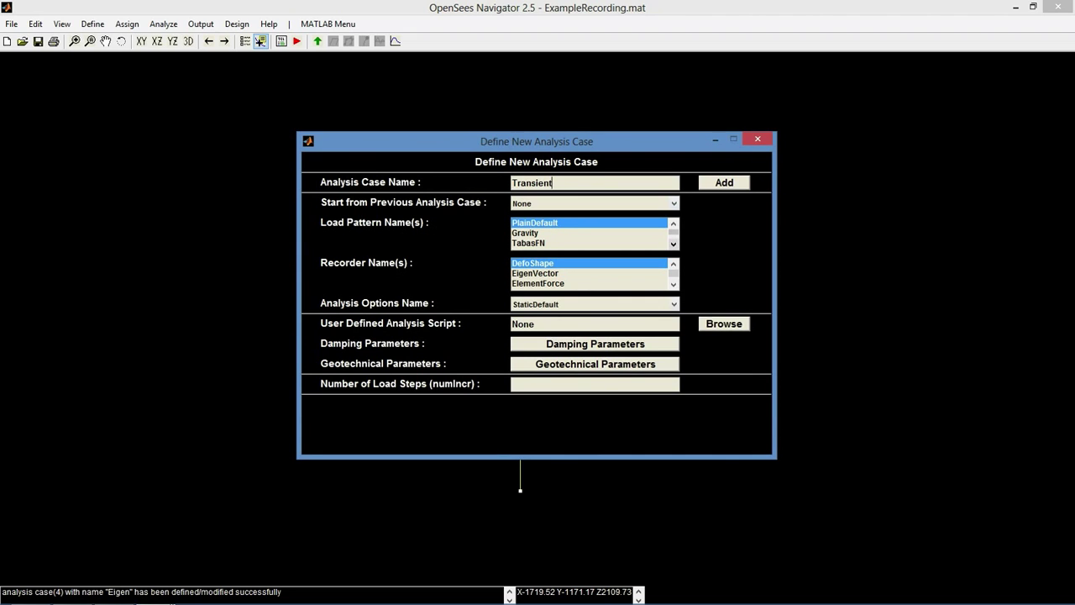
{"action": "left_click", "coordinate": [674, 203]}
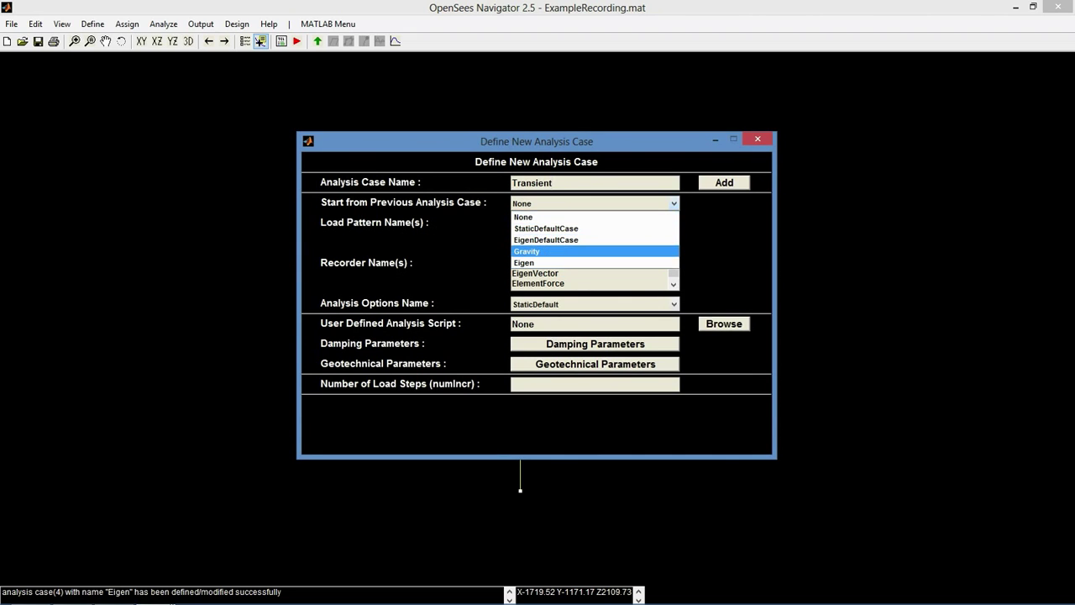
{"action": "left_click", "coordinate": [595, 251]}
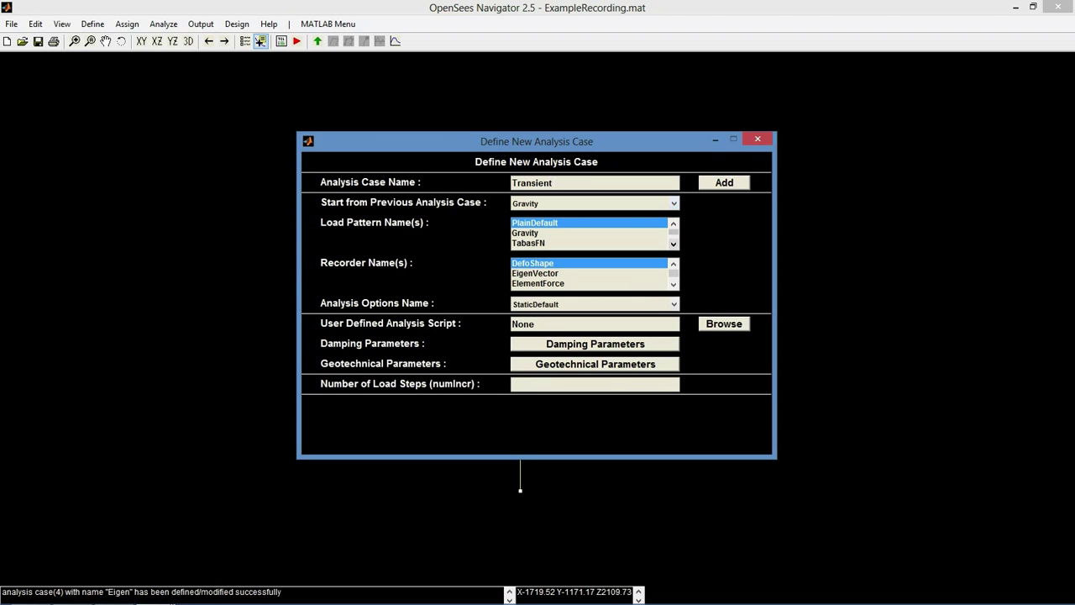
- Assign the TabasFN and TabasFP load patterns and the DefoShape and ElementForce recorders to the Transient case
{"action": "left_click", "coordinate": [674, 245]}
{"action": "left_click", "coordinate": [588, 234]}
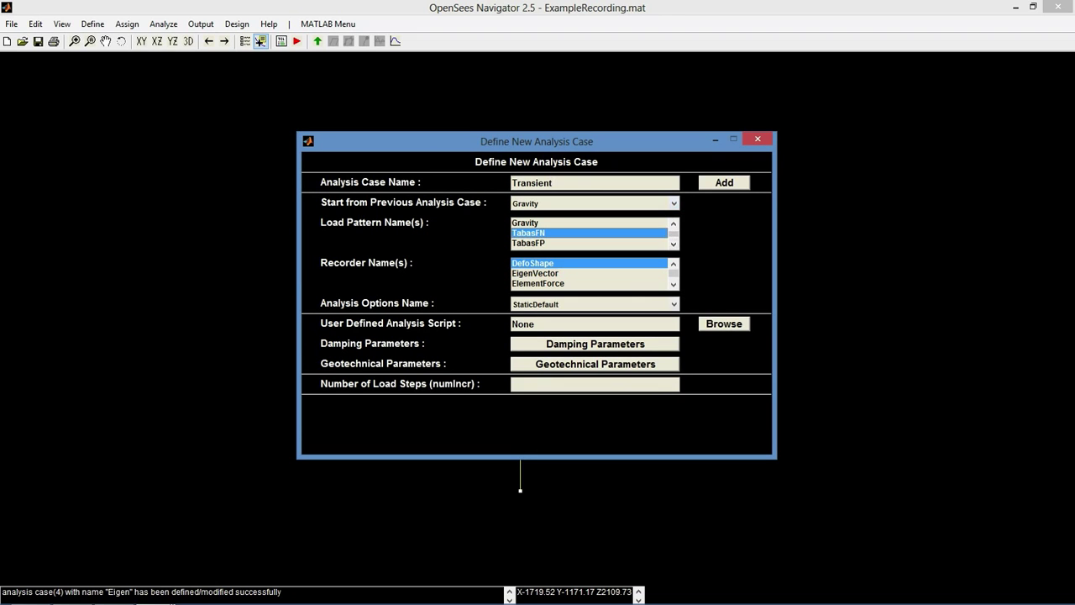
{"action": "left_click", "coordinate": [529, 244], "text": "ctrl"}
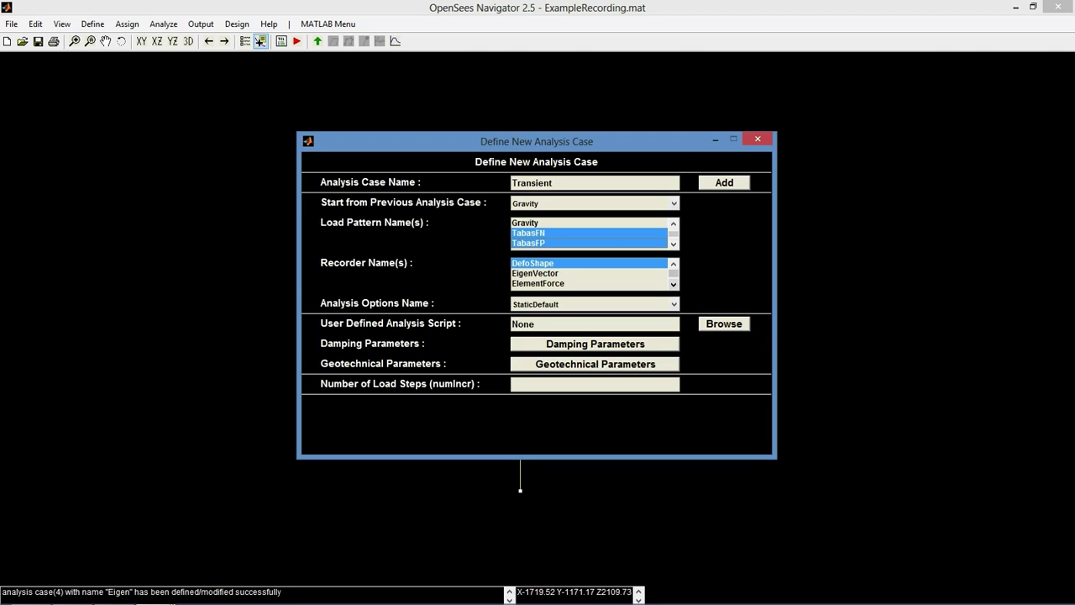
{"action": "left_click", "coordinate": [674, 284]}
{"action": "left_click", "coordinate": [538, 276], "text": "ctrl"}
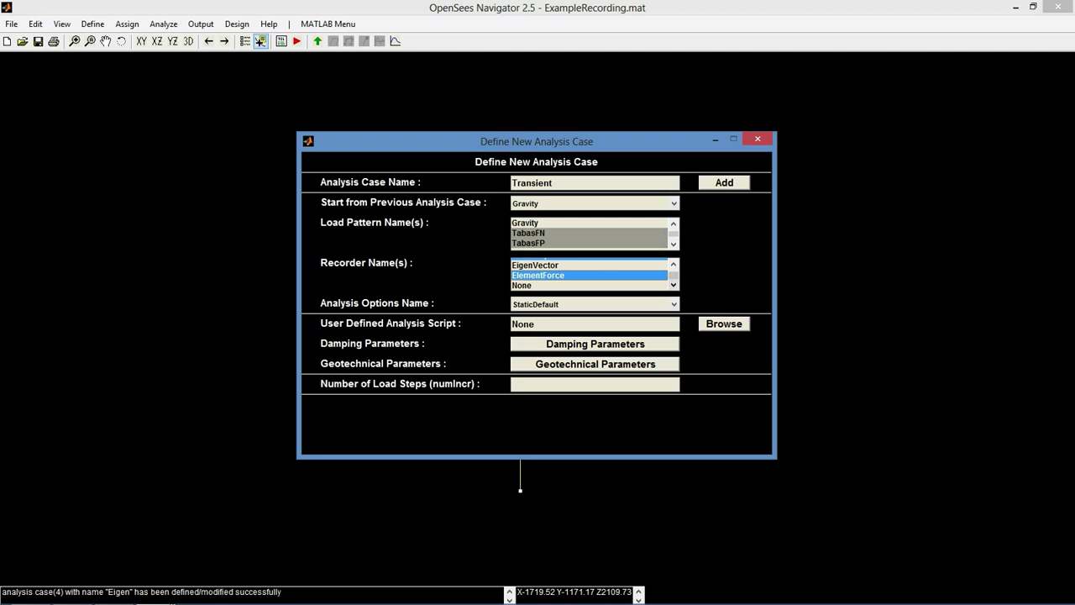
- Give the Transient case the TransientDefault analysis options, 2000 load steps and a time step increment of 0.02
{"action": "left_click", "coordinate": [673, 304]}
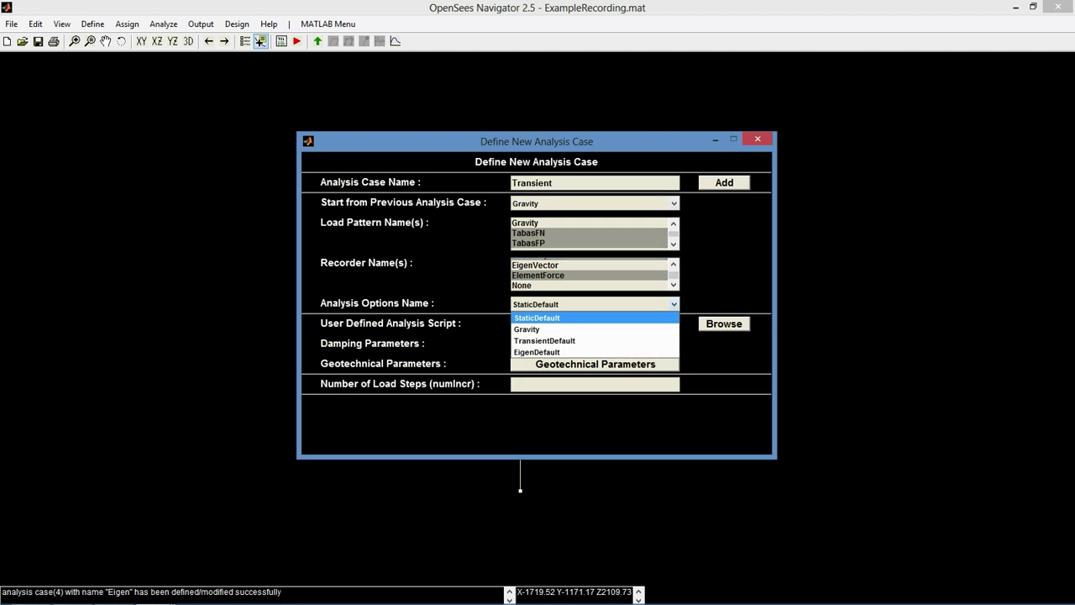
{"action": "left_click", "coordinate": [544, 341]}
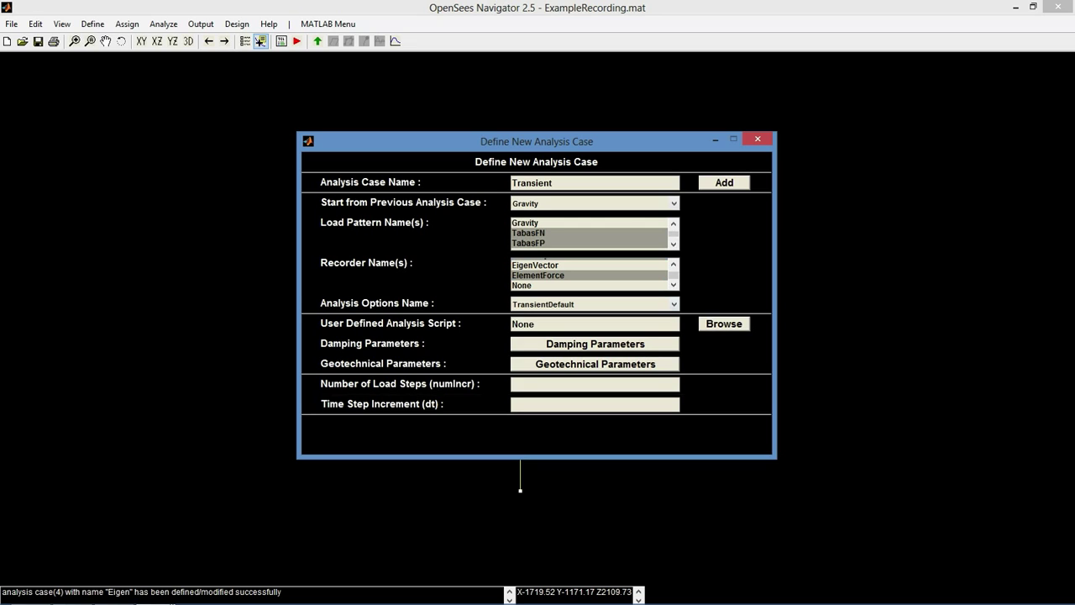
{"action": "left_click", "coordinate": [595, 383]}
{"action": "type", "text": "2000"}
{"action": "type", "text": "0.02"}
- Add stiffness-proportional damping for all nodes, calculated from a 0.05 damping ratio and a 1.279 s period, and add the Transient case
{"action": "left_click", "coordinate": [595, 344]}
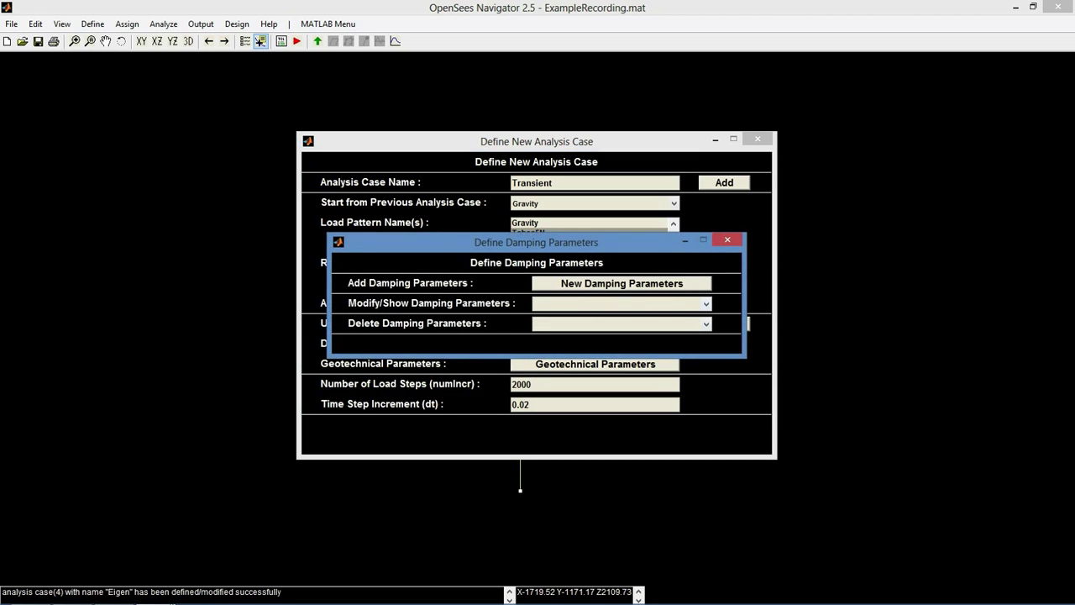
{"action": "left_click", "coordinate": [622, 283]}
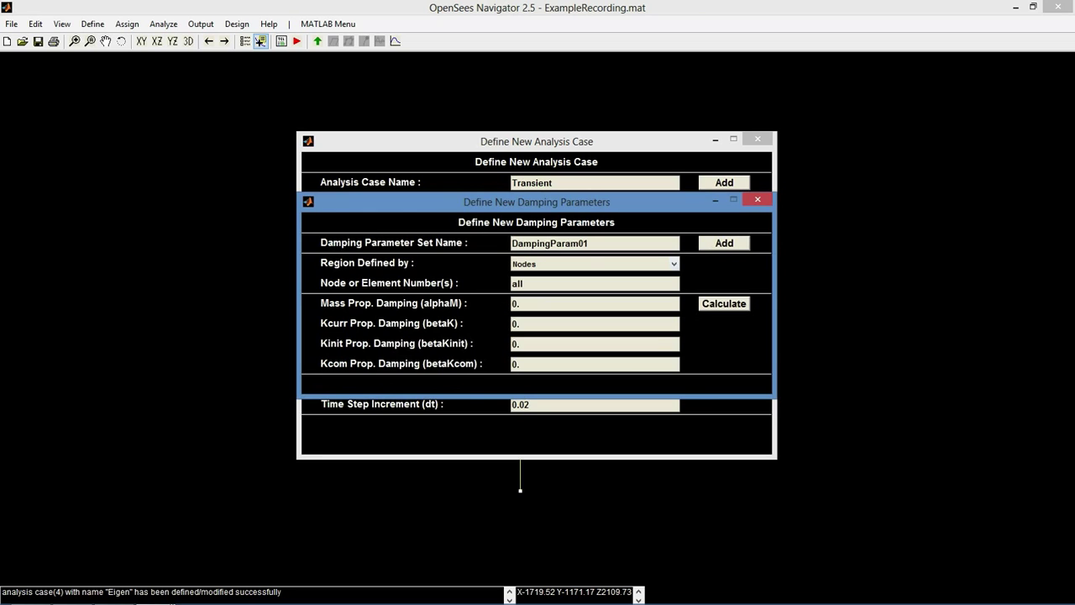
{"action": "left_click", "coordinate": [723, 304]}
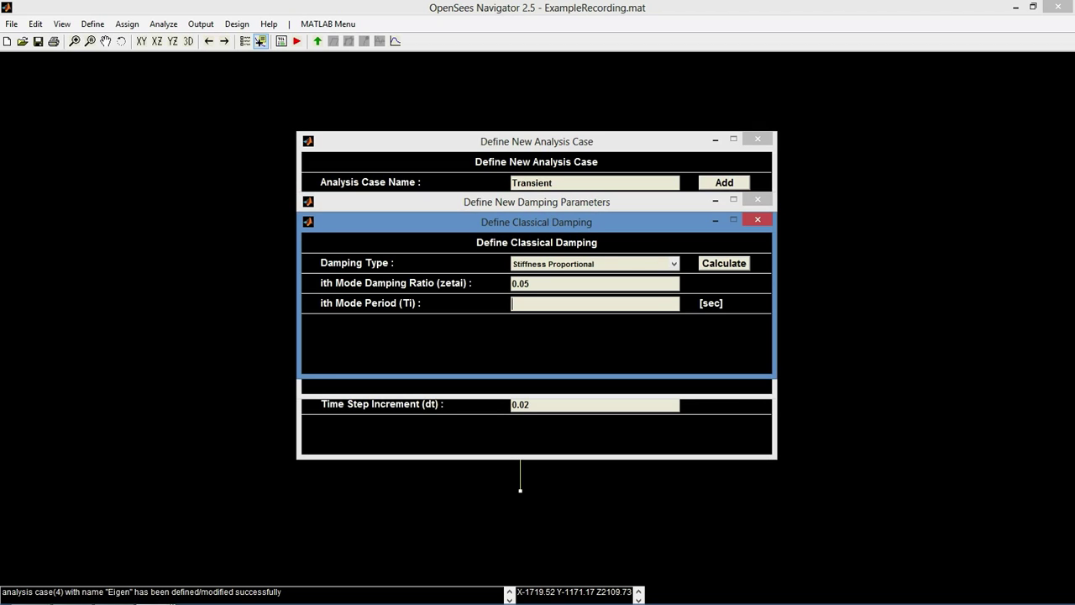
{"action": "type", "text": "1.279"}
{"action": "left_click", "coordinate": [723, 263]}
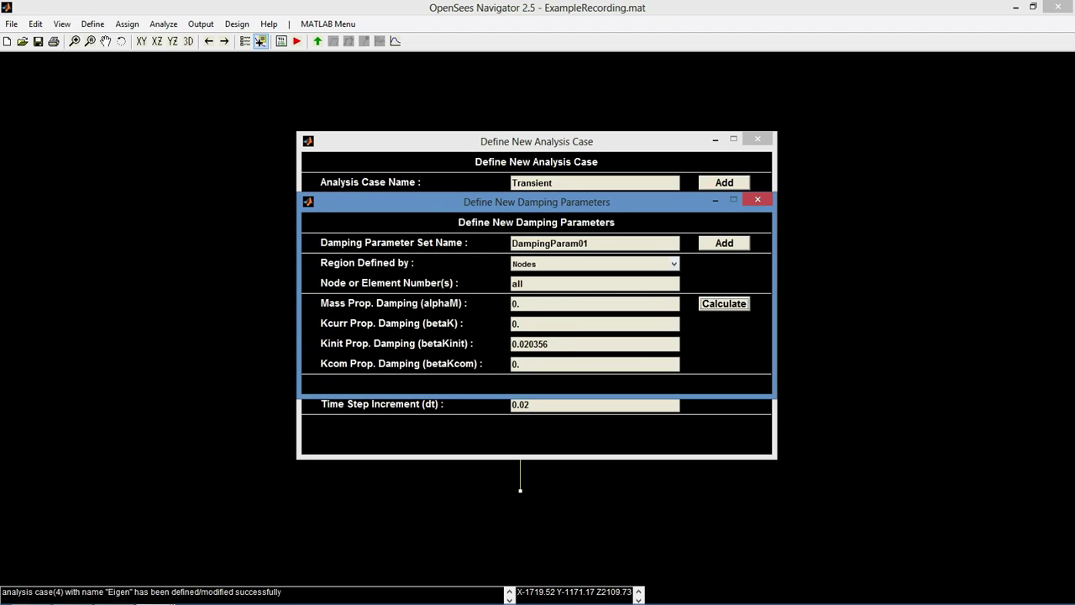
{"action": "left_click", "coordinate": [725, 243]}
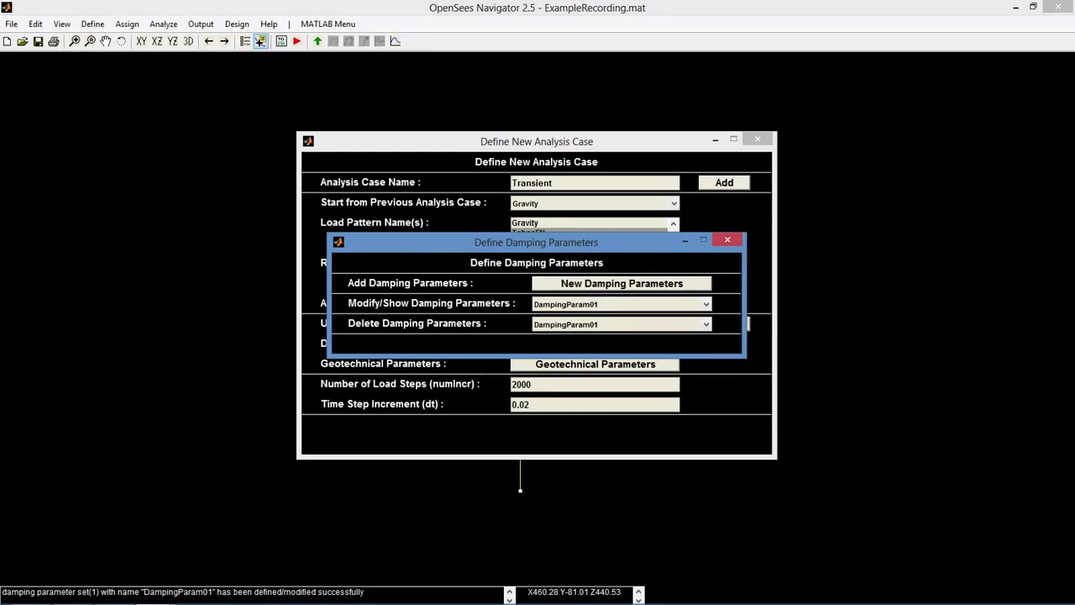
{"action": "left_click", "coordinate": [727, 240]}
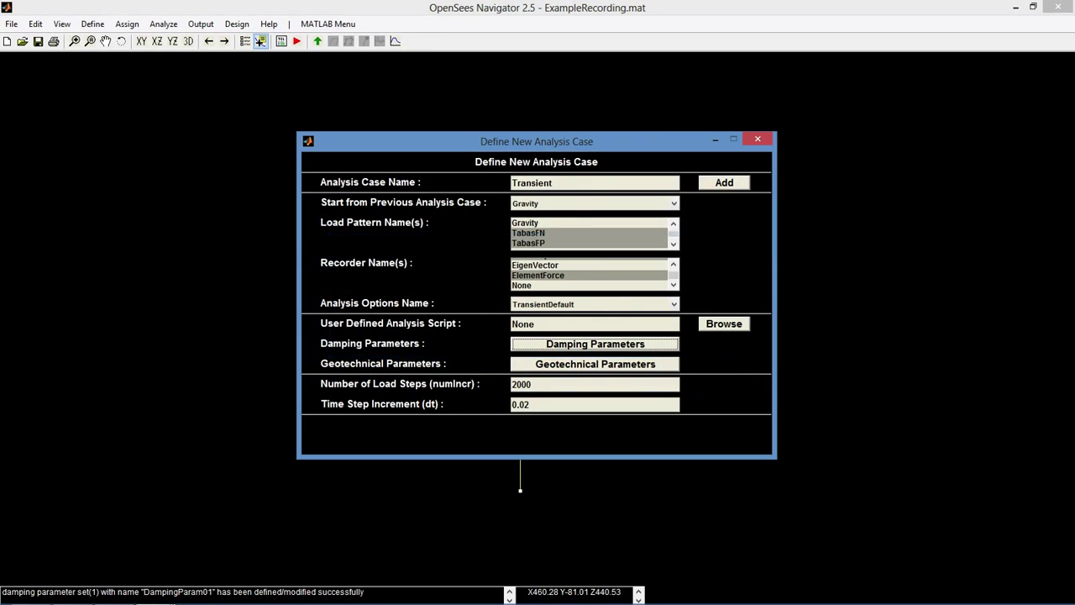
{"action": "left_click", "coordinate": [724, 183]}
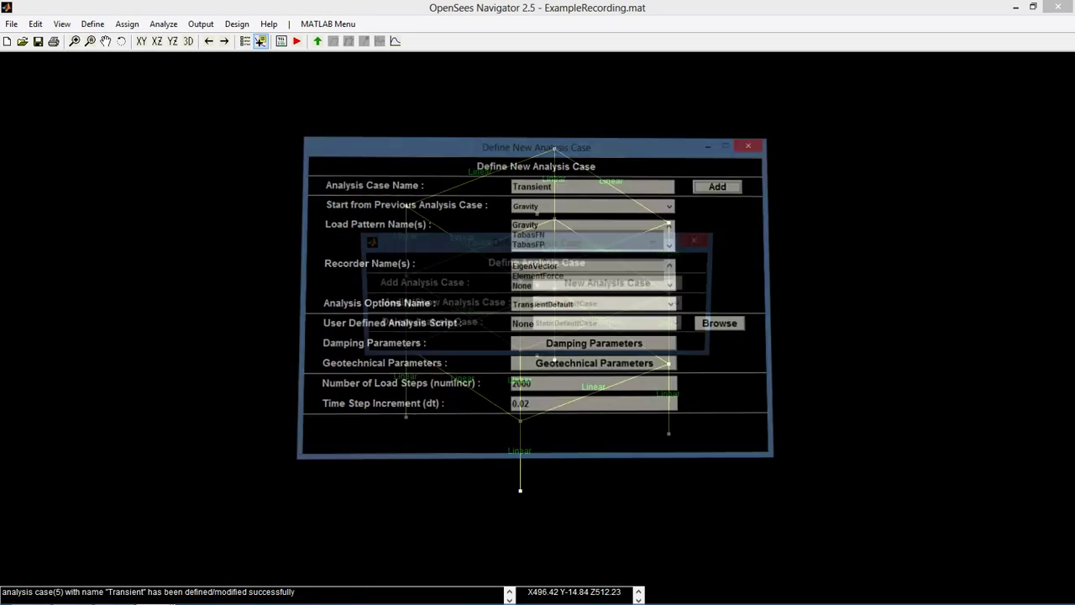
{"action": "left_click", "coordinate": [696, 240]}
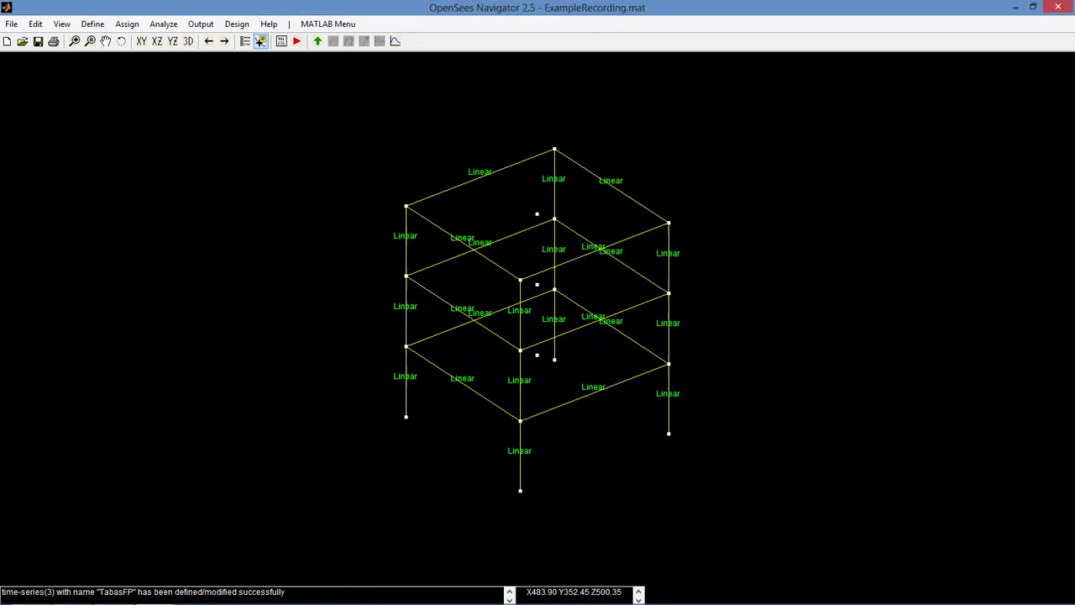
- Write the OpenSees input files for the Gravity analysis case and run the analysis
{"action": "left_click", "coordinate": [261, 41]}
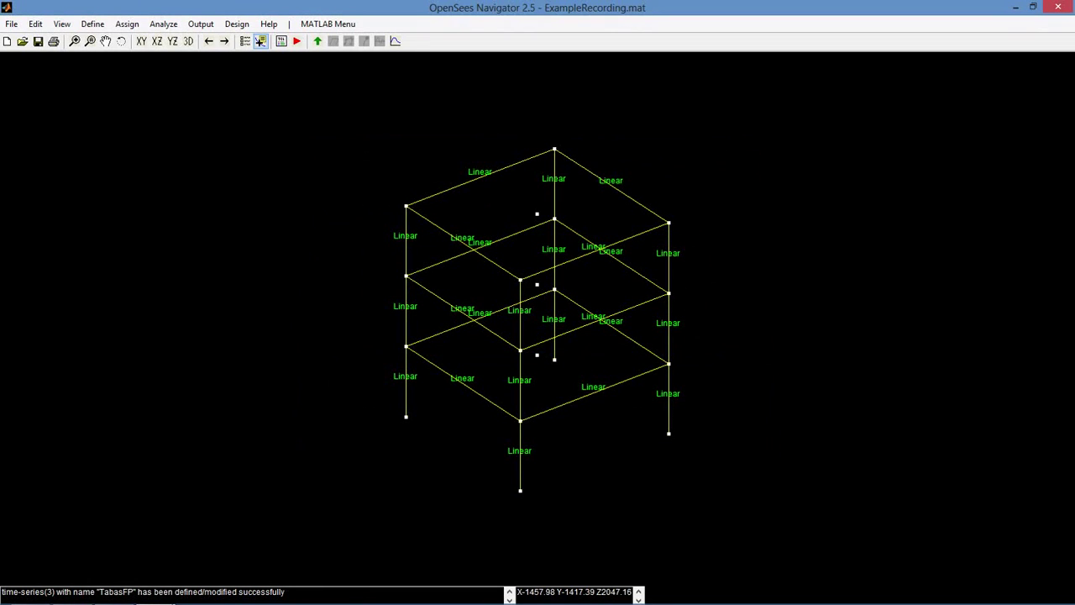
{"action": "left_click", "coordinate": [526, 292]}
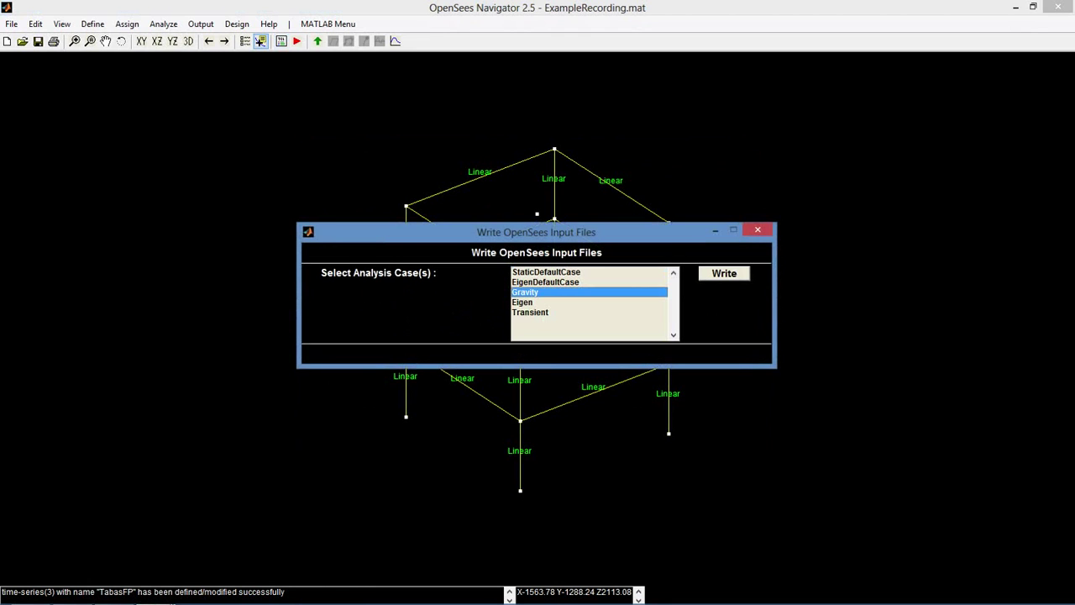
{"action": "left_click", "coordinate": [724, 273]}
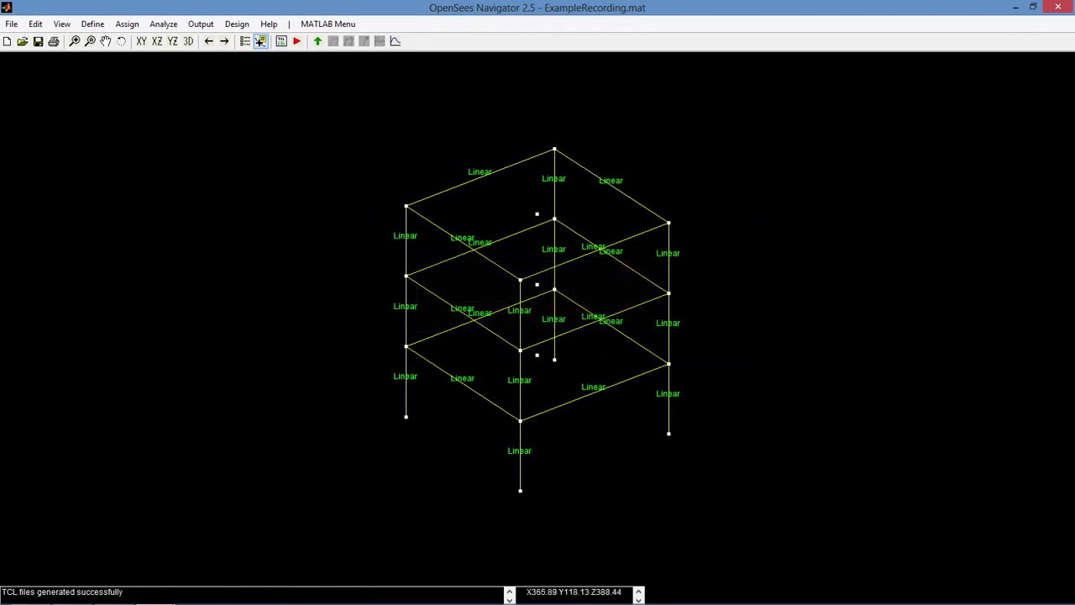
{"action": "left_click", "coordinate": [296, 41]}
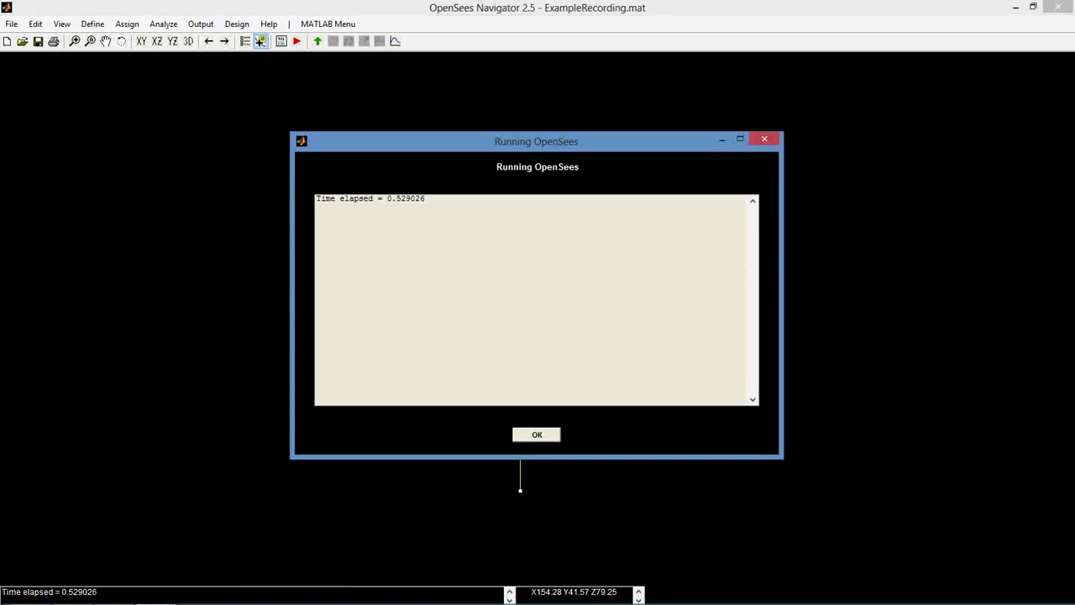
{"action": "left_click", "coordinate": [537, 435]}
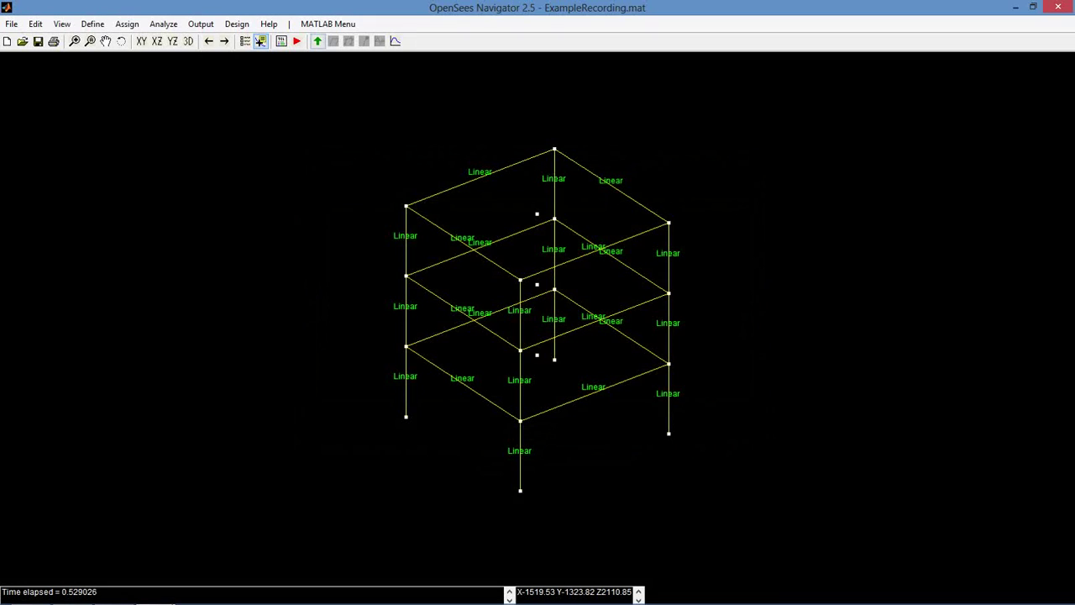
- Load the Gravity results and animate the deformed response with a scale factor of 100
{"action": "left_click", "coordinate": [317, 41]}
{"action": "left_click", "coordinate": [725, 274]}
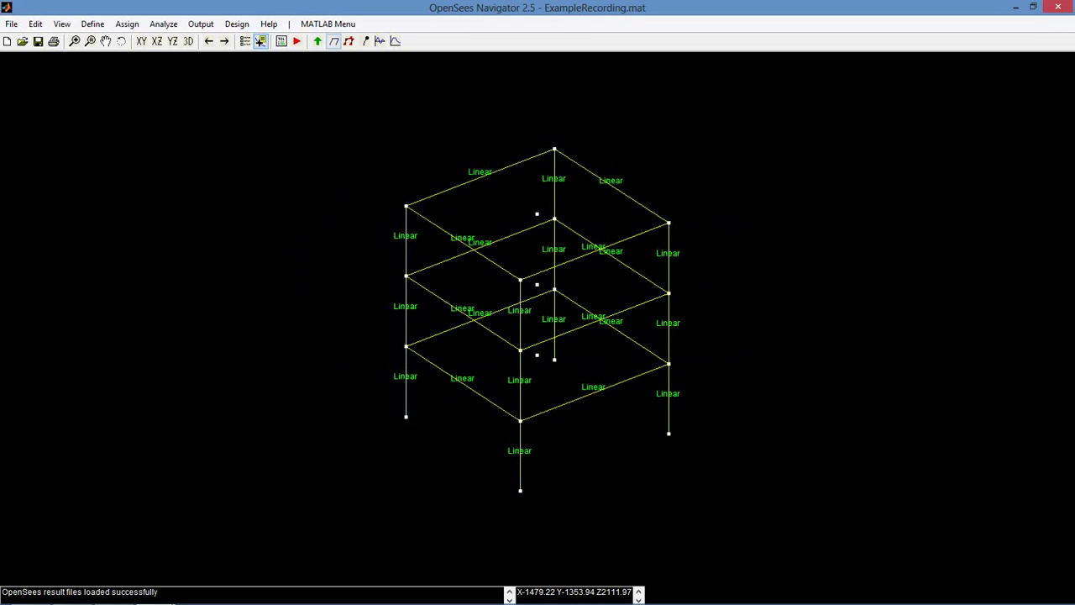
{"action": "left_click", "coordinate": [334, 41]}
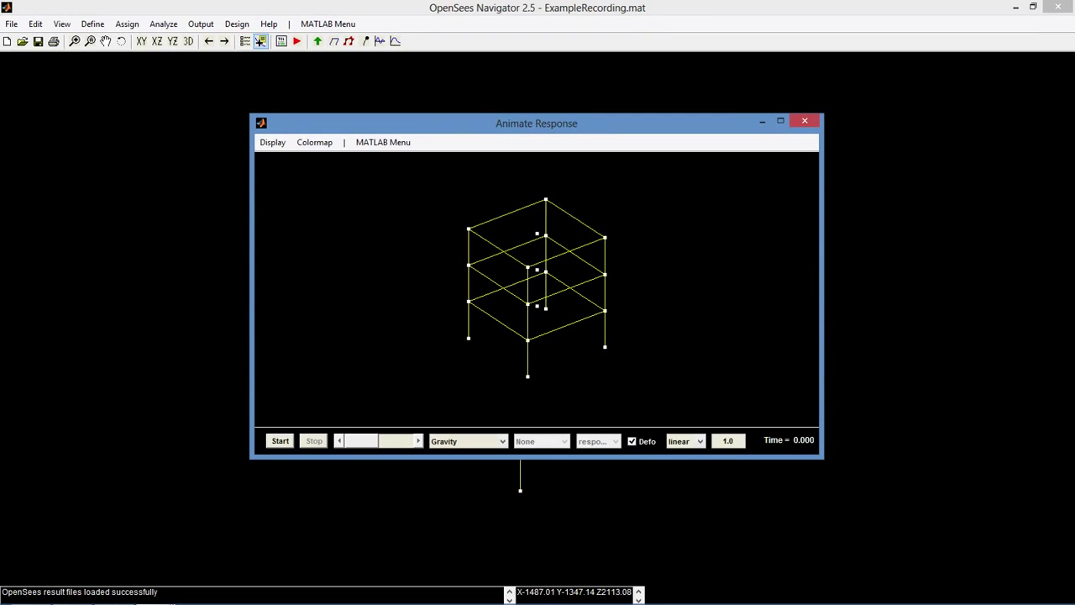
{"action": "double_click", "coordinate": [728, 441]}
{"action": "type", "text": "100"}
{"action": "left_click", "coordinate": [280, 441]}
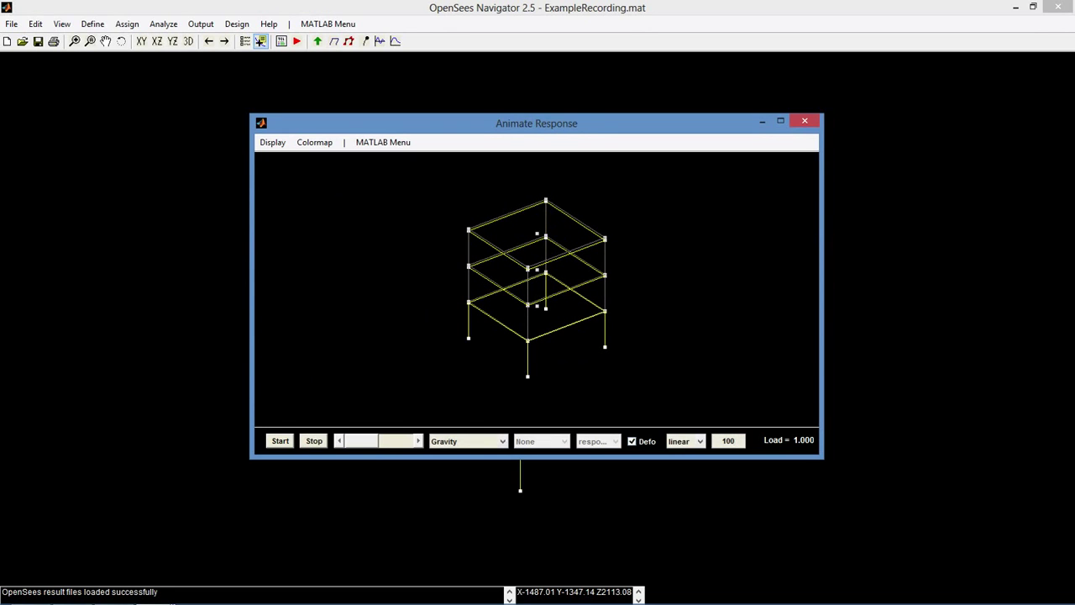
{"action": "left_click", "coordinate": [805, 121]}
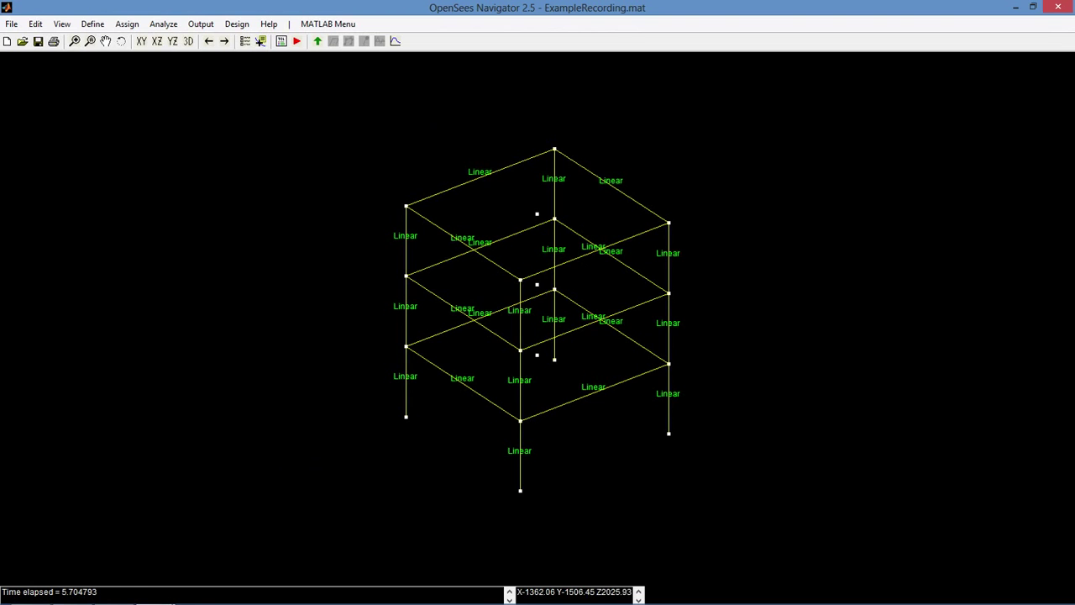
- Write the OpenSees input files for the Eigen analysis case and run the analysis
{"action": "left_click", "coordinate": [282, 41]}
{"action": "left_click", "coordinate": [524, 282]}
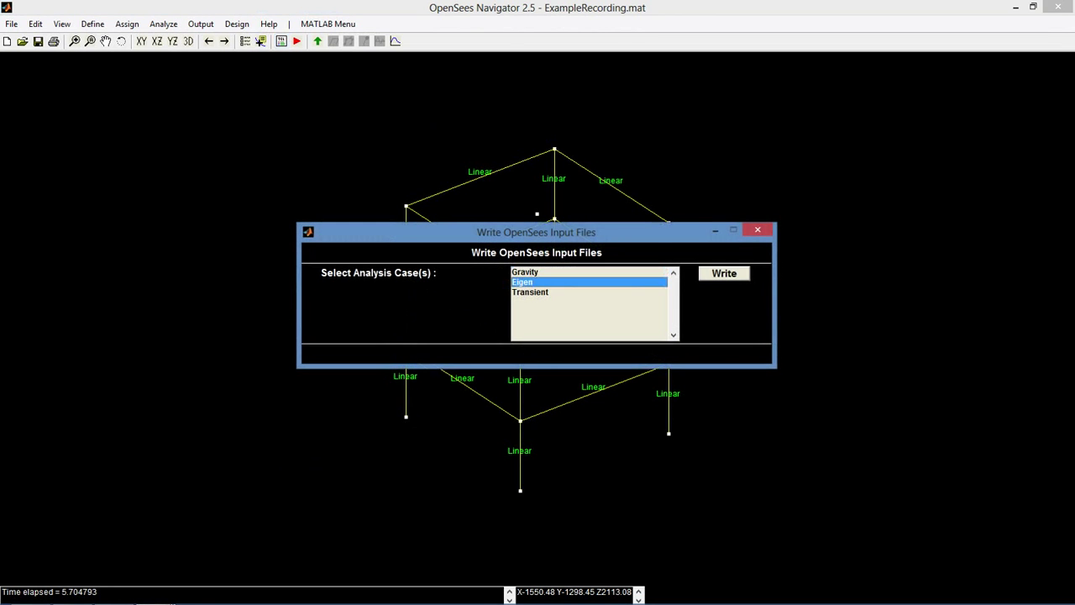
{"action": "left_click", "coordinate": [723, 274]}
{"action": "left_click", "coordinate": [296, 42]}
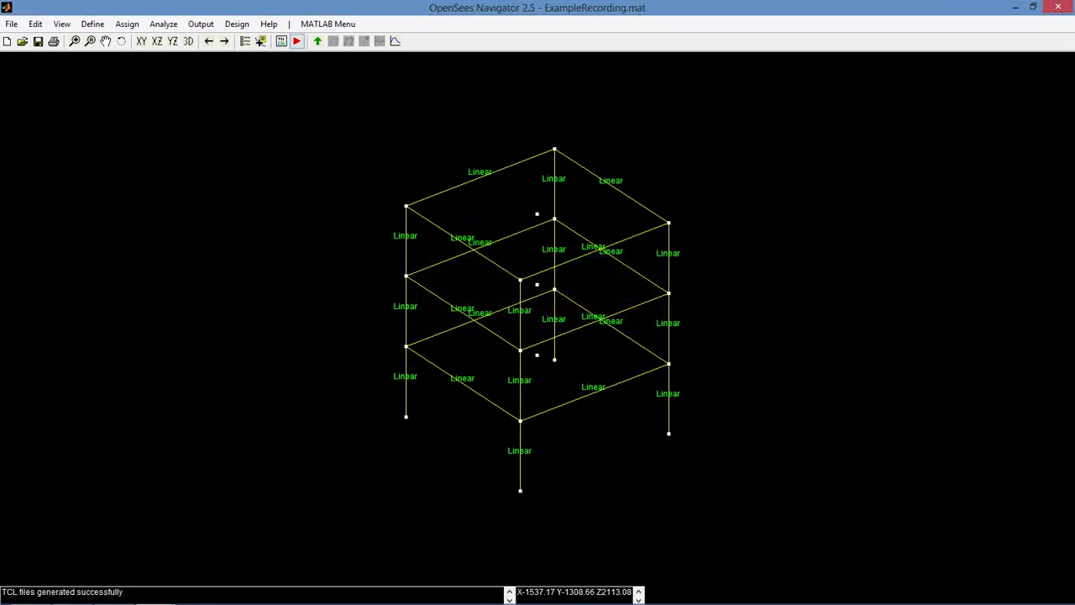
{"action": "left_click", "coordinate": [536, 434]}
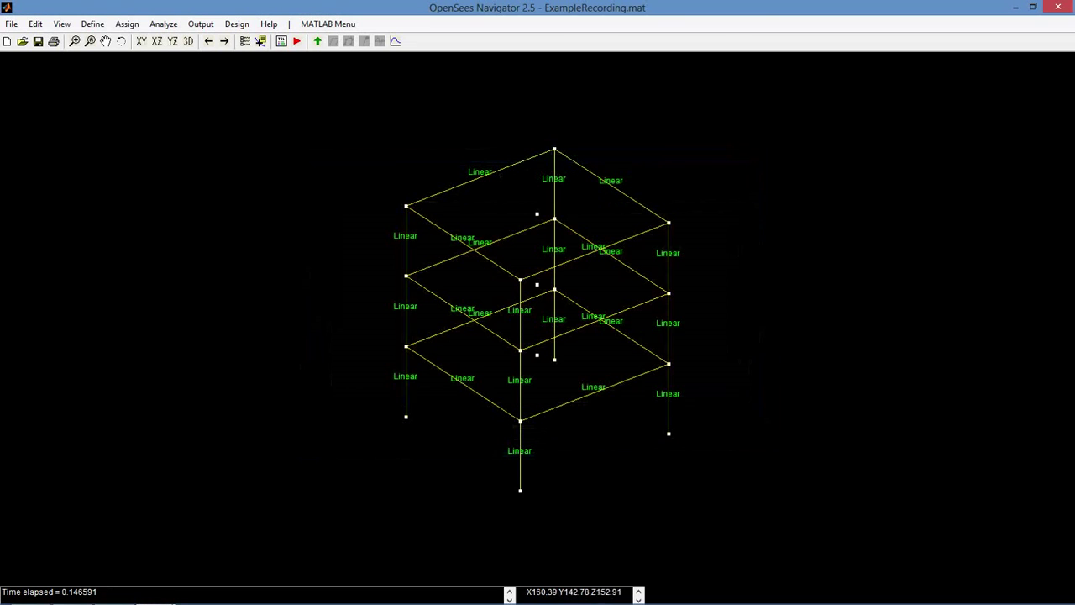
- Load the Eigen analysis results, plot the eigenvector shape of mode 1 and play its animation briefly
{"action": "left_click", "coordinate": [317, 41]}
{"action": "left_click", "coordinate": [724, 273]}
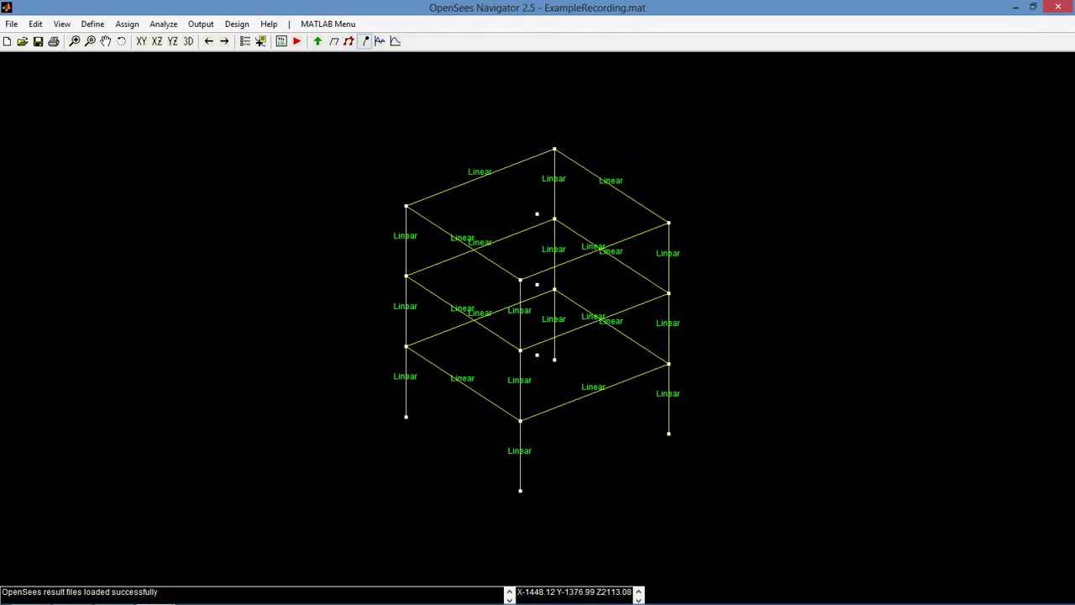
{"action": "left_click", "coordinate": [364, 41]}
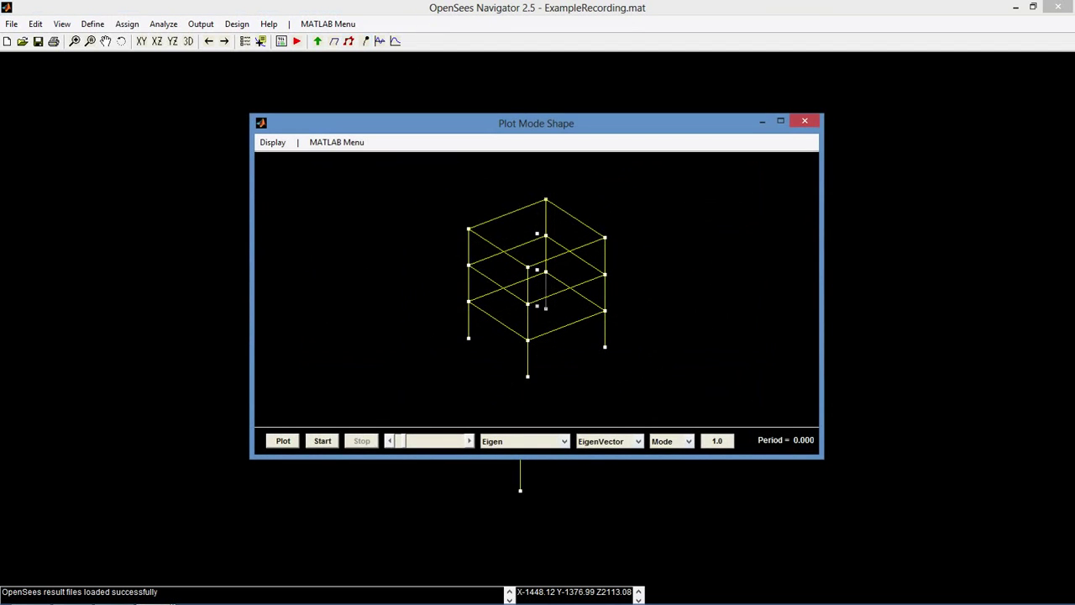
{"action": "left_click", "coordinate": [672, 441]}
{"action": "left_click", "coordinate": [664, 464]}
{"action": "left_click", "coordinate": [283, 440]}
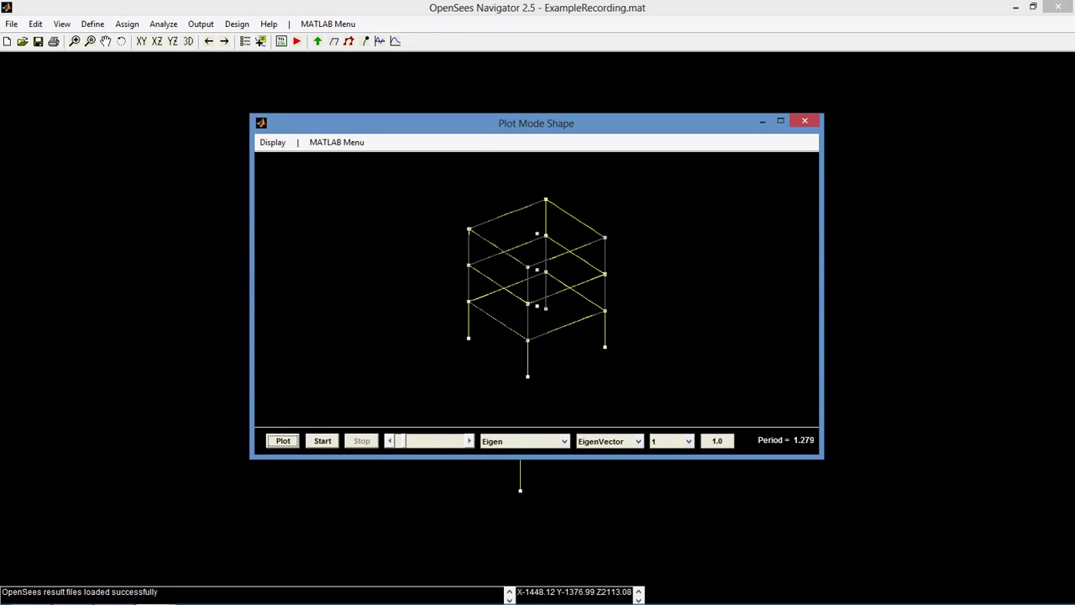
{"action": "left_click", "coordinate": [322, 441]}
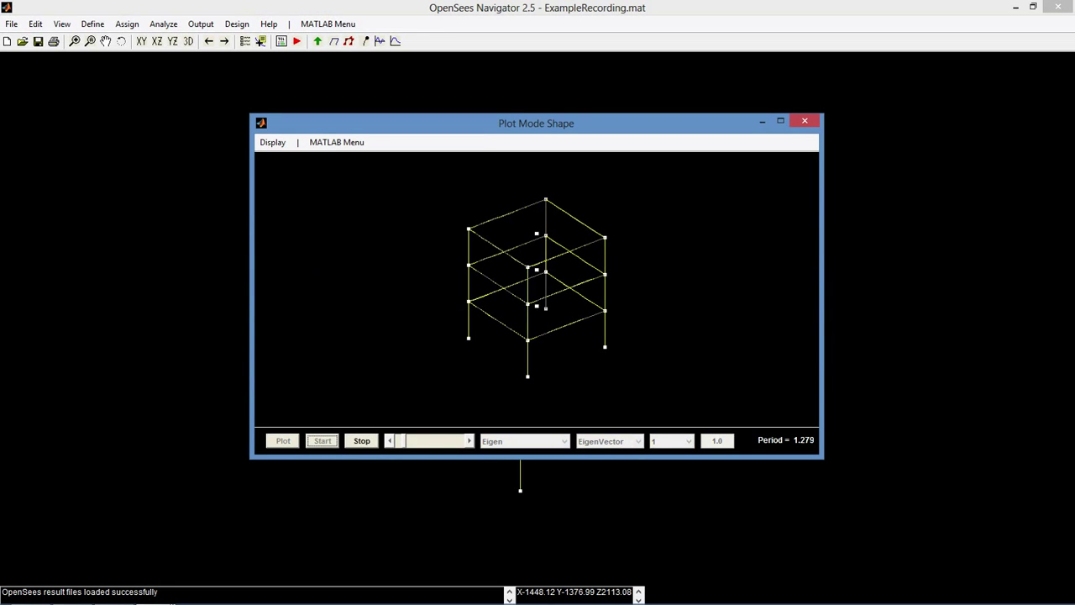
{"action": "left_click", "coordinate": [361, 441]}
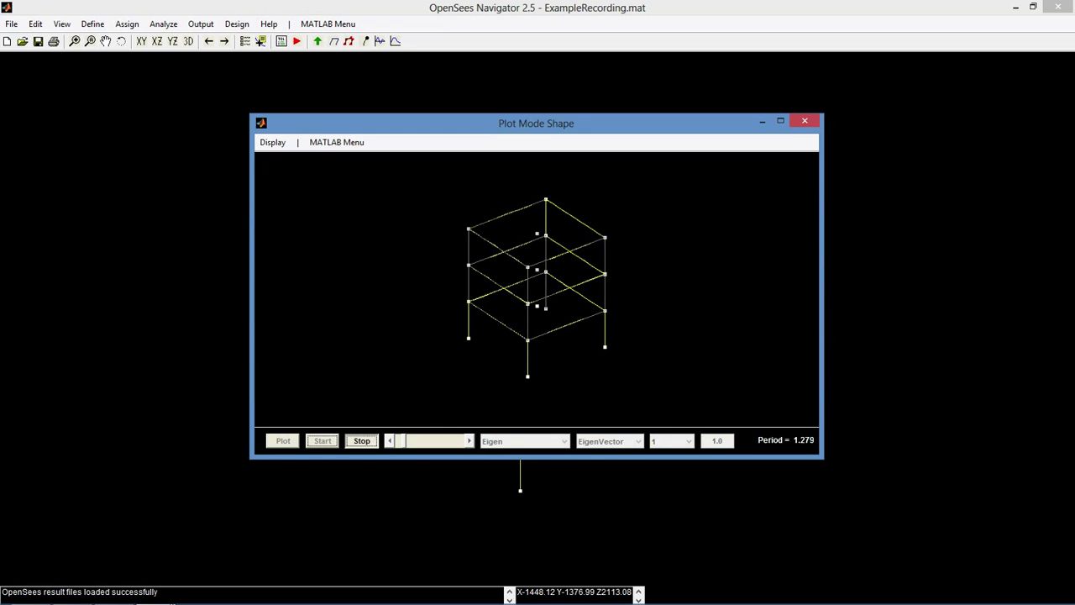
- Animate the eigenvector shapes of modes 2 and 3 in turn, and close the mode shape plot
{"action": "left_click", "coordinate": [688, 441]}
{"action": "left_click", "coordinate": [671, 477]}
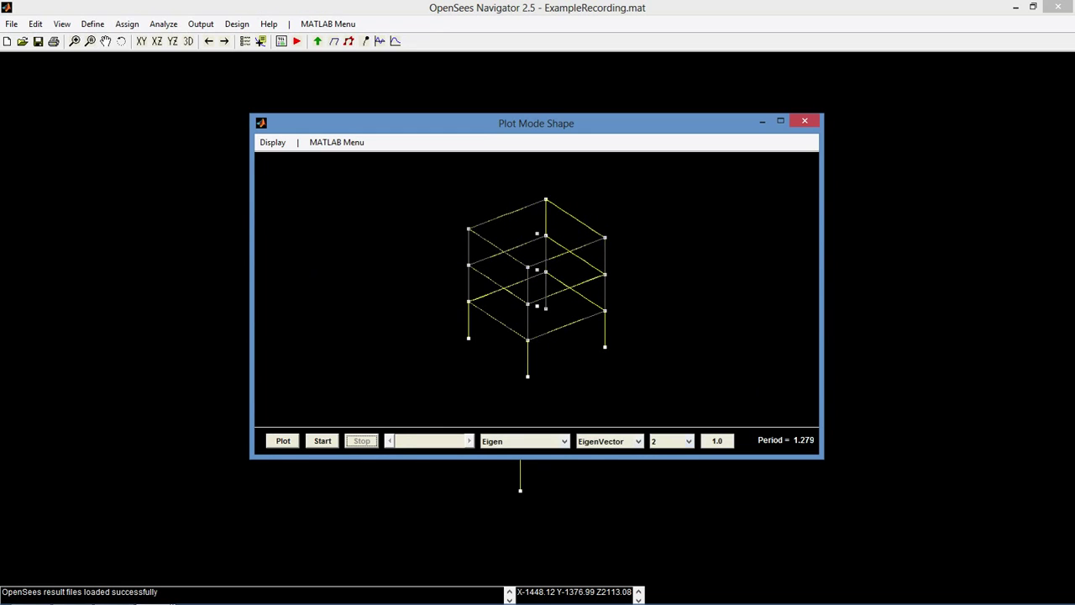
{"action": "left_click", "coordinate": [323, 441]}
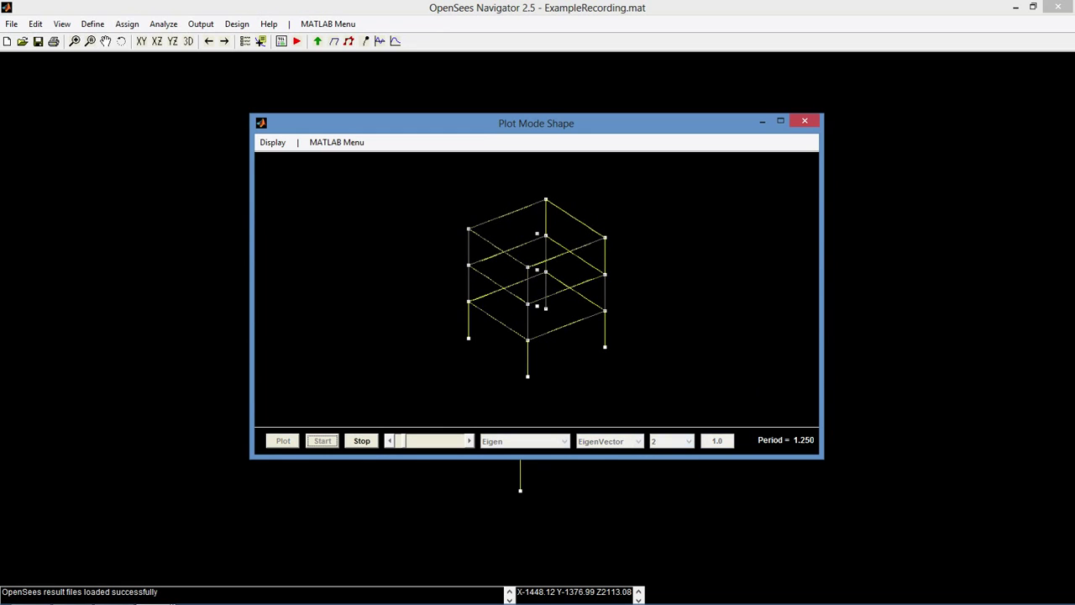
{"action": "left_click", "coordinate": [361, 441]}
{"action": "left_click", "coordinate": [688, 441]}
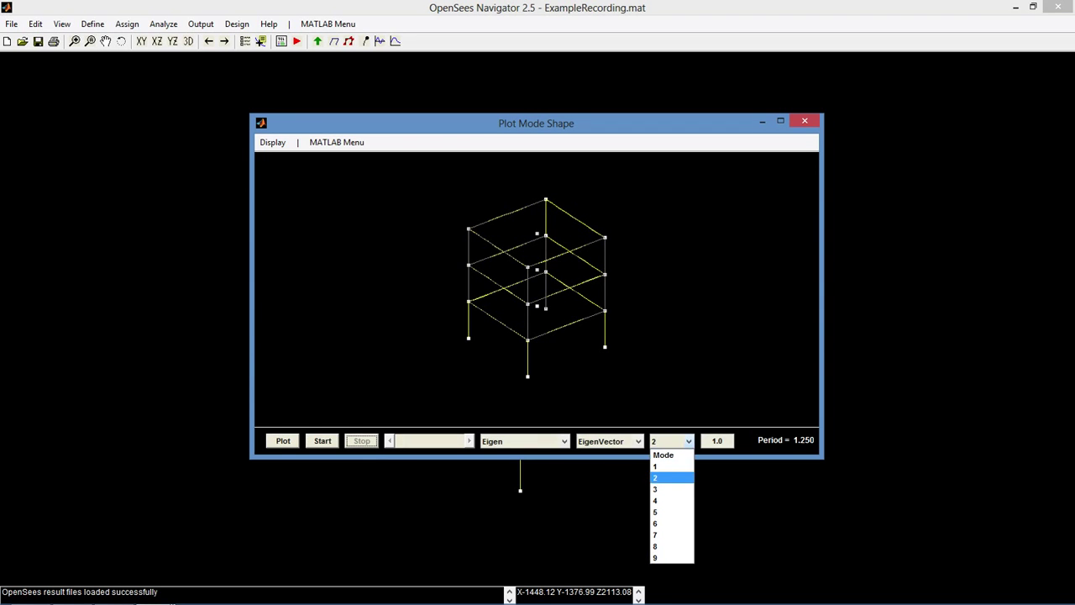
{"action": "left_click", "coordinate": [671, 488]}
{"action": "left_click", "coordinate": [322, 441]}
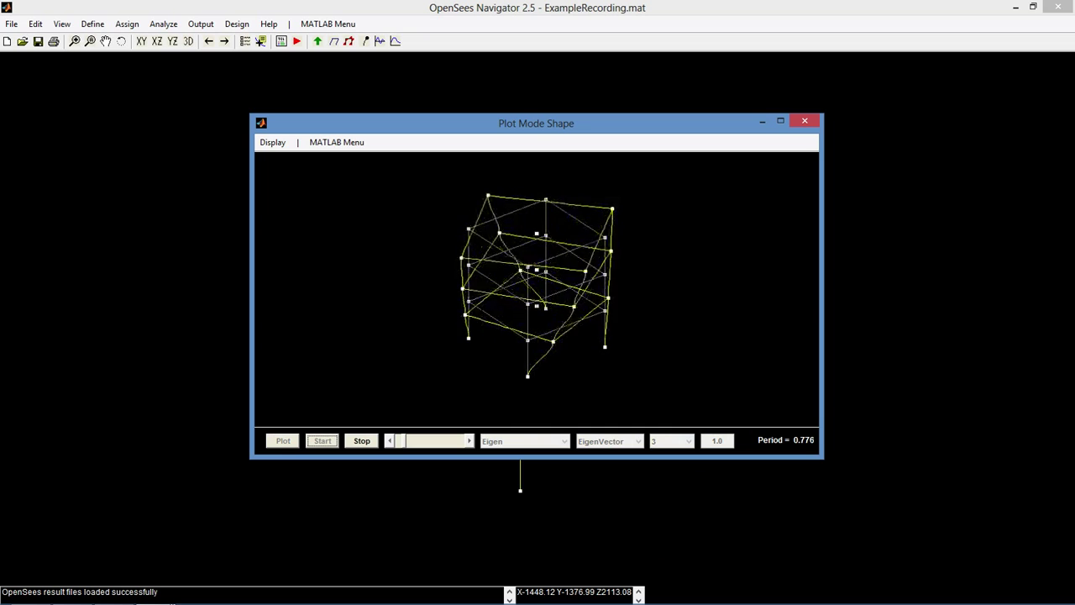
{"action": "left_click", "coordinate": [362, 441]}
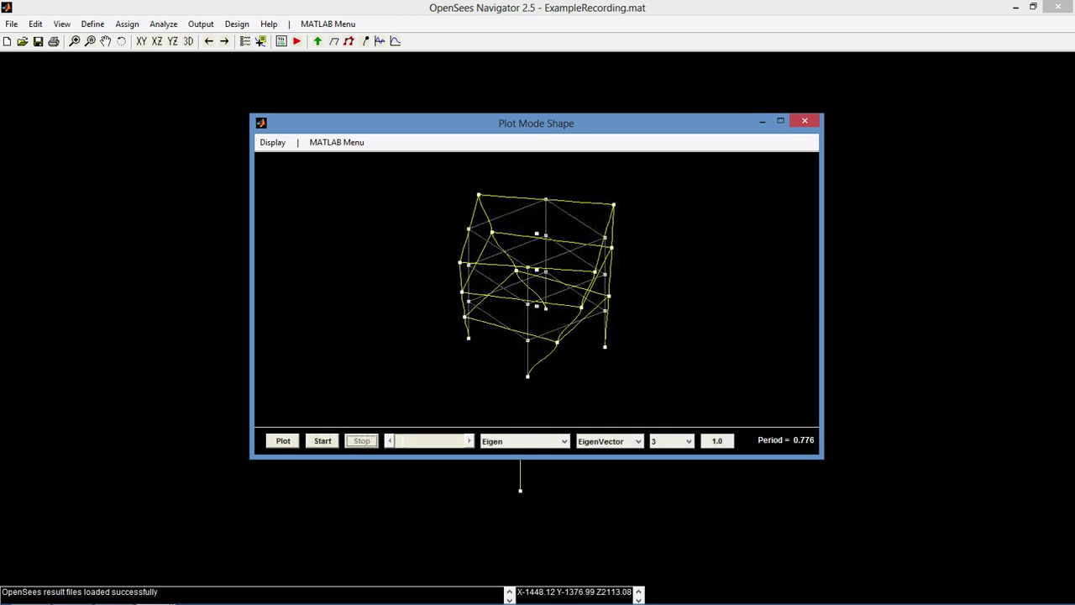
{"action": "left_click", "coordinate": [804, 121]}
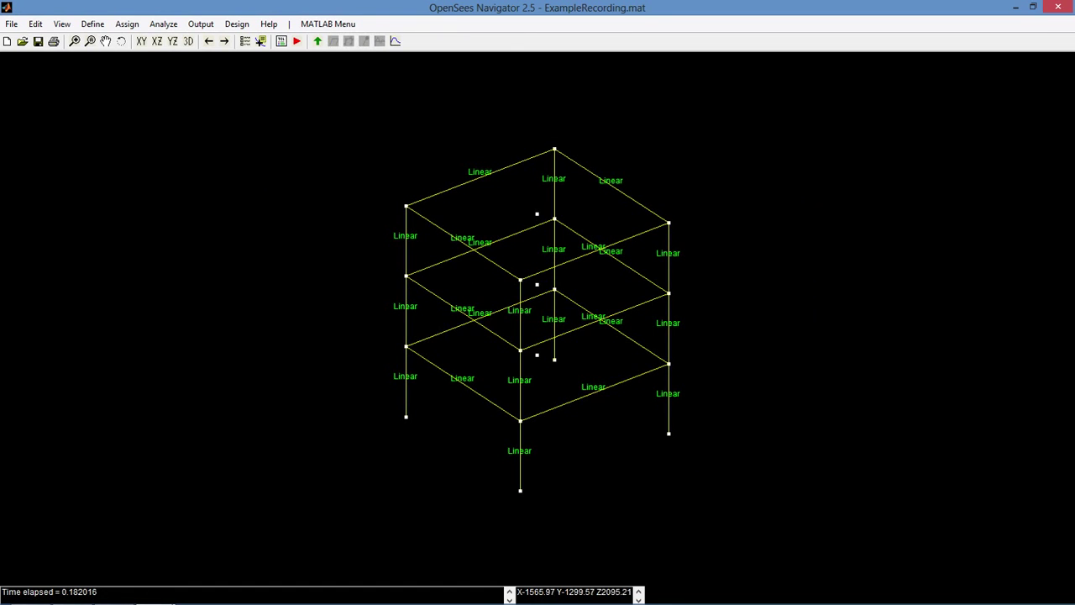
- Write the OpenSees input files for the Transient analysis case and run the analysis
{"action": "left_click", "coordinate": [281, 41]}
{"action": "left_click", "coordinate": [530, 292]}
{"action": "left_click", "coordinate": [724, 273]}
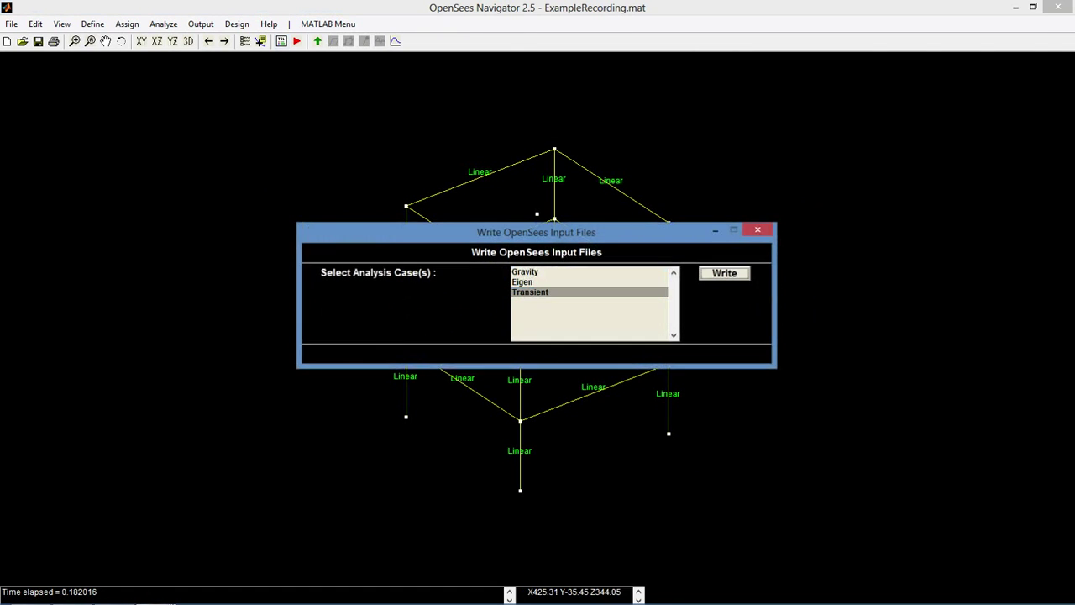
{"action": "left_click", "coordinate": [297, 41]}
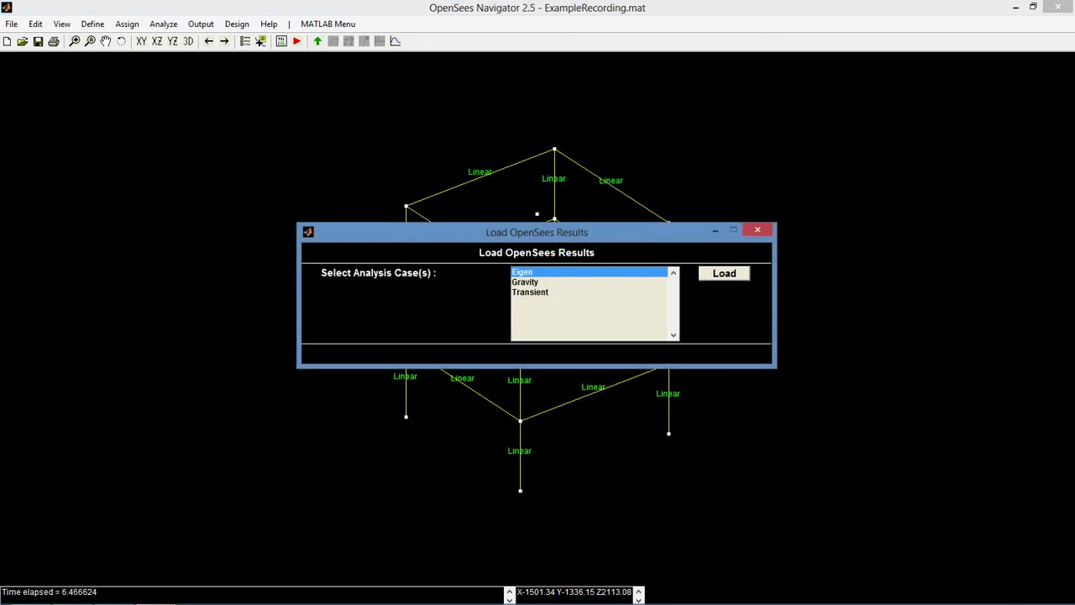
- Load the Transient results and animate the deformed response with a scale factor of 10, closing the animation when it finishes
{"action": "left_click", "coordinate": [530, 292]}
{"action": "left_click", "coordinate": [724, 273]}
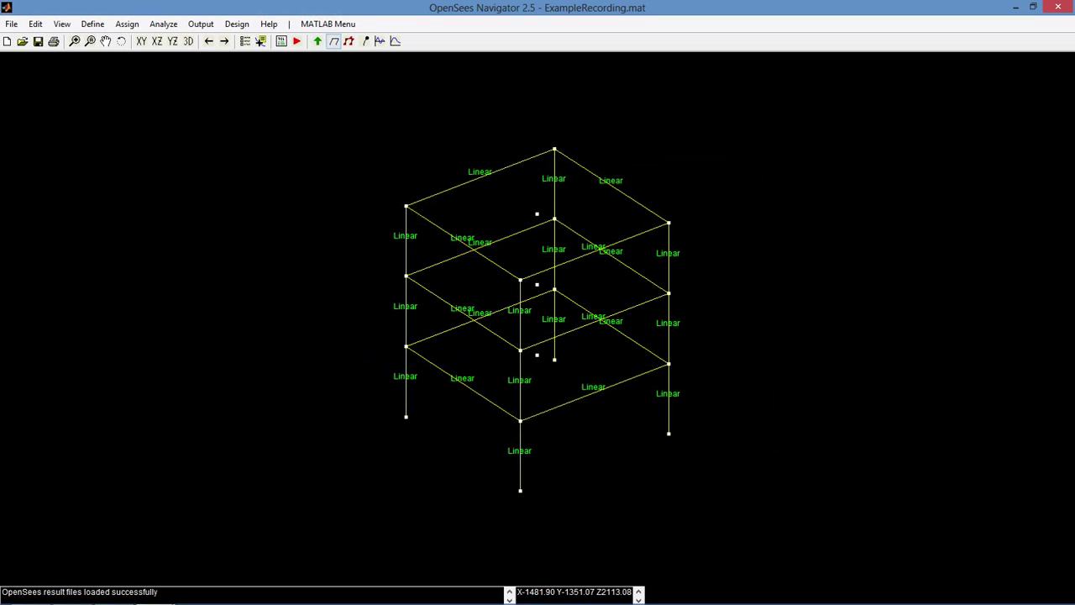
{"action": "left_click", "coordinate": [334, 41]}
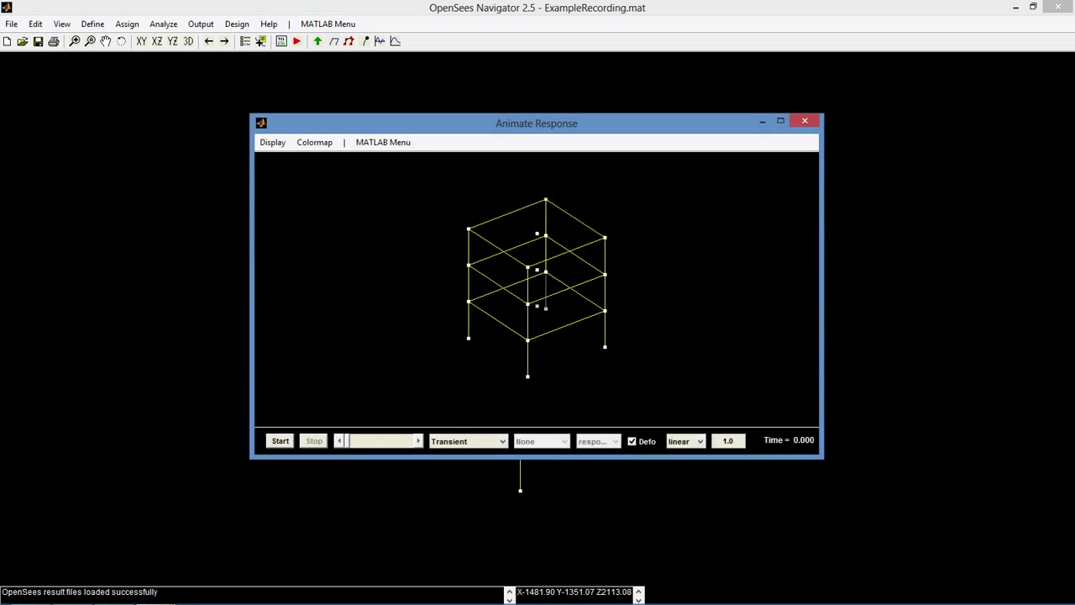
{"action": "left_click_drag", "start_coordinate": [734, 441], "coordinate": [723, 441]}
{"action": "type", "text": "10"}
{"action": "left_click", "coordinate": [280, 441]}
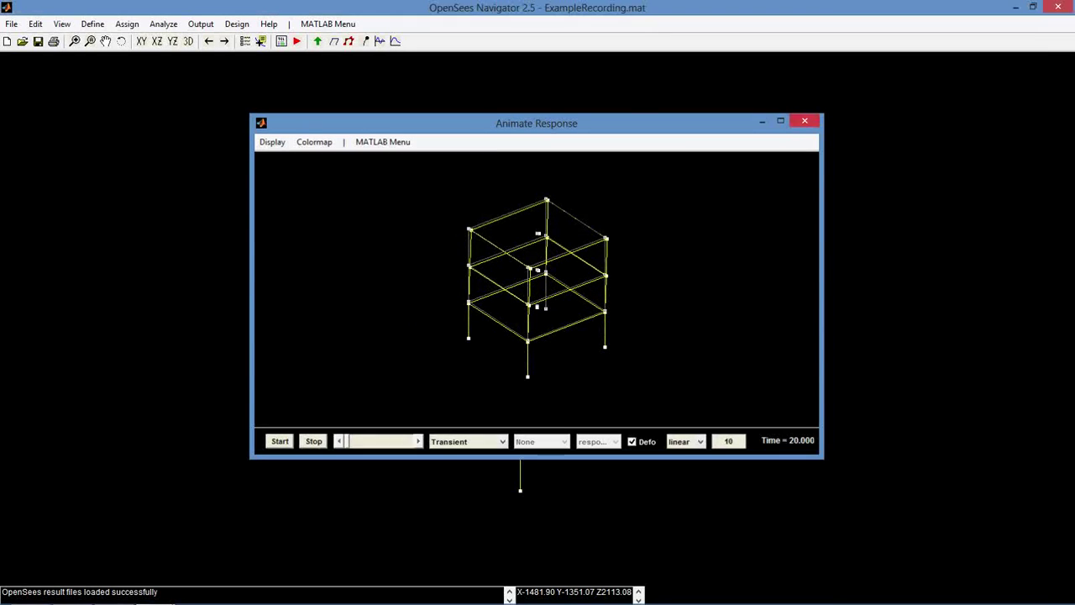
{"action": "left_click", "coordinate": [805, 121]}
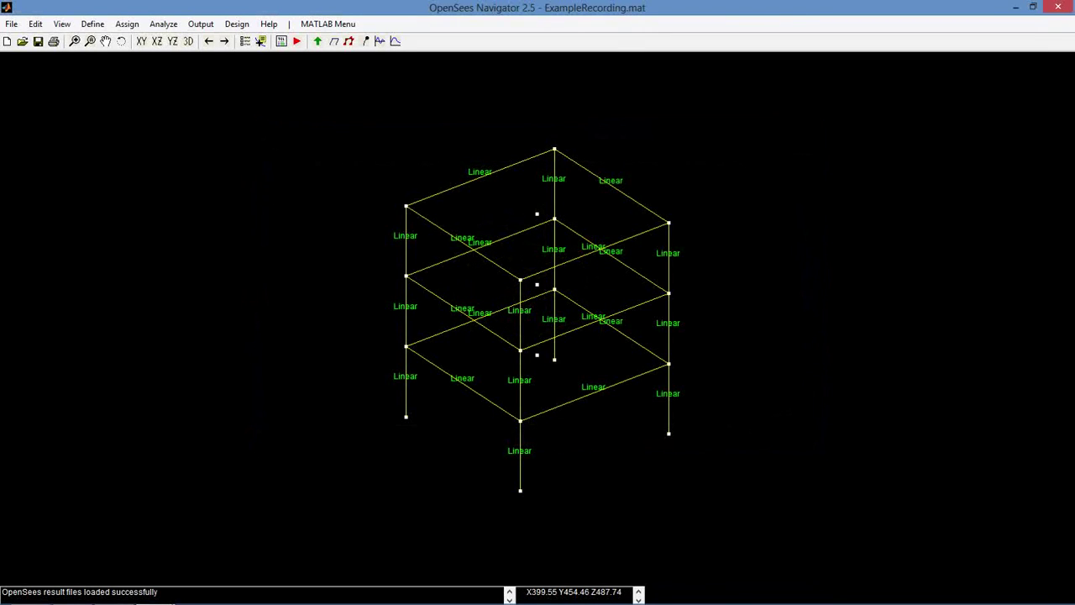